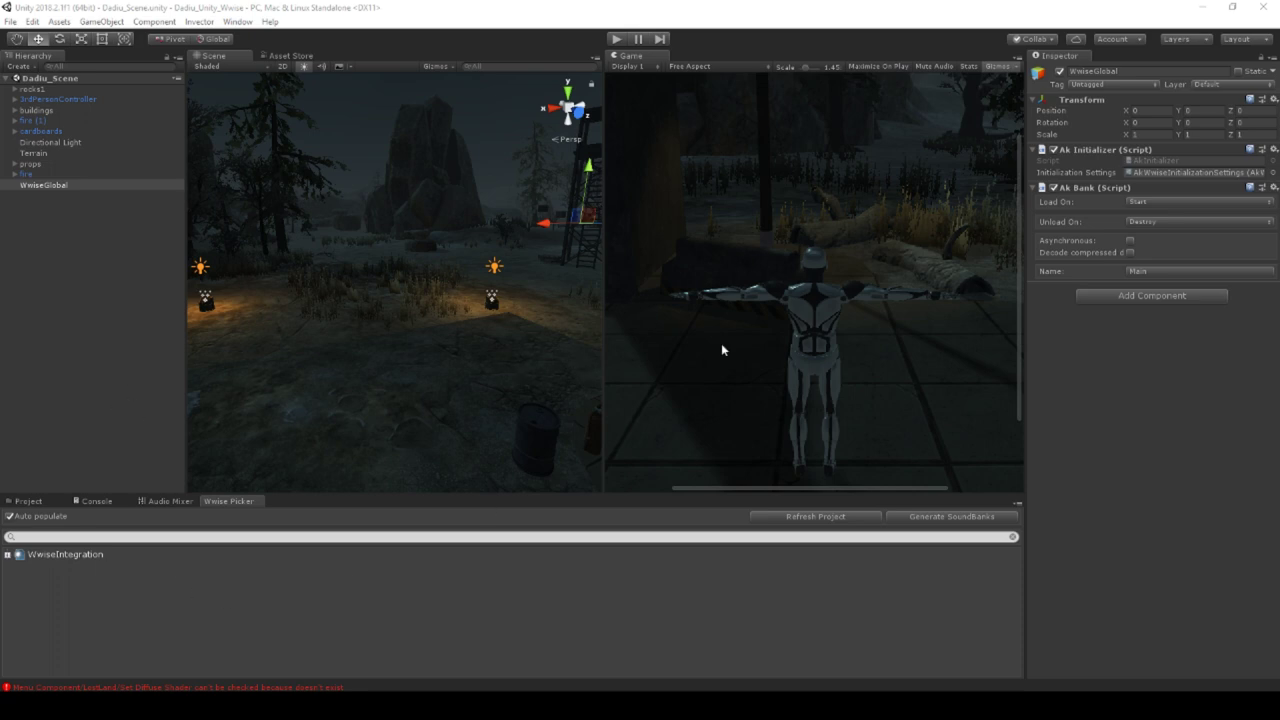
Inspect the burning barrel's fire object in the scene, collapse its particle settings and expand its child objects.
left_click(415, 297)
right_click_drag(415, 297, 350, 370)
left_click(343, 317)
right_click_drag(479, 406, 388, 334)
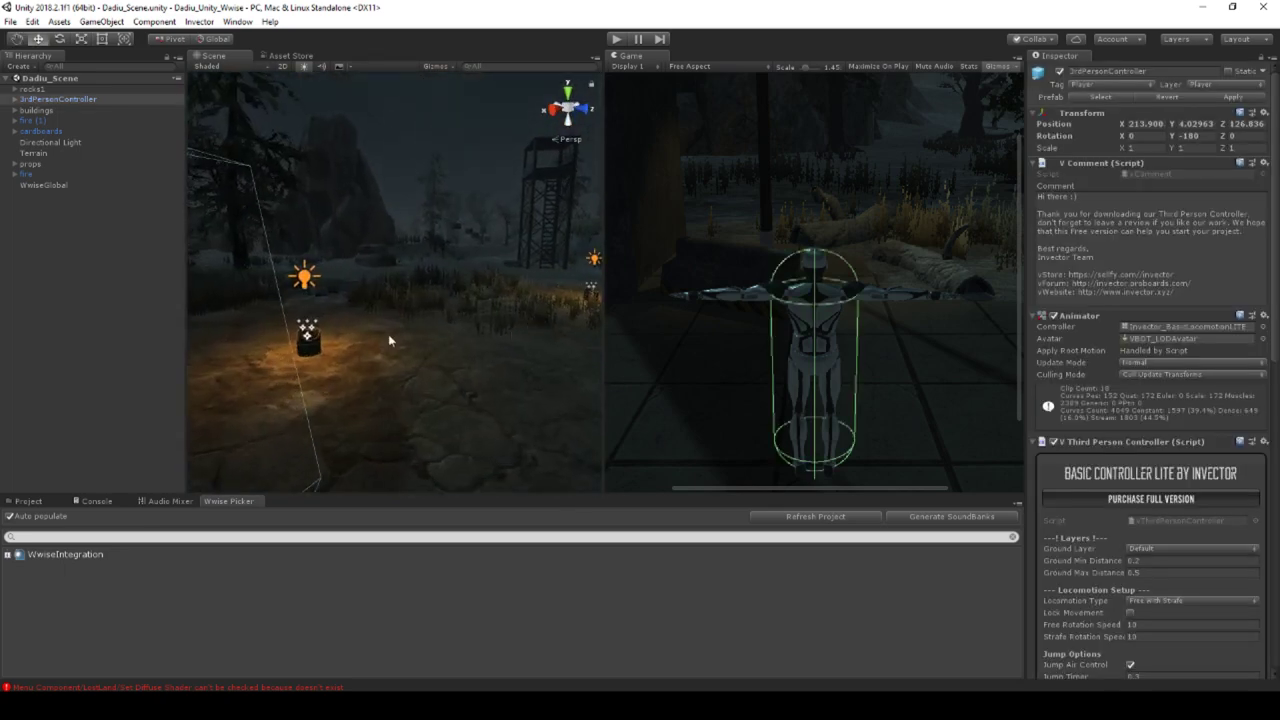
left_click(307, 338)
right_click_drag(380, 408, 356, 393)
left_click(1032, 162)
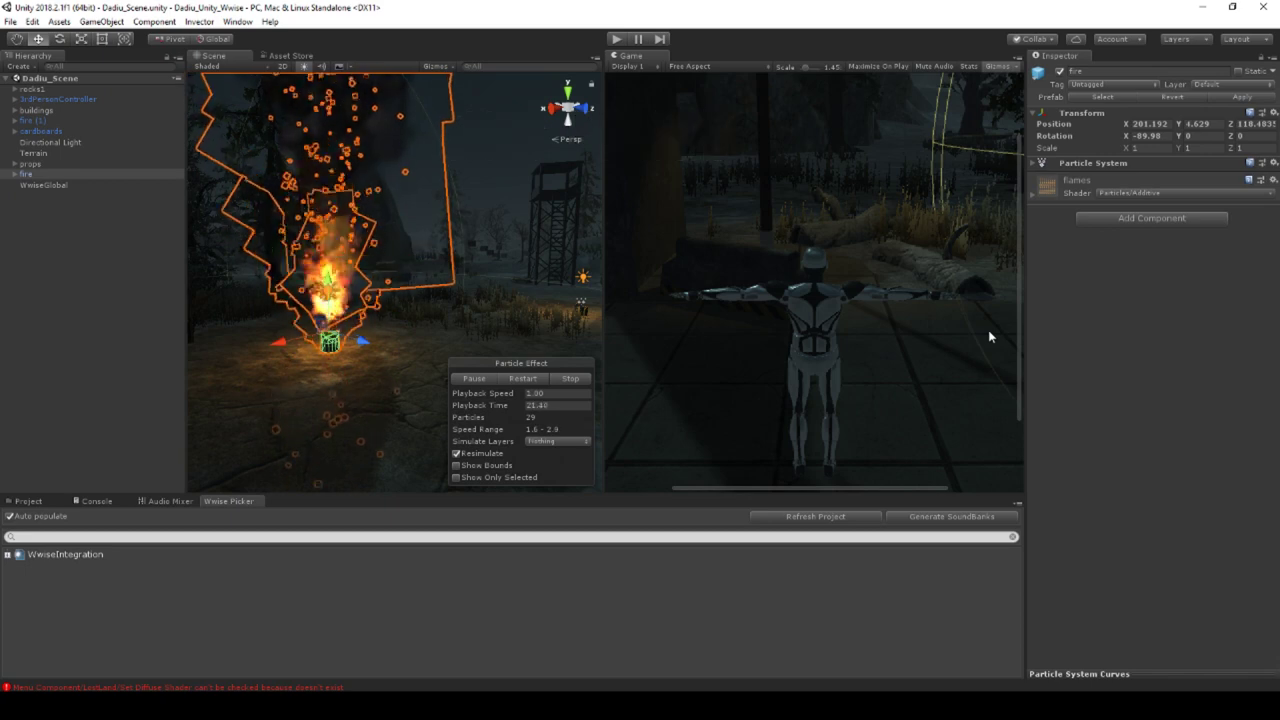
left_click(14, 174)
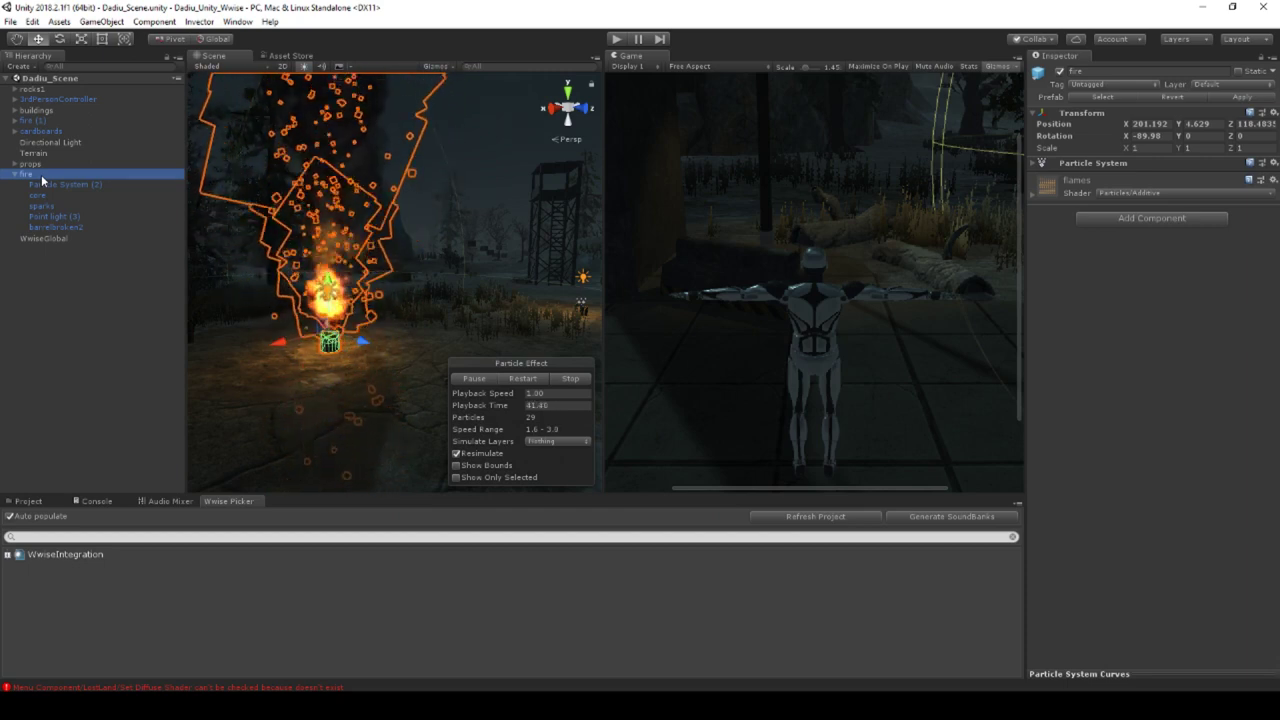
Create an empty game object at the scene's root level and name it WwAudioEmitter.
left_click(28, 282)
right_click(28, 282)
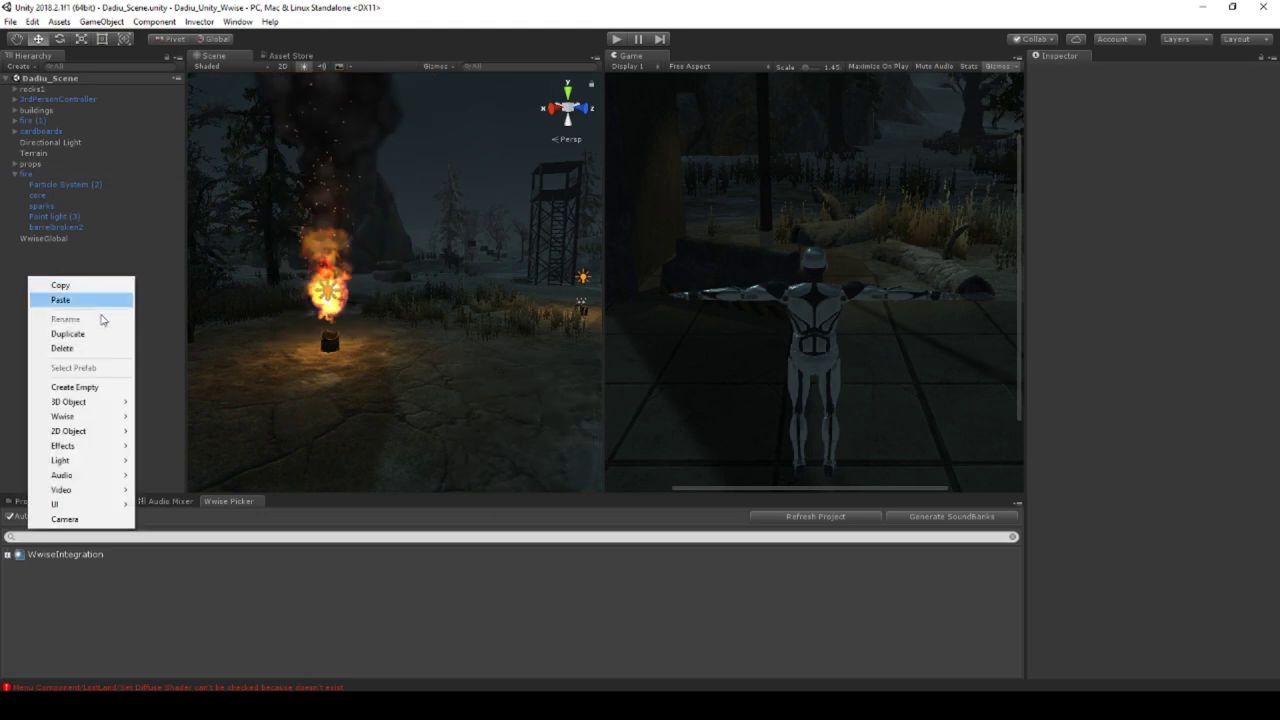
left_click(60, 388)
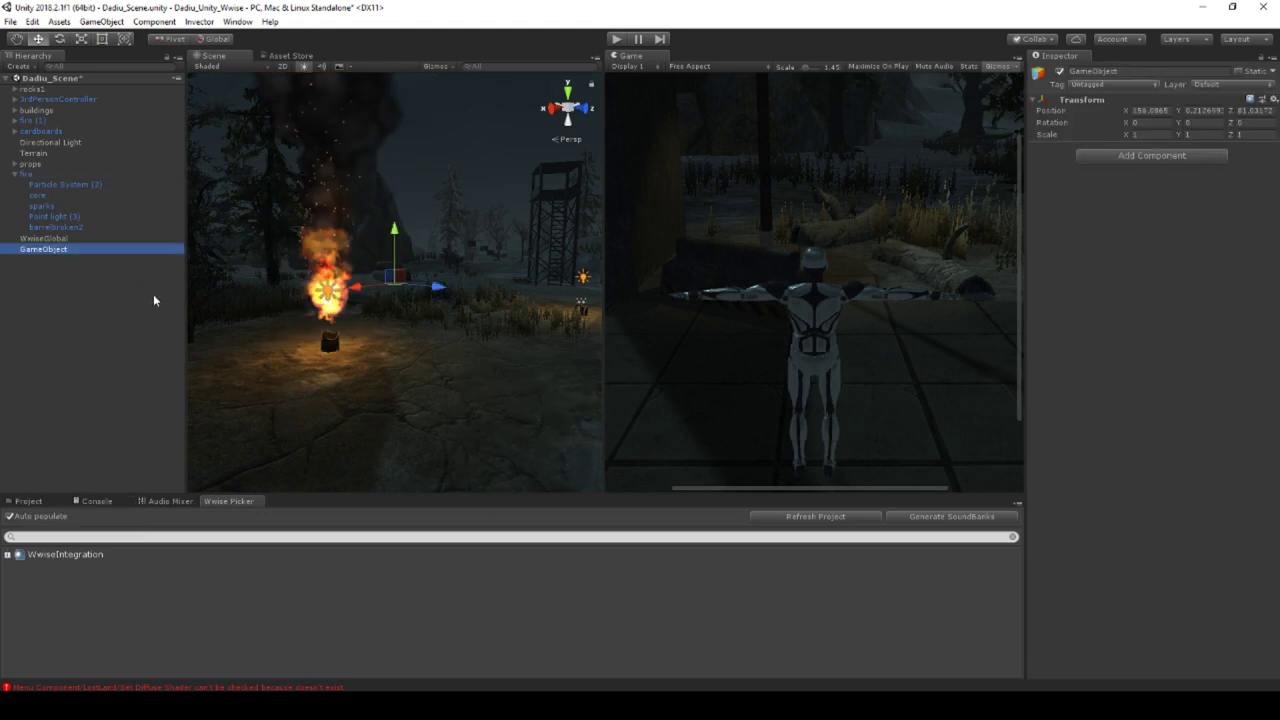
key("F2")
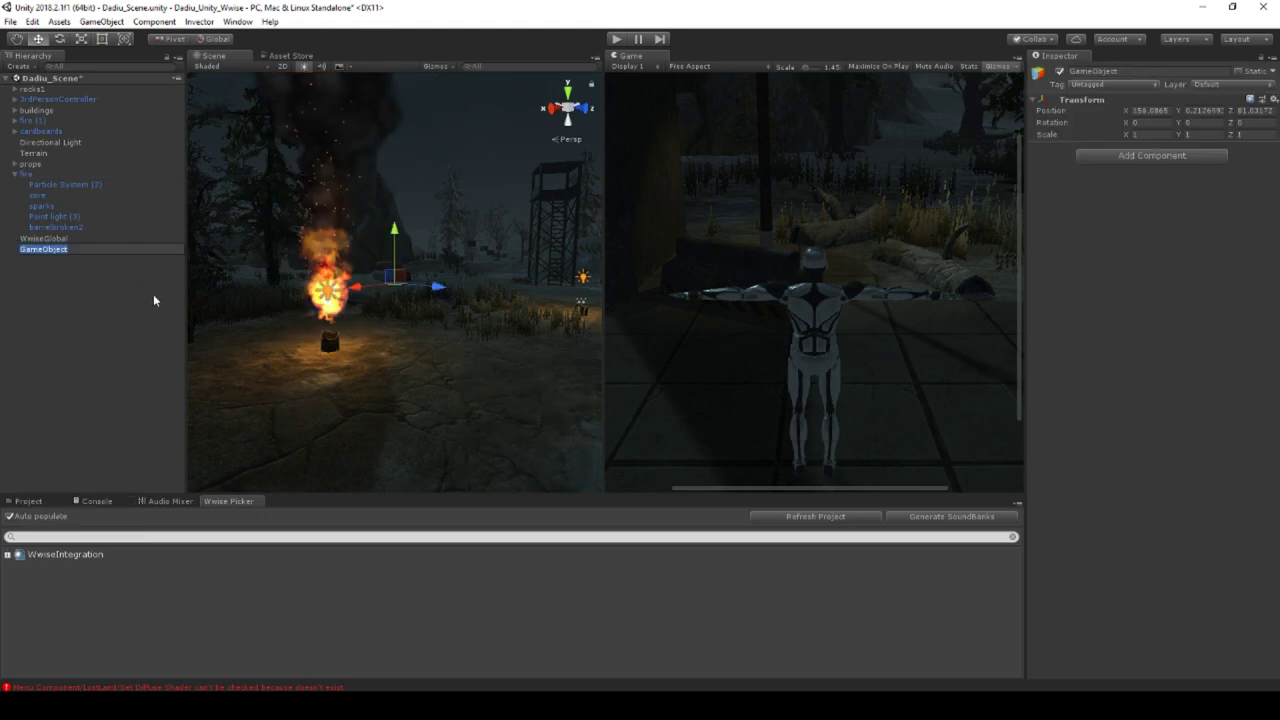
type("WwAudioEmitter")
key("Return")
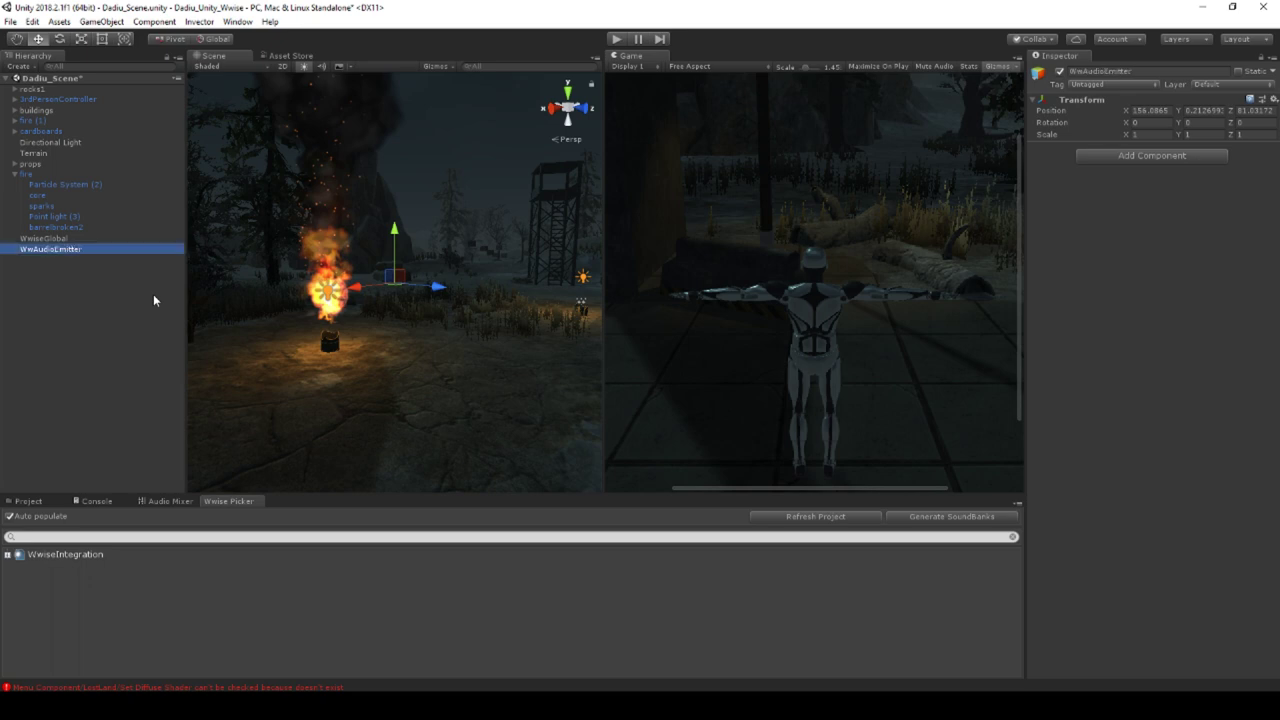
Create an AudioTools folder in Assets and store WwAudioEmitter in it as a prefab.
left_click(28, 502)
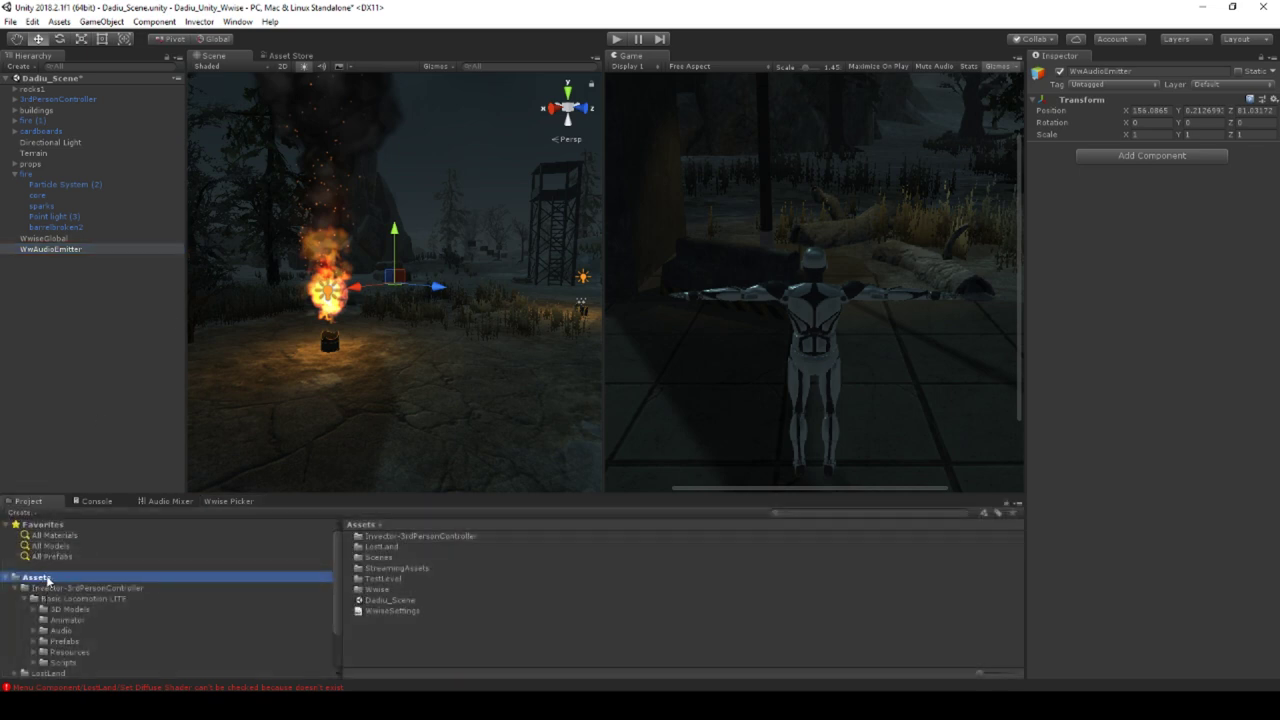
right_click(44, 580)
mouse_move(127, 254)
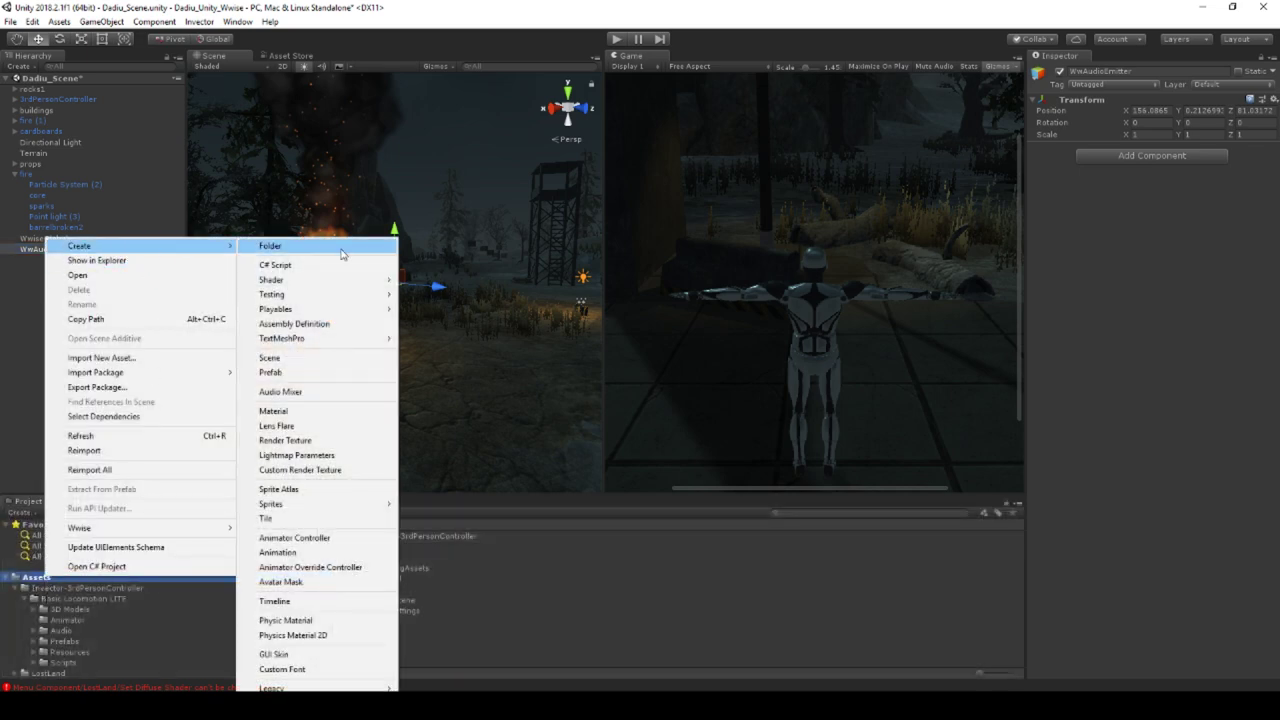
left_click(347, 250)
type("AudioTools")
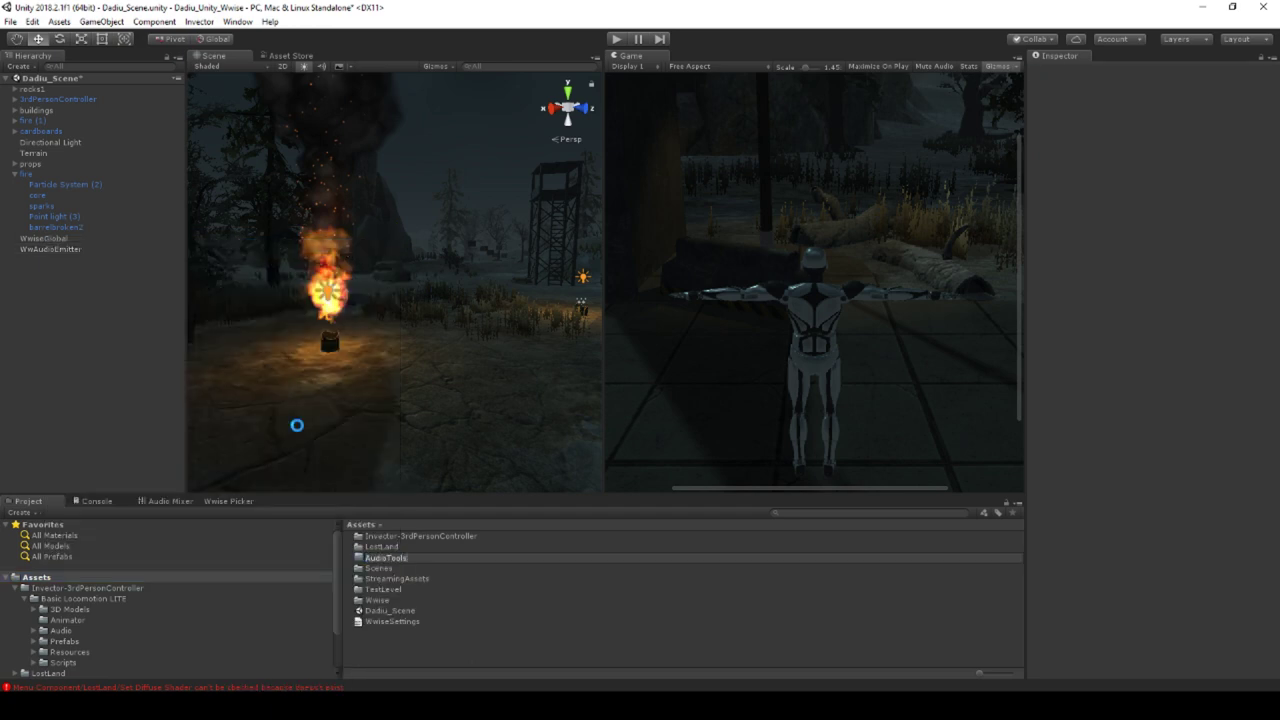
key("Return")
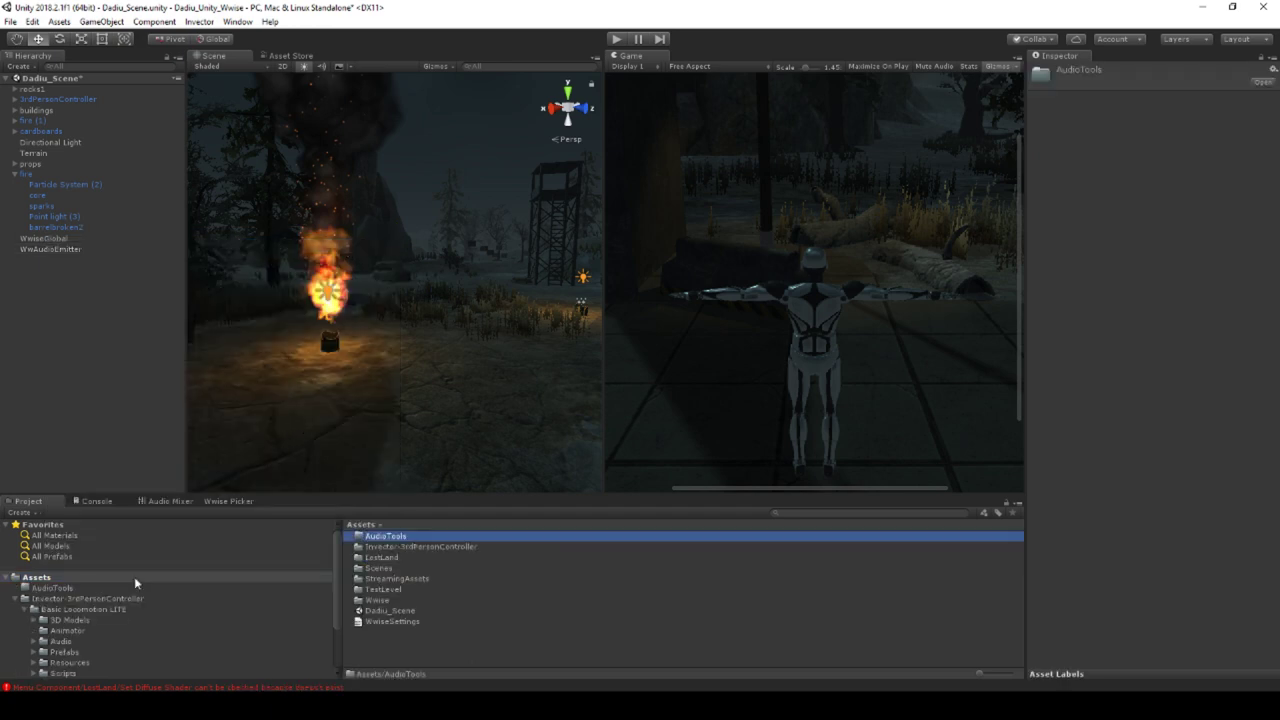
left_click_drag(53, 591, 486, 589)
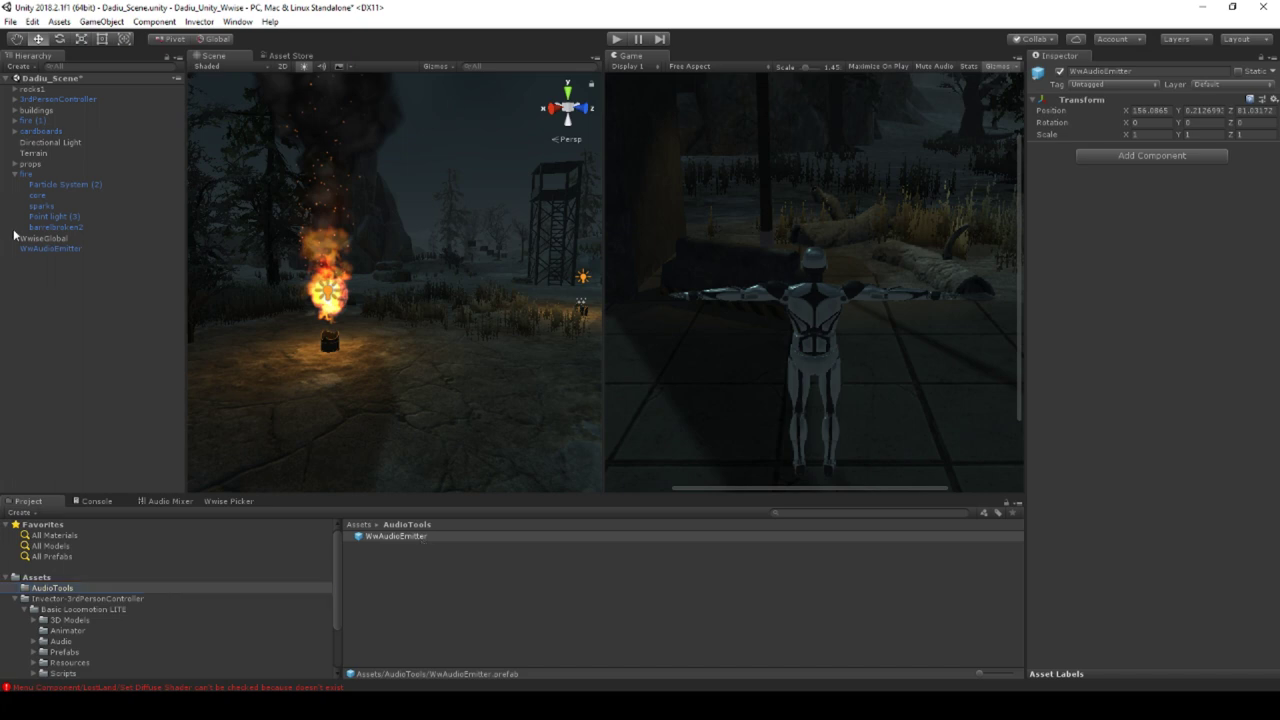
Add a new script component named WwAudioEmitterScript to the WwAudioEmitter object.
left_click(57, 249)
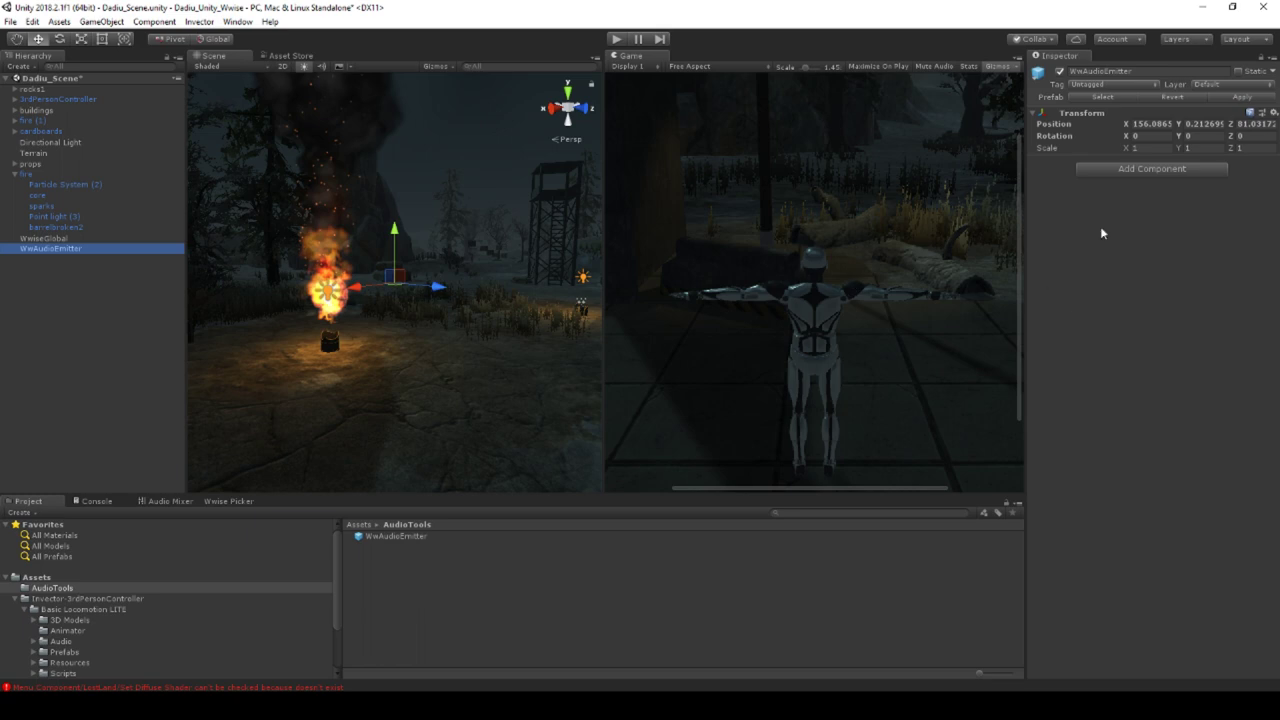
left_click(1161, 170)
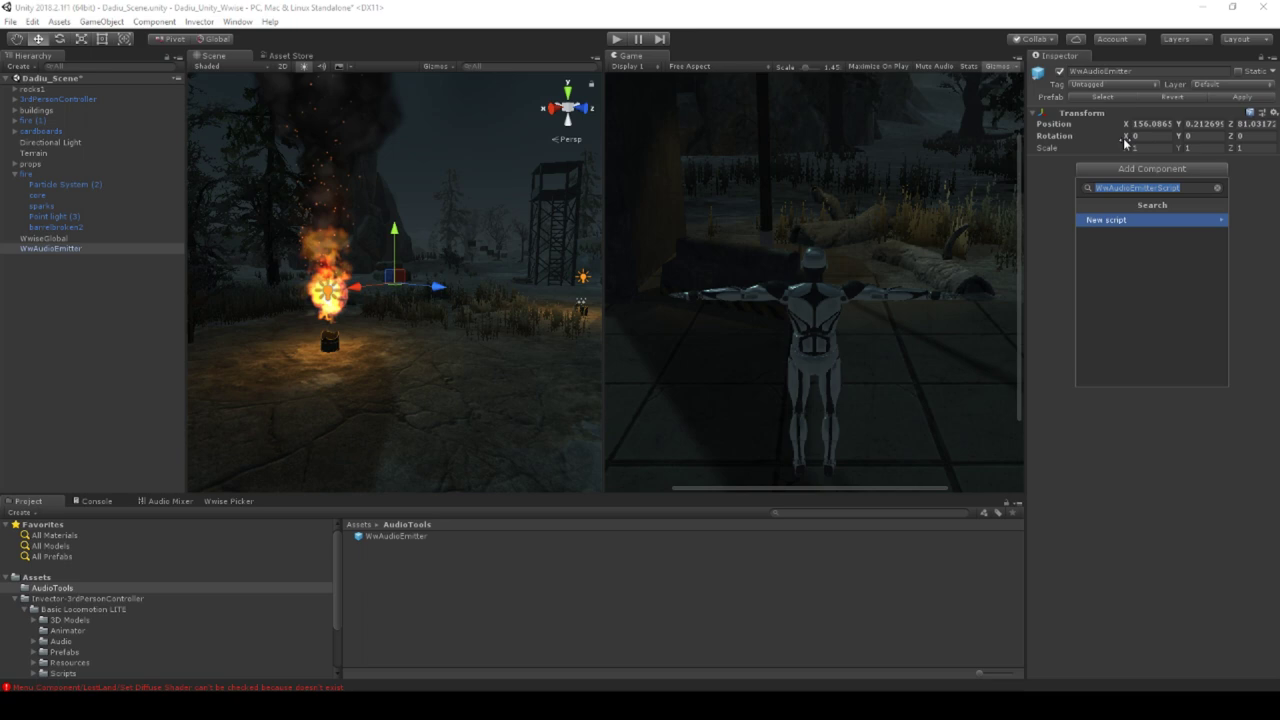
type("scri")
type("A")
type("udioEmitterScript")
key("BackSpace")
key("BackSpace")
type("pt")
key("Return")
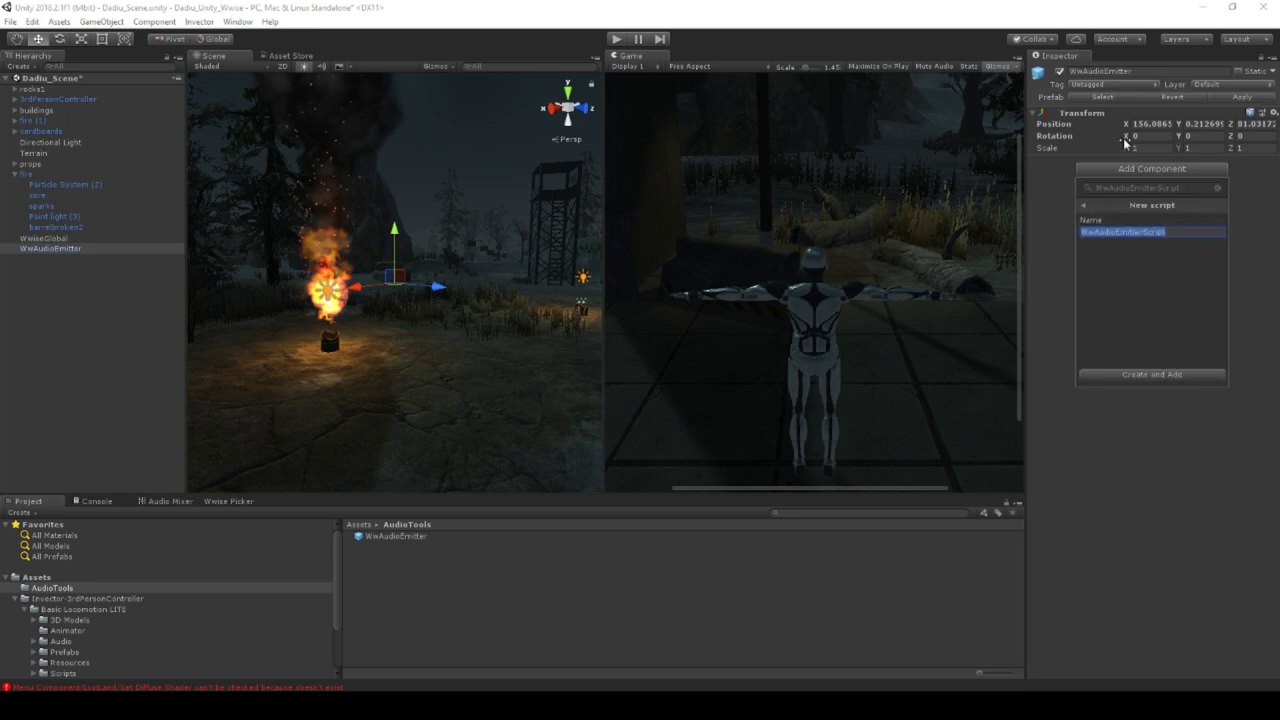
key("Return")
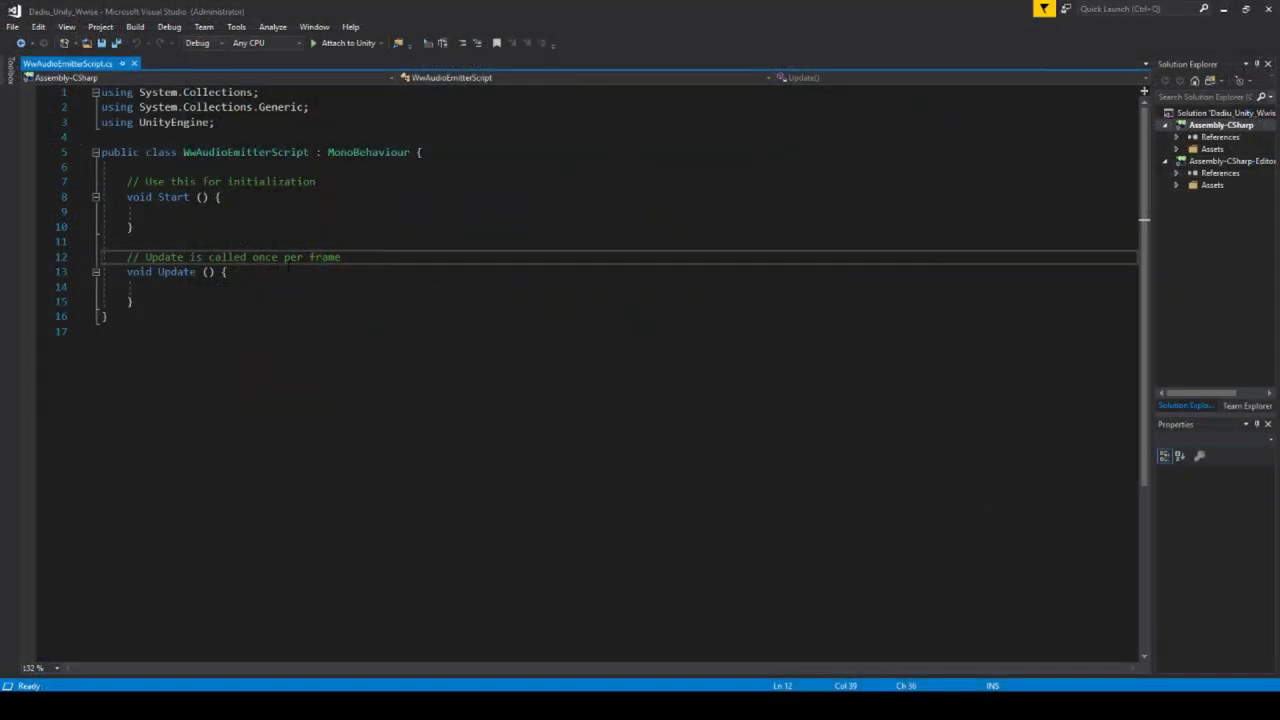
In Visual Studio, move the opening braces of Start and Update in WwAudioEmitterScript onto their own lines.
left_click(222, 271)
key("Return")
left_click(213, 197)
key("Return")
left_click(291, 228)
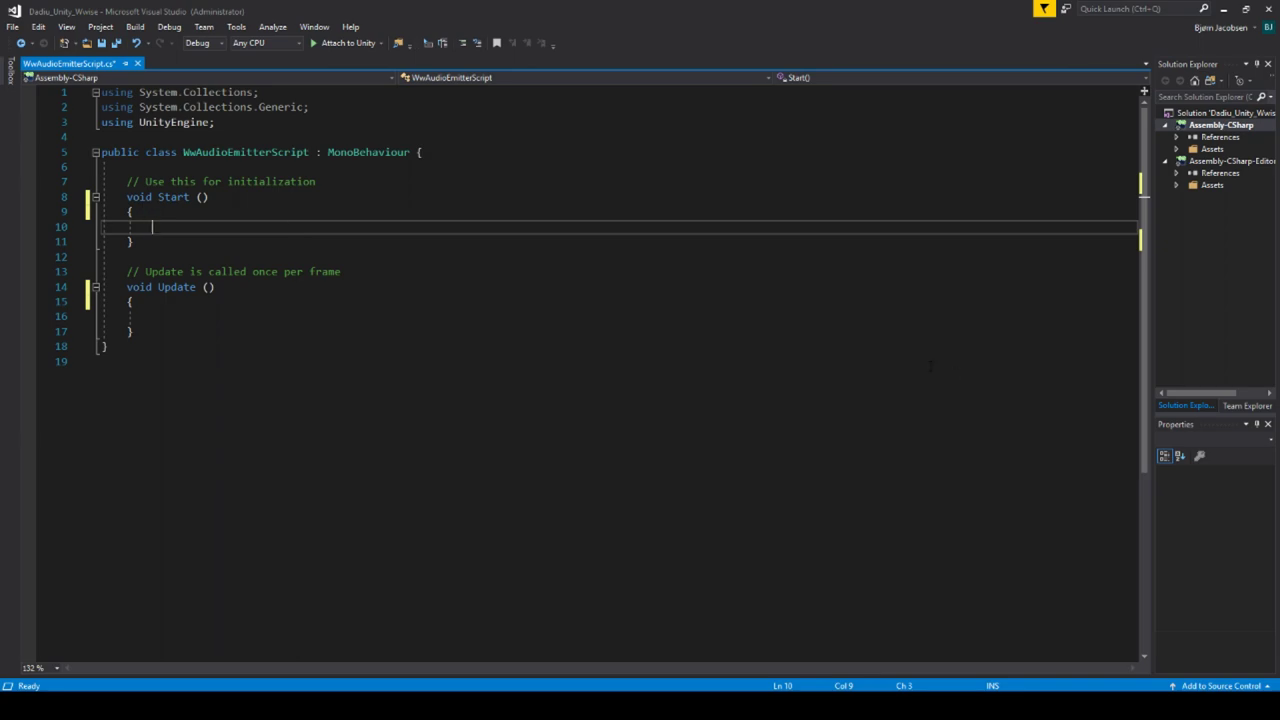
key("alt+Tab")
mouse_move(396, 354)
right_mouse_down()
mouse_move(471, 349)
mouse_move(445, 360)
mouse_move(423, 337)
mouse_move(430, 347)
mouse_move(426, 317)
right_mouse_up()
left_click(426, 317)
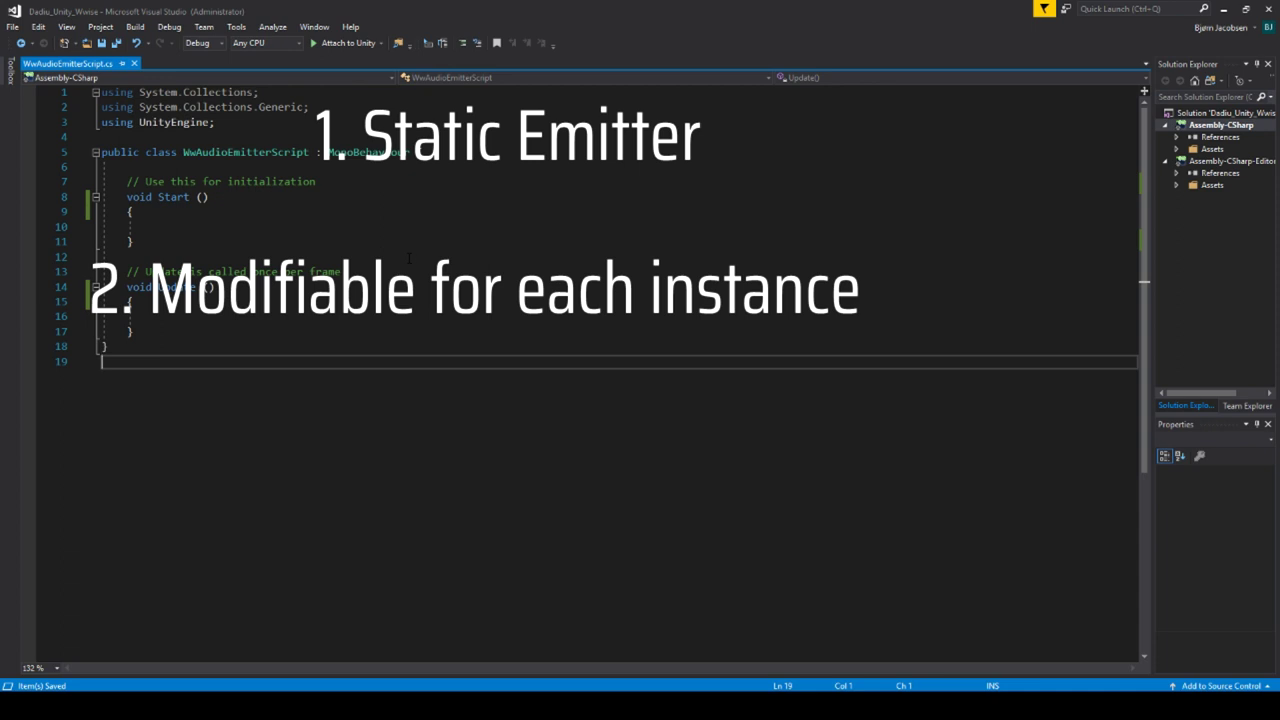
Declare a public string EventName with the value "default" at the beginning of the WwAudioEmitterScript class.
left_click(455, 152)
key("Return")
key("Return")
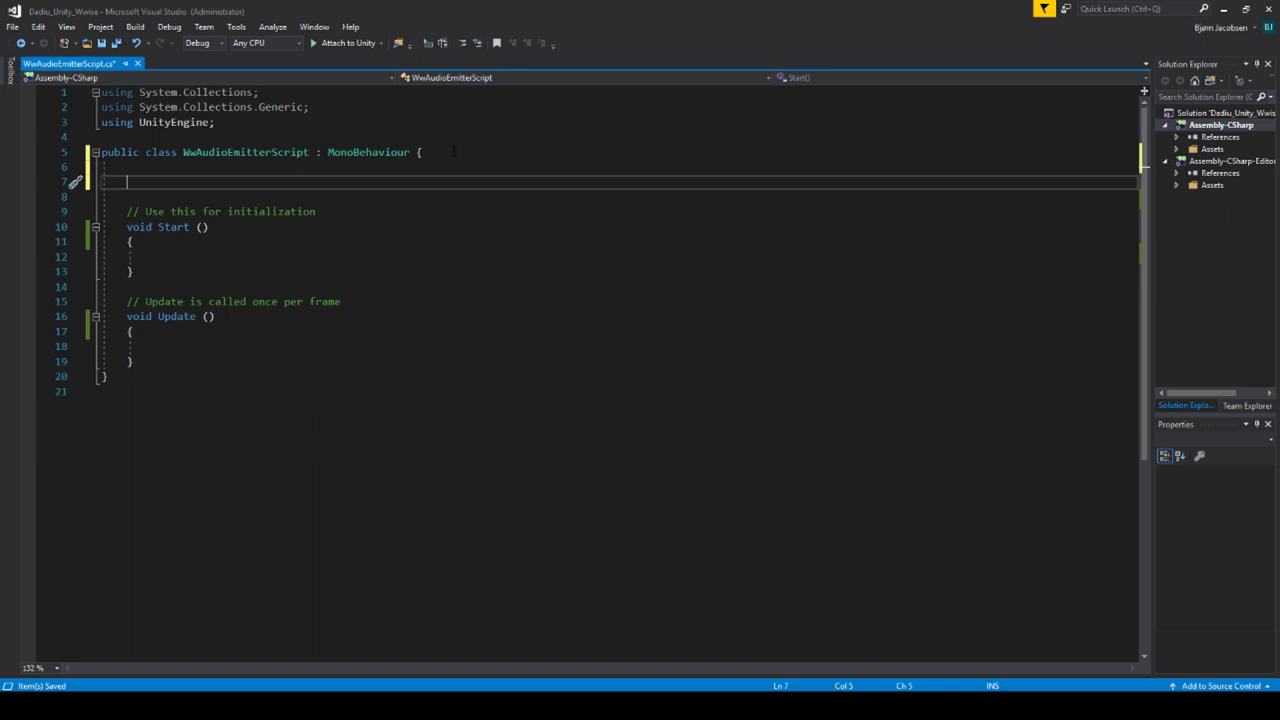
type("public")
type("g ")
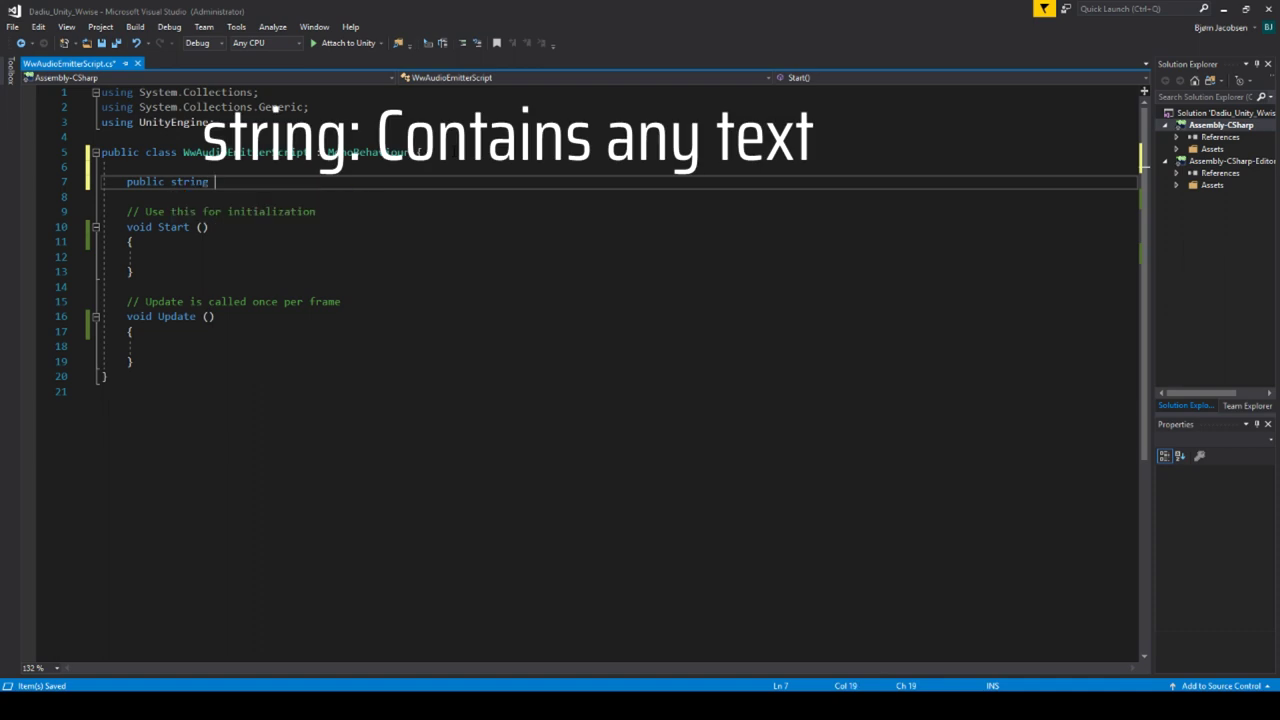
type("EventName = \"default\"")
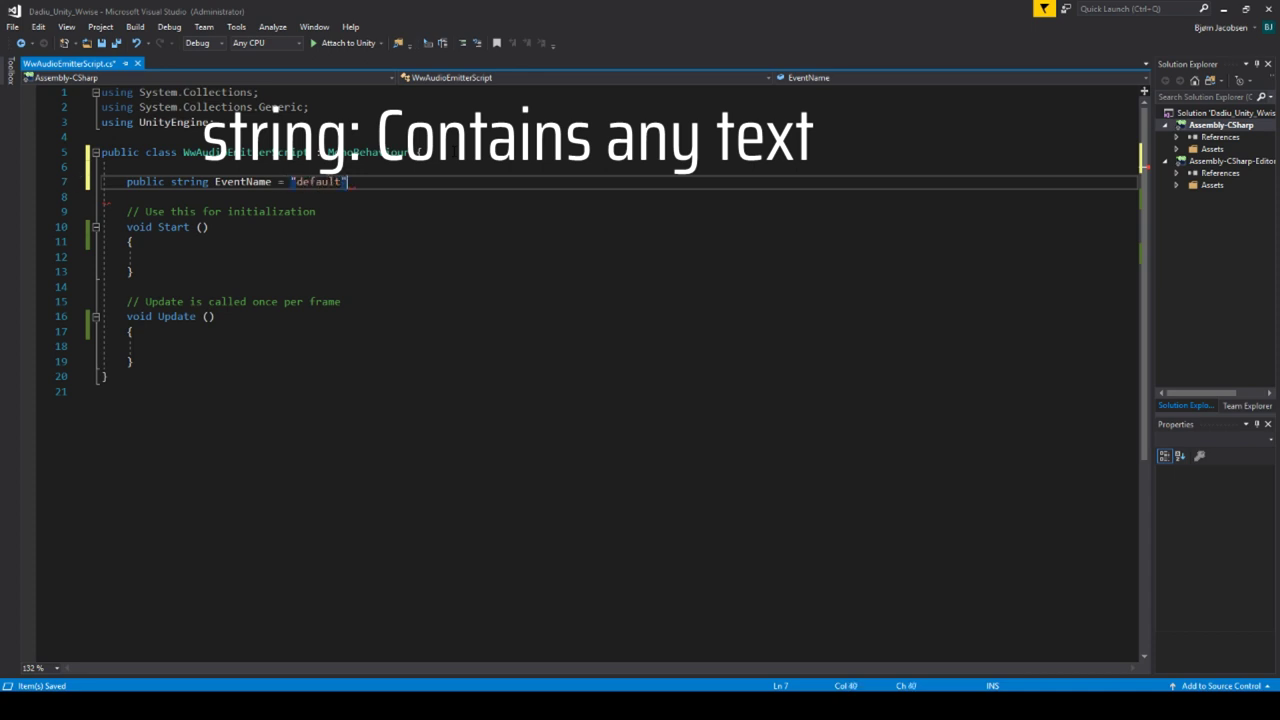
type(";")
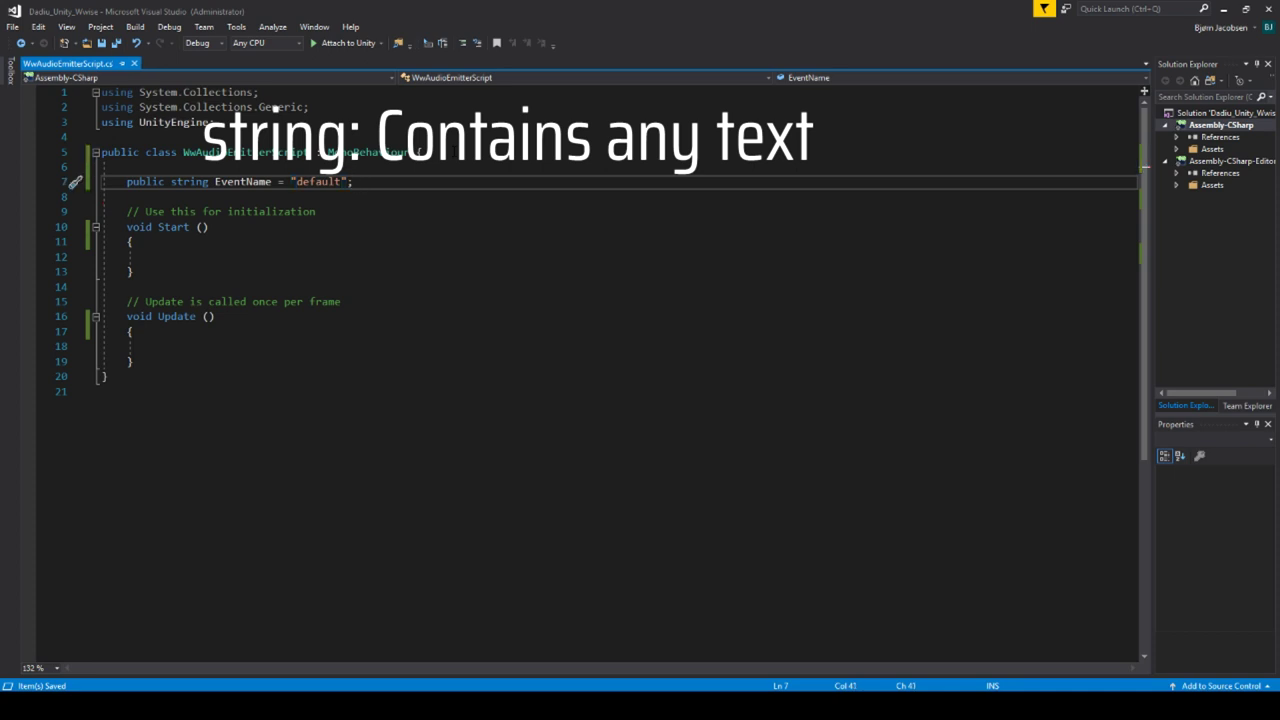
Declare a public string StopEvent with the value "default" below EventName and save the script.
key("Return")
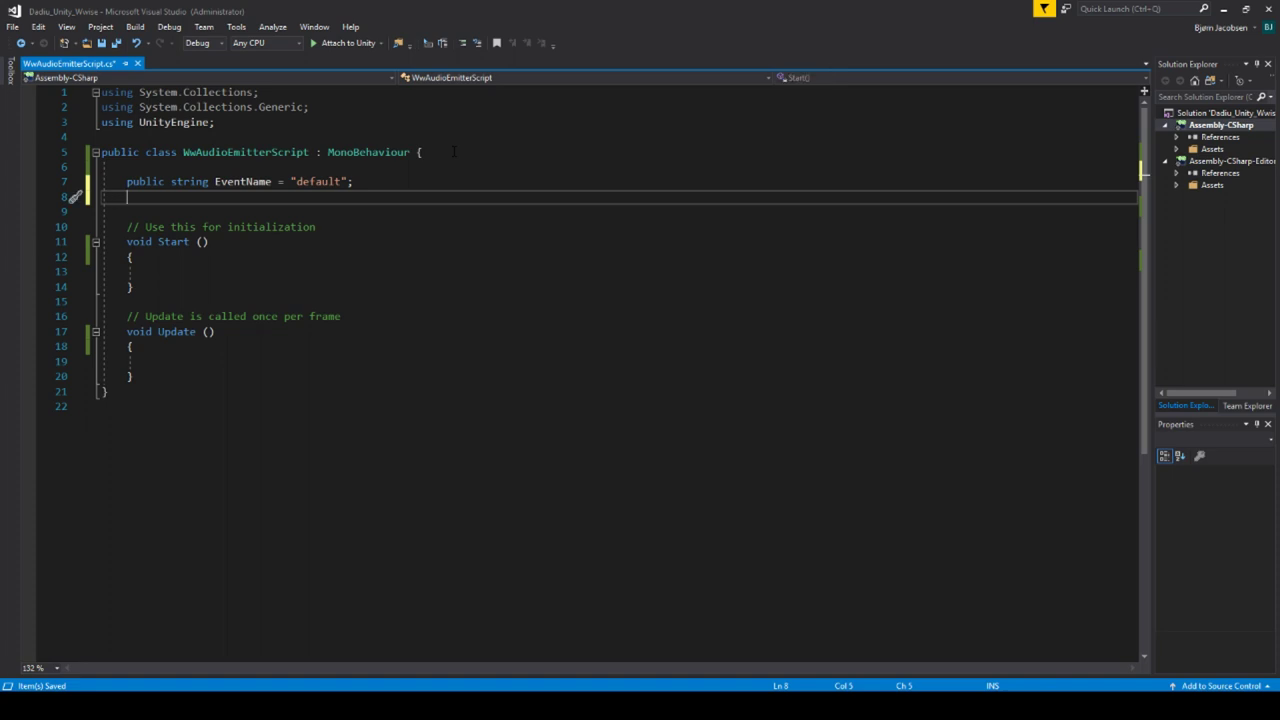
type("public string StopEvent = \"default\";")
key("ctrl+s")
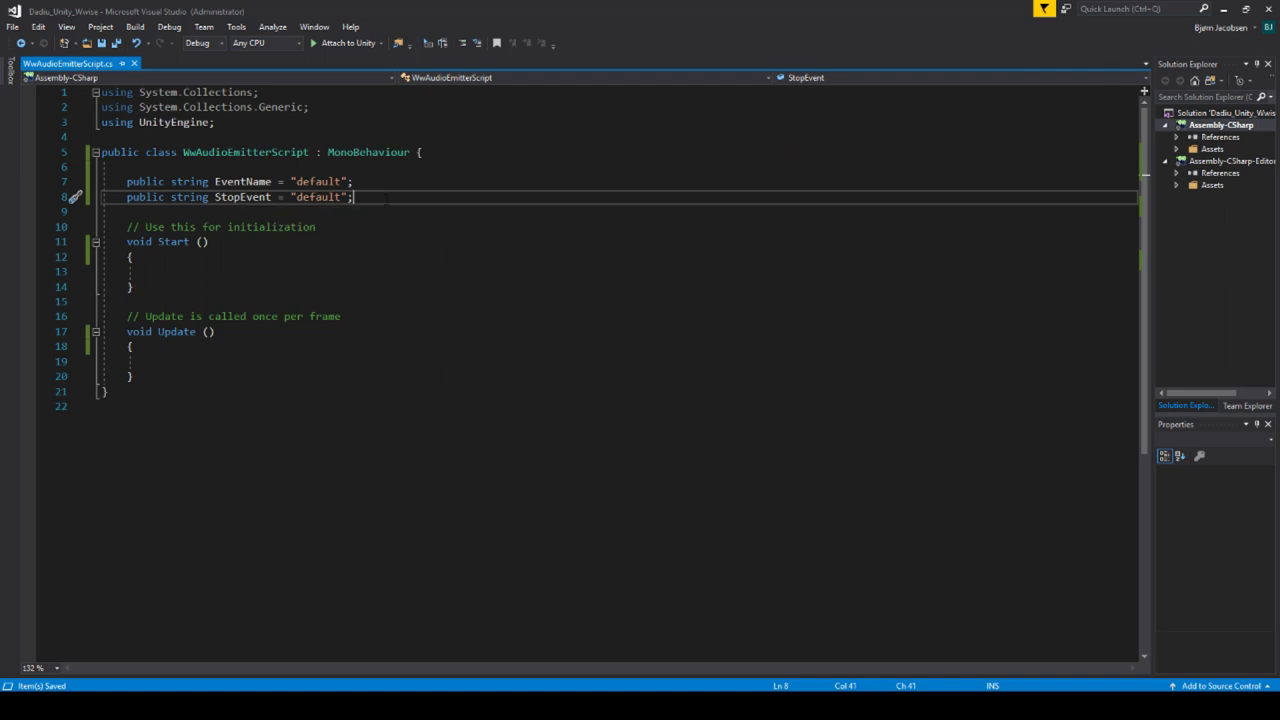
key("BackSpace")
left_click(217, 266)
type("AkSoundEngine.ste")
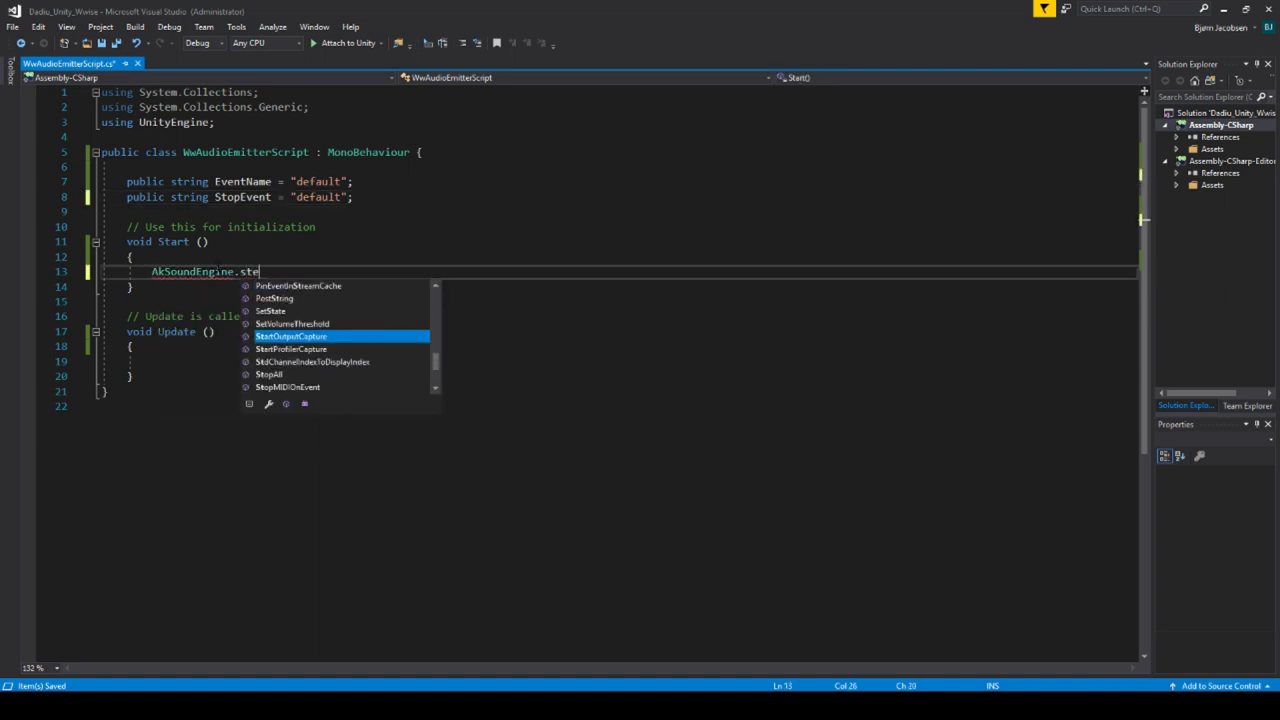
key("BackSpace")
type("op")
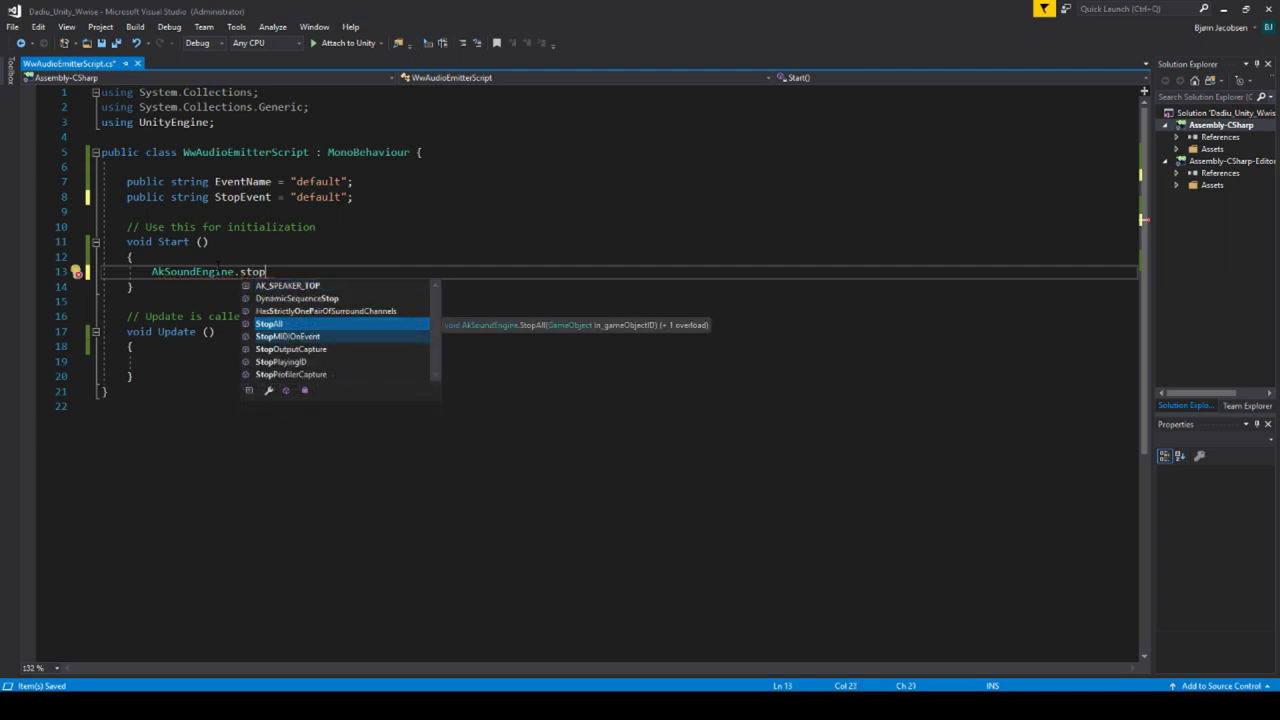
key("Down")
key("Down")
key("Down")
key("Tab")
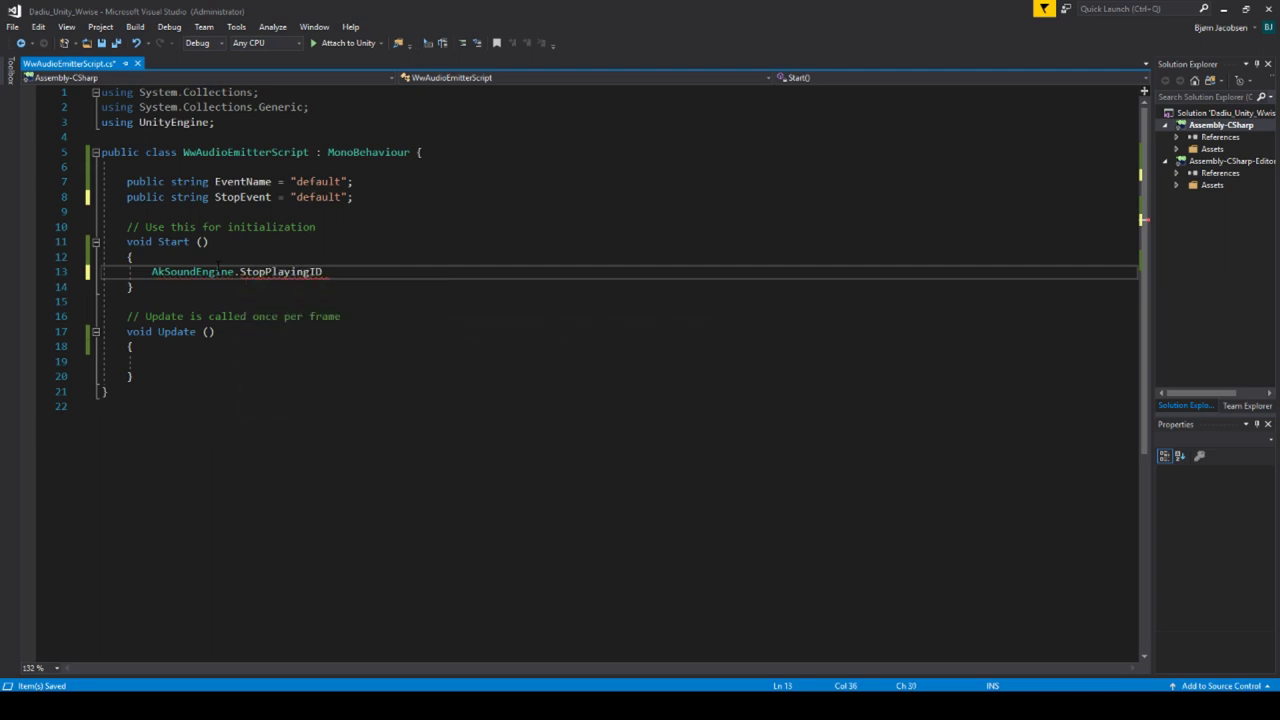
key("ctrl+w")
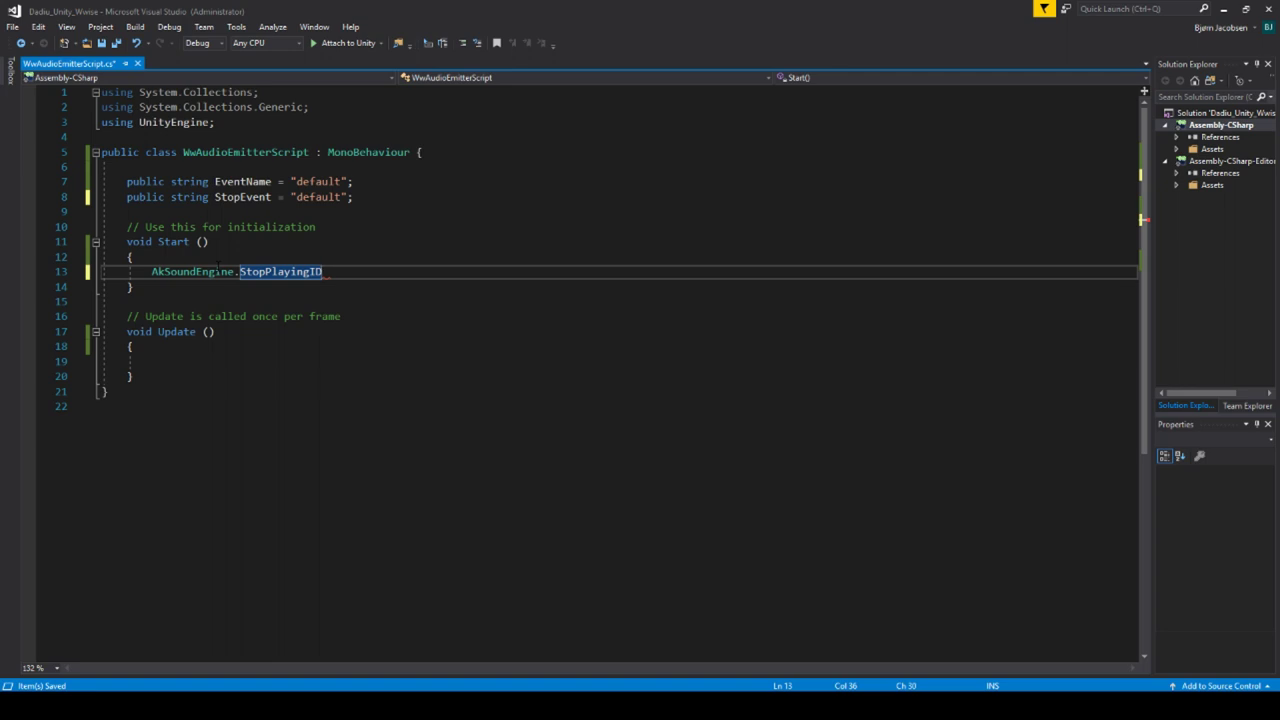
key("BackSpace")
key("BackSpace")
key("BackSpace")
key("BackSpace")
key("BackSpace")
key("BackSpace")
key("BackSpace")
key("BackSpace")
key("BackSpace")
key("BackSpace")
key("BackSpace")
key("BackSpace")
key("BackSpace")
key("BackSpace")
key("BackSpace")
key("BackSpace")
key("BackSpace")
key("BackSpace")
key("BackSpace")
key("BackSpace")
key("BackSpace")
key("BackSpace")
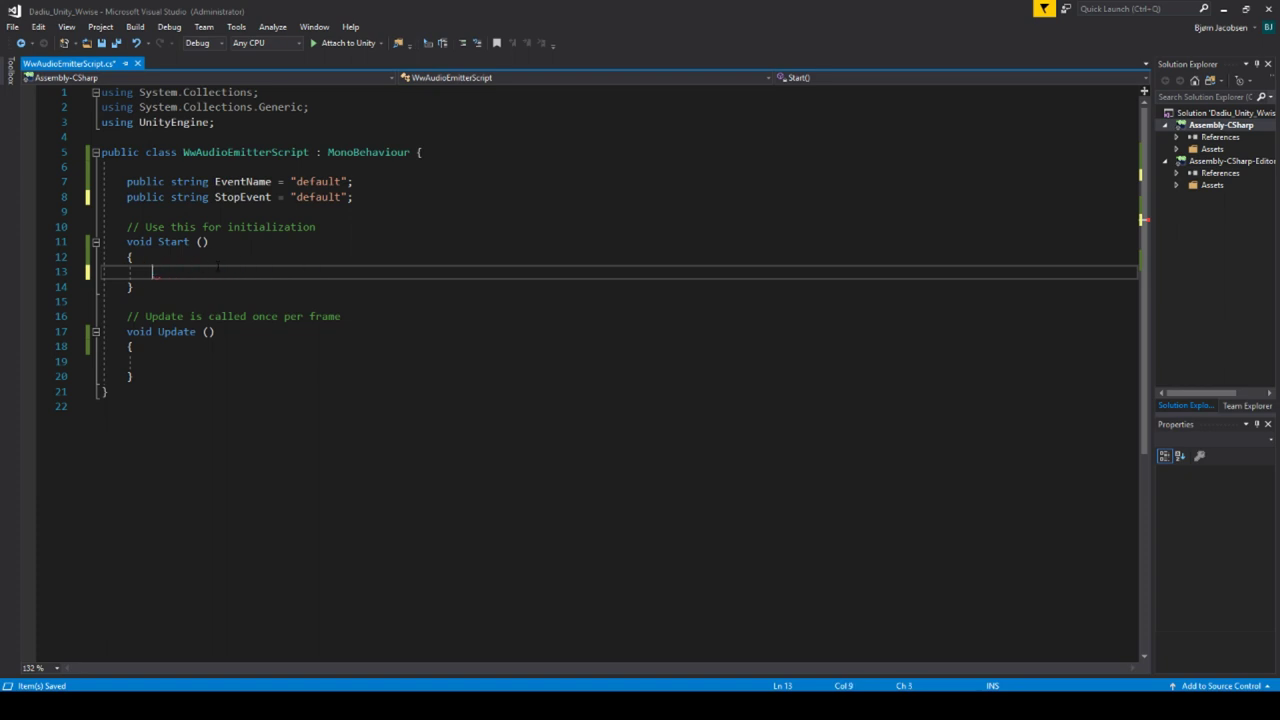
left_click(374, 197)
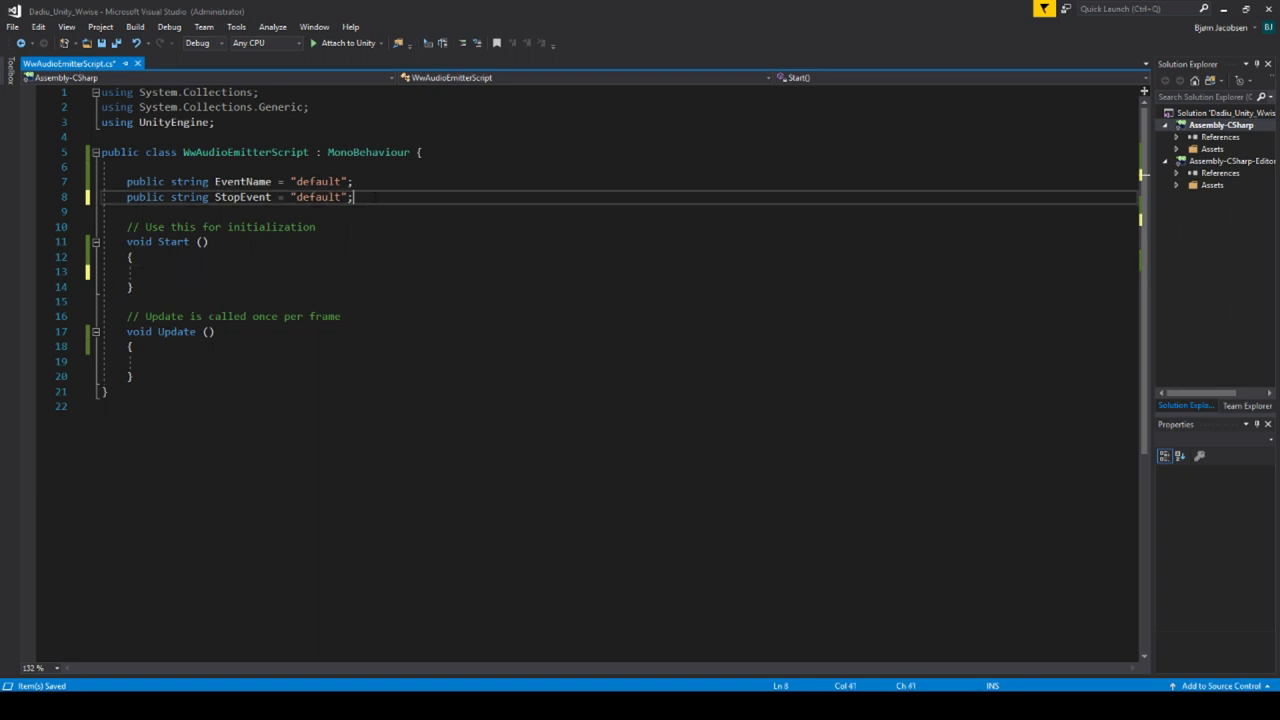
Inside the Start method, add the call AkSoundEngine.RegisterGameObj(gameObject); and save the script.
left_click(240, 270)
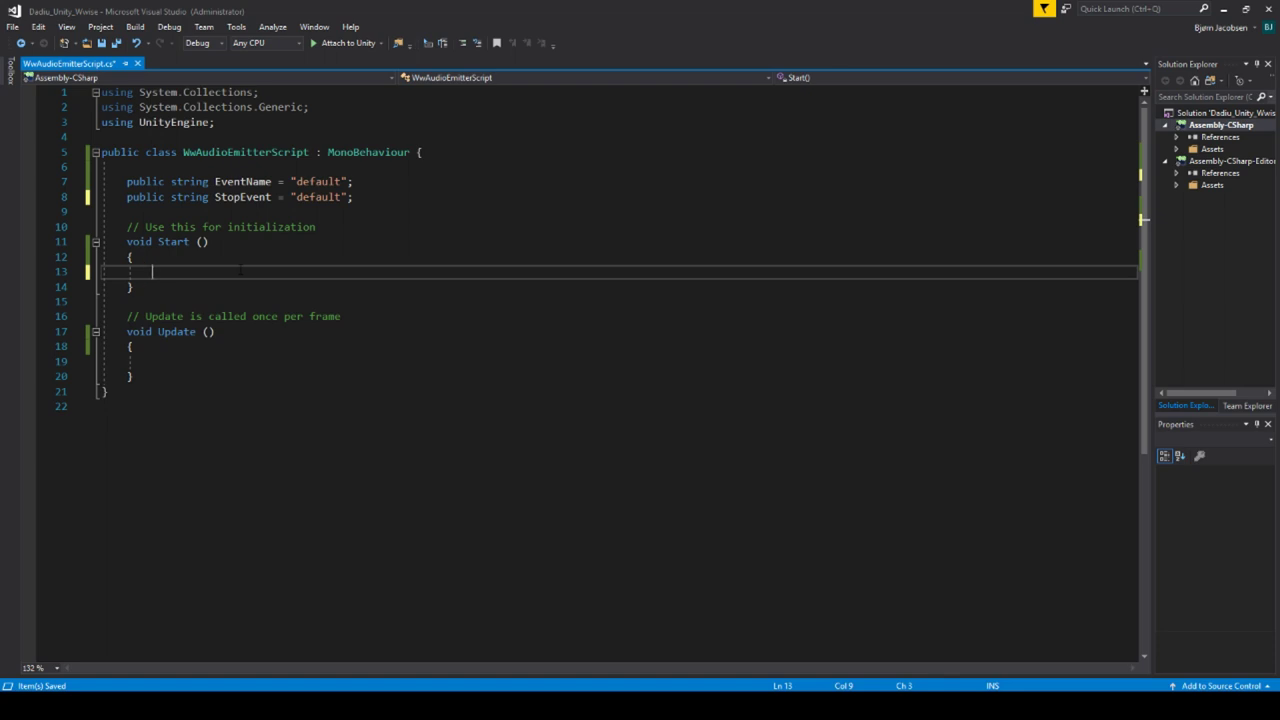
type("Aksound")
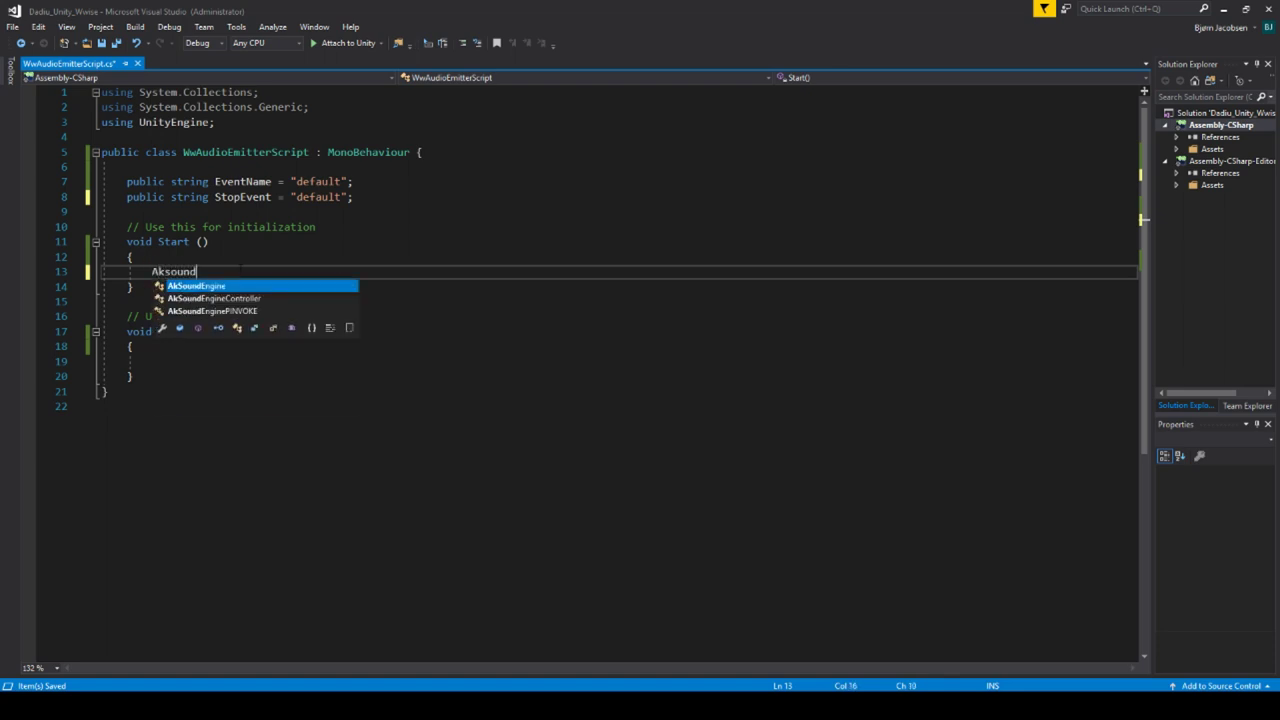
key("Tab")
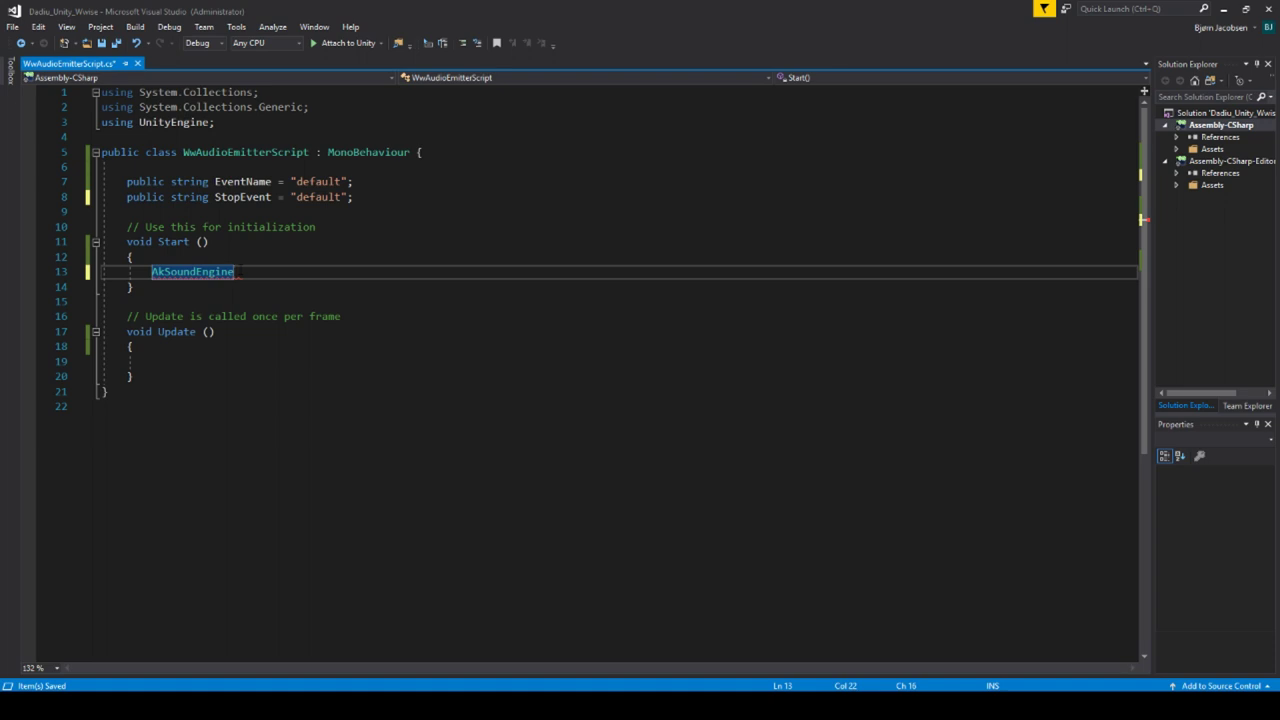
type(".register")
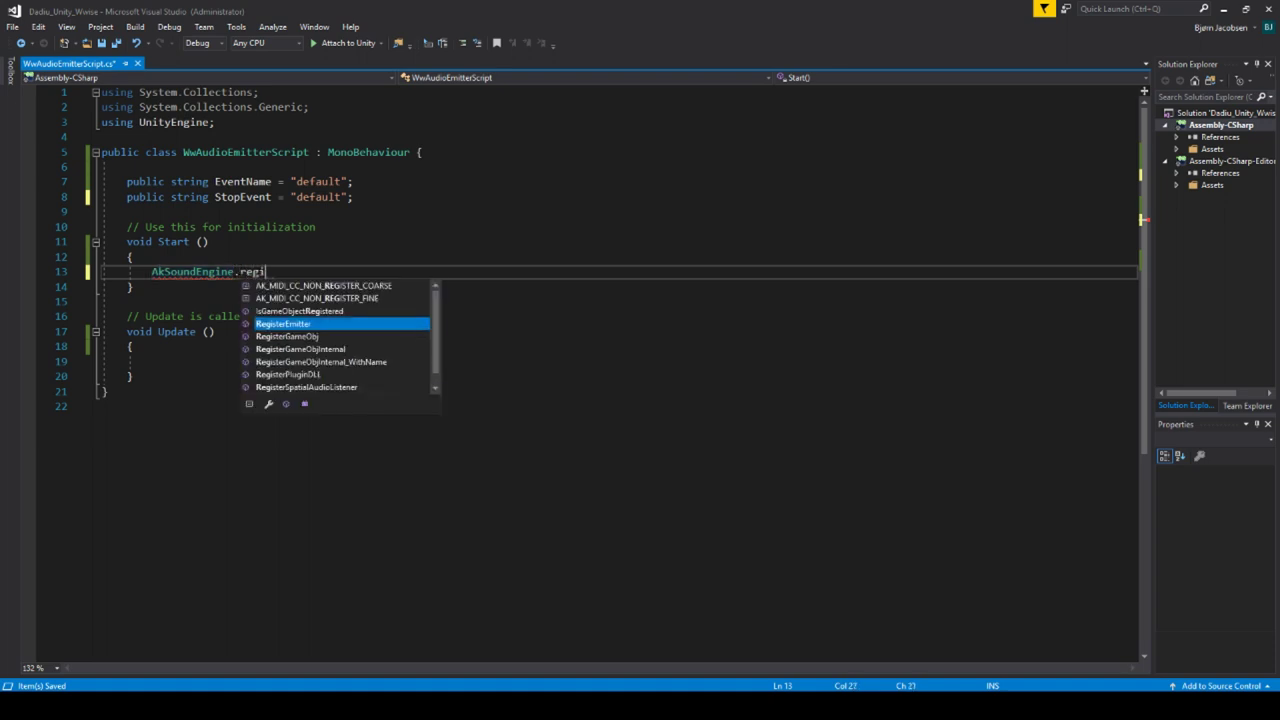
key("Down")
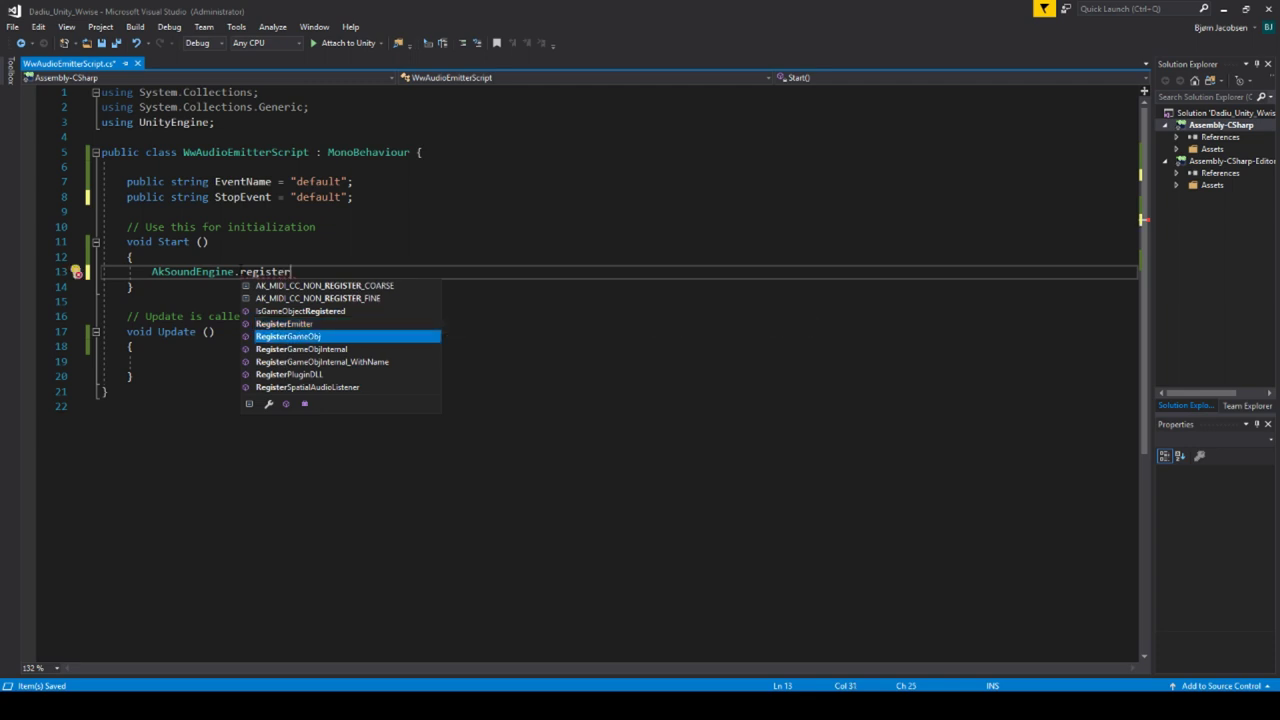
key("Tab")
type("(")
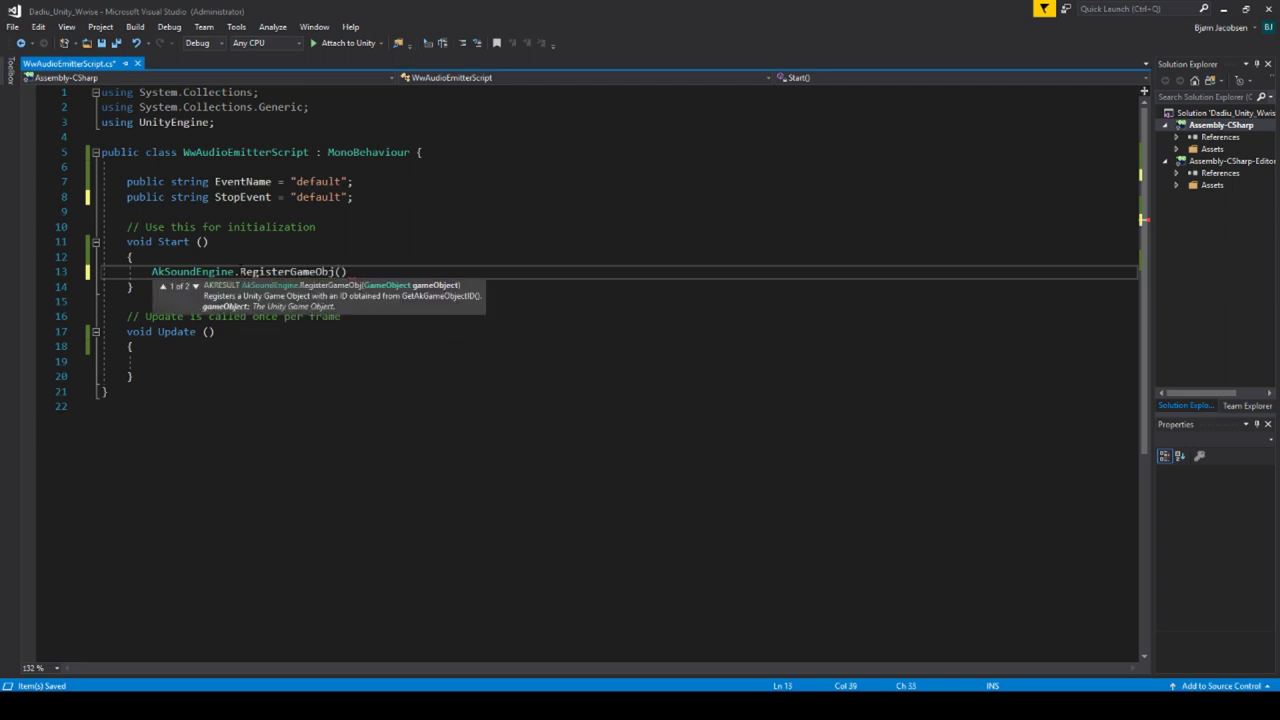
type("gameobj")
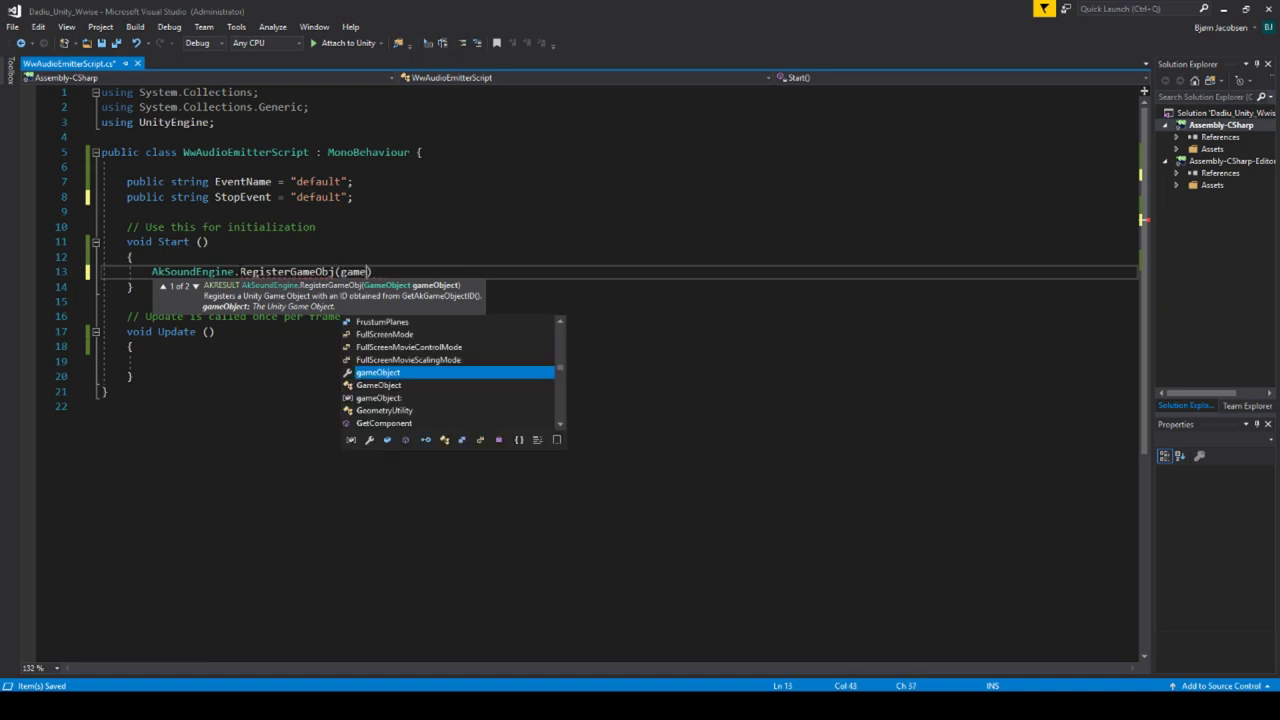
type(")")
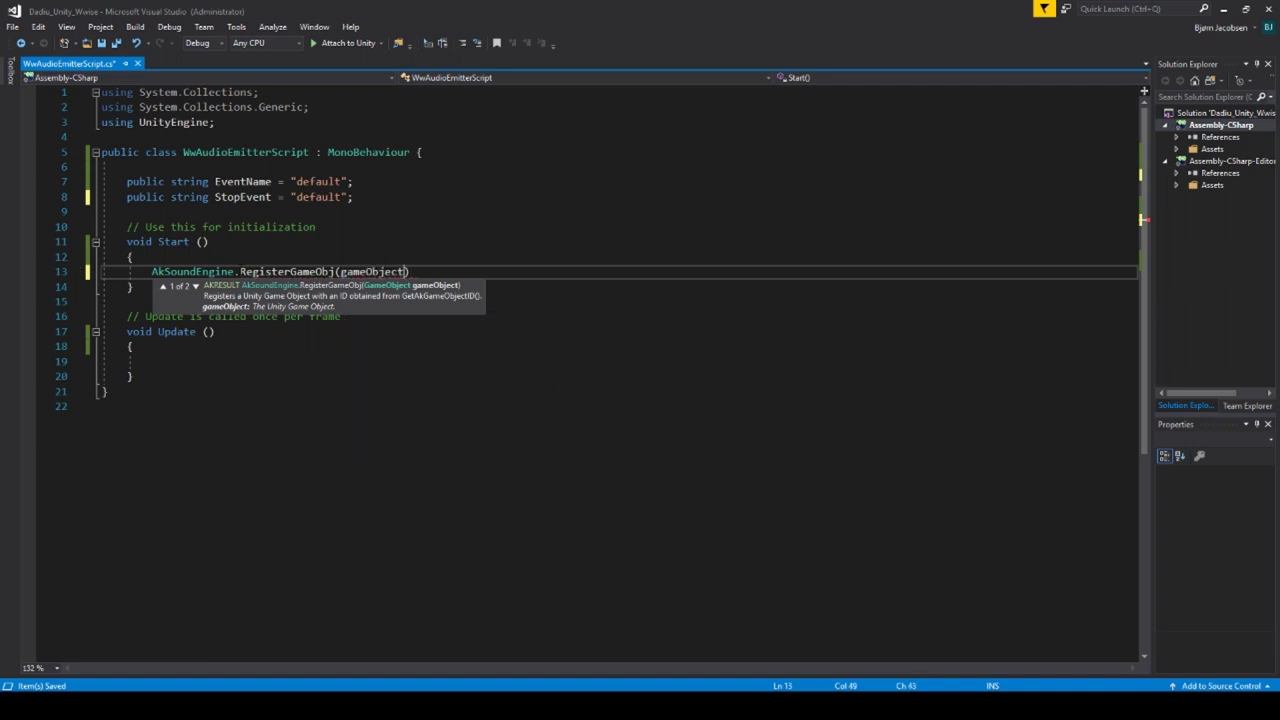
type(";")
key("ctrl+s")
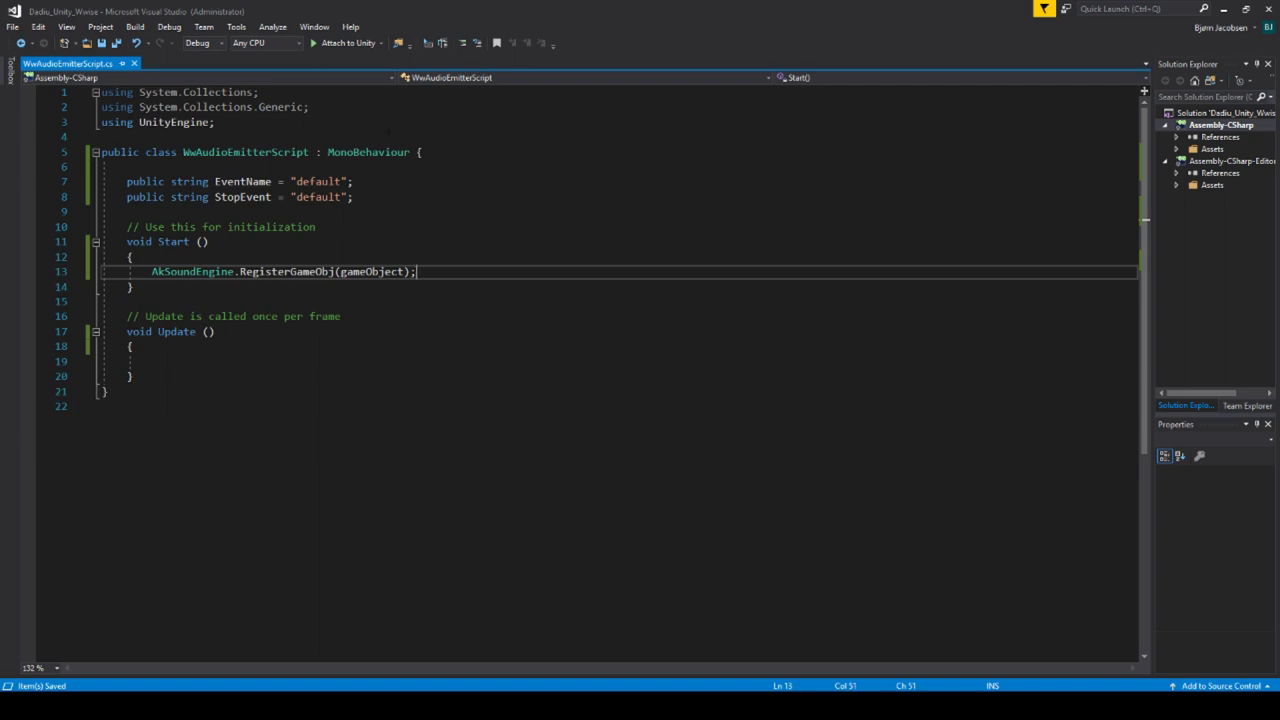
Switch to Unity and add a Sphere Collider component to the WwAudioEmitter object.
key("alt+Tab")
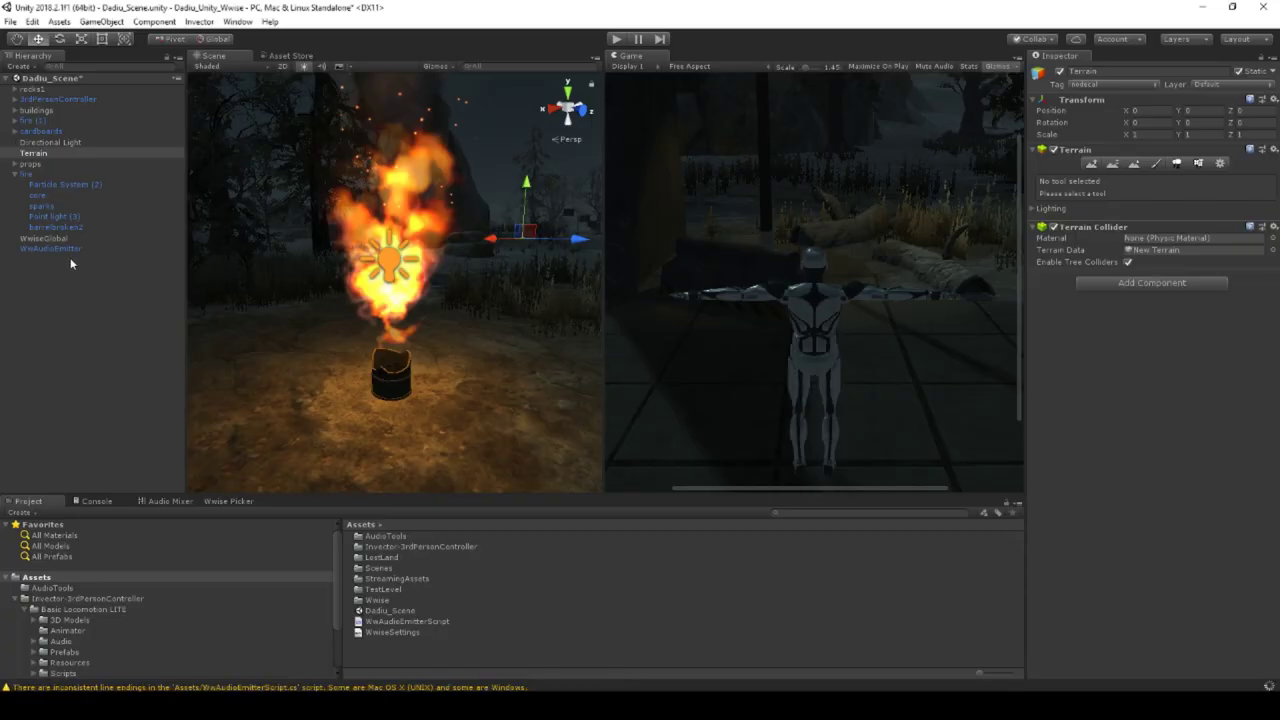
left_click(59, 248)
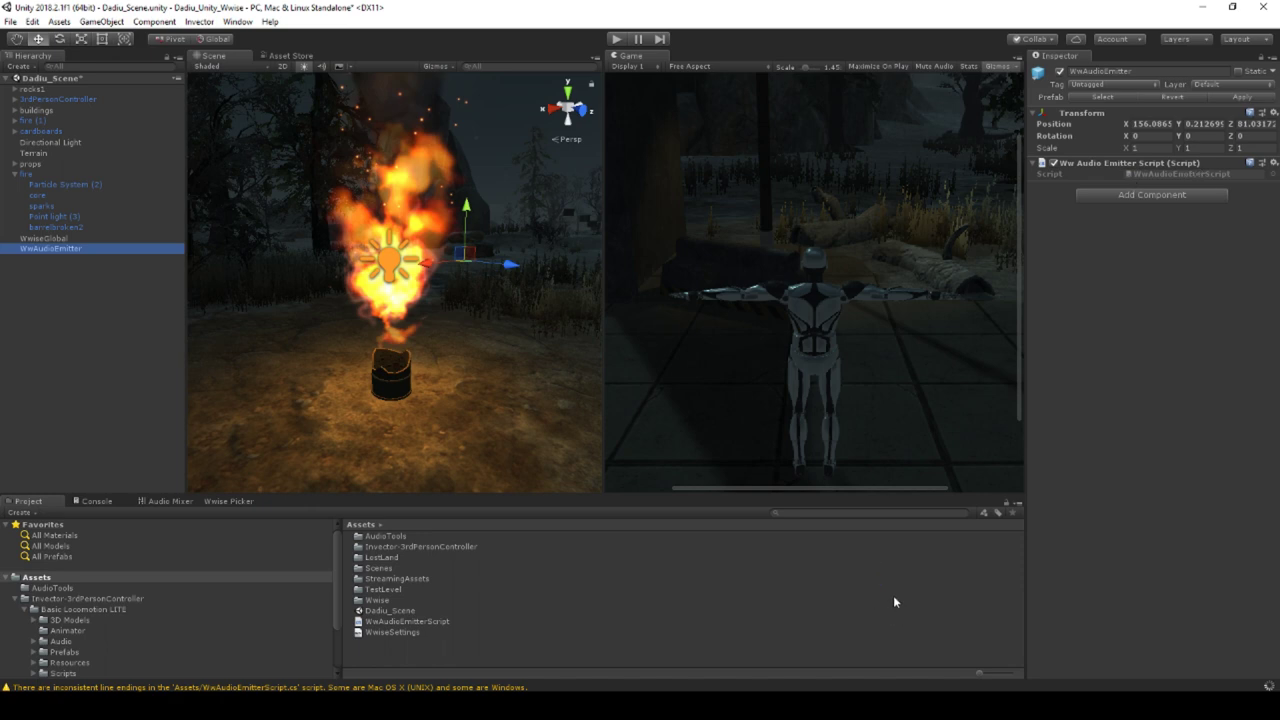
key("alt+Tab")
key("alt+Tab")
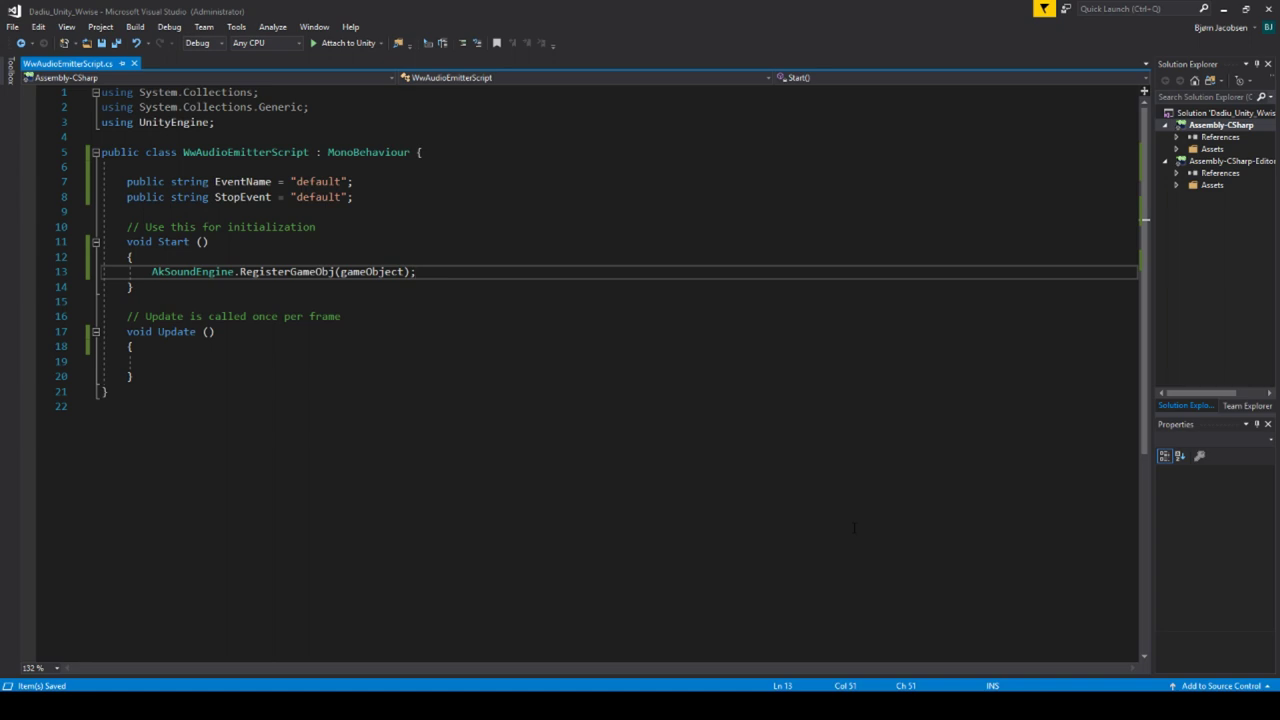
key("alt+Tab")
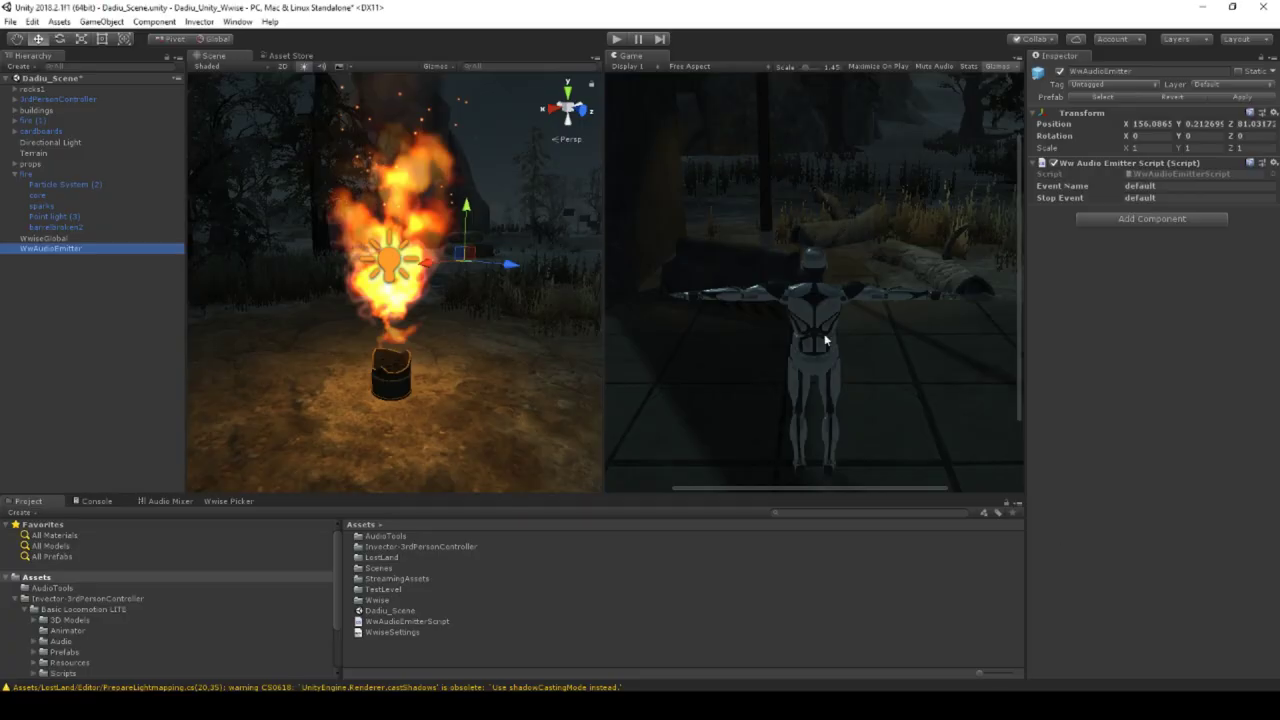
left_click(1128, 222)
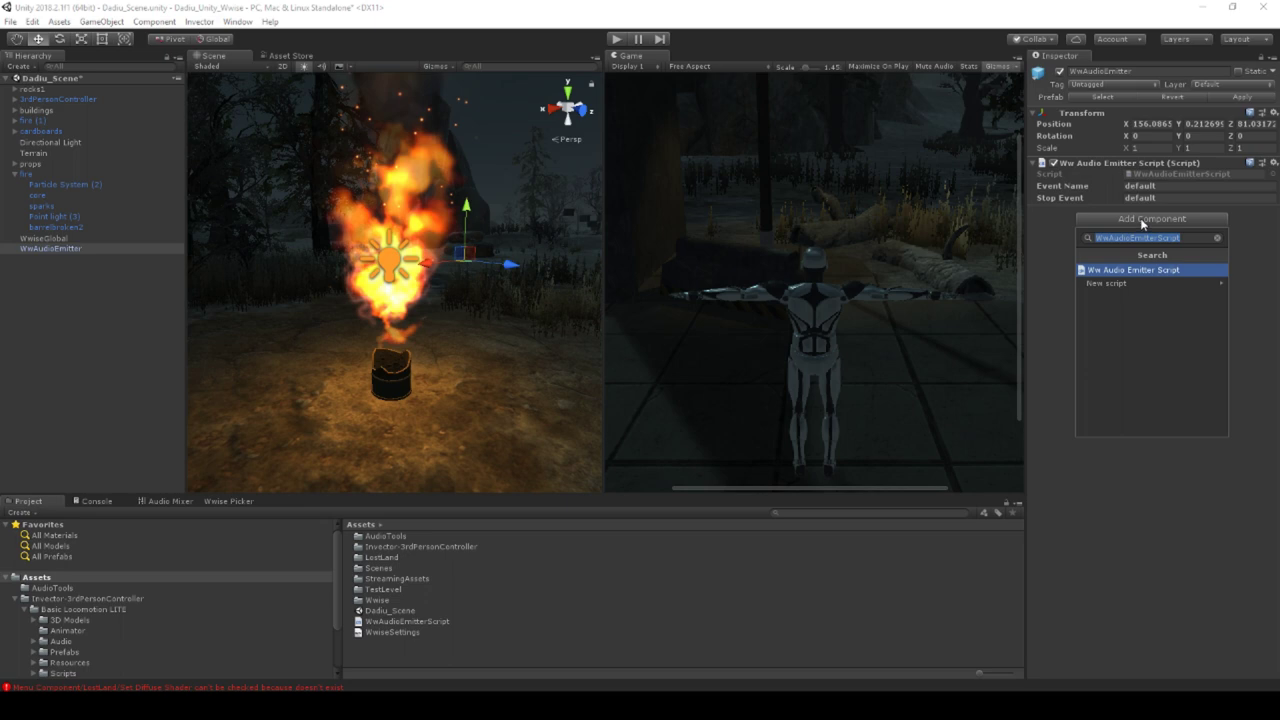
type("sh")
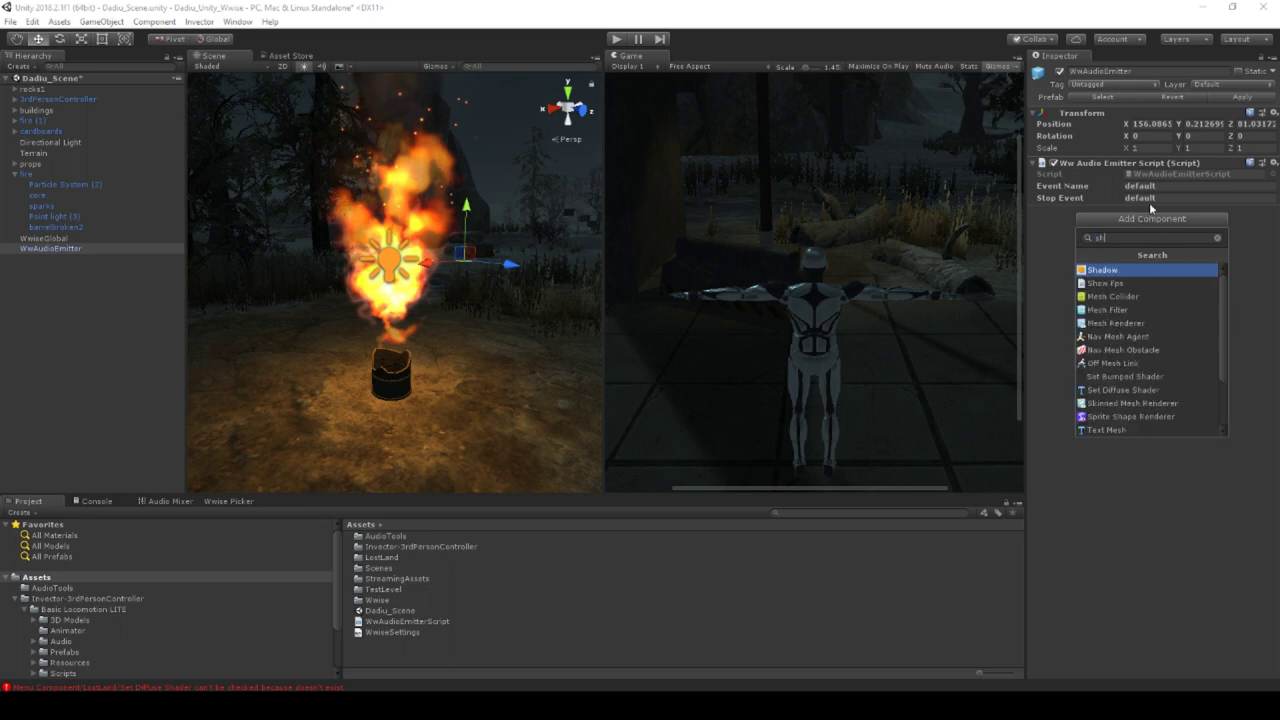
key("BackSpace")
type("phere")
key("Return")
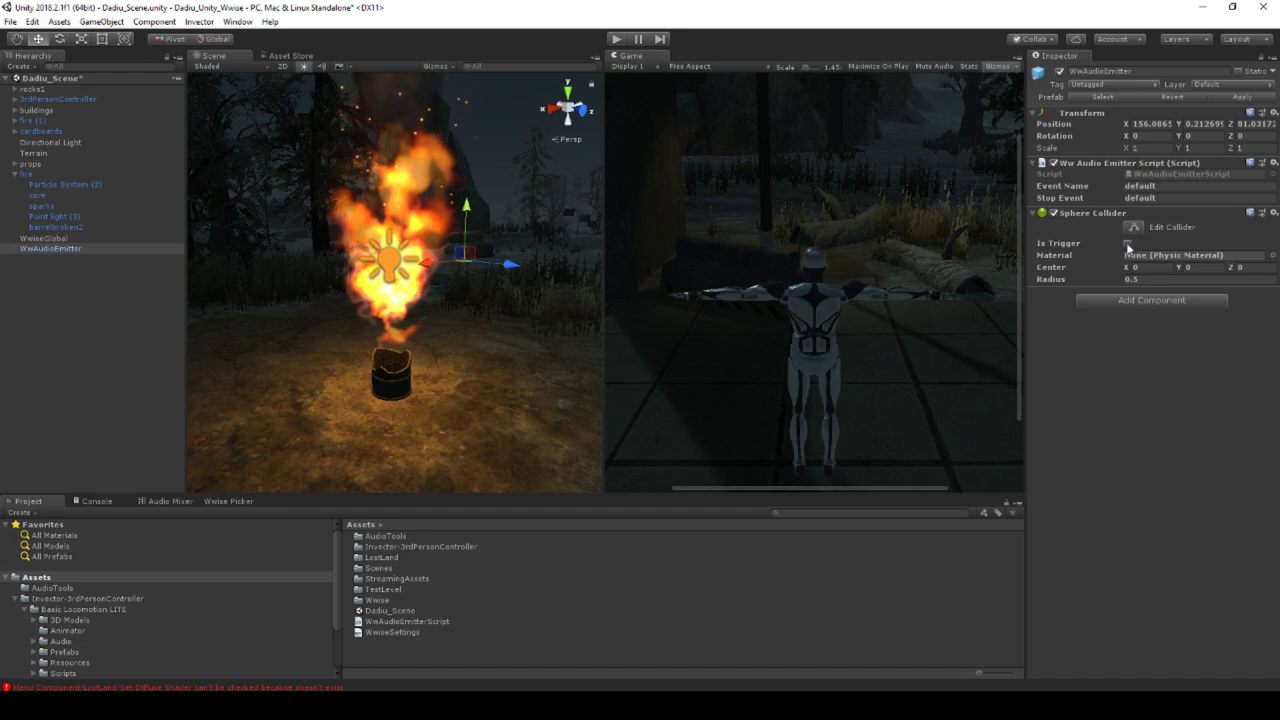
Make the WwAudioEmitter's Sphere Collider a trigger and set its radius to 20.
left_click(1128, 245)
left_click(1052, 280)
type("20")
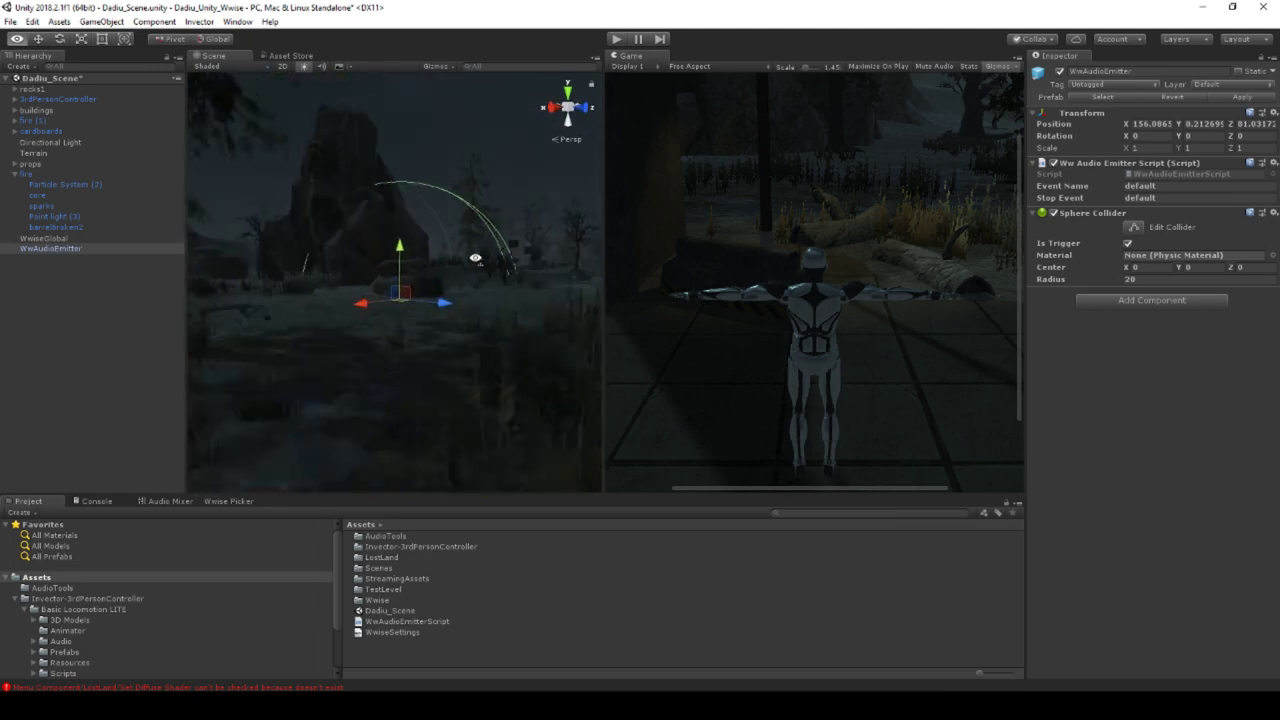
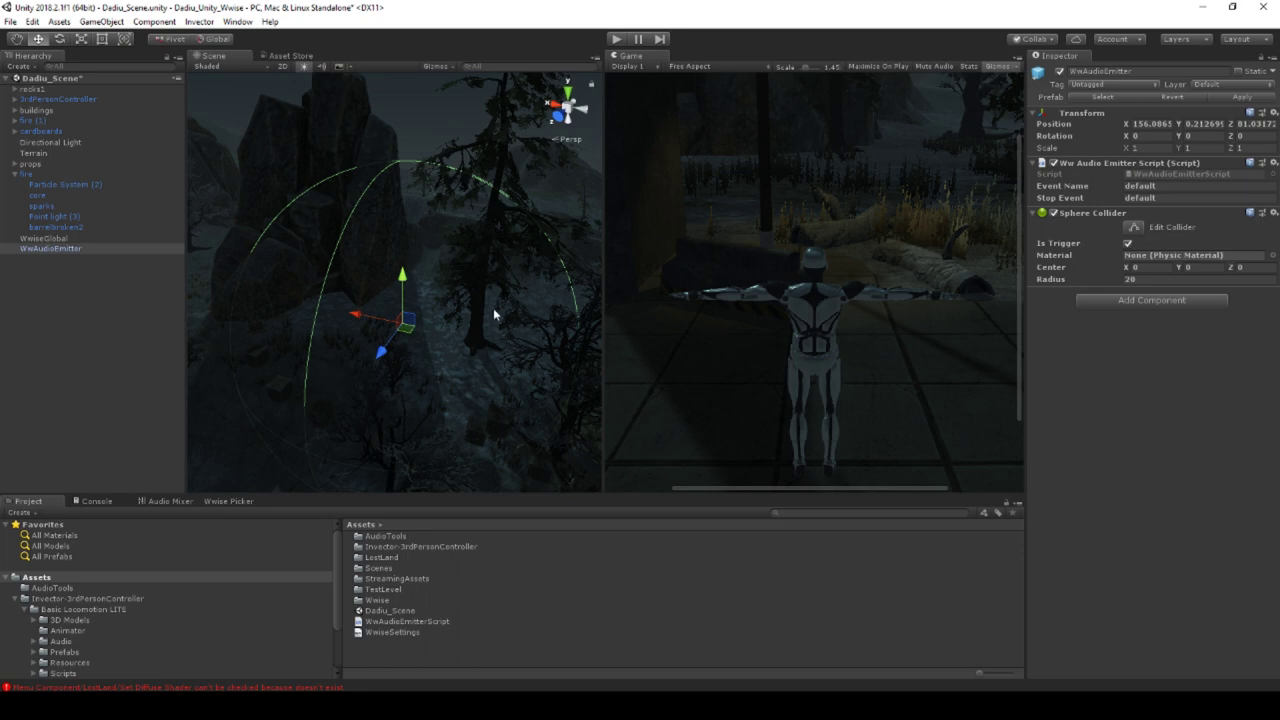
Set the Sphere Collider's radius to 25 and widen the Scene view to inspect the sphere.
left_click(1148, 279)
type("25")
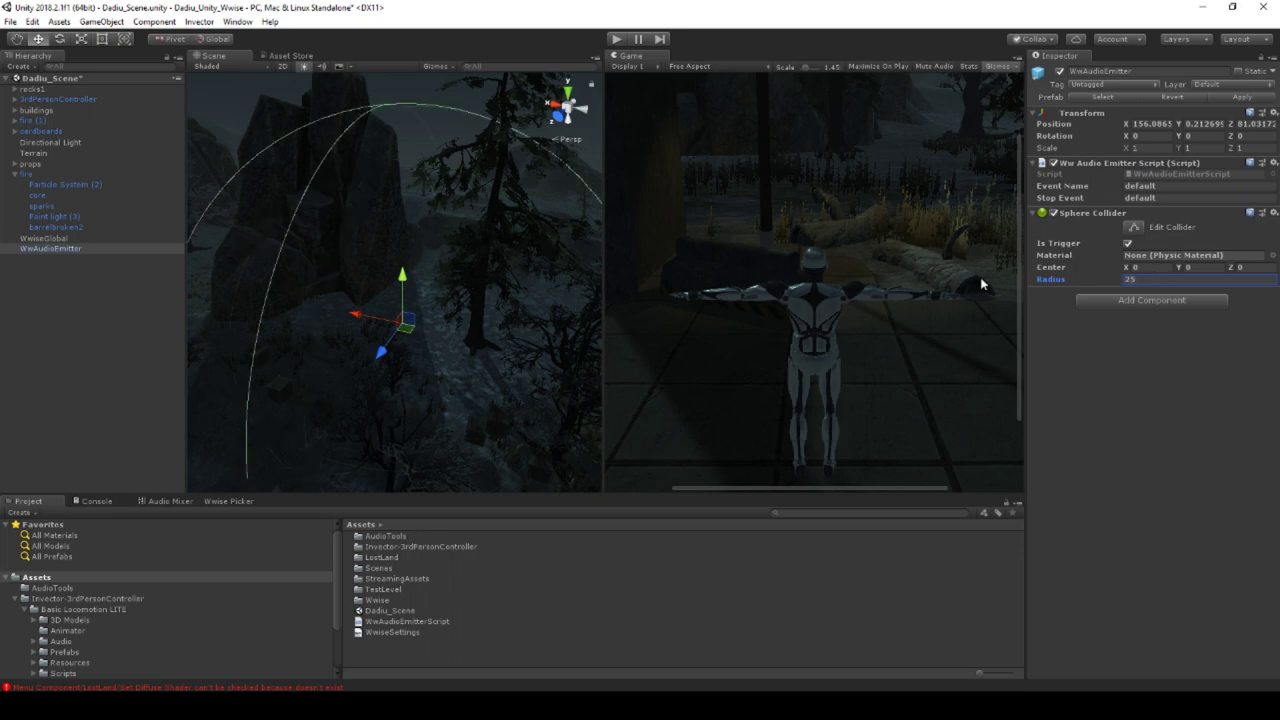
left_click_drag(491, 298, 492, 330, "alt")
scroll(492, 330, "down", 3)
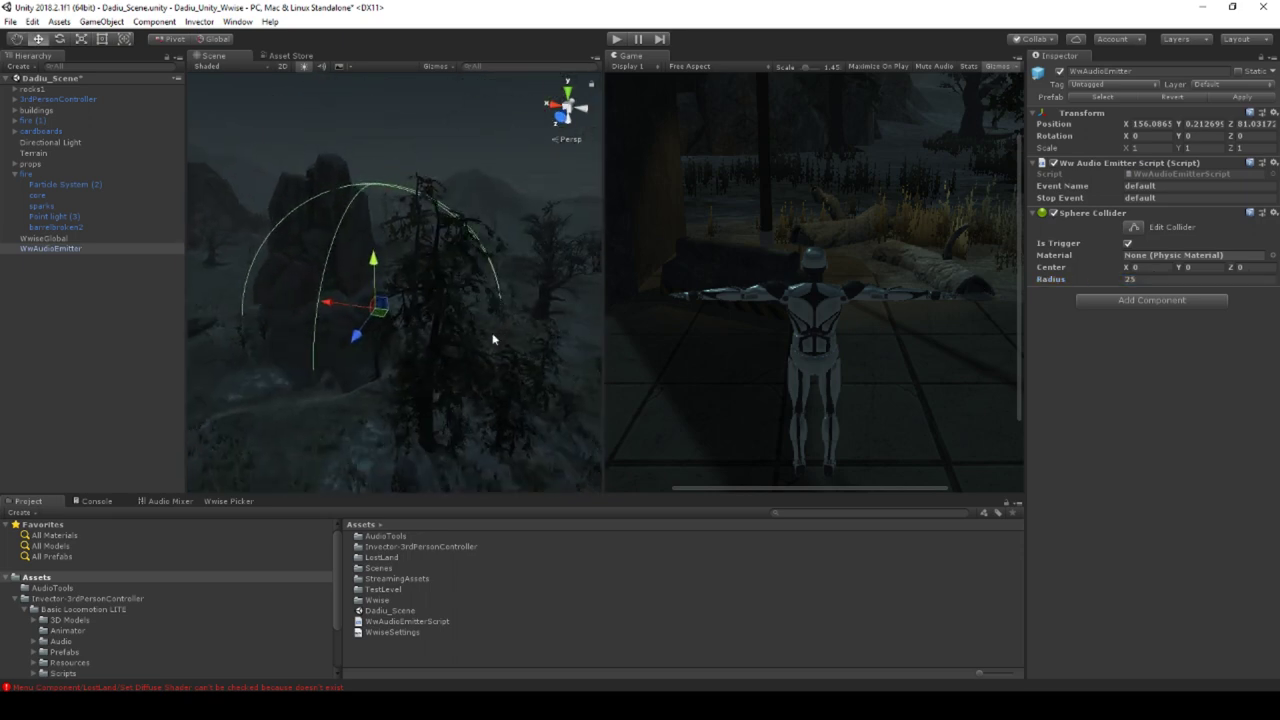
left_click_drag(604, 311, 830, 311)
left_click_drag(526, 351, 593, 360, "alt")
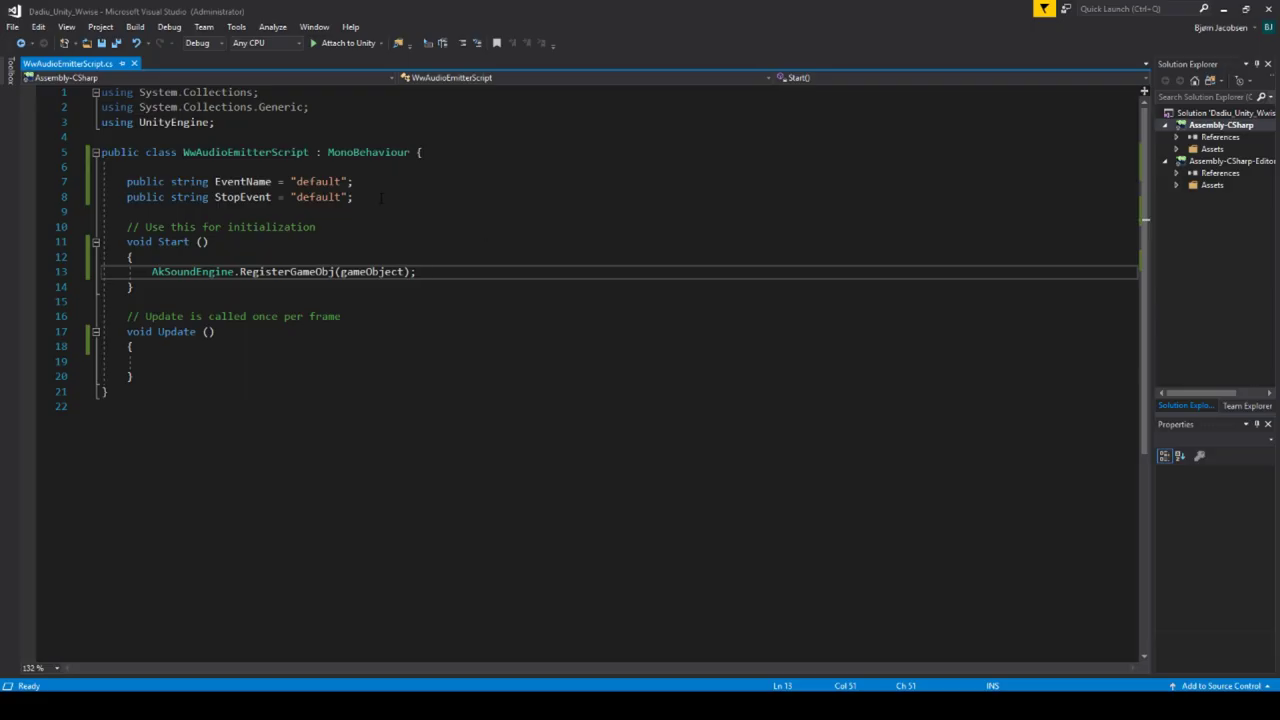
In Visual Studio, declare a private bool IsInCollider with the value false below StopEvent and save the script.
left_click(381, 197)
key("Return")
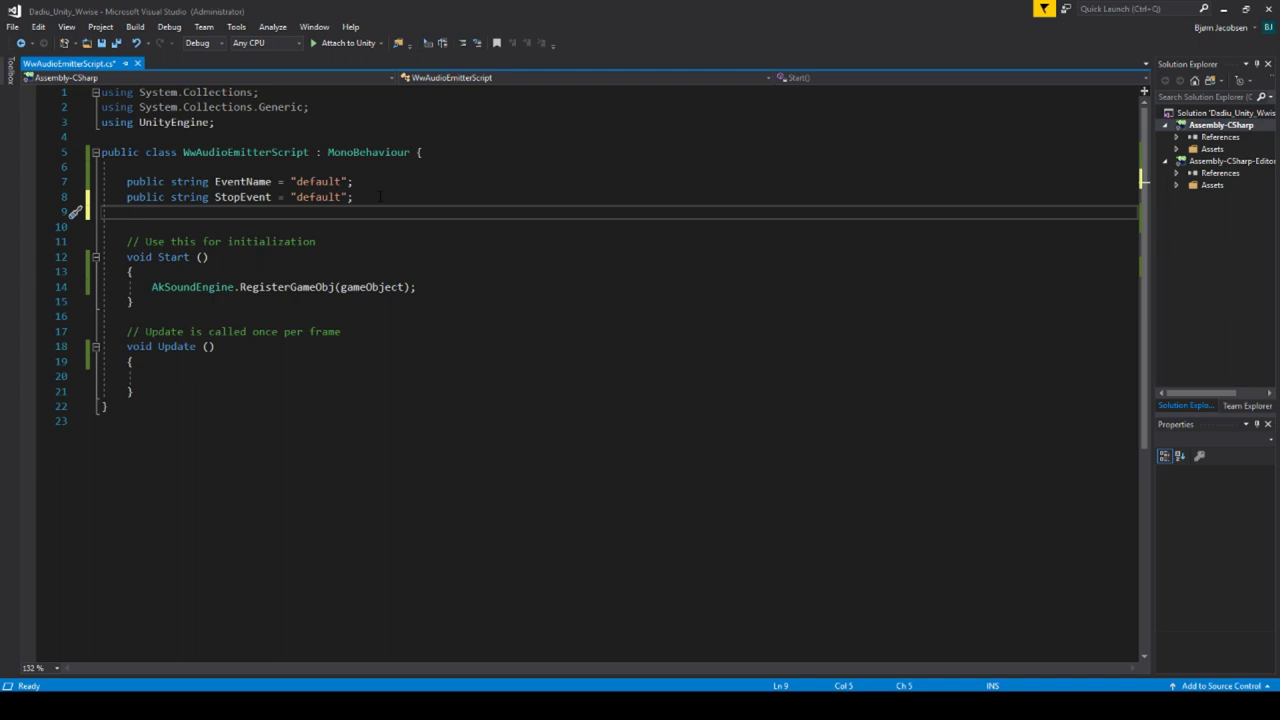
type("private bool")
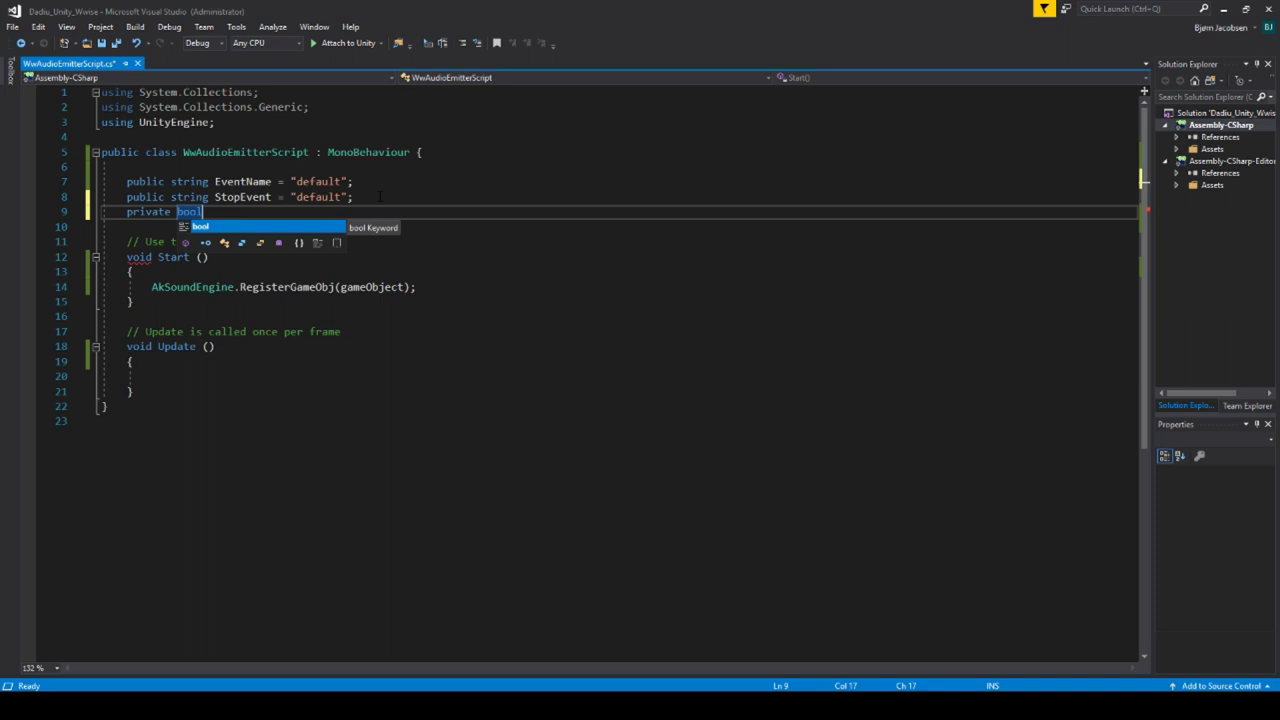
type("Is")
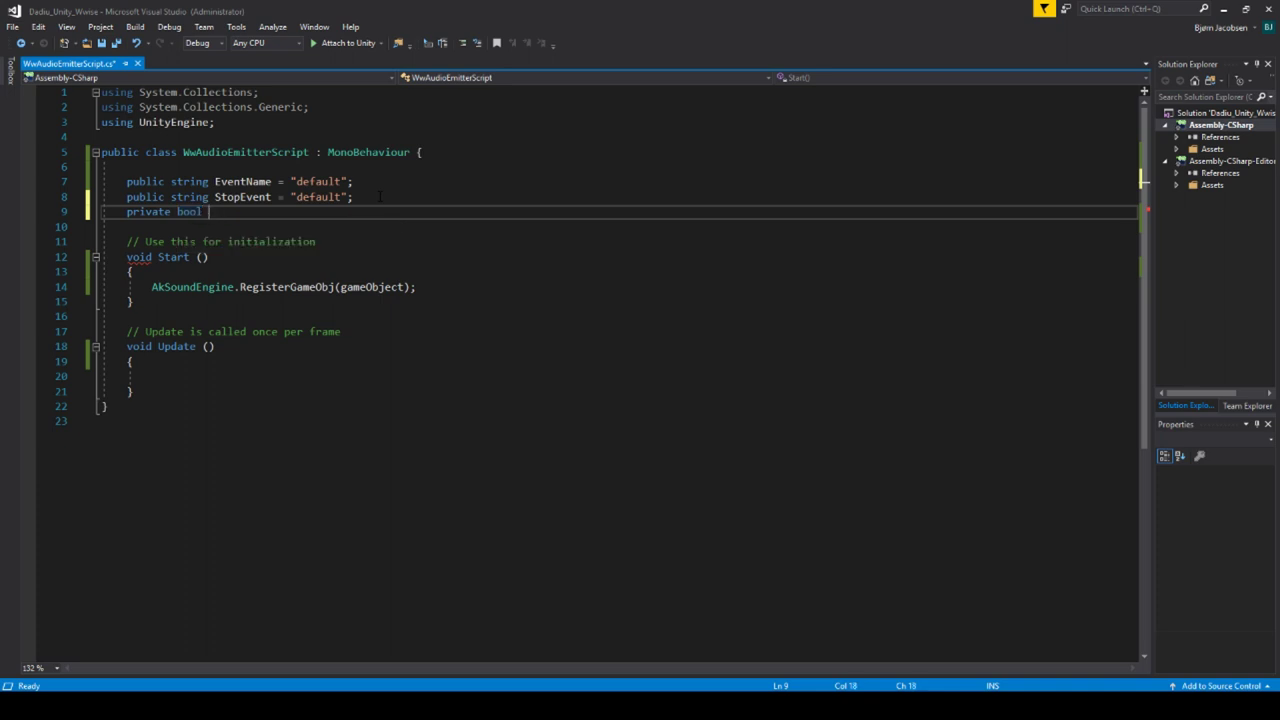
type("InCollider = false;")
key("ctrl+s")
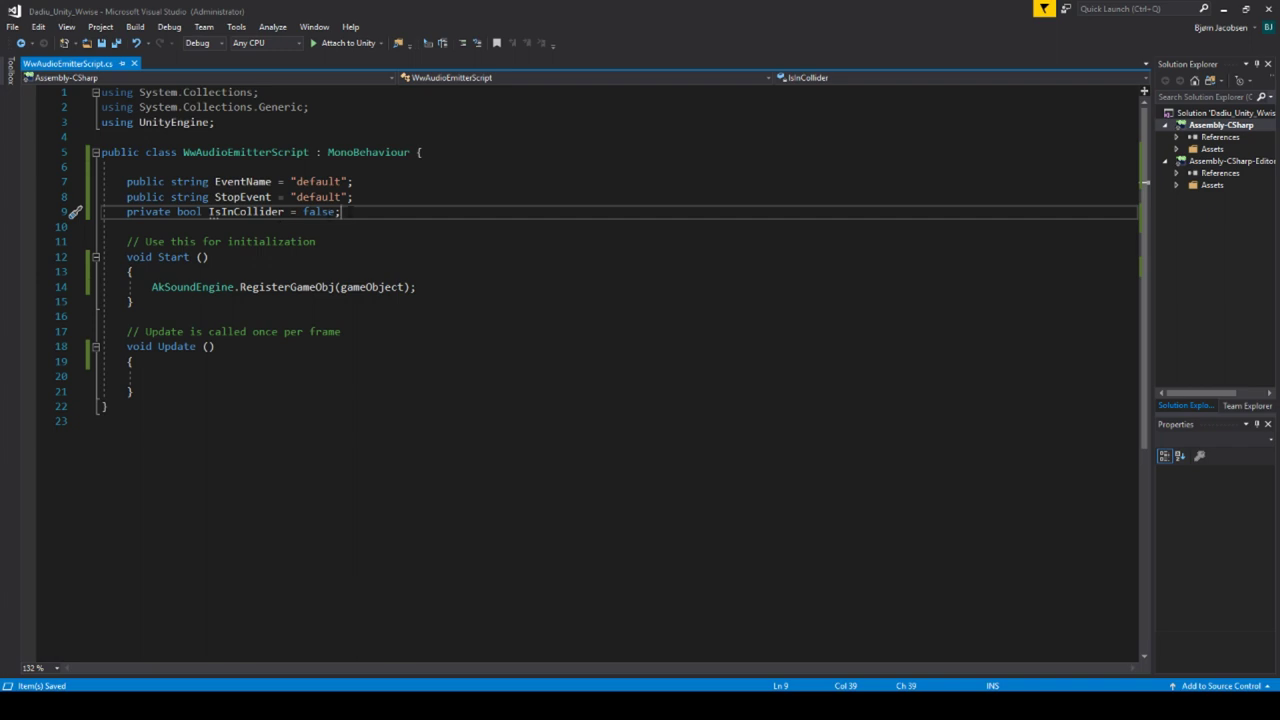
Check which of the script's variables Unity exposes on WwAudioEmitter, then return to the IsInCollider declaration in Visual Studio.
left_click_drag(127, 211, 168, 211)
left_click(167, 211)
key("alt+Tab")
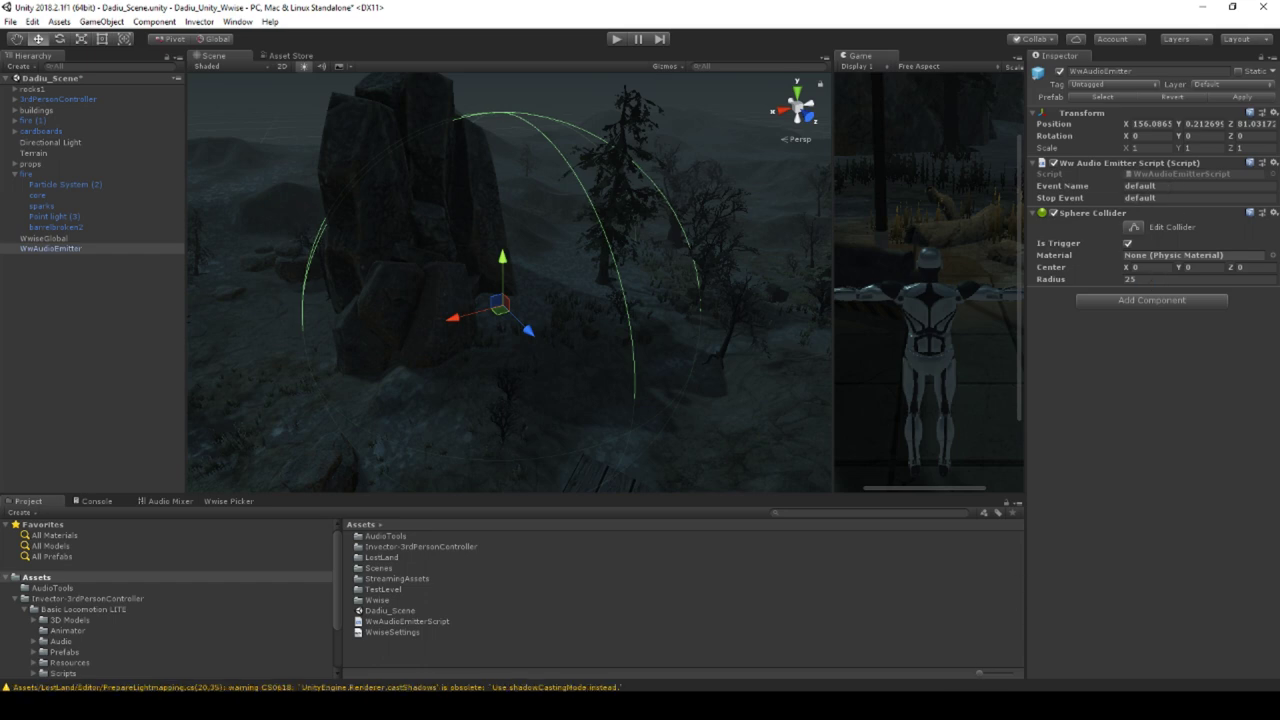
key("alt+Tab")
left_click(250, 212)
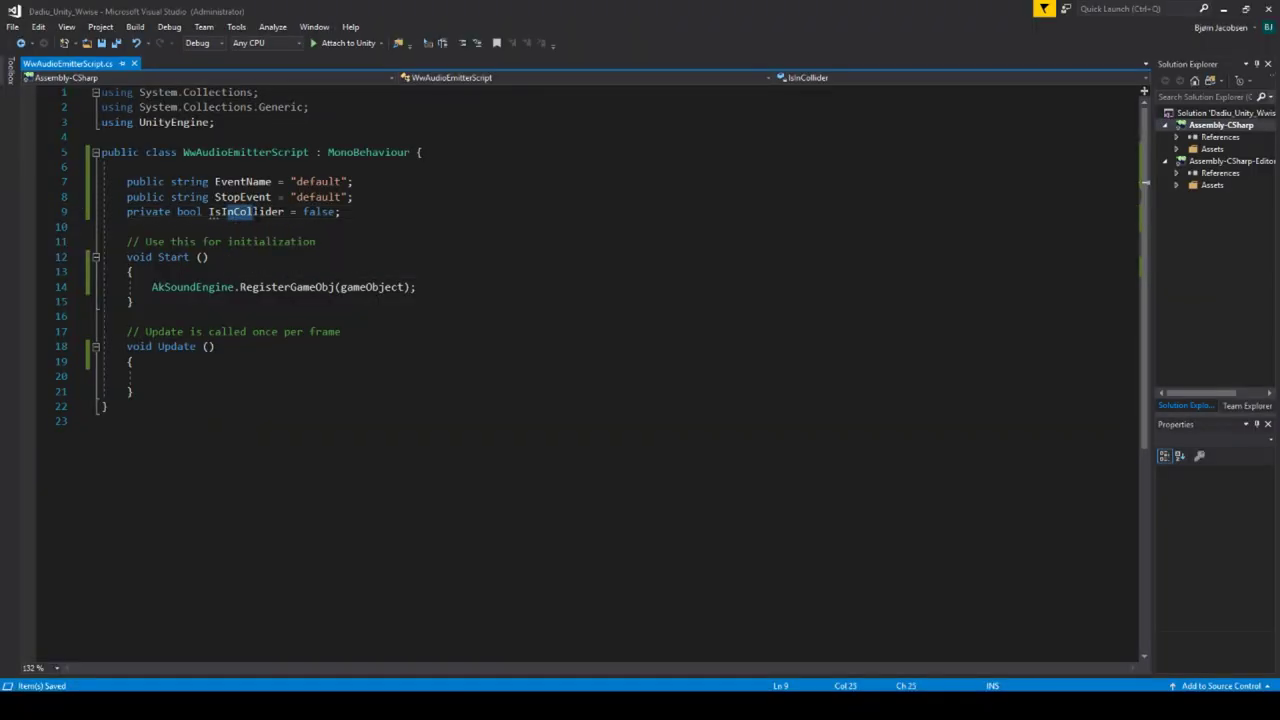
Insert two new lines after the closing brace of the Update method.
key("Down")
key("Down")
key("Down")
key("Down")
key("Down")
key("Down")
key("Down")
key("Down")
key("Down")
key("Down")
key("Down")
key("Down")
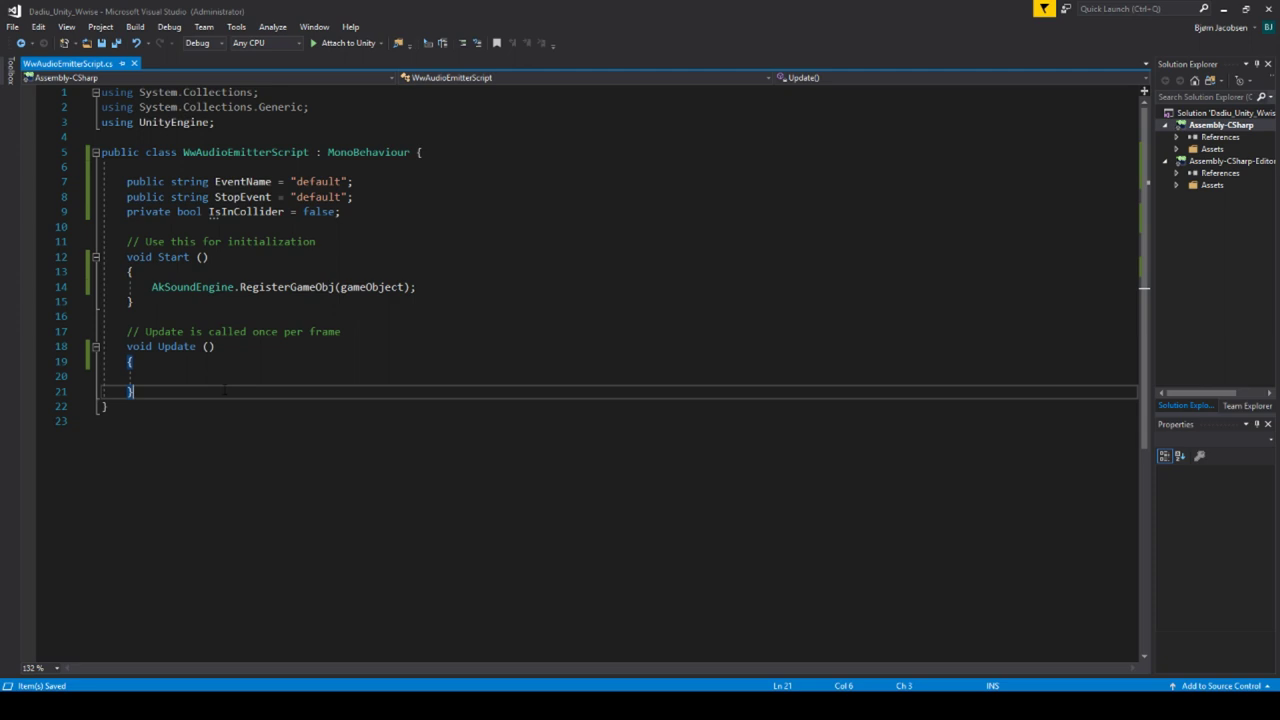
key("Return")
key("Return")
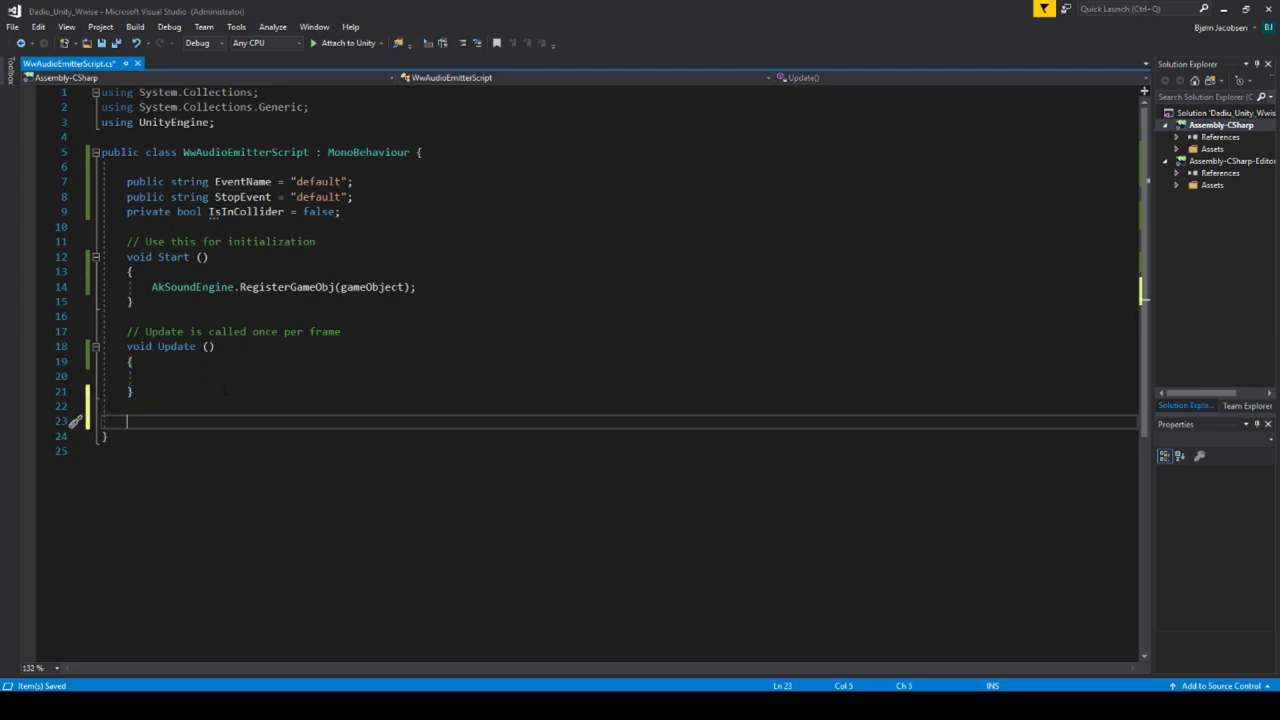
Add a private void OnTriggerEnter(Collider other) method with an empty body below Update.
left_click(164, 346)
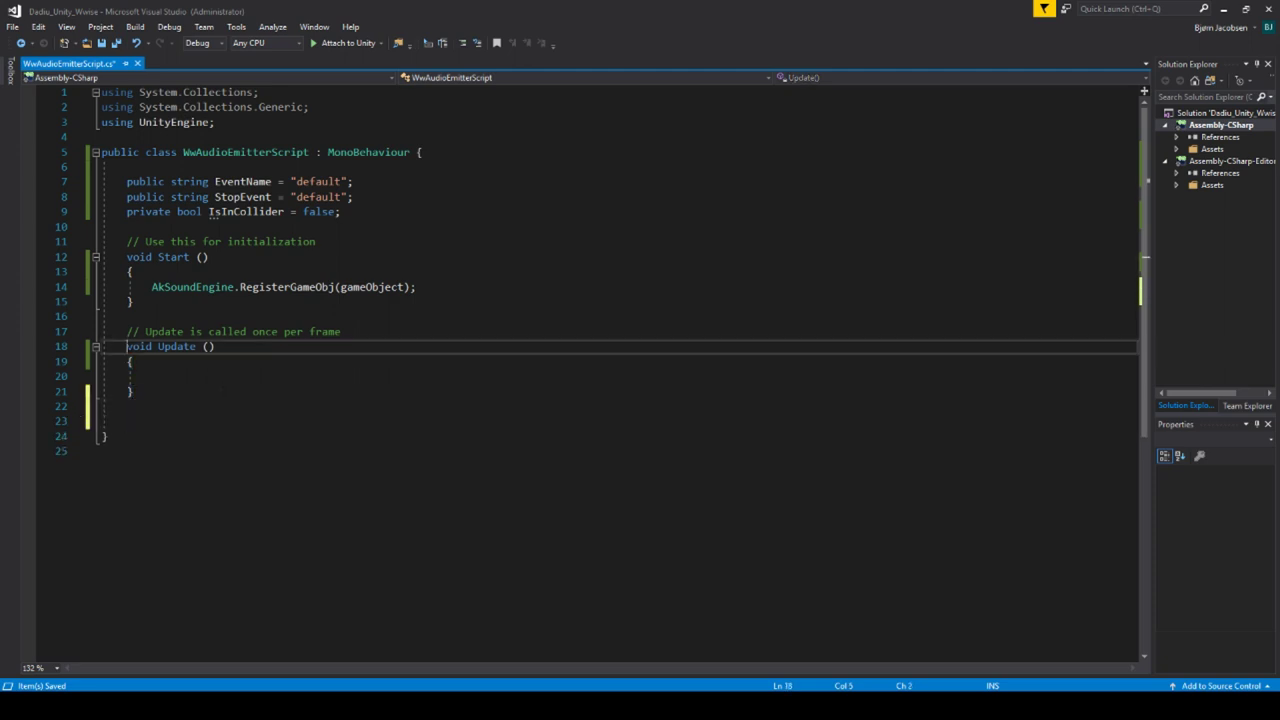
double_click(140, 346)
left_click(164, 346)
left_click(161, 407)
left_click(166, 416)
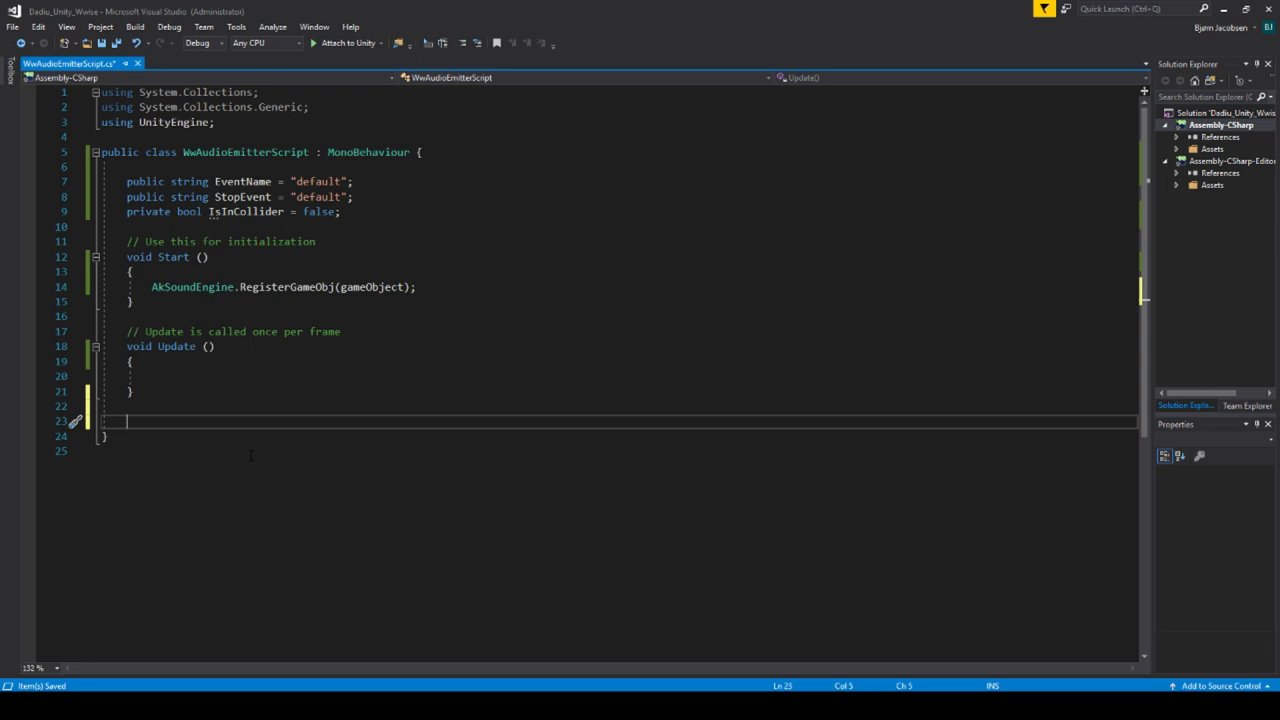
type("void Ontrigger")
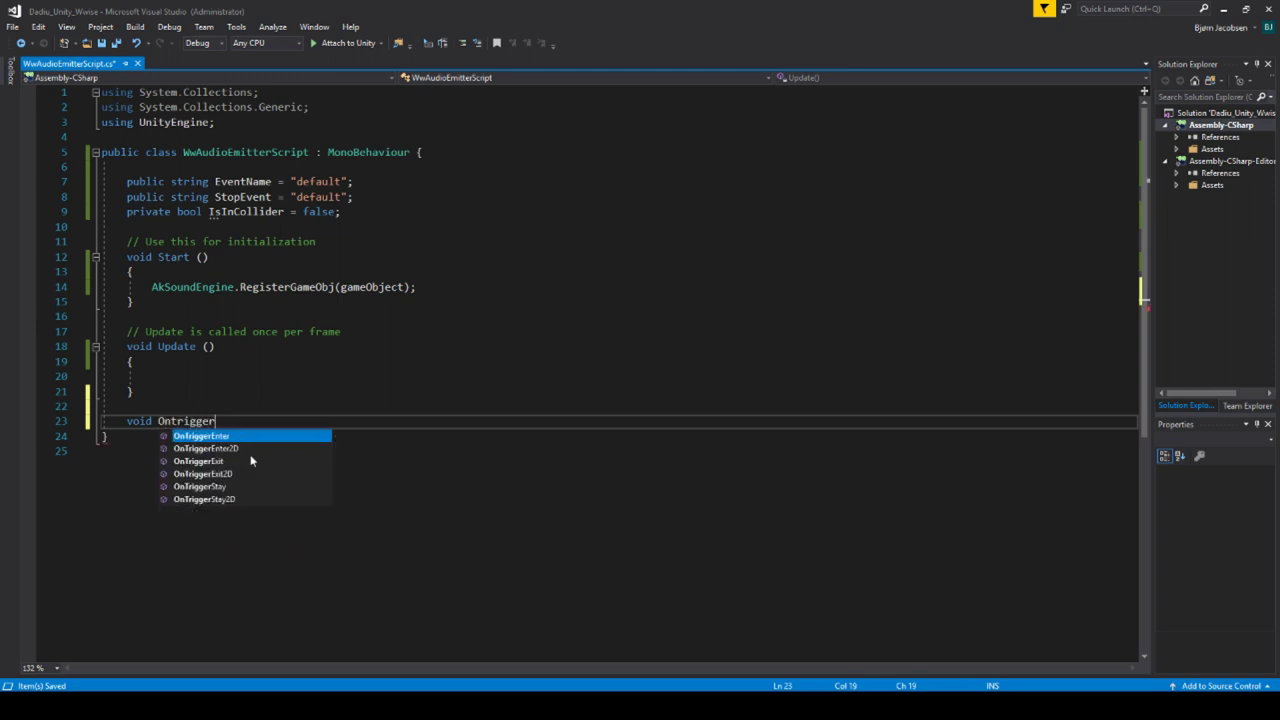
key("Escape")
key("Tab")
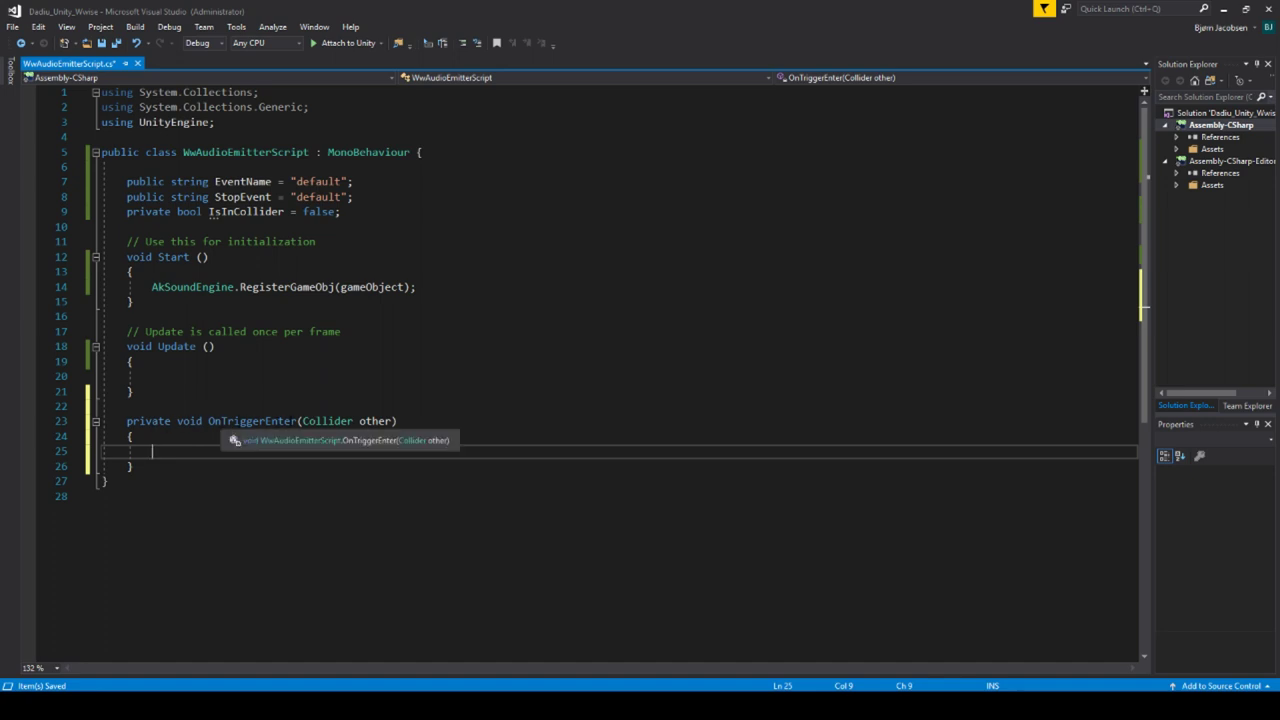
double_click(328, 421)
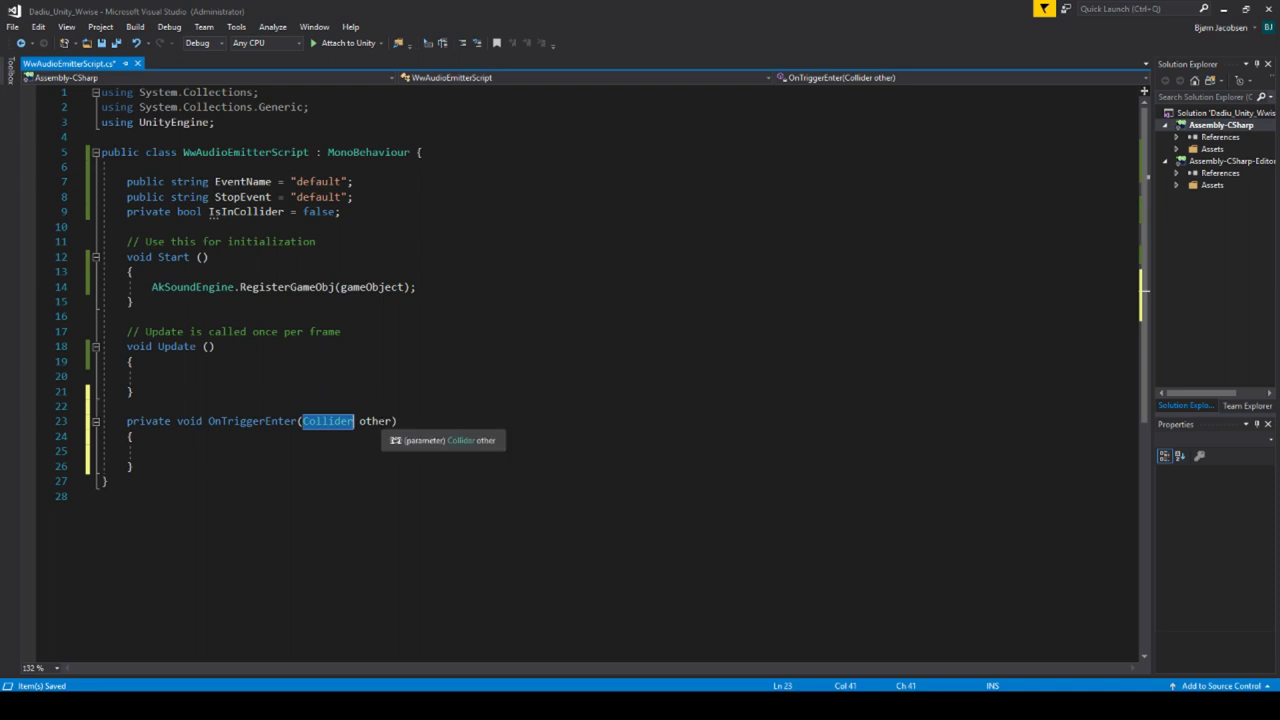
left_click(378, 421)
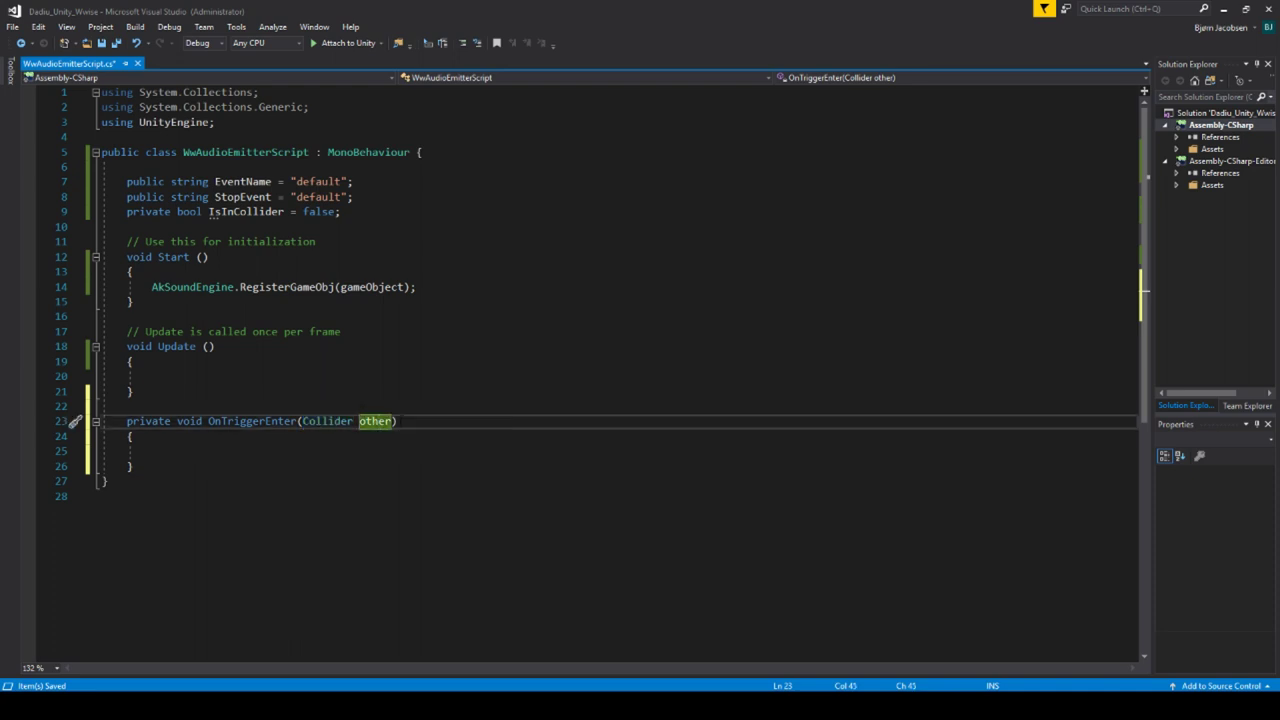
Add AkSoundEngine.PostEvent(EventName, gameObject); to the OnTriggerEnter body and save the script.
left_click(213, 447)
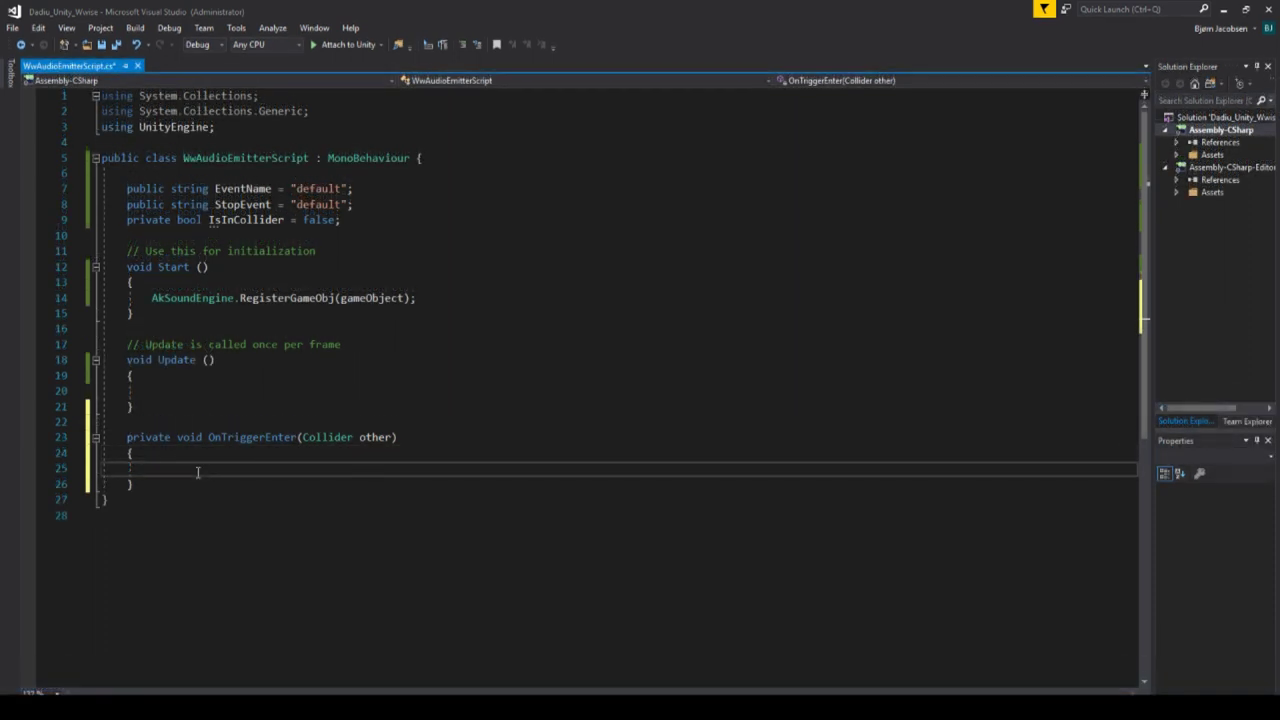
type("AkSoundEngine.PostEvent(")
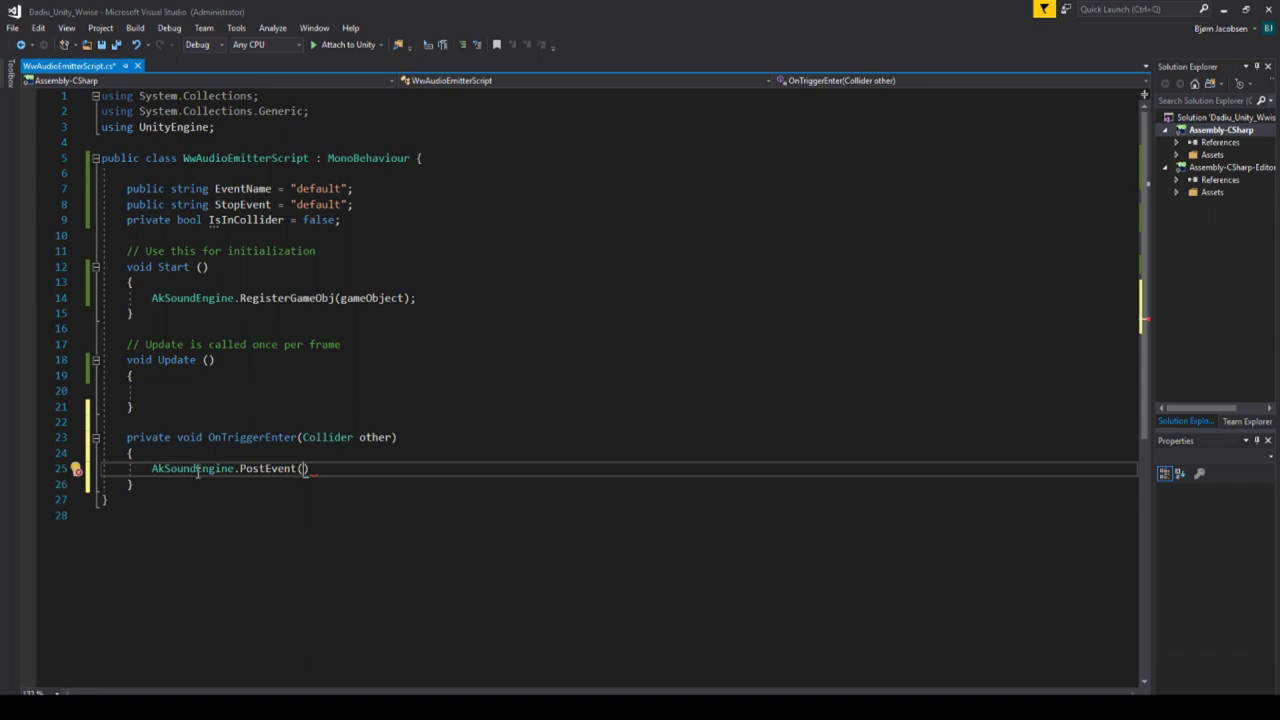
type("event")
key("Tab")
type(", gameObject")
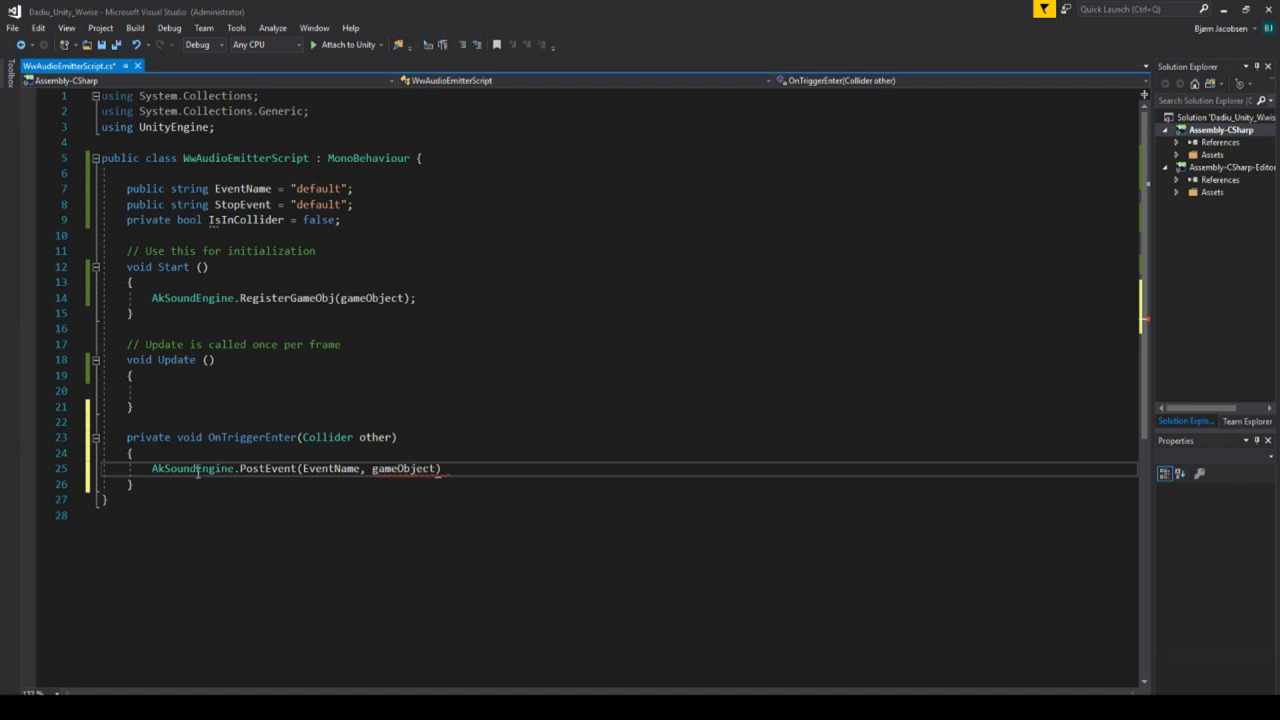
type(");")
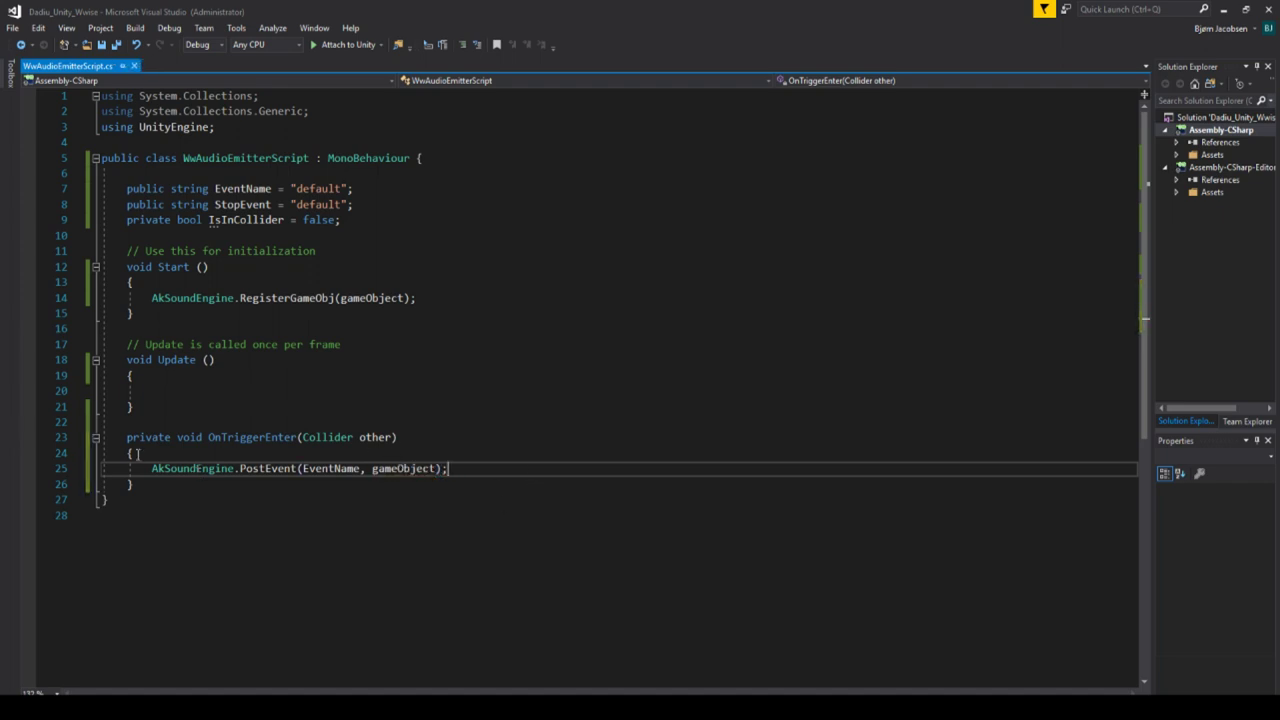
Switch to Wwise and create a work unit named 3D_SFX under the Actor-Mixer Hierarchy's Default Work Unit.
key("alt+Tab")
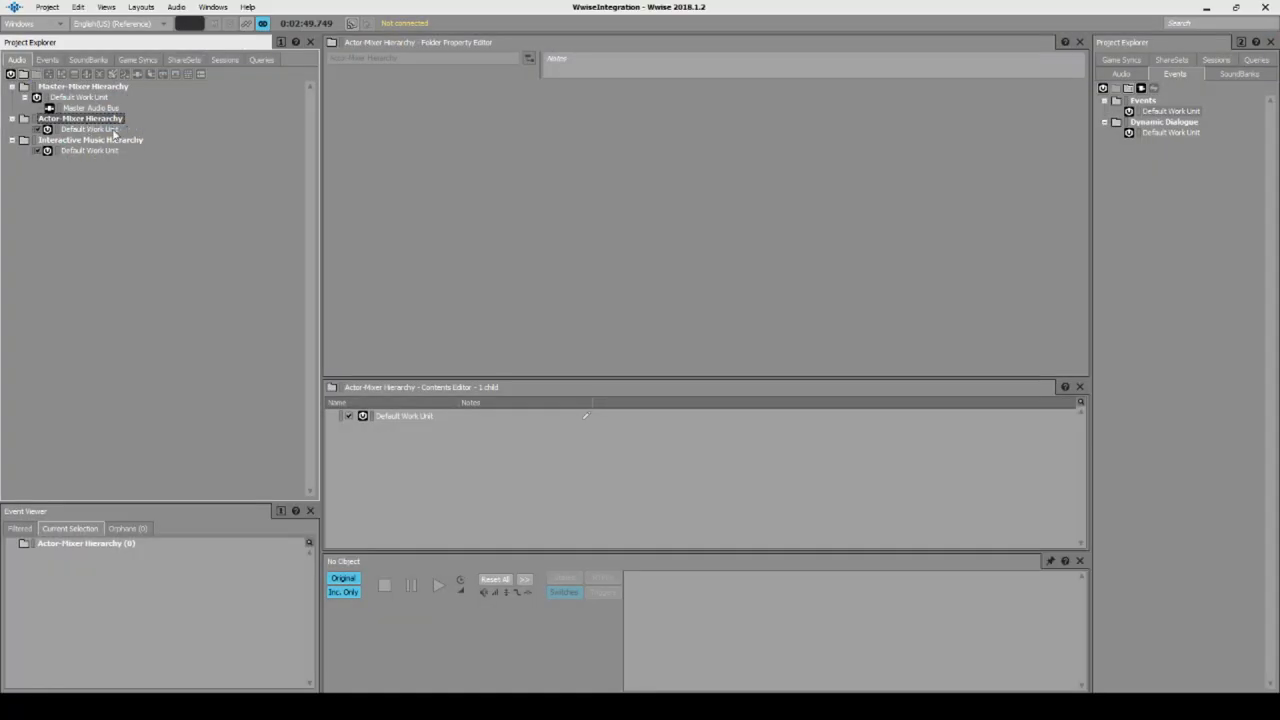
left_click(89, 130)
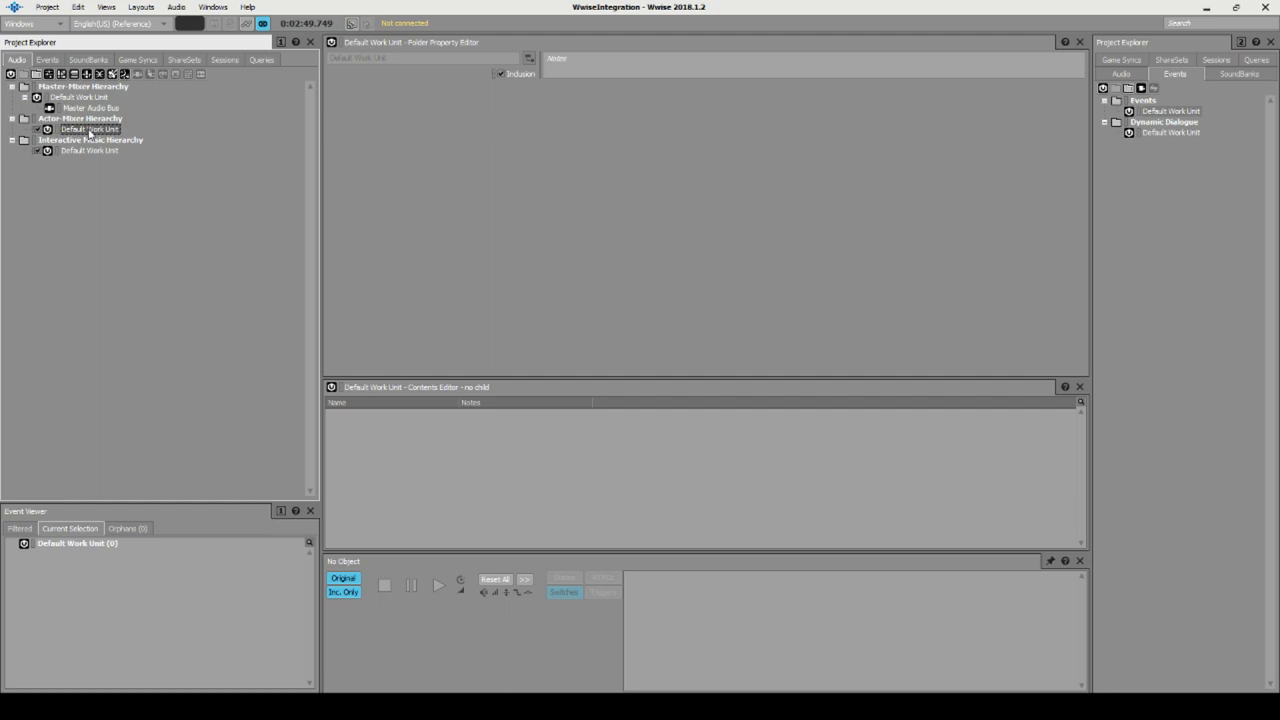
left_click(1176, 112)
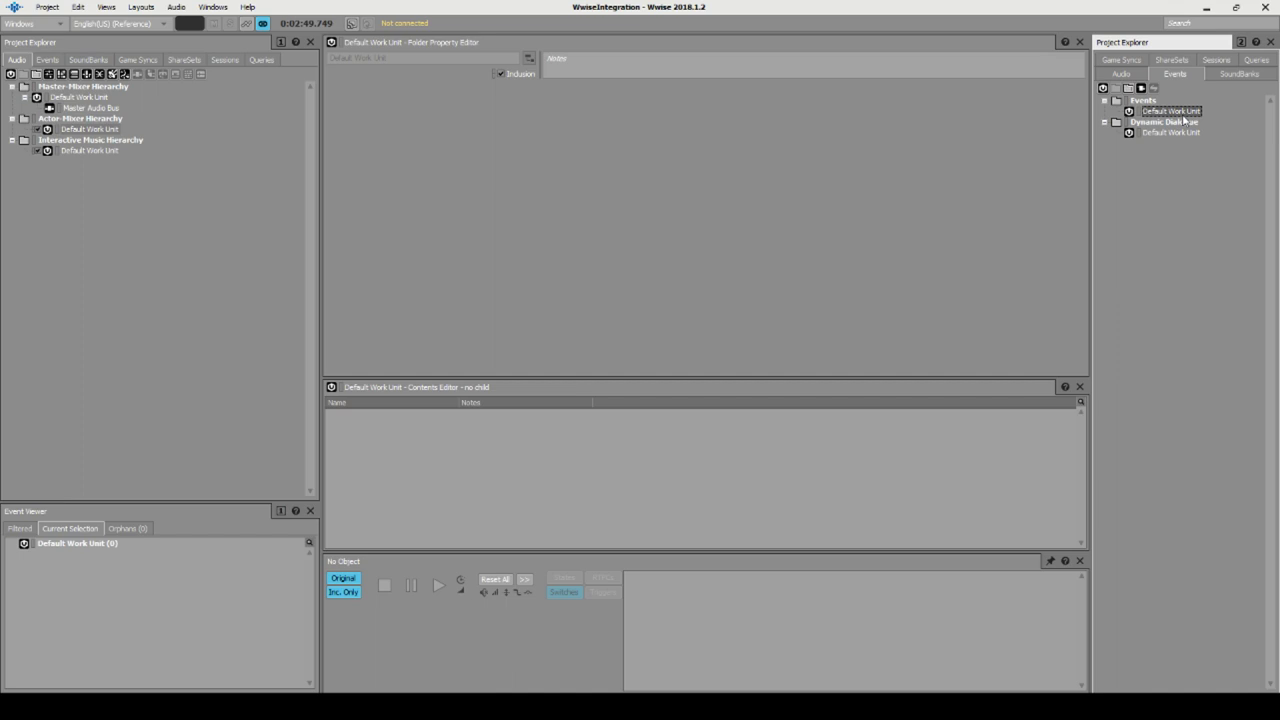
right_click(104, 130)
mouse_move(143, 139)
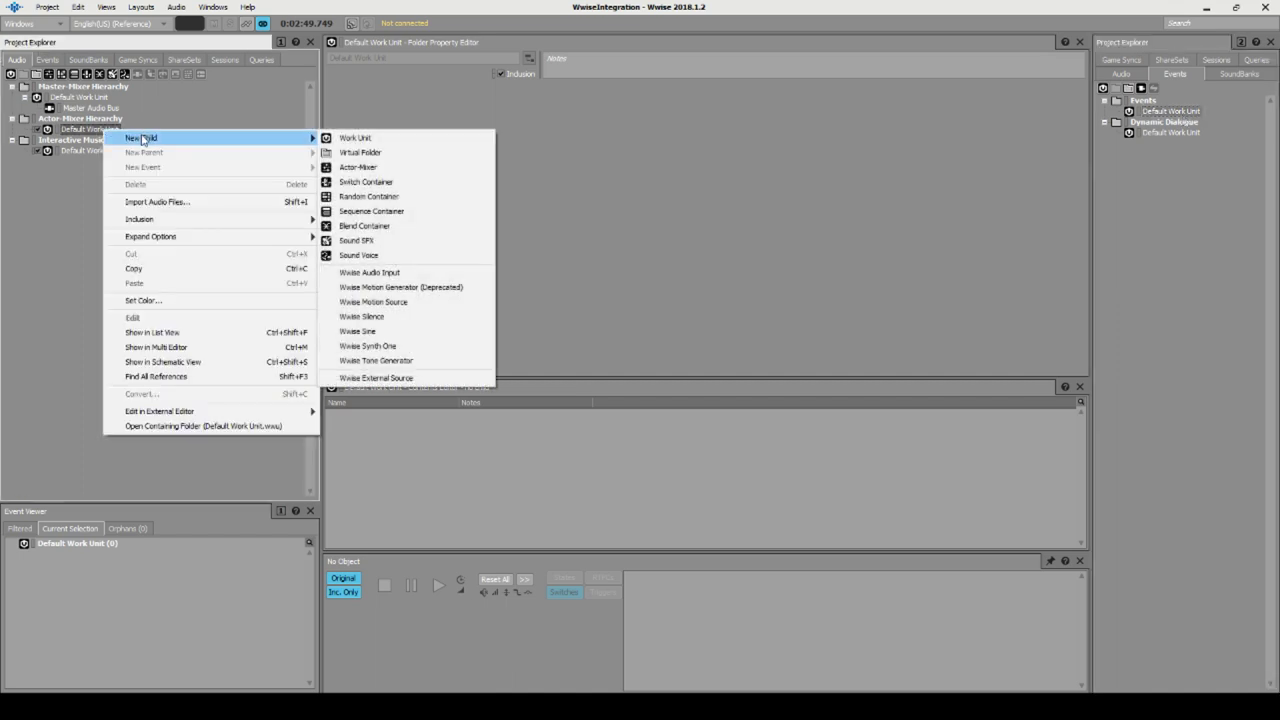
left_click(416, 142)
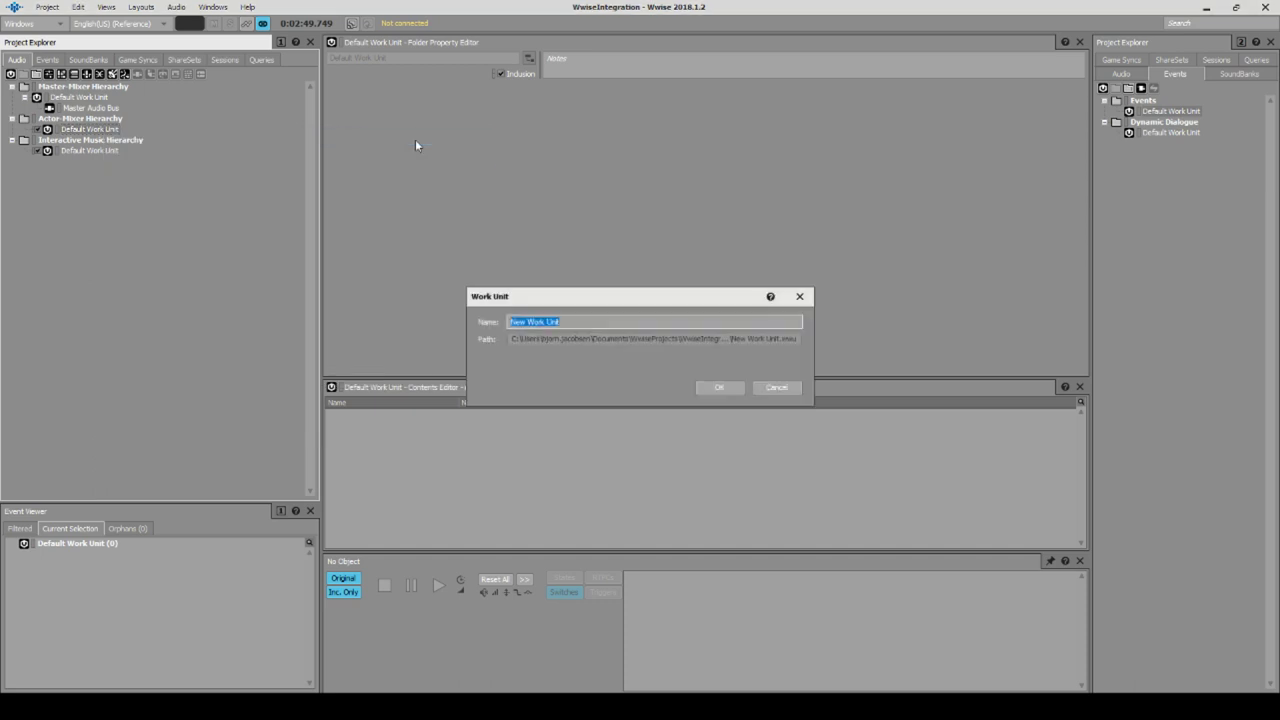
type("3D_SFX")
key("Return")
Create an Actor-Mixer named Firebarrel inside 3D_SFX and show its general settings.
right_click(88, 140)
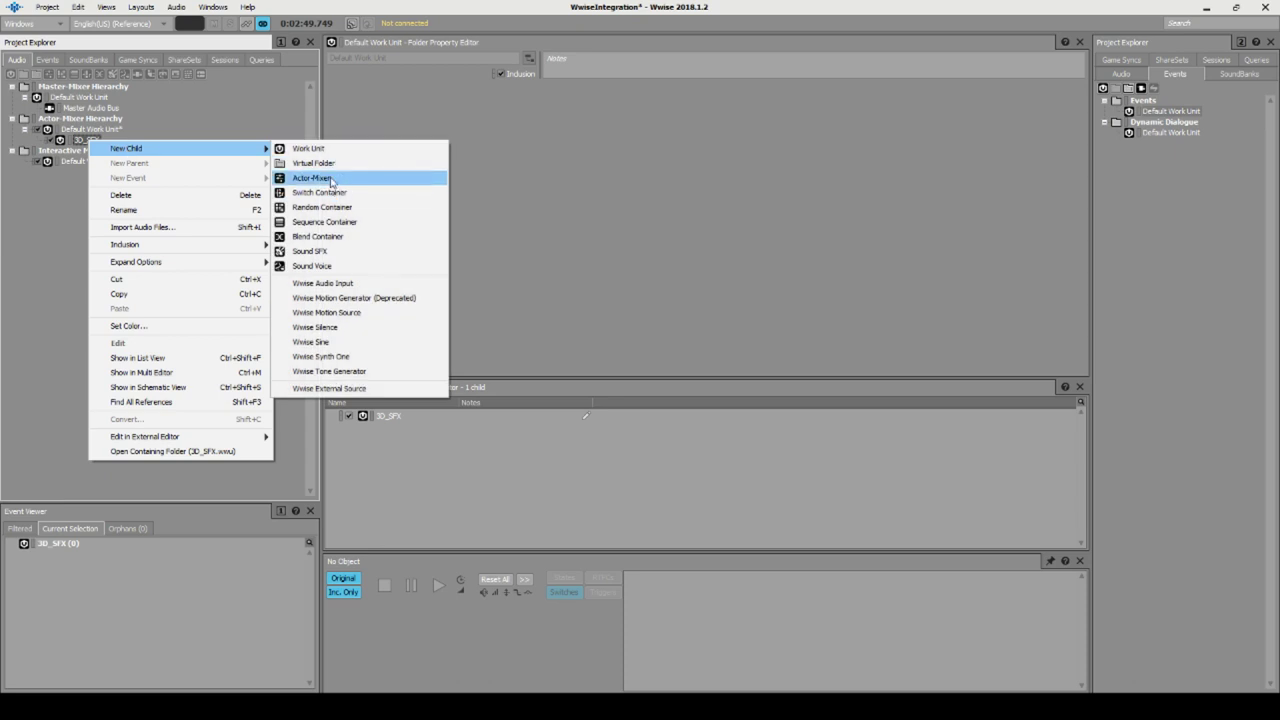
left_click(333, 178)
type("Firebarrel Mixer")
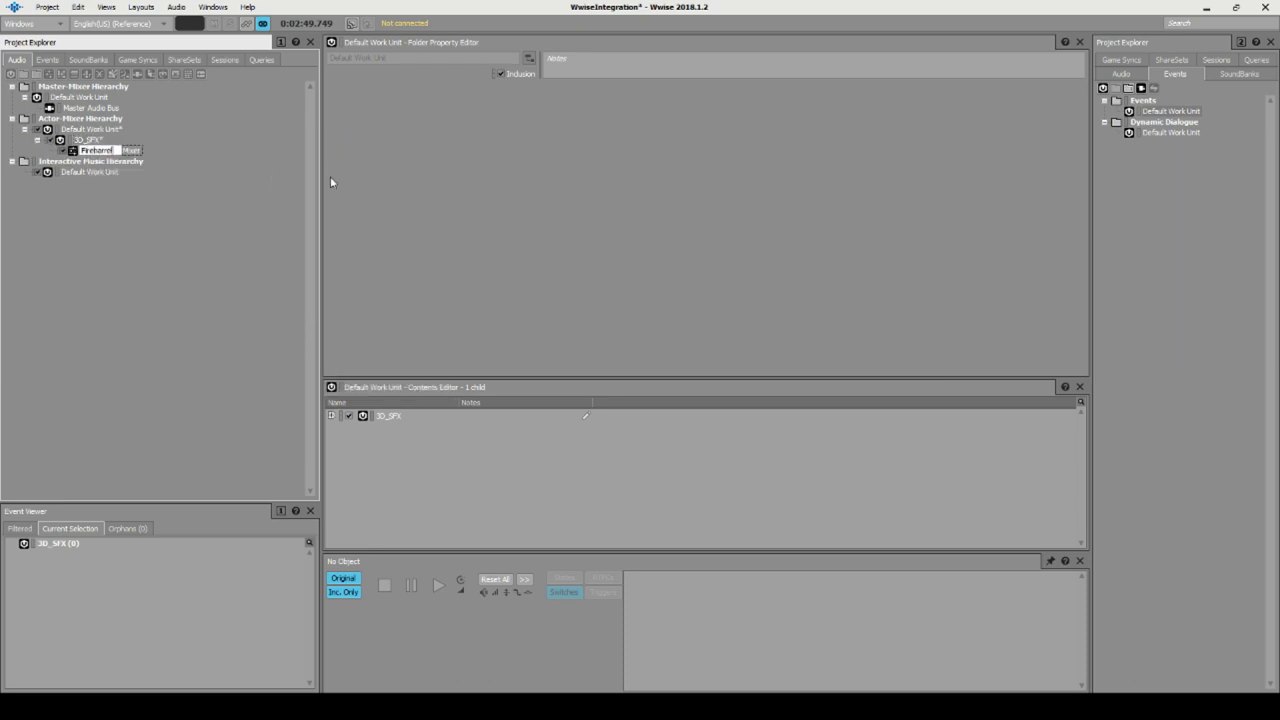
key("Return")
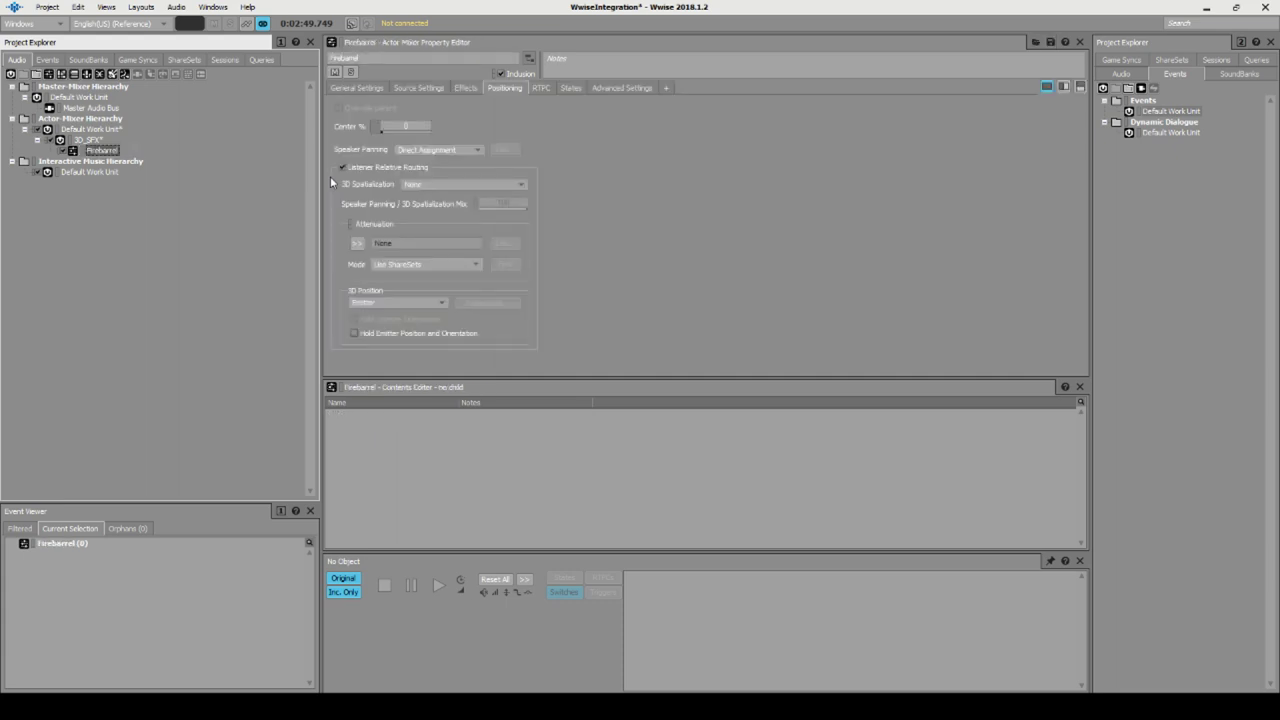
left_click(376, 89)
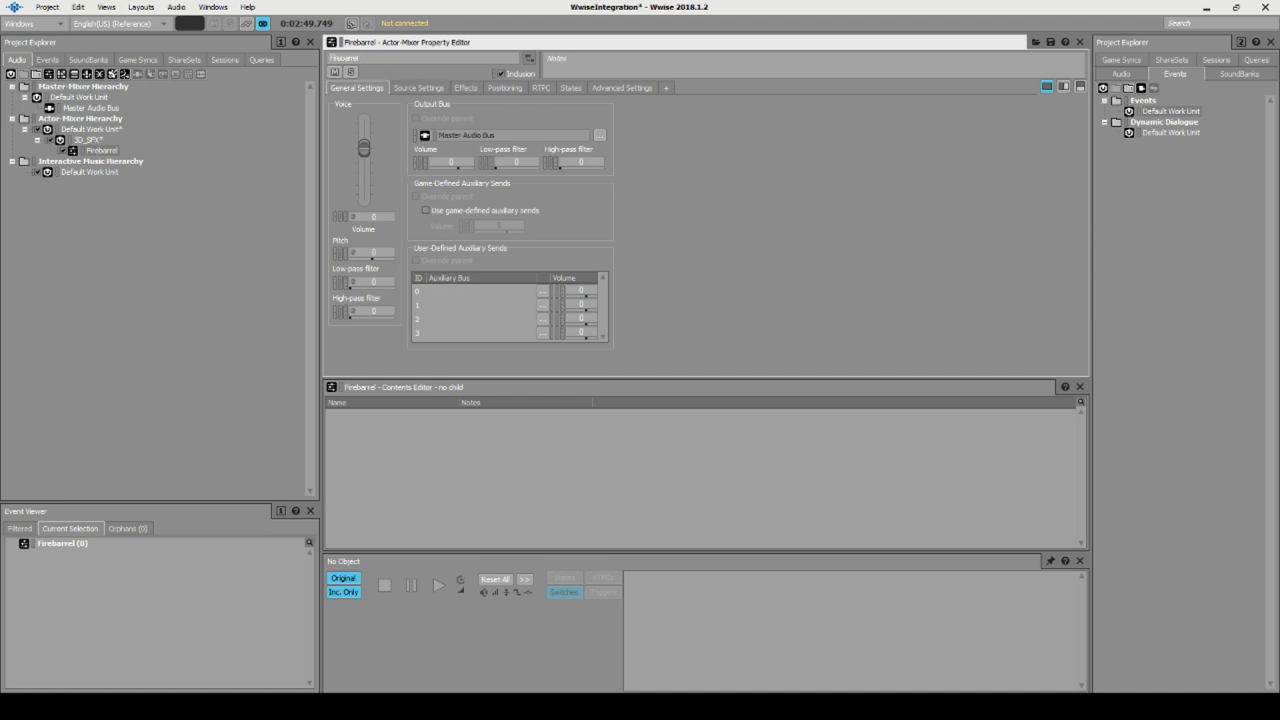
Import FireFireplace 6015_05 from the WwiseIntegration folder into Firebarrel as Sound SFX, replacing the existing original file.
key("alt+Tab")
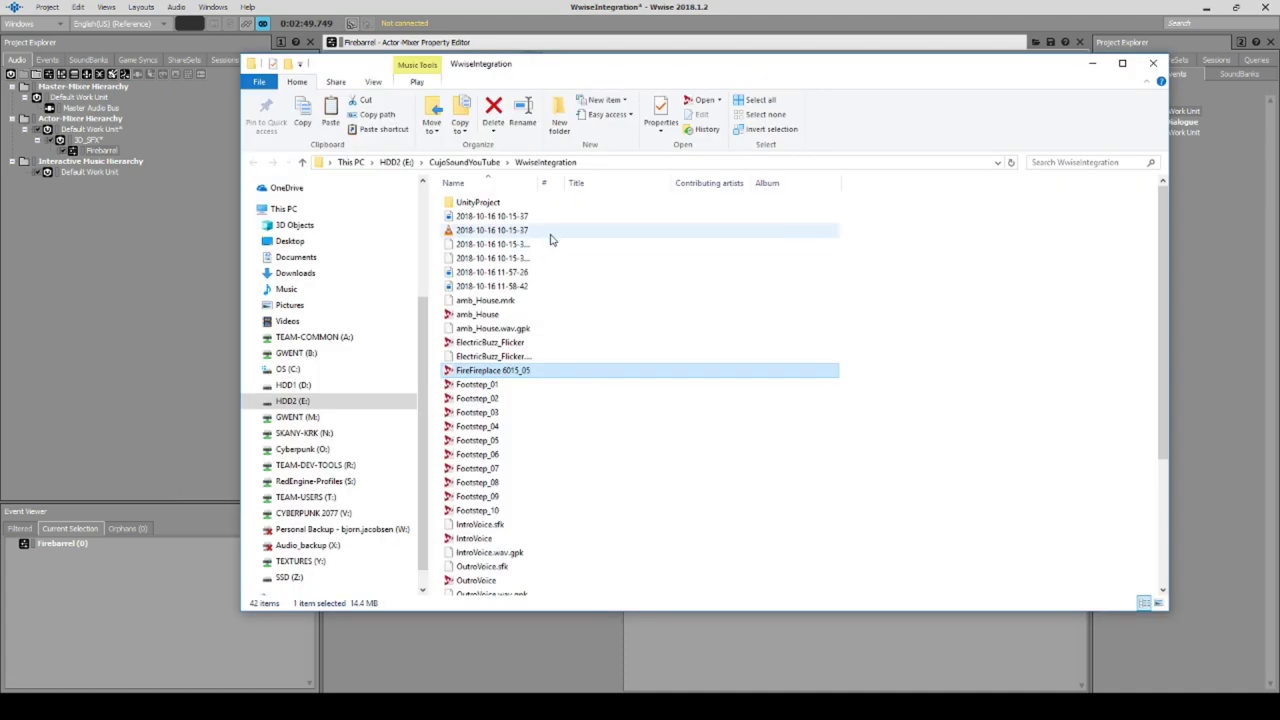
left_click_drag(516, 372, 116, 158)
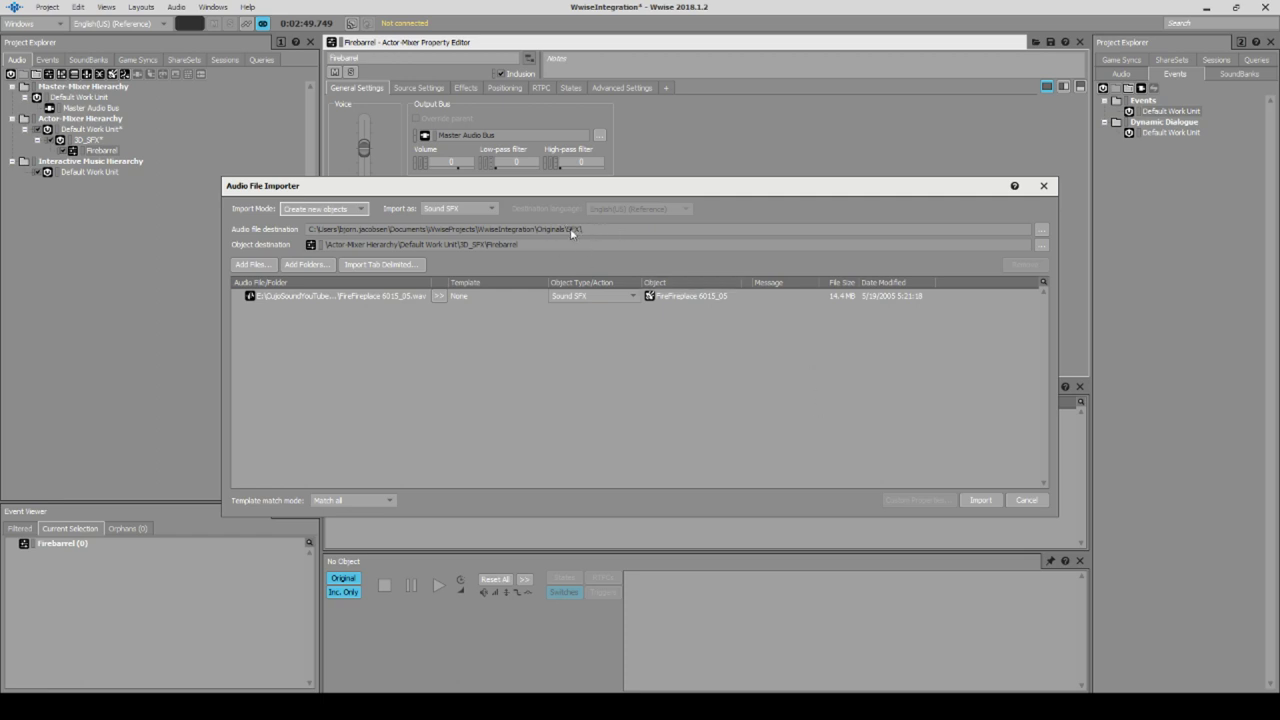
left_click(982, 500)
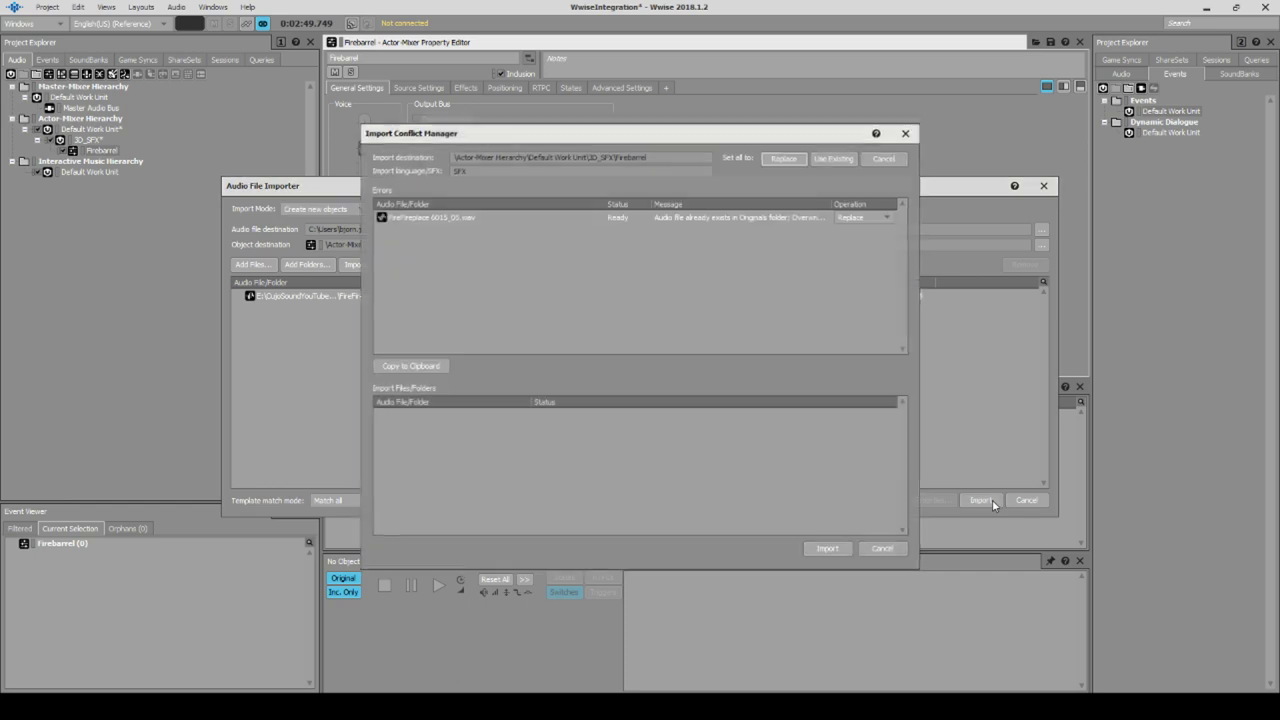
left_click(825, 548)
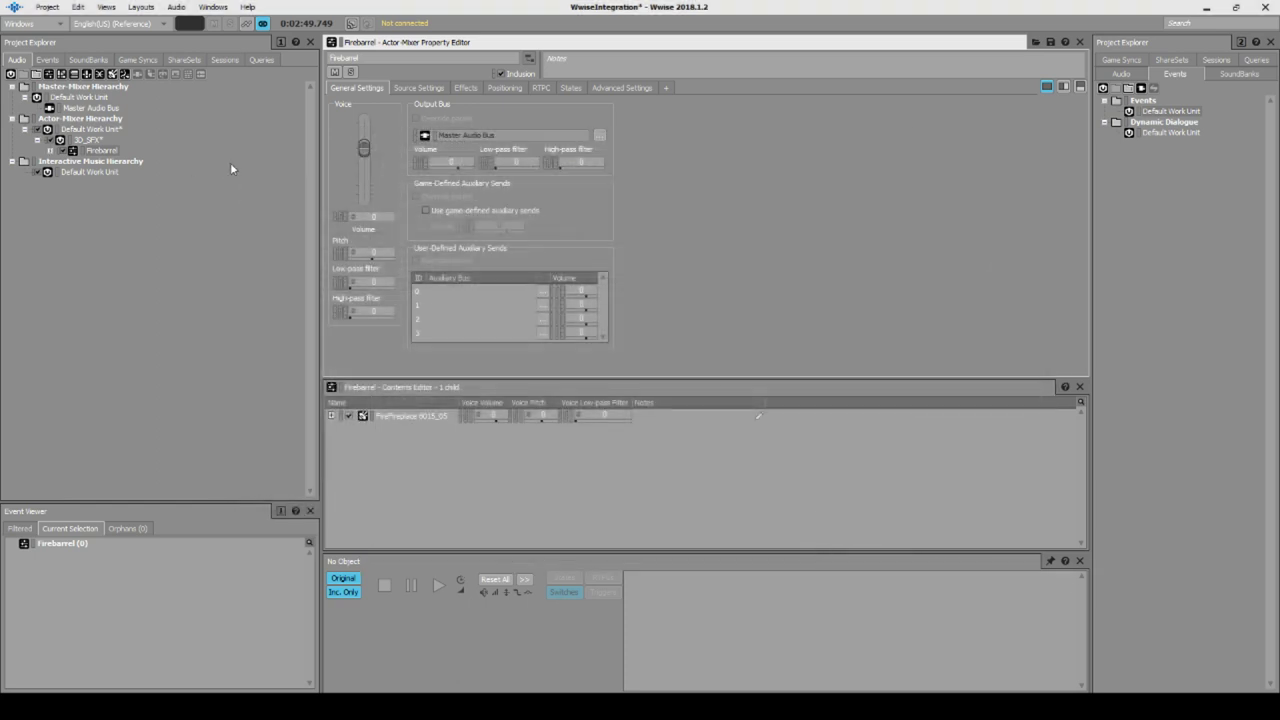
Expand Firebarrel and audition the imported FireFireplace 6015_05 sound, then stop playback.
left_click(50, 150)
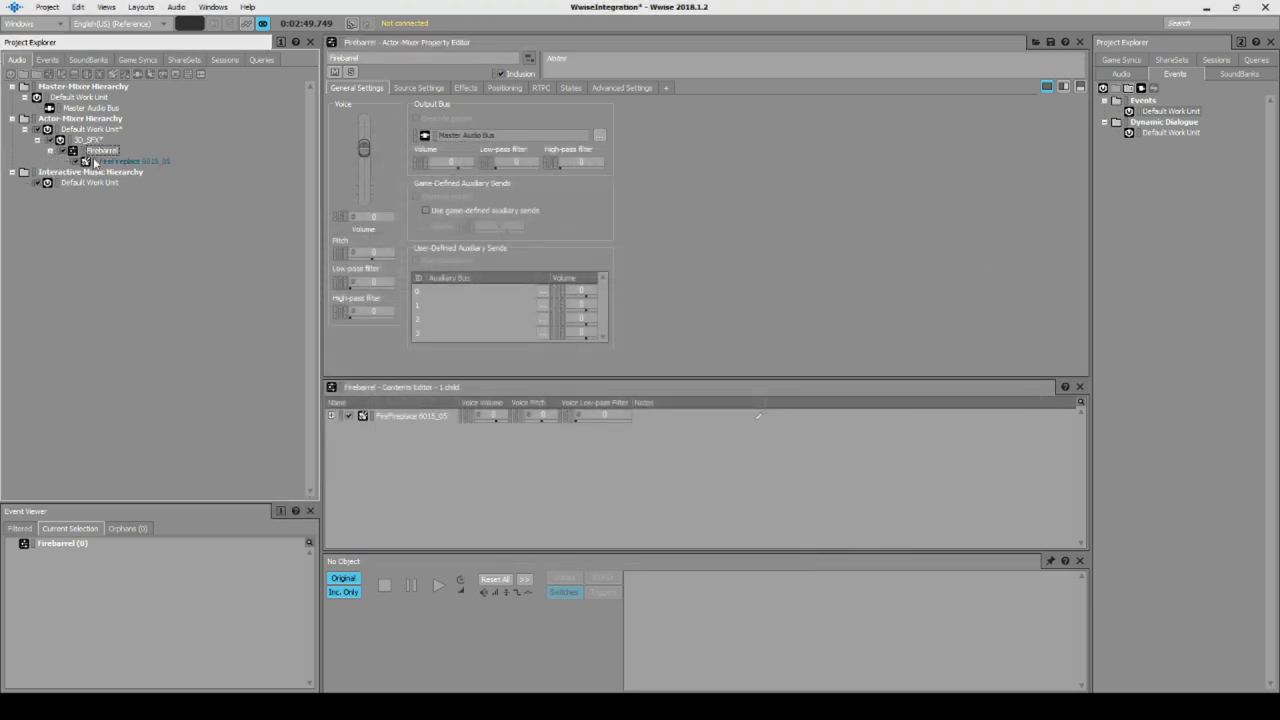
left_click(128, 161)
left_click(443, 584)
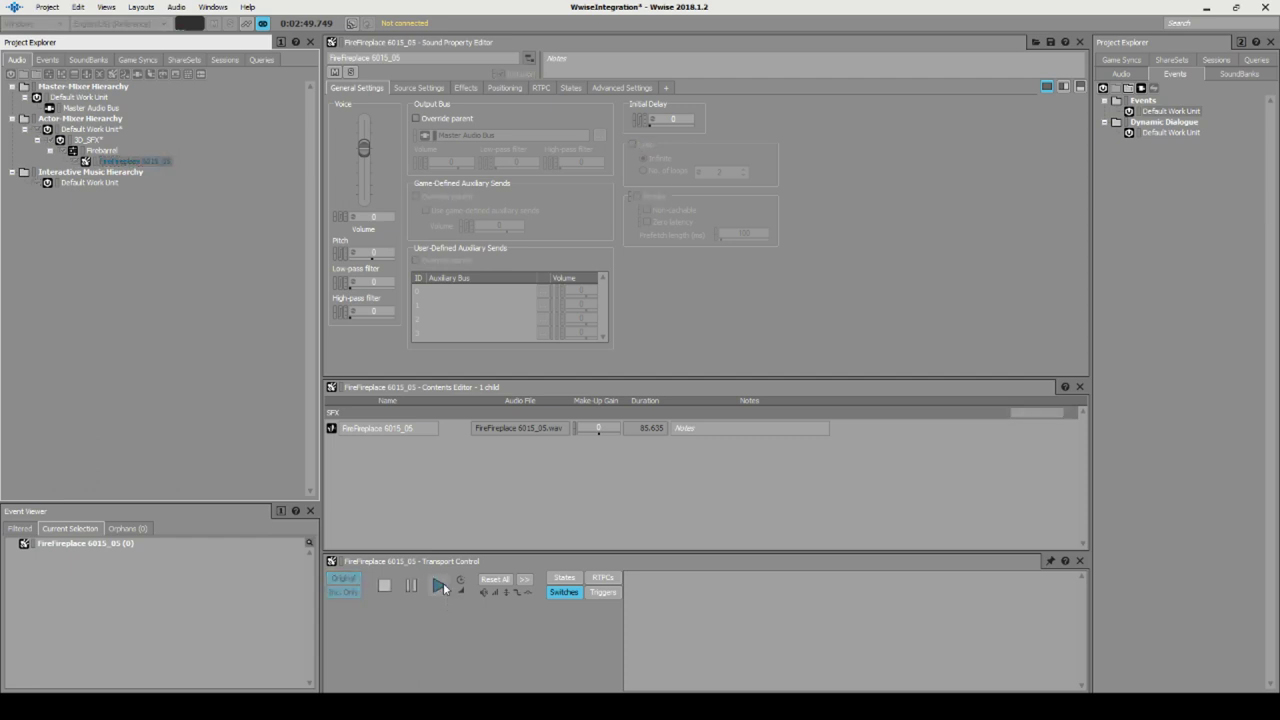
left_click(384, 586)
key("space")
key("space")
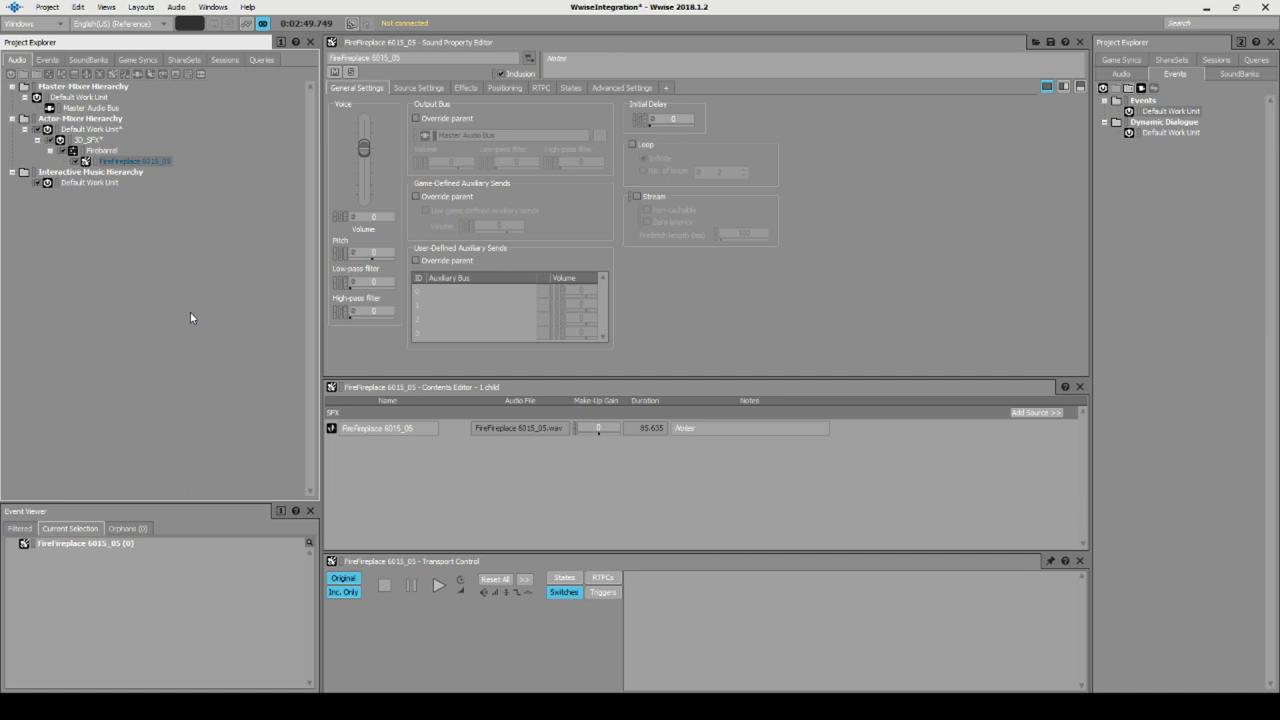
Open the FireFireplace 6015_05 source in the Source Editor and trim both ends to a middle section of about 17 seconds.
left_click(332, 430)
double_click(385, 428)
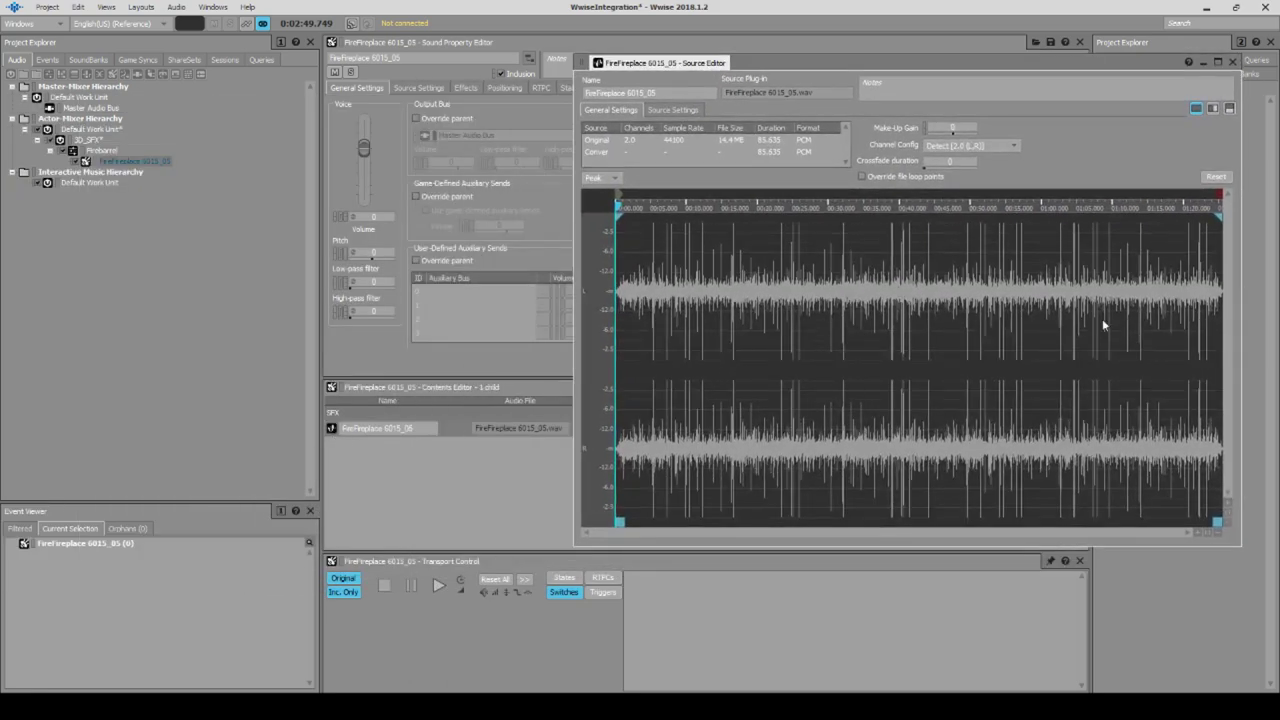
left_click_drag(1217, 521, 881, 522)
left_click_drag(619, 521, 770, 522)
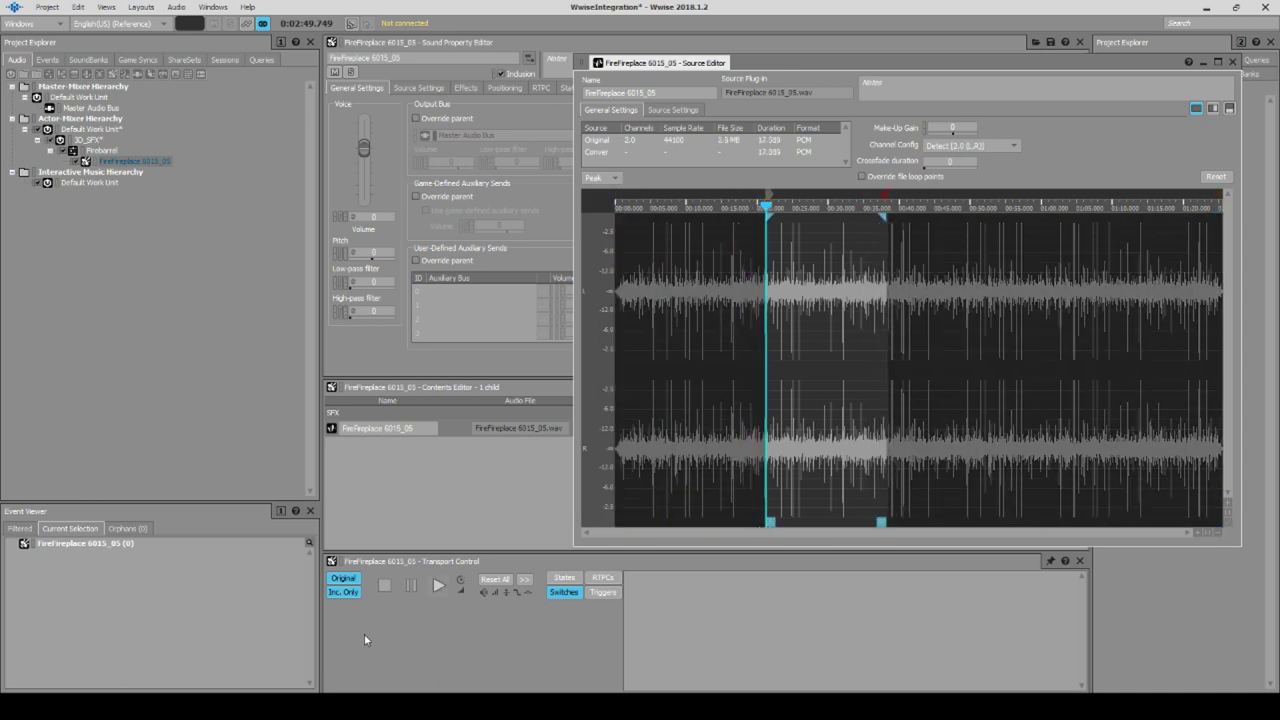
Play the trimmed section of the fireplace sound to check it, then stop playback.
left_click(438, 585)
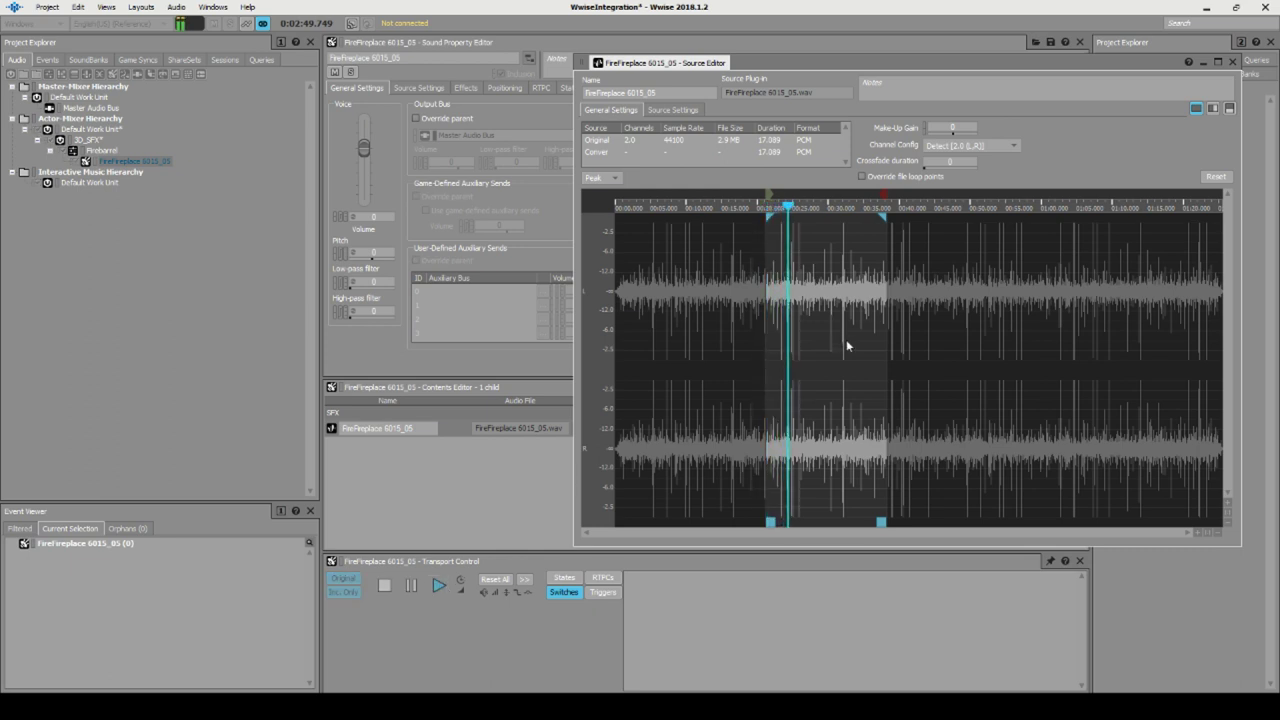
left_click(438, 585)
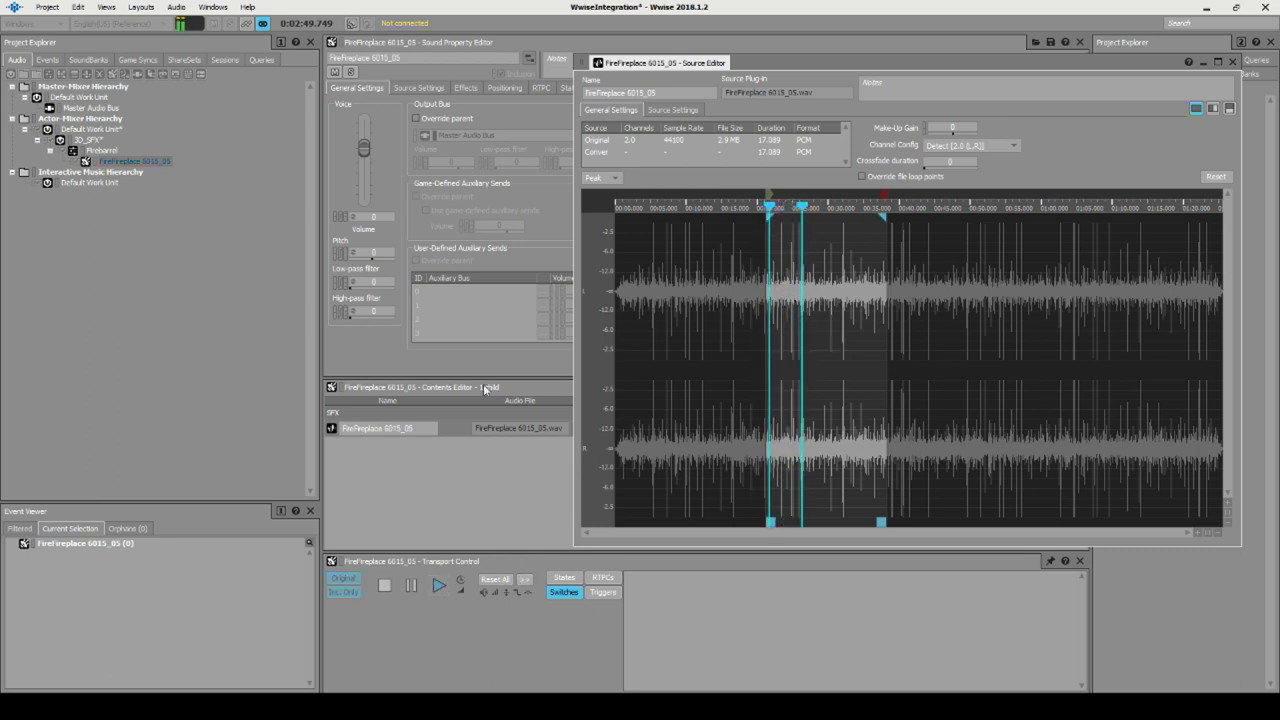
left_click(385, 586)
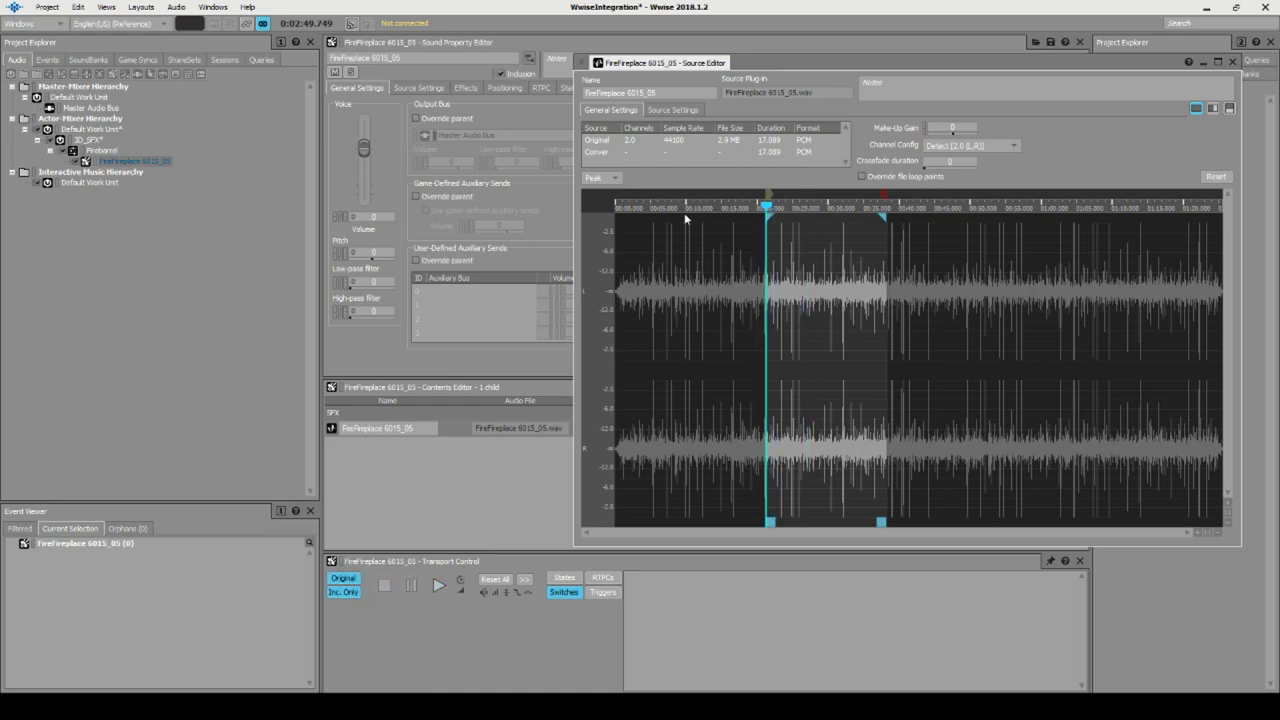
Close the Source Editor and enable infinite looping on the FireFireplace 6015_05 sound.
left_click(1231, 61)
left_click(118, 163)
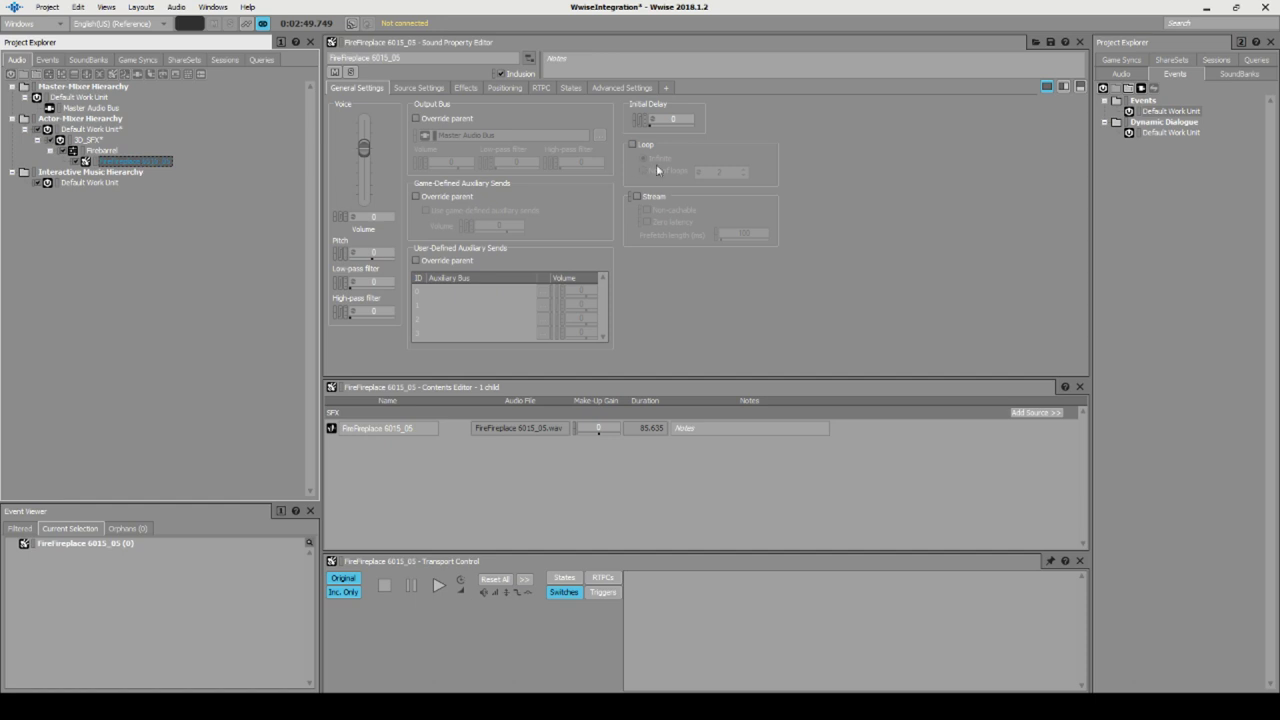
left_click(645, 144)
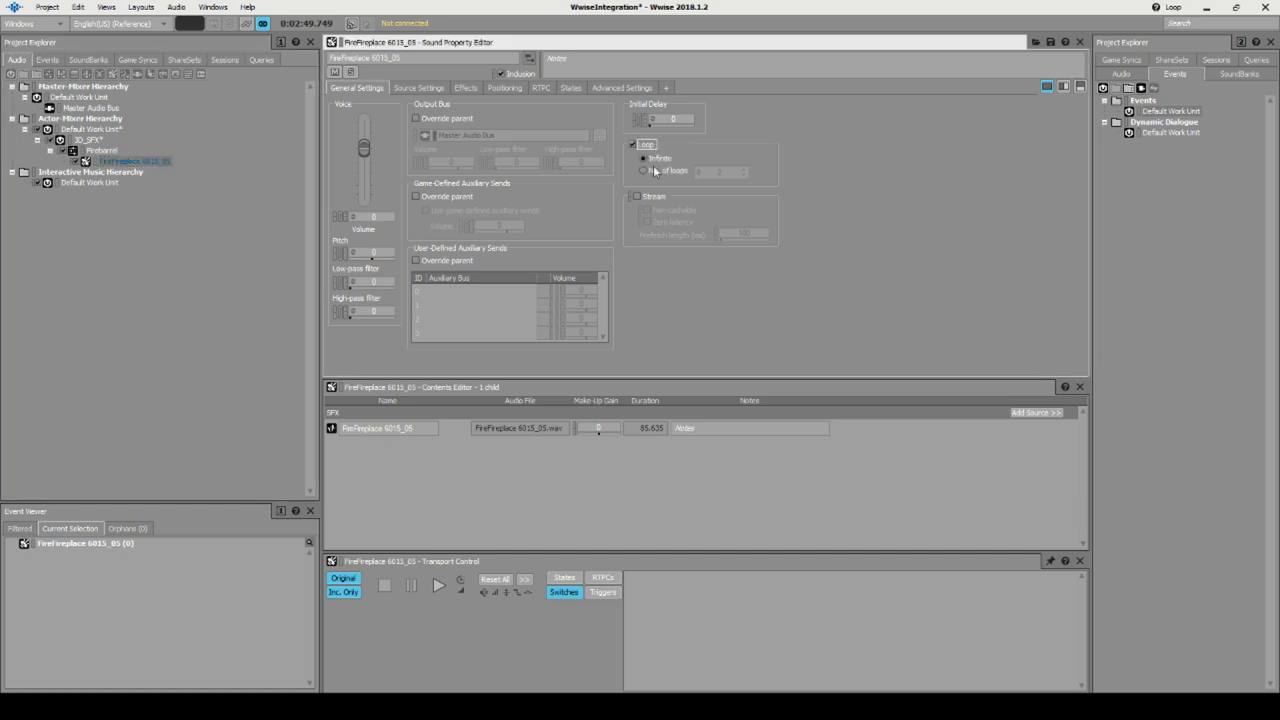
Compare the positioning settings of the FireFireplace 6015_05 sound with those of its parent Firebarrel.
left_click(505, 88)
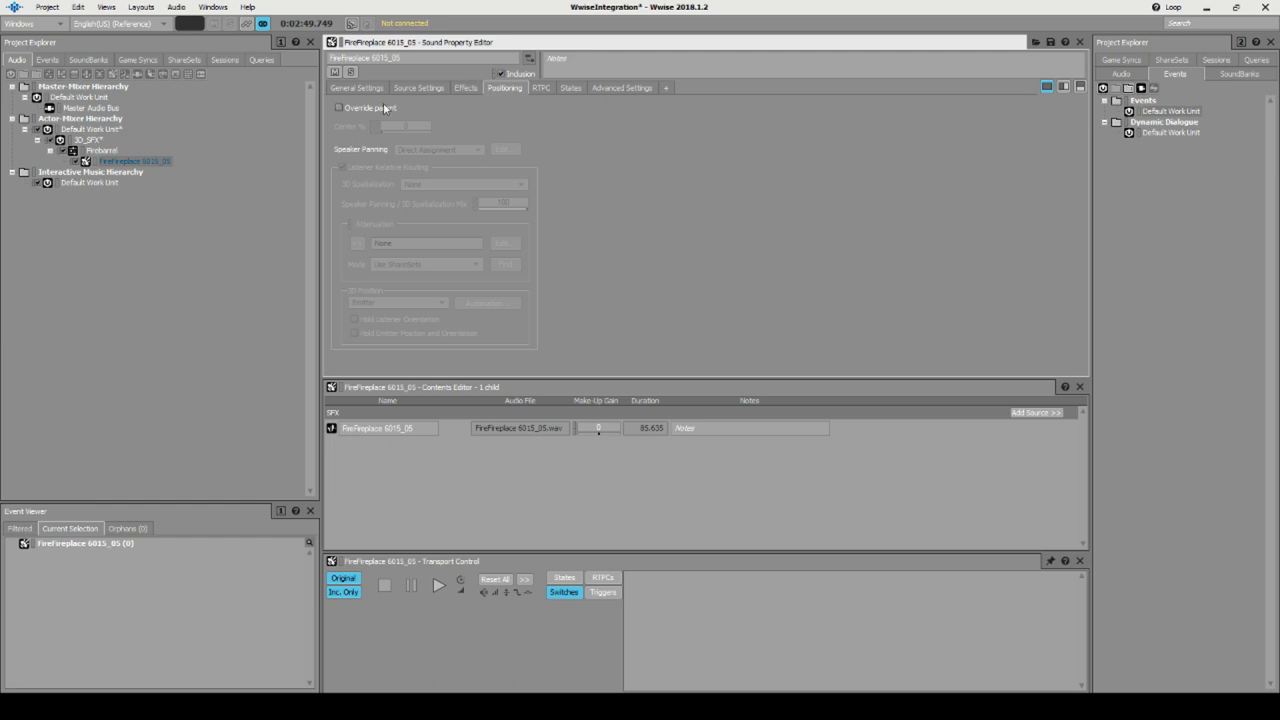
left_click(101, 151)
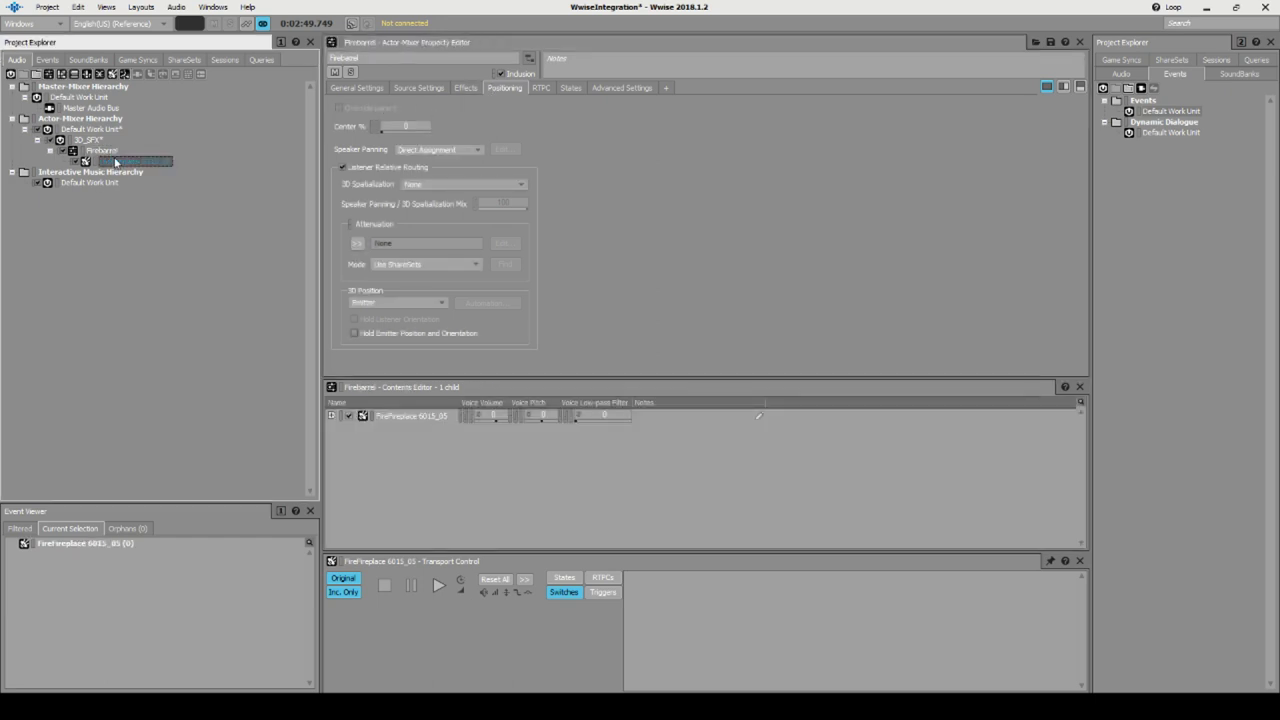
left_click(120, 161)
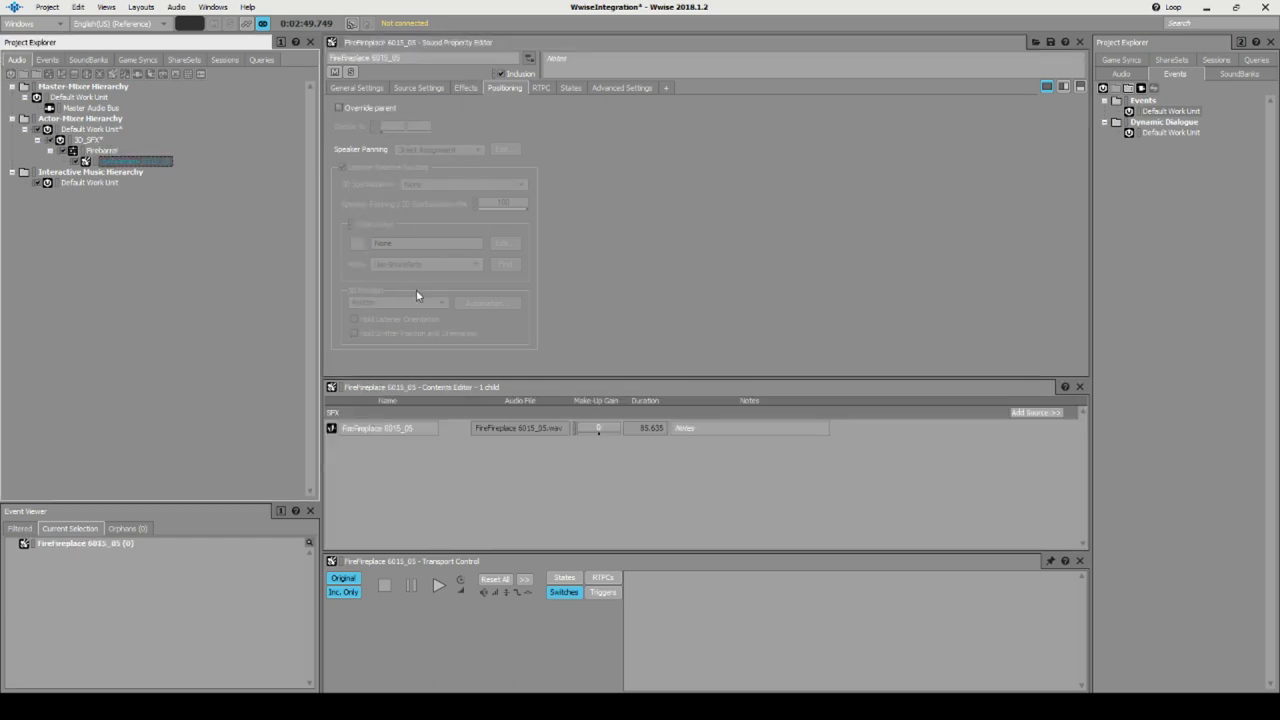
left_click(101, 151)
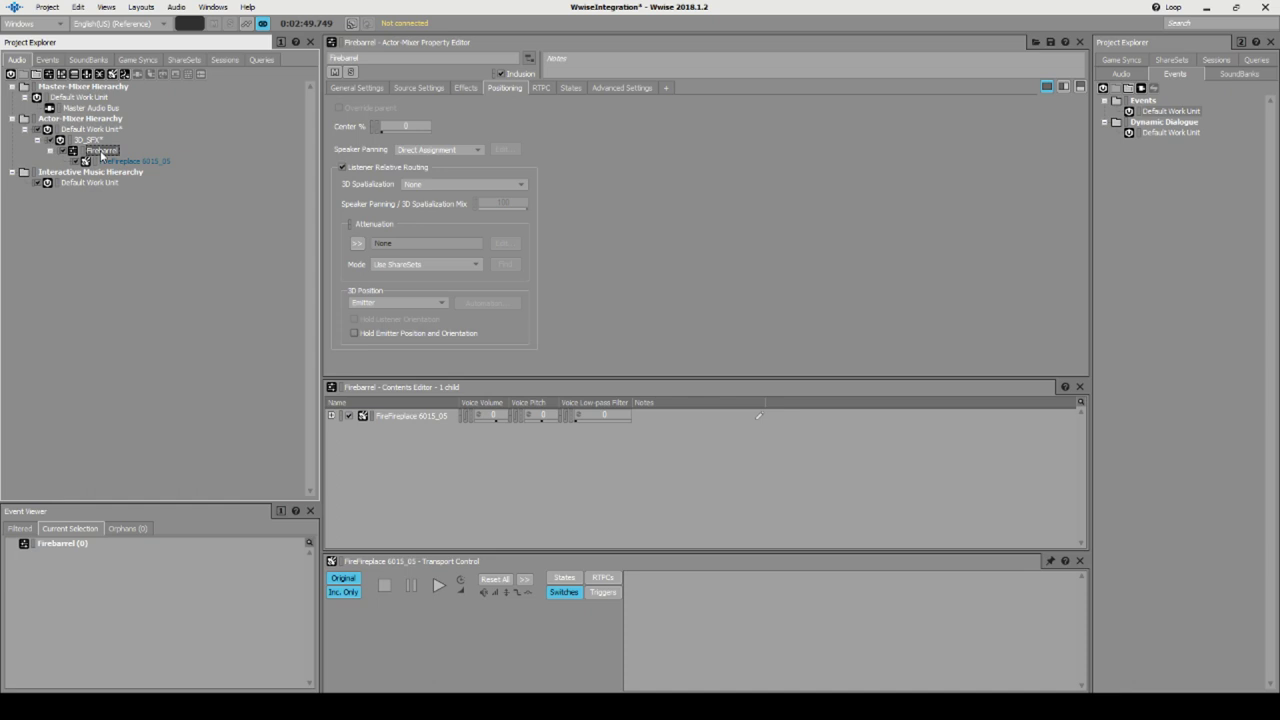
Override the parent's positioning on the FireFireplace 6015_05 sound and open its 3D Spatialization options.
left_click(138, 163)
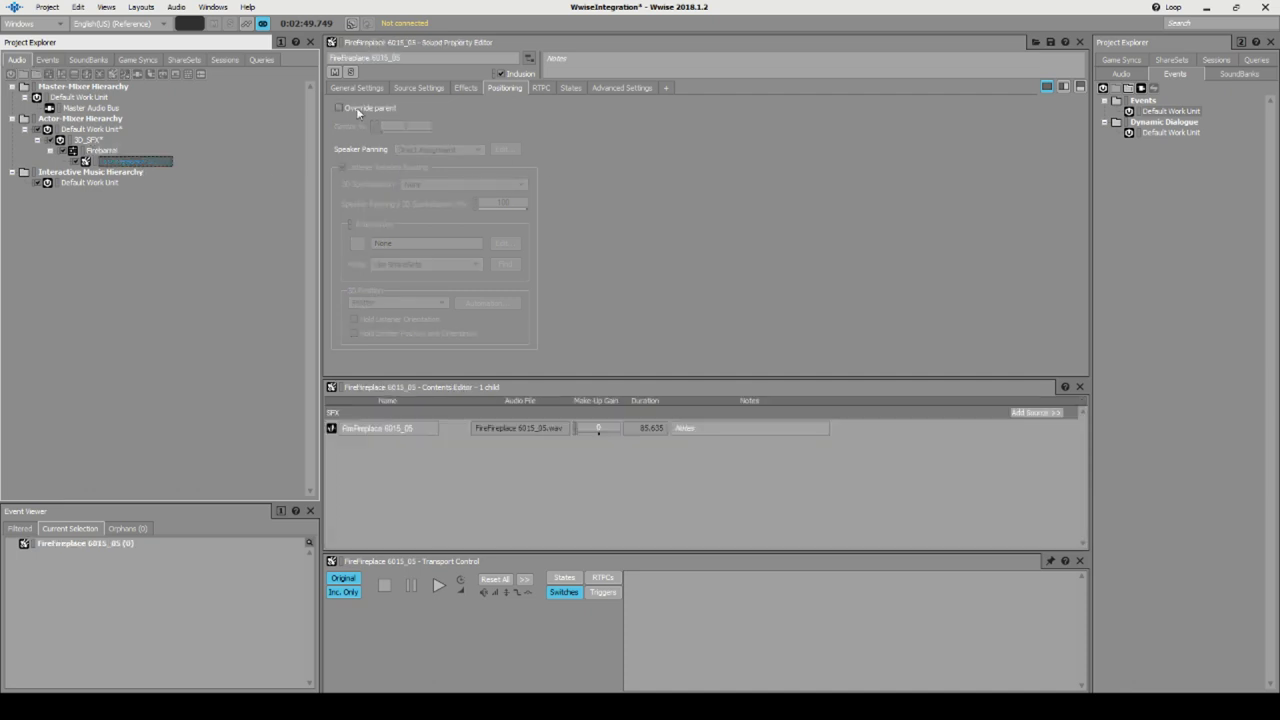
left_click(369, 108)
left_click(438, 185)
Set the 3D Spatialization of the Firebarrel Actor-Mixer to Position.
left_click(110, 152)
left_click(106, 151)
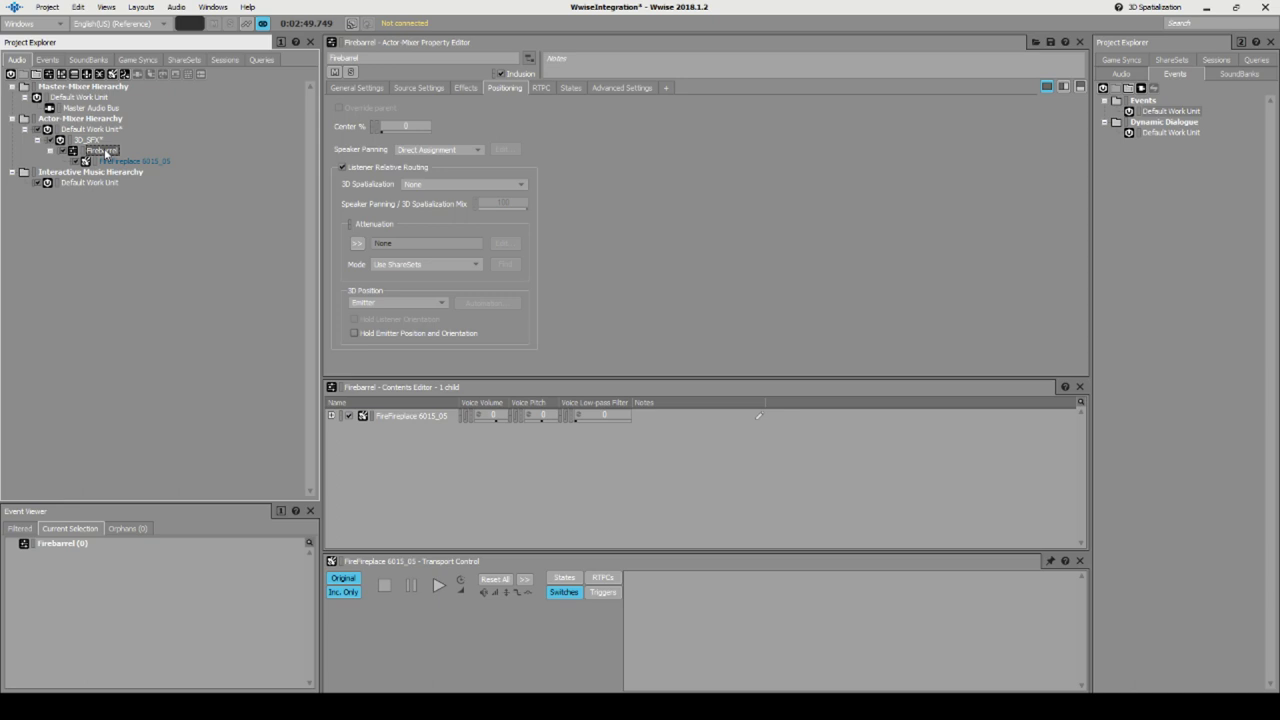
left_click(431, 183)
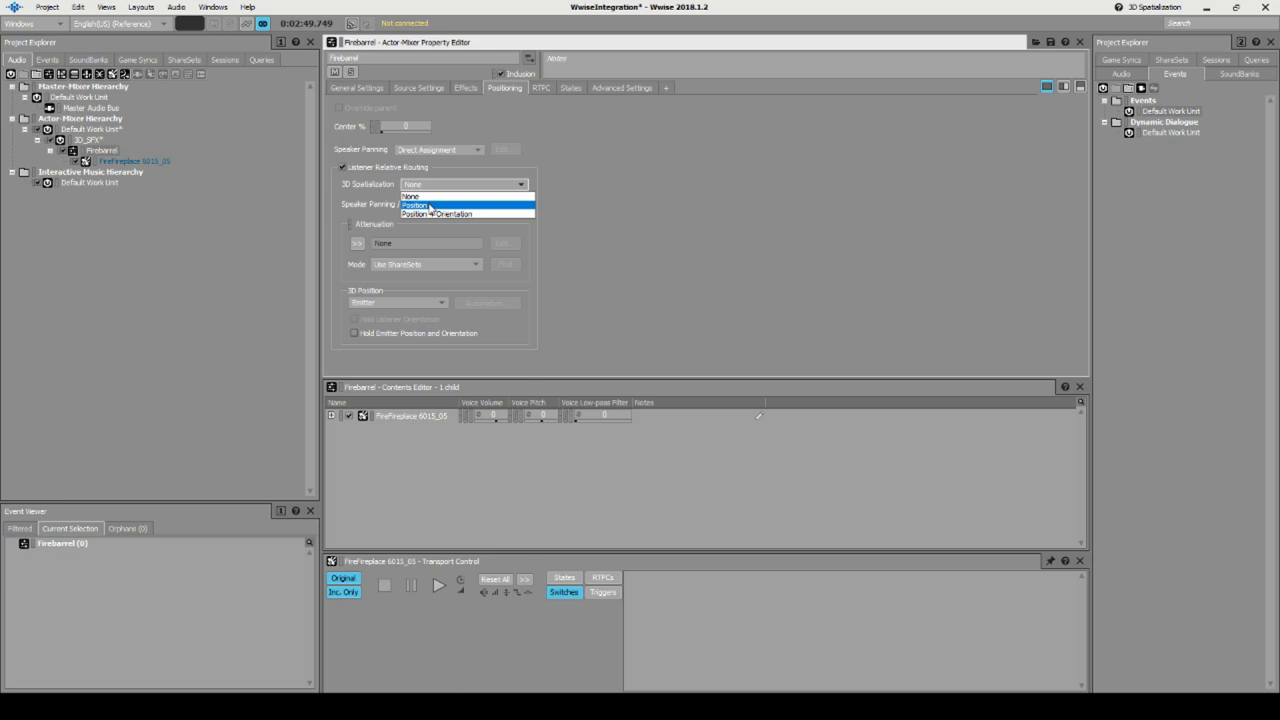
left_click(430, 206)
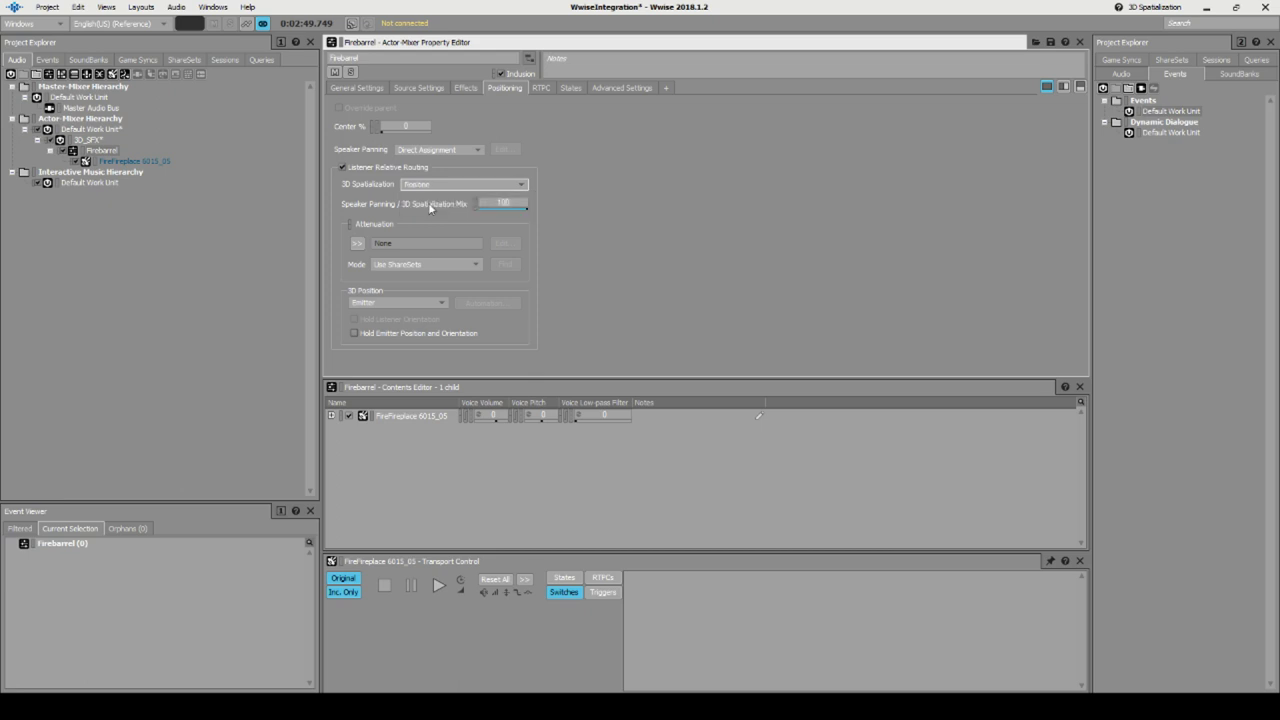
Create a new attenuation ShareSet named att_generic_25m for the Firebarrel Actor-Mixer.
left_click(358, 245)
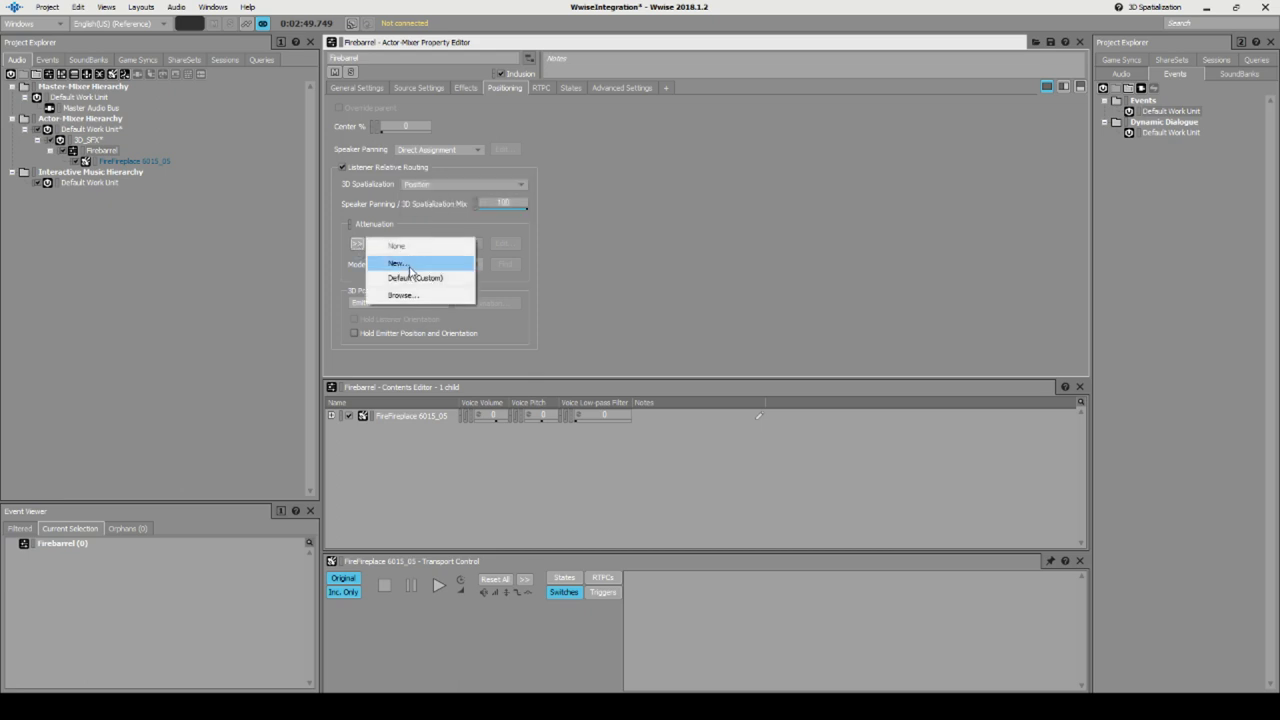
left_click(407, 264)
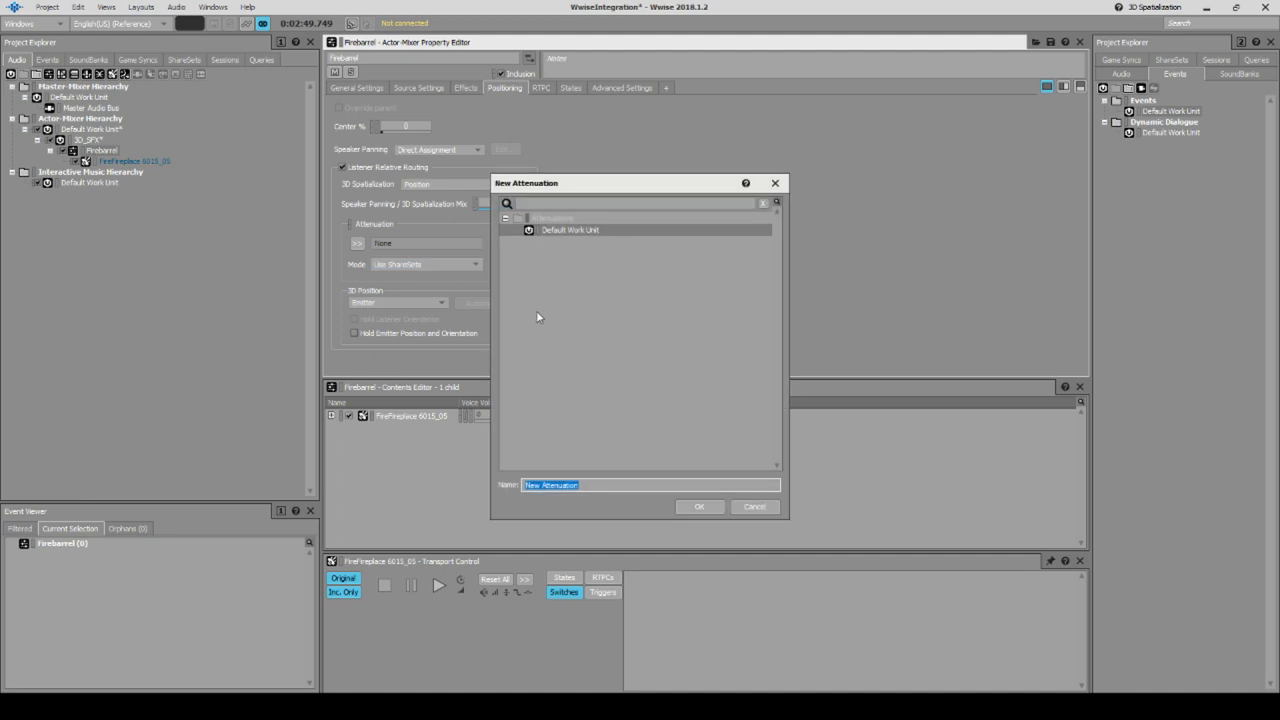
type("att_generic_25")
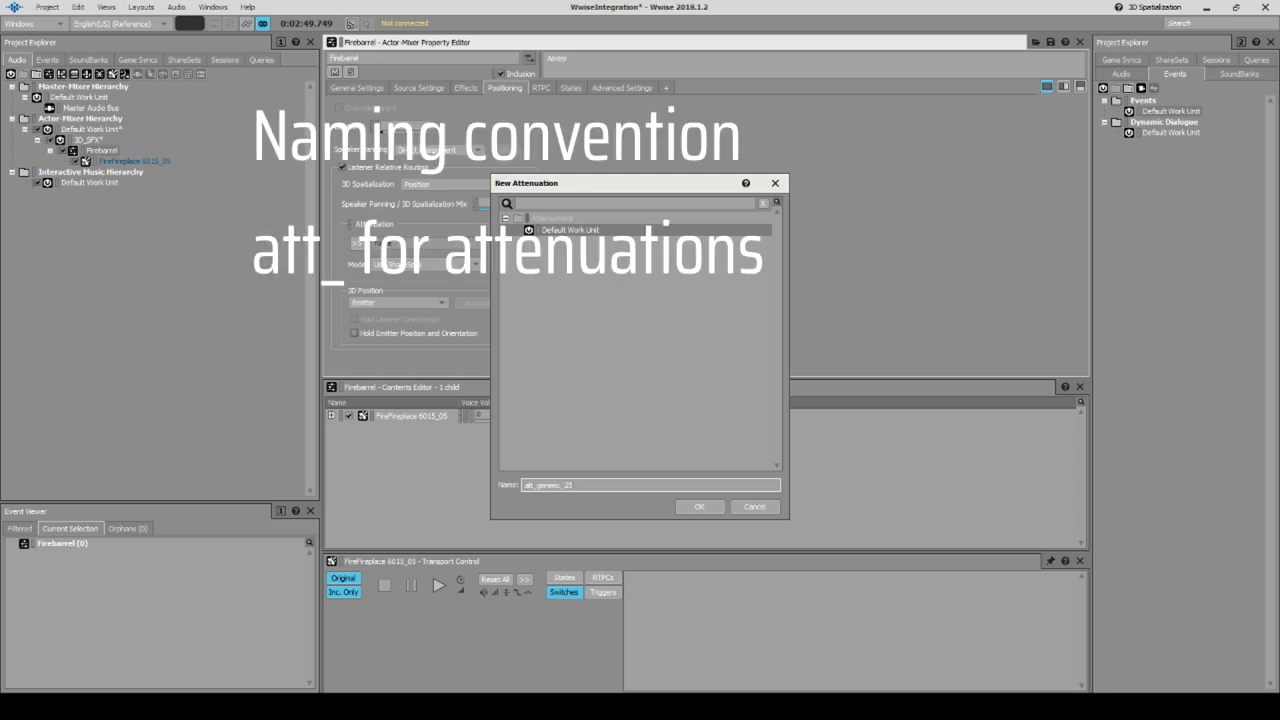
type("m")
key("Return")
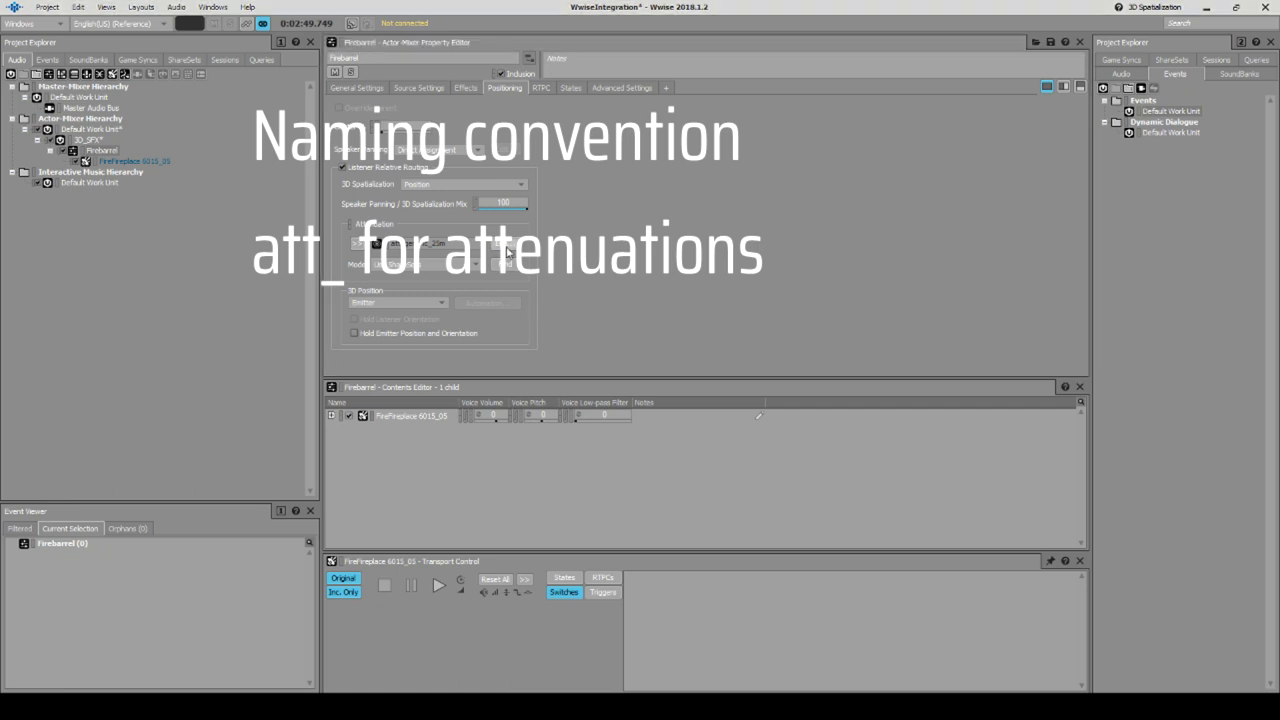
Open the att_generic_25m attenuation for editing and set its max distance to 25.
left_click(504, 243)
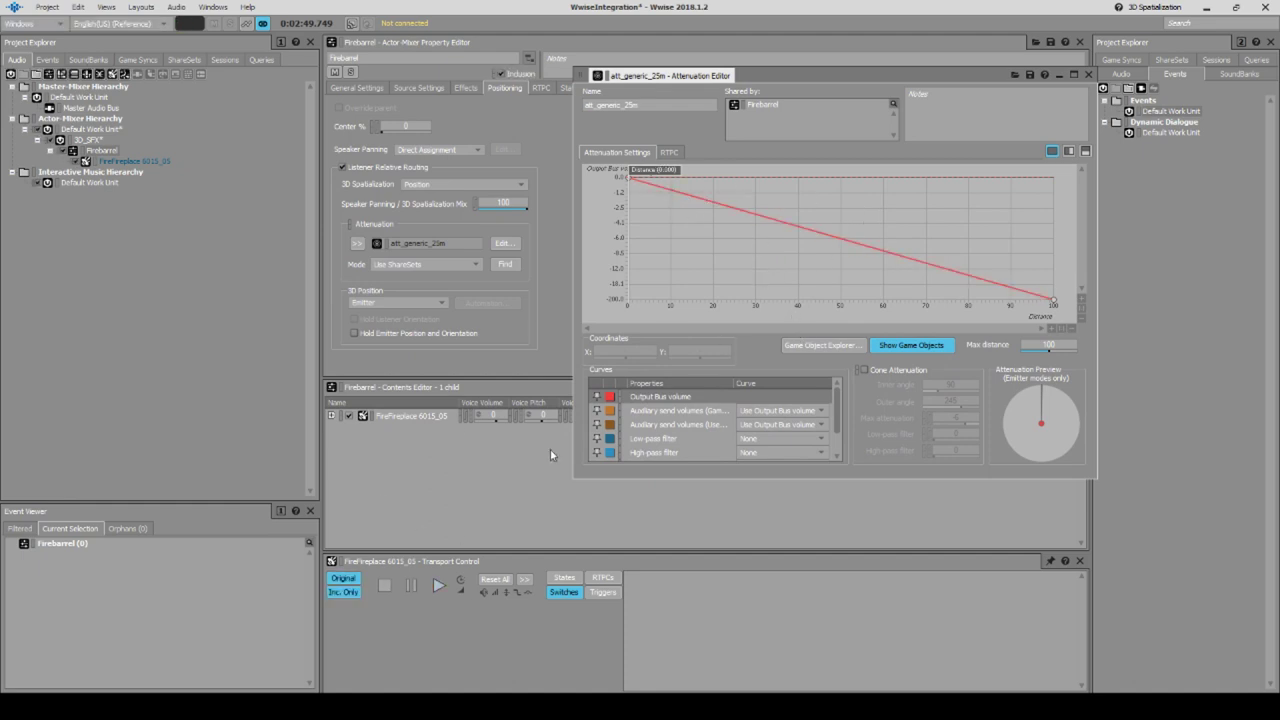
mouse_move(678, 170)
left_mouse_down()
mouse_move(990, 170)
mouse_move(628, 170)
mouse_move(1040, 170)
mouse_move(628, 170)
left_mouse_up()
left_click(1048, 344)
key("Return")
Preview the FireFireplace 6015_05 sound's volume falloff over distance and give the Low-pass filter a Custom curve in att_generic_25m.
left_click(133, 161)
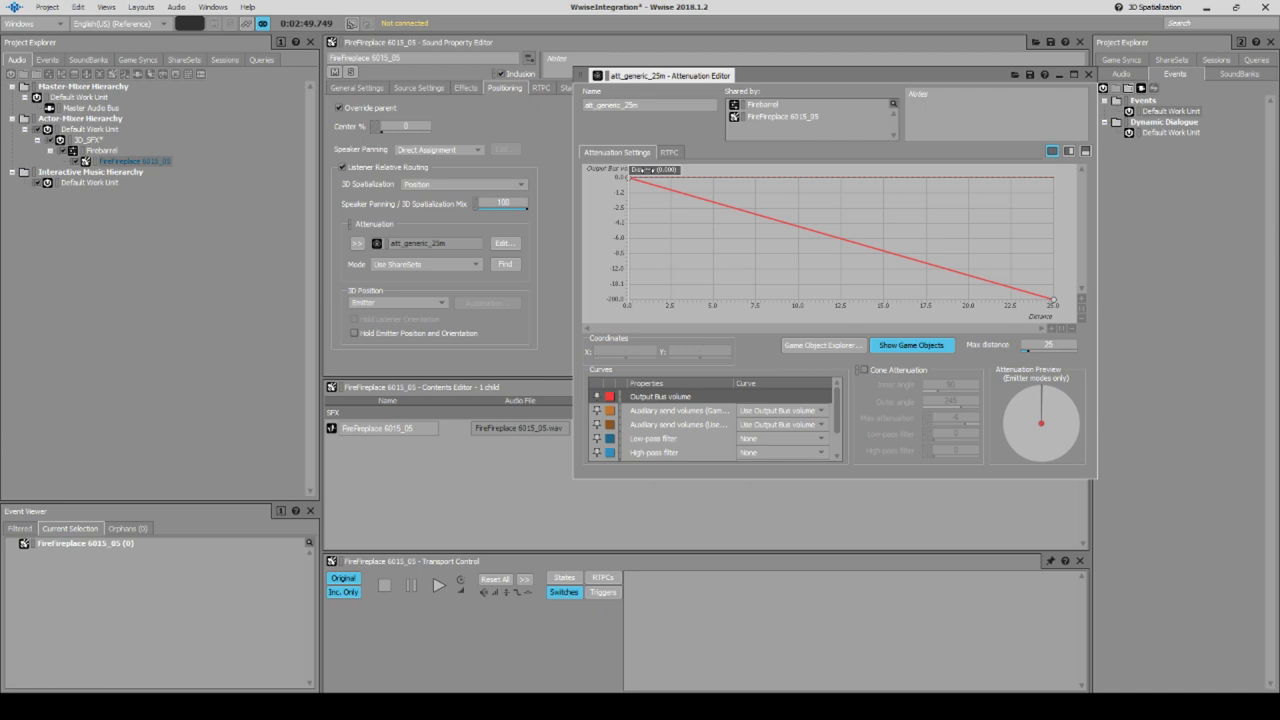
left_click_drag(641, 170, 1056, 183)
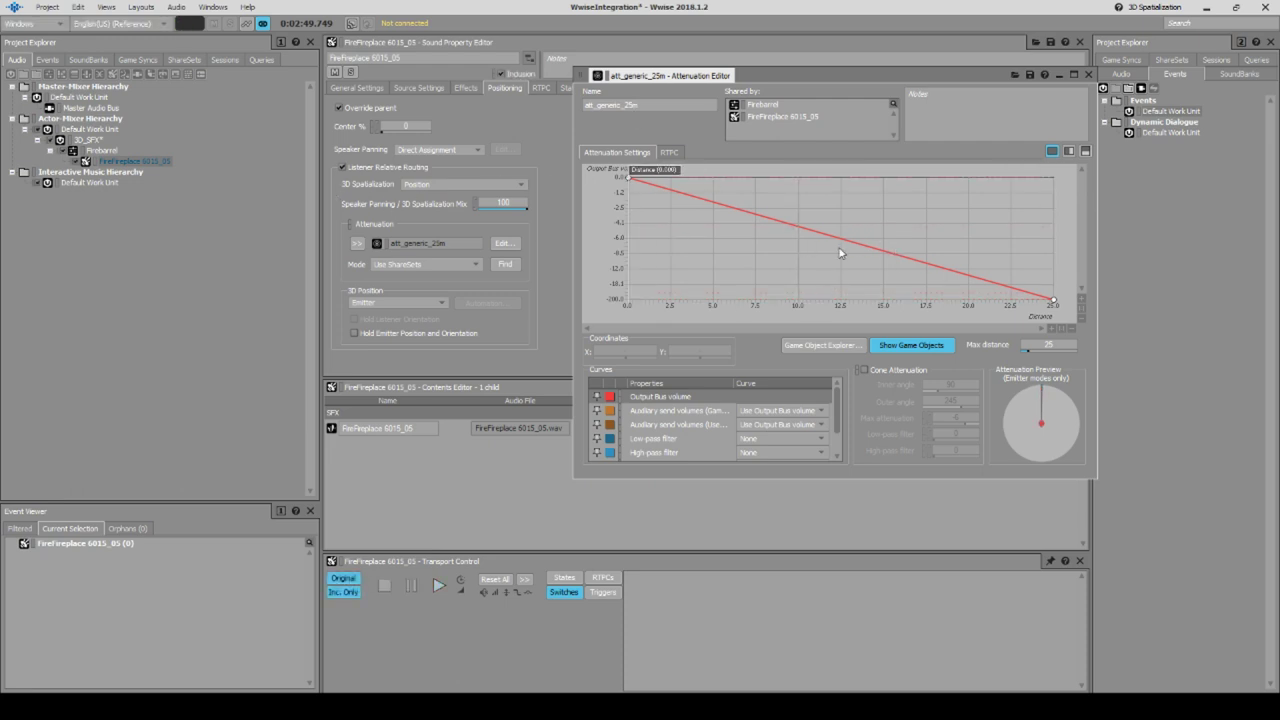
left_click(782, 440)
left_click(772, 460)
mouse_move(630, 172)
left_mouse_down()
mouse_move(931, 172)
mouse_move(850, 172)
left_mouse_up()
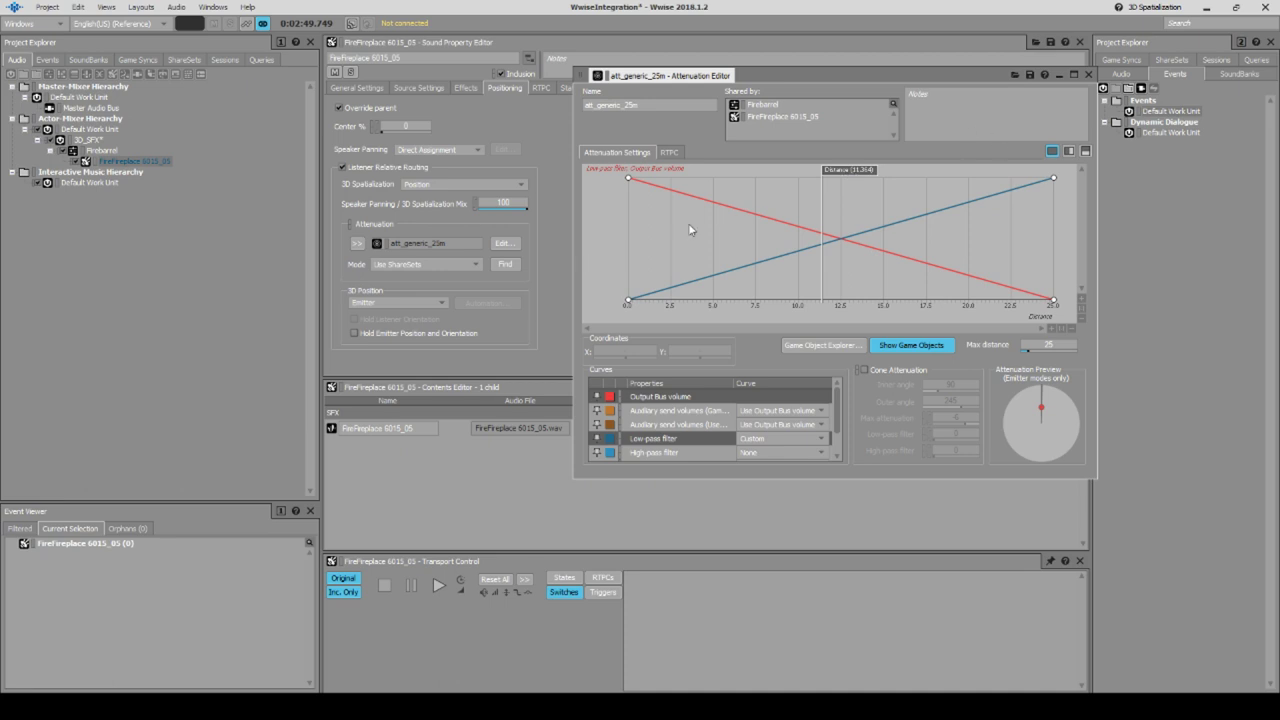
Add a point to the Output Bus volume curve at full volume and set its distance to 5.
double_click(714, 203)
left_click_drag(714, 203, 714, 178)
double_click(648, 350)
type("5")
key("Return")
Add a second point to the Output Bus volume curve at distance 15 with a value of -12.
double_click(836, 222)
type("15")
key("Return")
double_click(719, 350)
type("75")
key("Return")
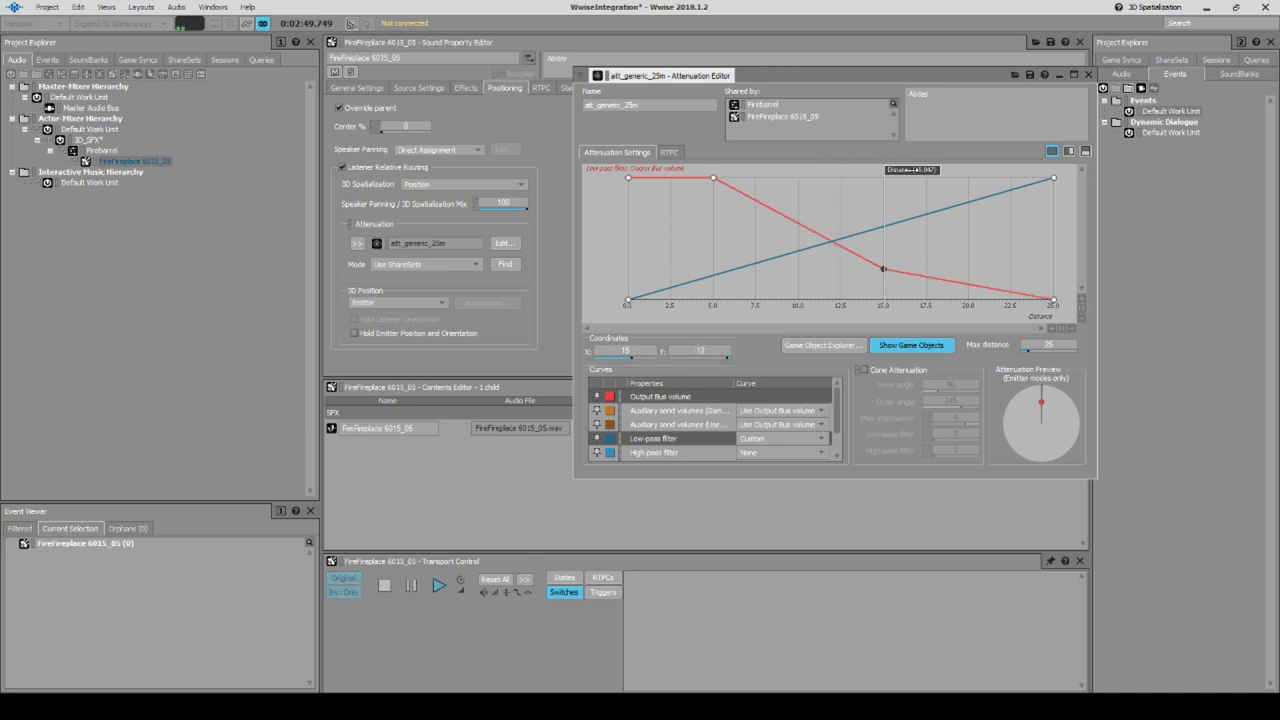
Add a Low-pass filter curve point at distance 15 with value 60 and set the curve's end point to 60.
double_click(883, 228)
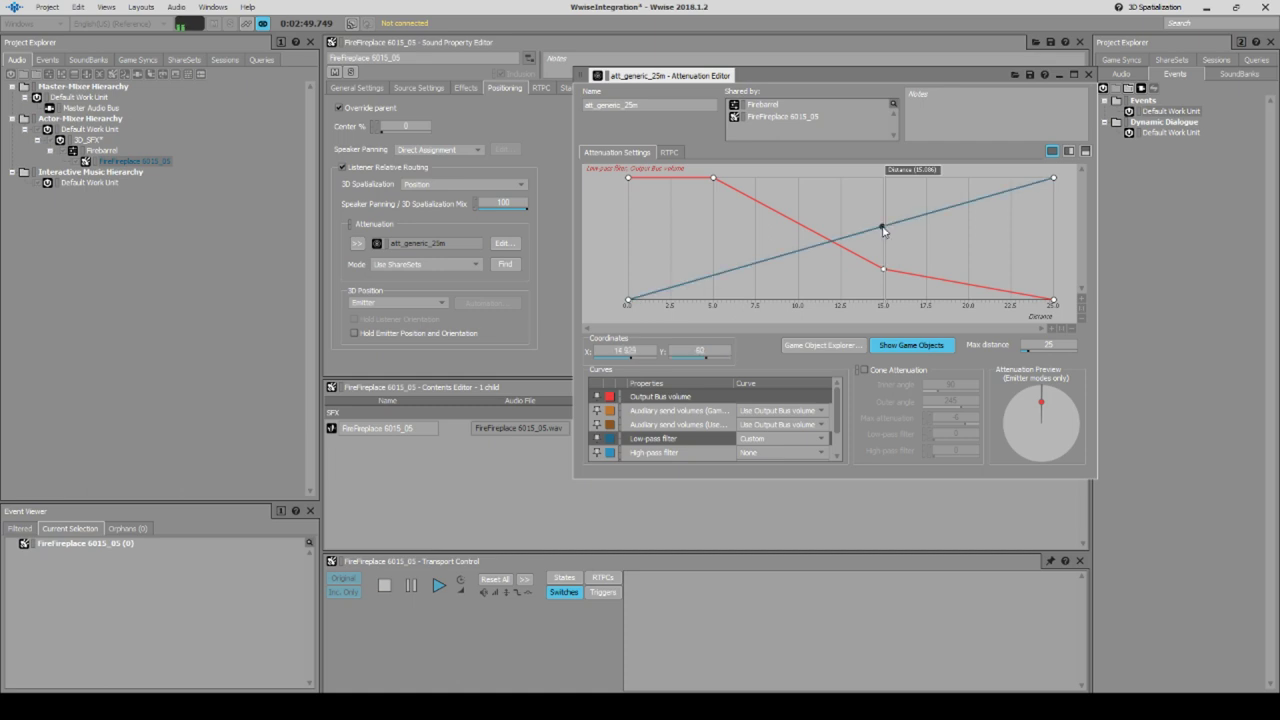
double_click(647, 352)
type("15")
key("Return")
left_click(1053, 178)
double_click(716, 351)
type("66")
key("Return")
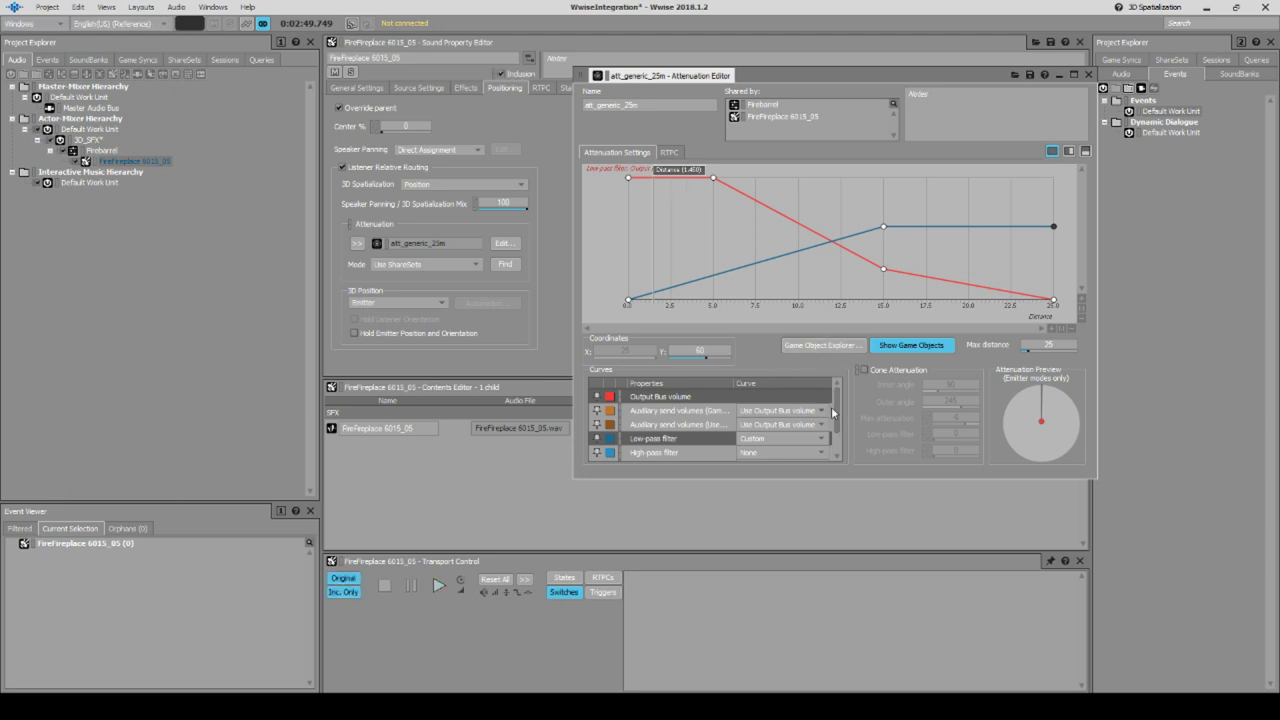
Play the FireFireplace 6015_05 sound and move the emitter around the centre of the attenuation preview to hear its panning at close range.
left_click_drag(838, 412, 840, 441)
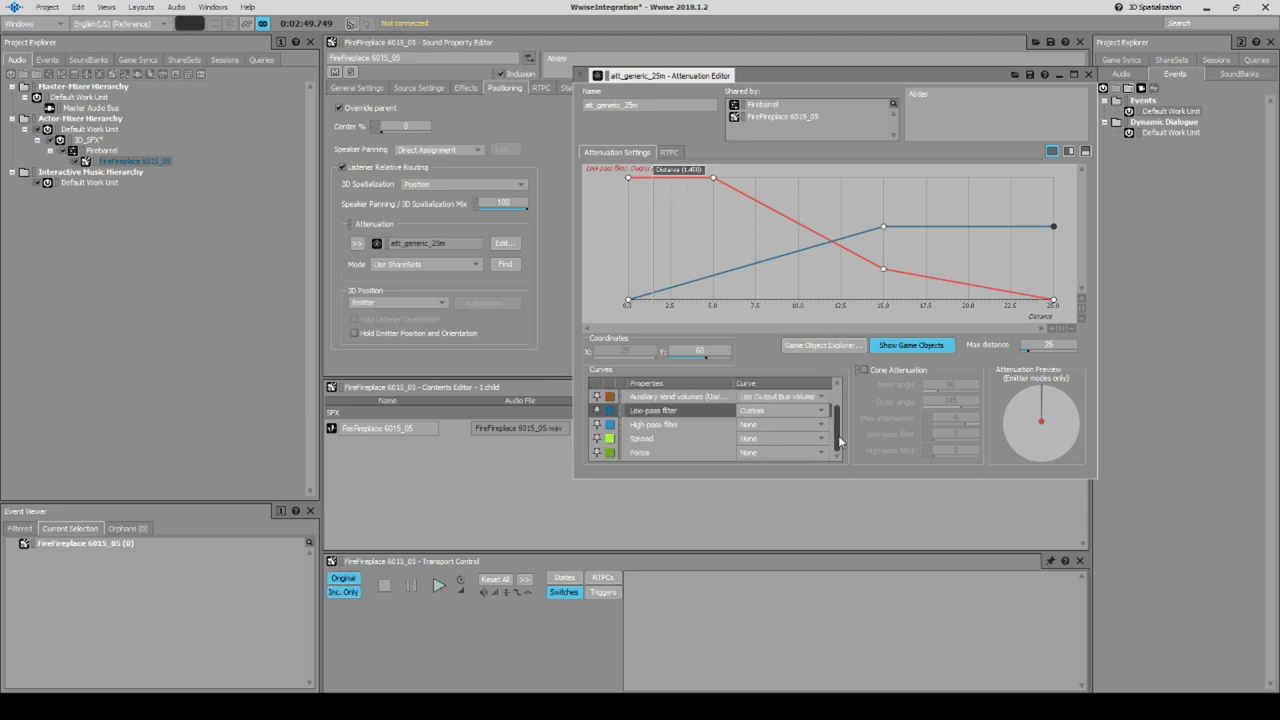
left_click(642, 440)
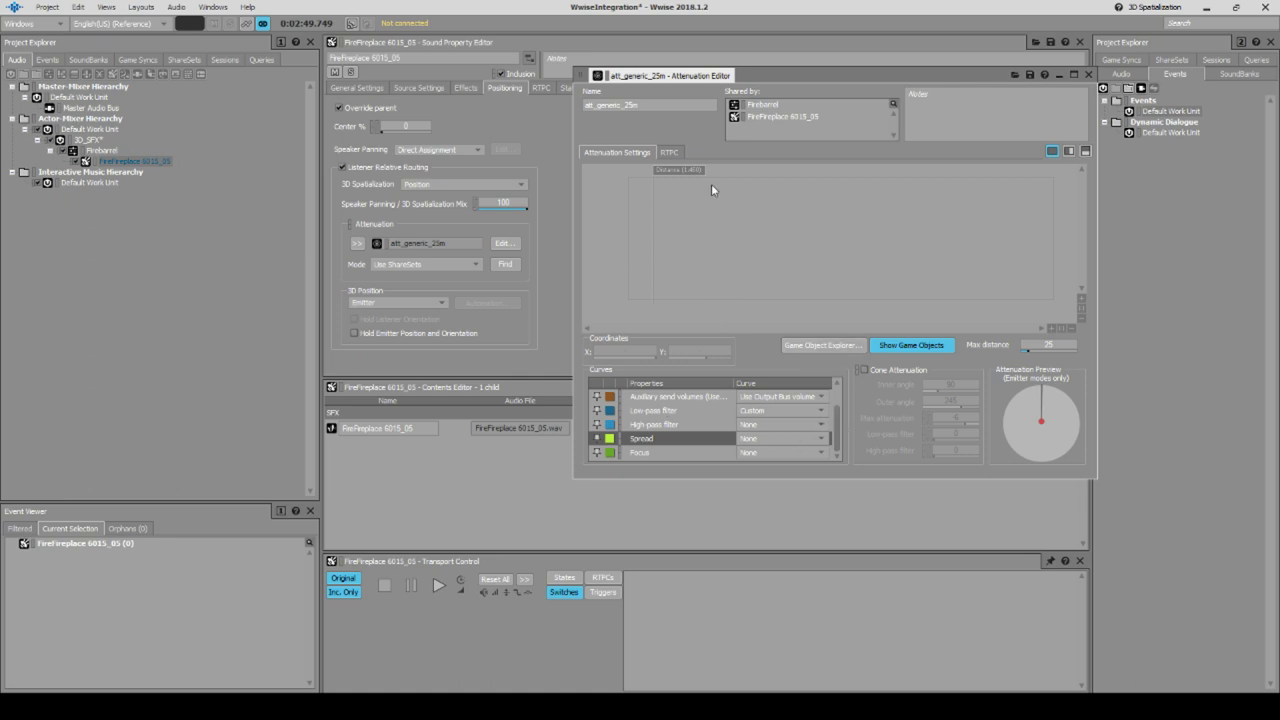
key("space")
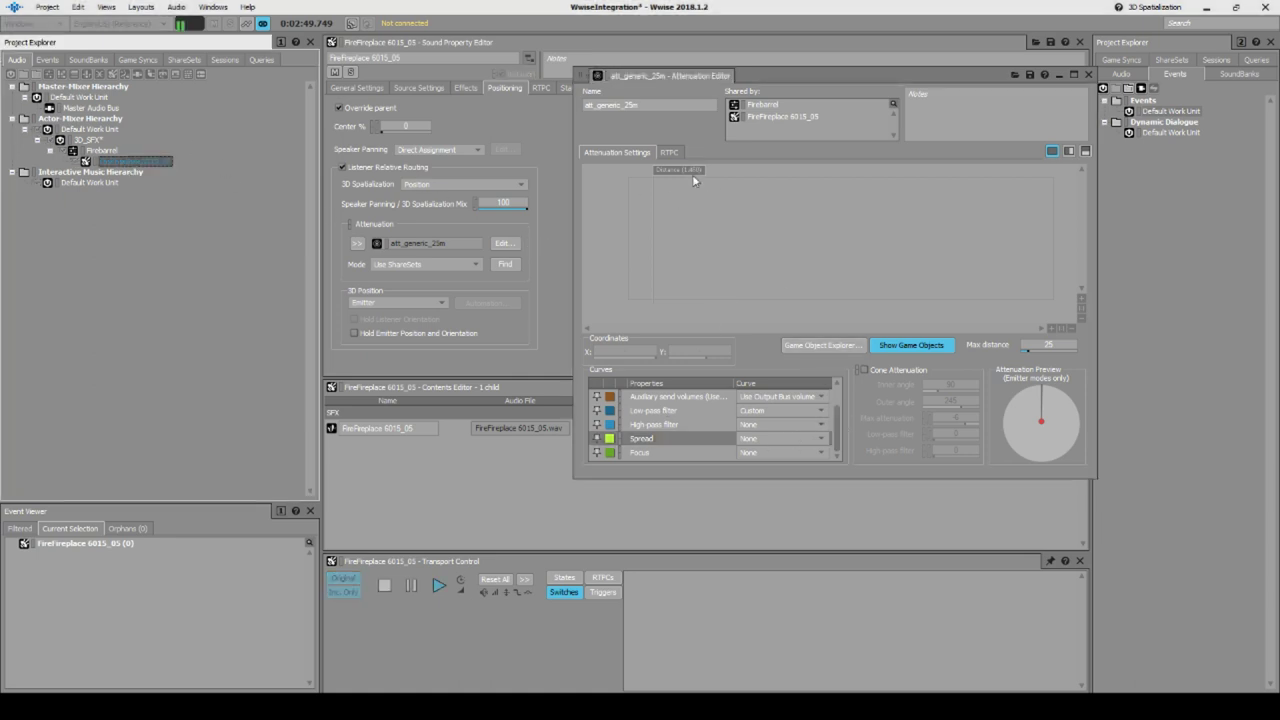
scroll(834, 428, "up", 2)
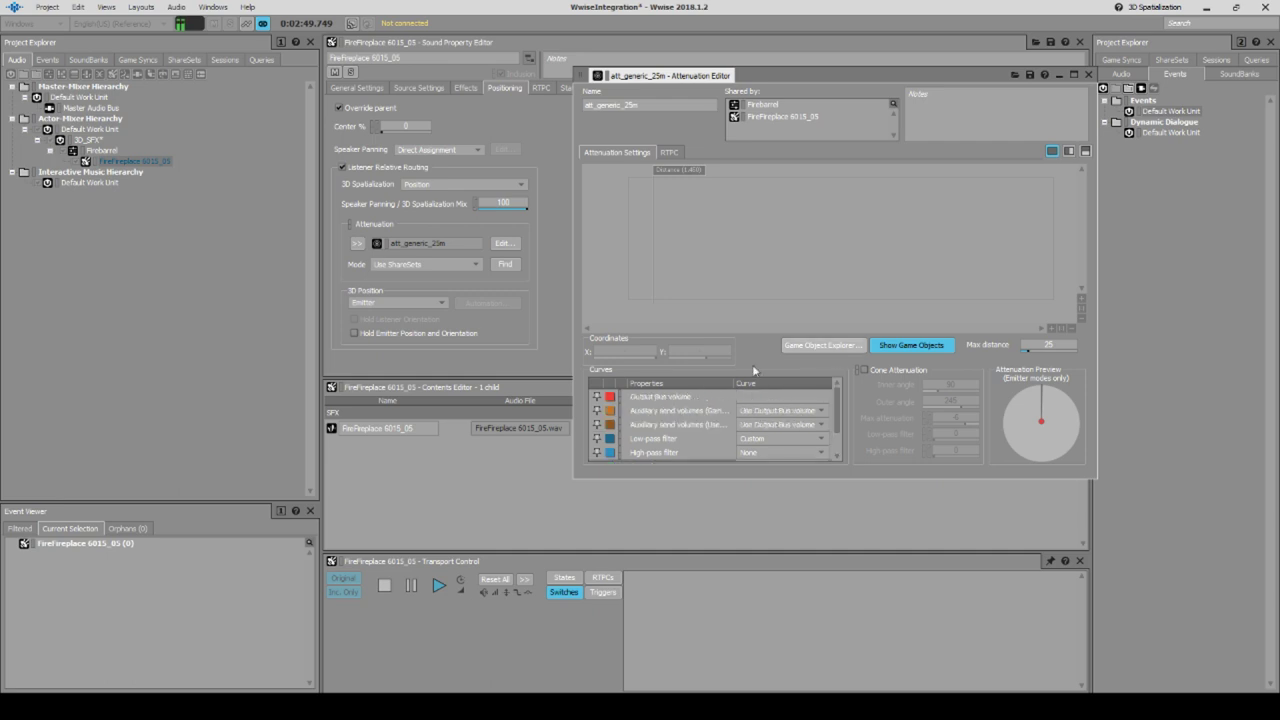
left_click(646, 396)
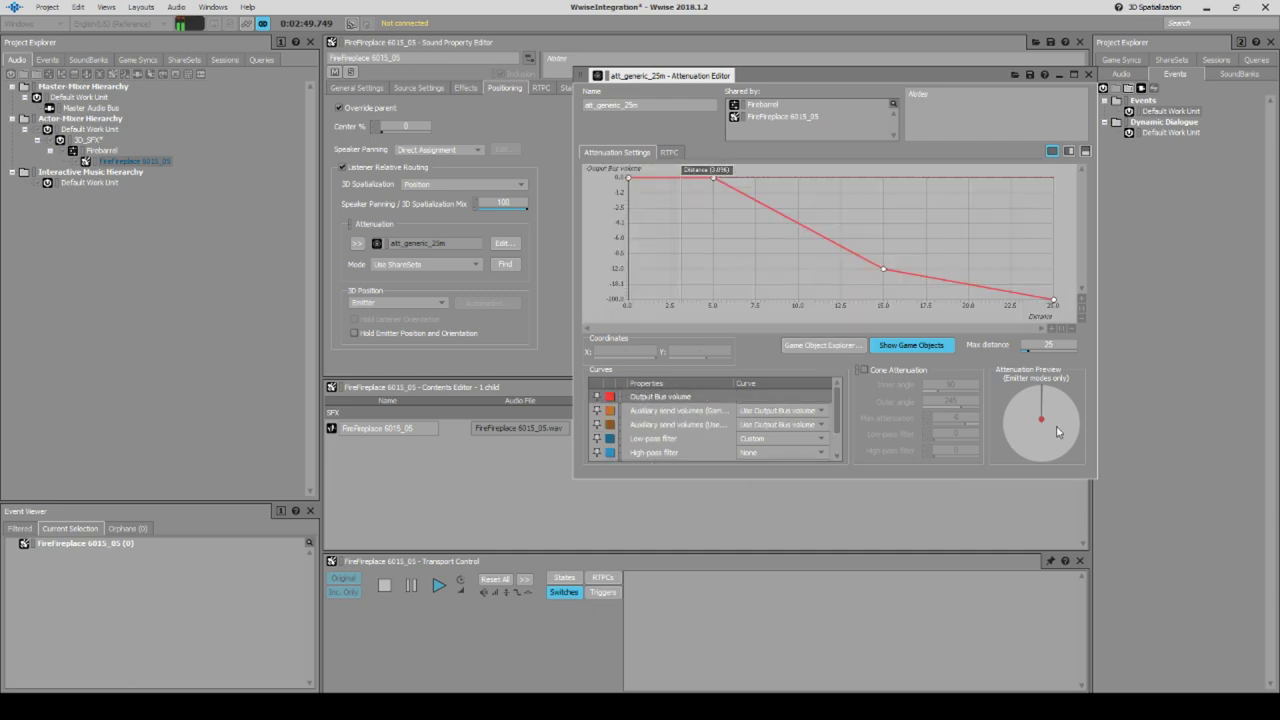
mouse_move(1041, 420)
left_mouse_down()
mouse_move(1046, 437)
mouse_move(1024, 430)
mouse_move(1040, 445)
mouse_move(1020, 428)
mouse_move(1044, 423)
mouse_move(1043, 435)
mouse_move(1047, 422)
left_mouse_up()
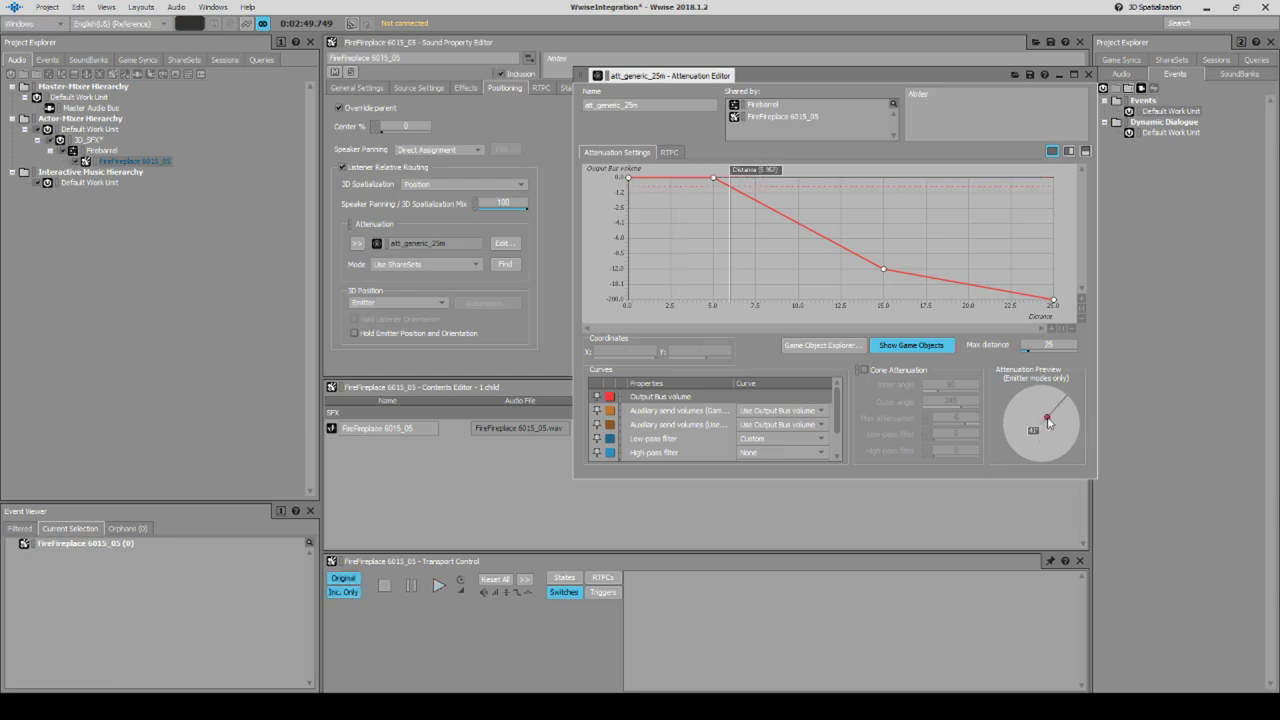
key("space")
mouse_move(1048, 423)
left_mouse_down()
mouse_move(1006, 428)
mouse_move(1042, 425)
left_mouse_up()
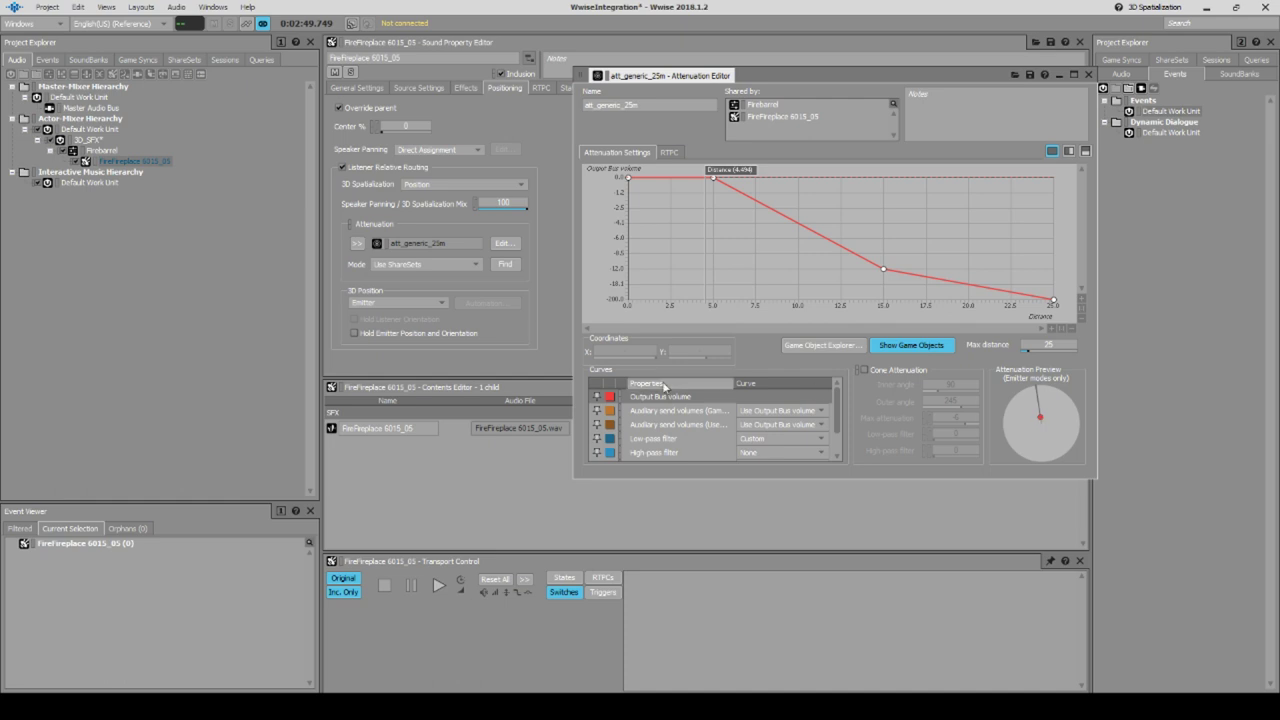
Give the Spread property of att_generic_25m a Custom curve.
scroll(840, 418, "down", 2)
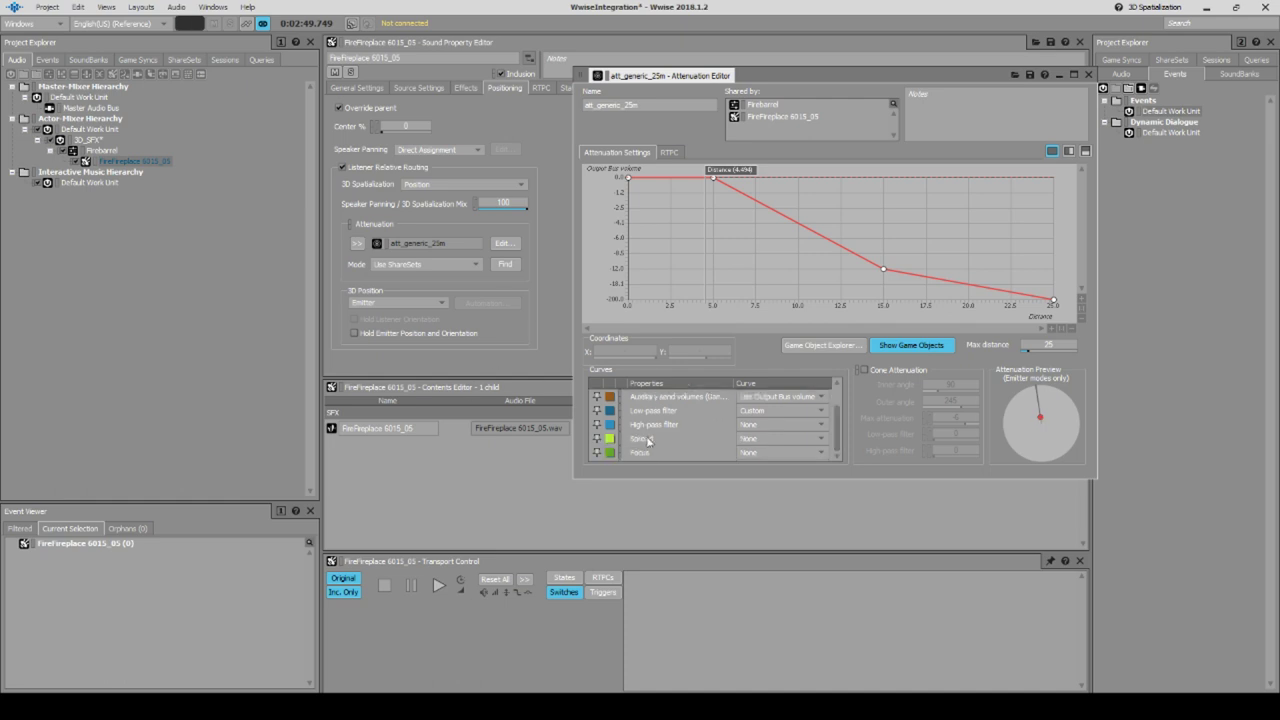
left_click(645, 438)
left_click(770, 438)
left_click(765, 460)
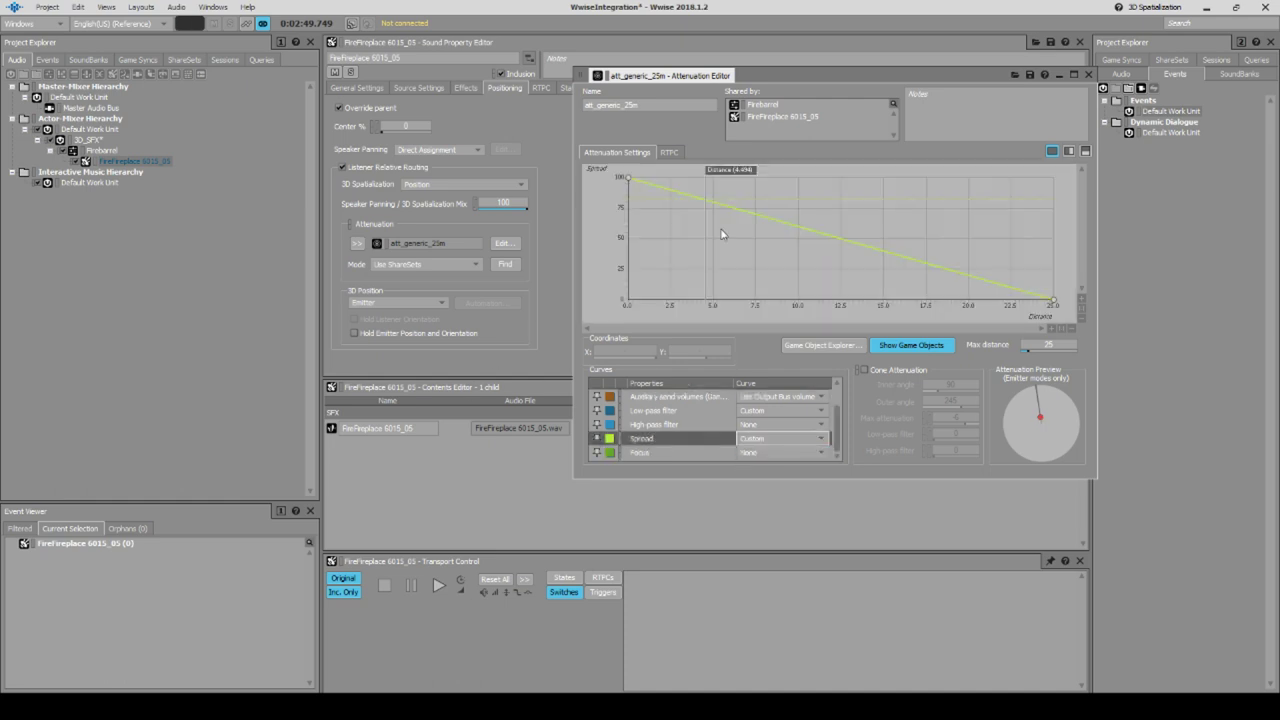
Add a point to the Spread curve at value 100 and set its distance to 24.999.
double_click(710, 202)
left_click_drag(710, 202, 706, 177)
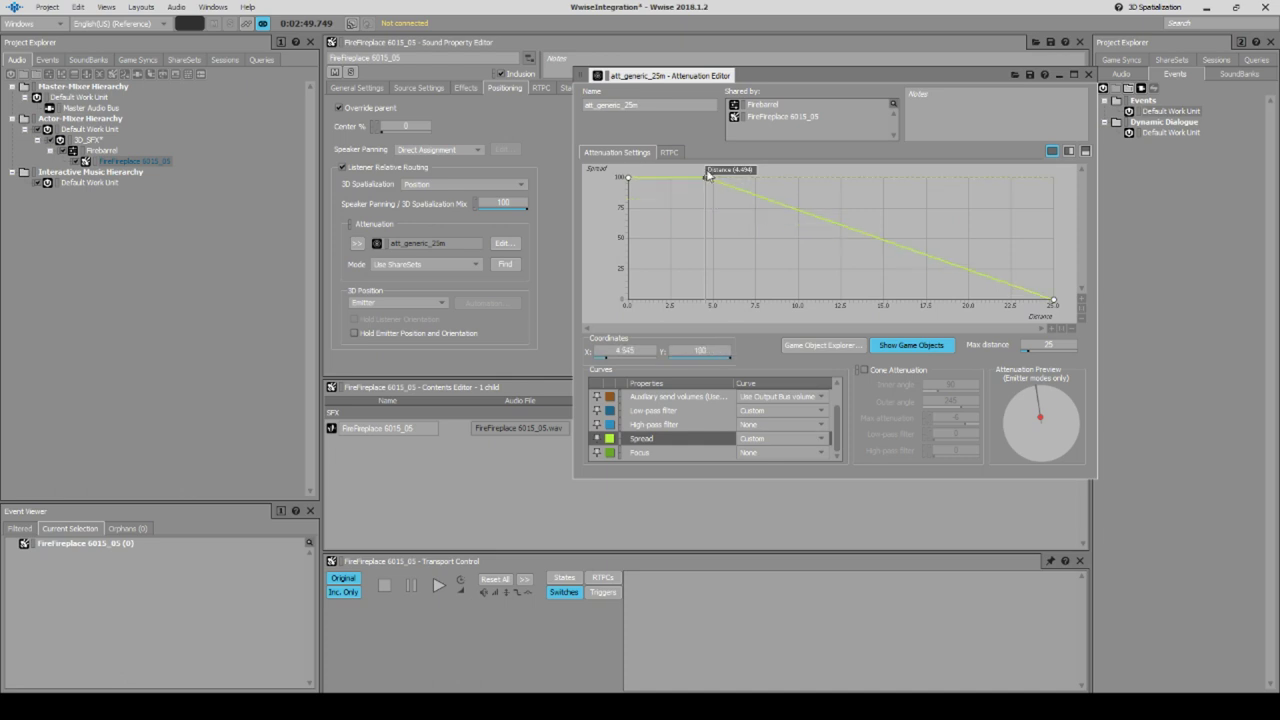
left_click(640, 350)
type("24.999")
key("Return")
Lower the Spread curve's start point to a value of 50.
left_click_drag(630, 177, 628, 244)
left_click(705, 350)
type("50")
key("Return")
Move the Spread curve's added point to distance 5 with a value of 50.
left_click_drag(1055, 181, 711, 248)
left_click(634, 349)
type("5")
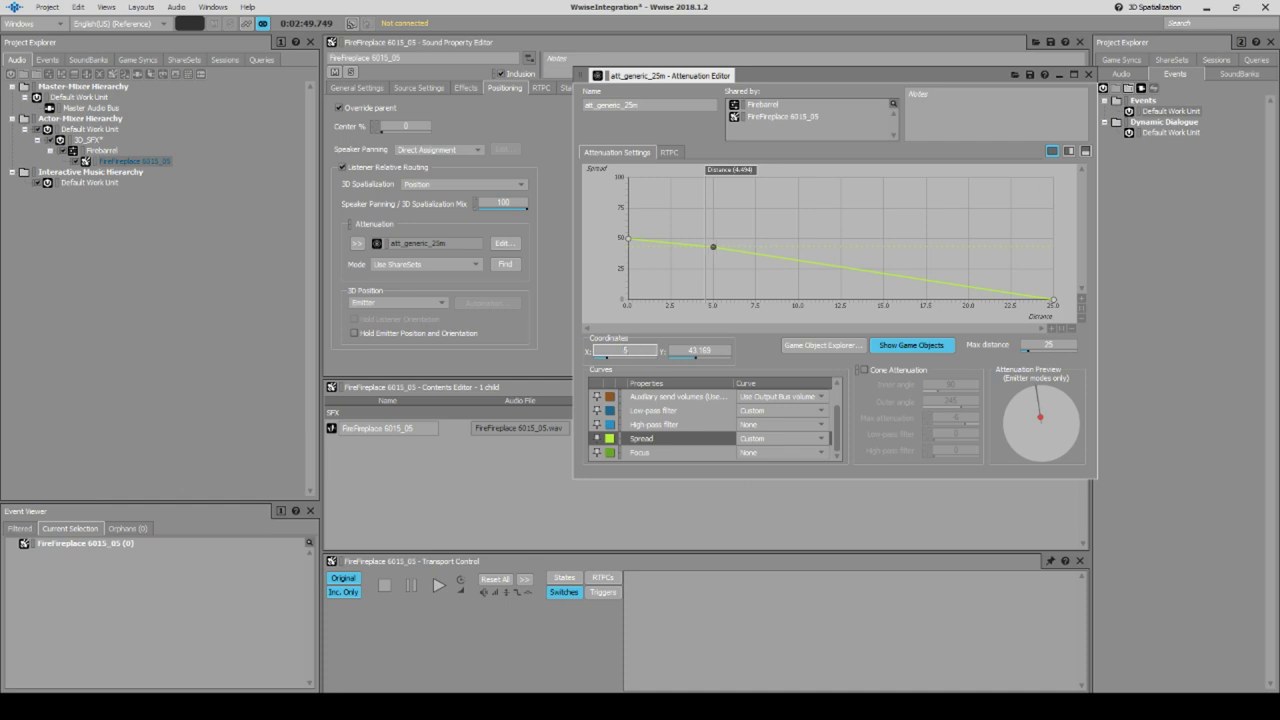
key("Return")
left_click(705, 350)
type("50")
key("Return")
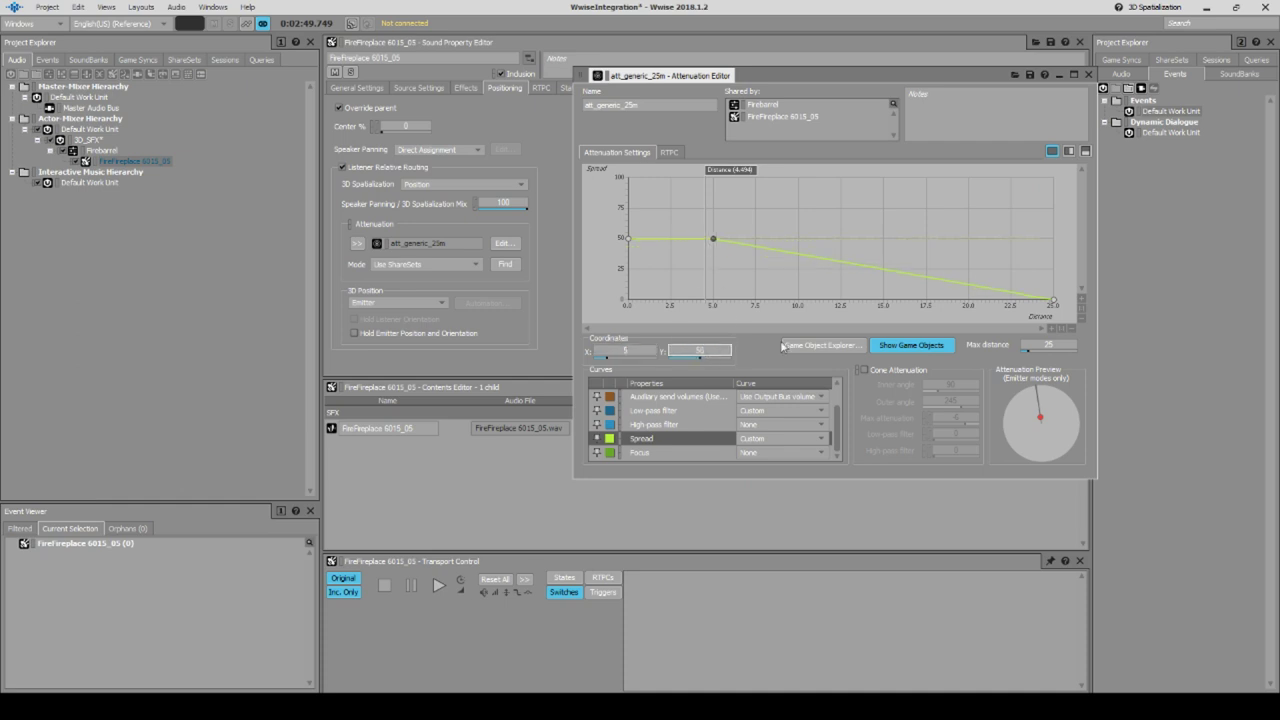
Add another Spread curve point at distance 10 with a value of 0.
left_click(843, 268)
double_click(832, 260)
left_click(643, 349)
type("10")
key("Return")
left_click(714, 349)
type("0")
key("Return")
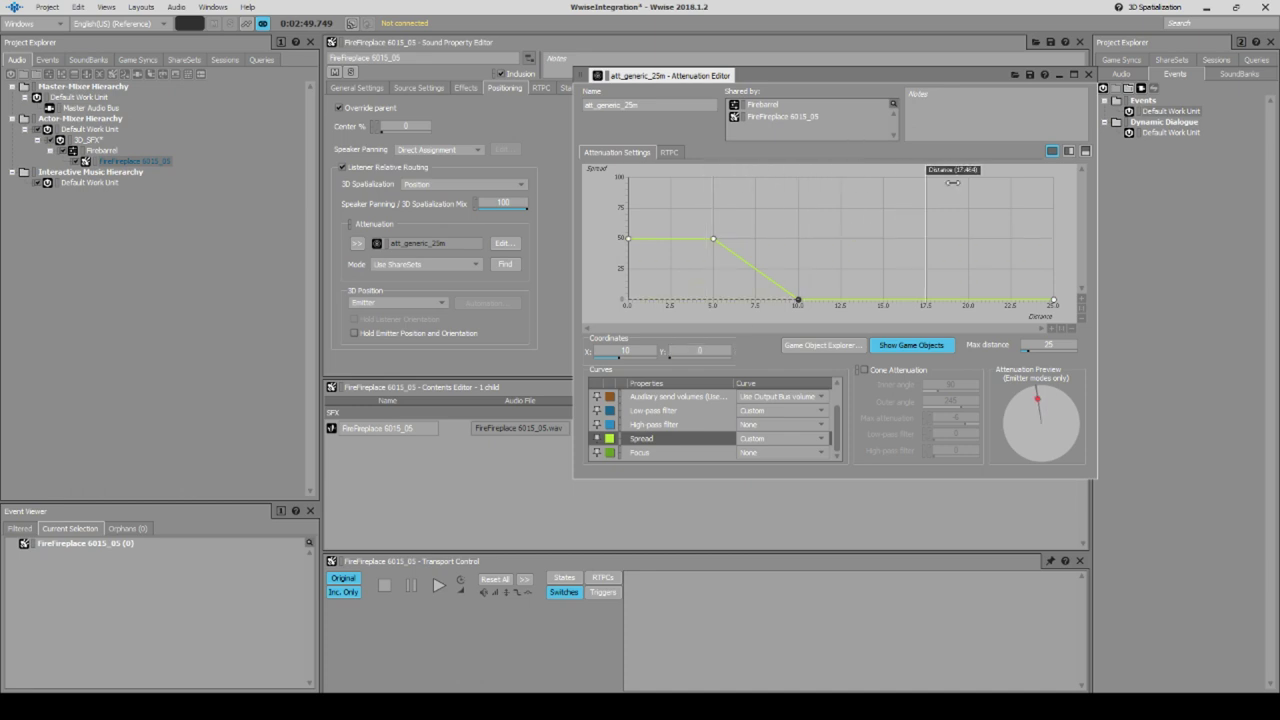
Play the sound while changing the listening distance and emitter position to audition the Spread curve.
key("space")
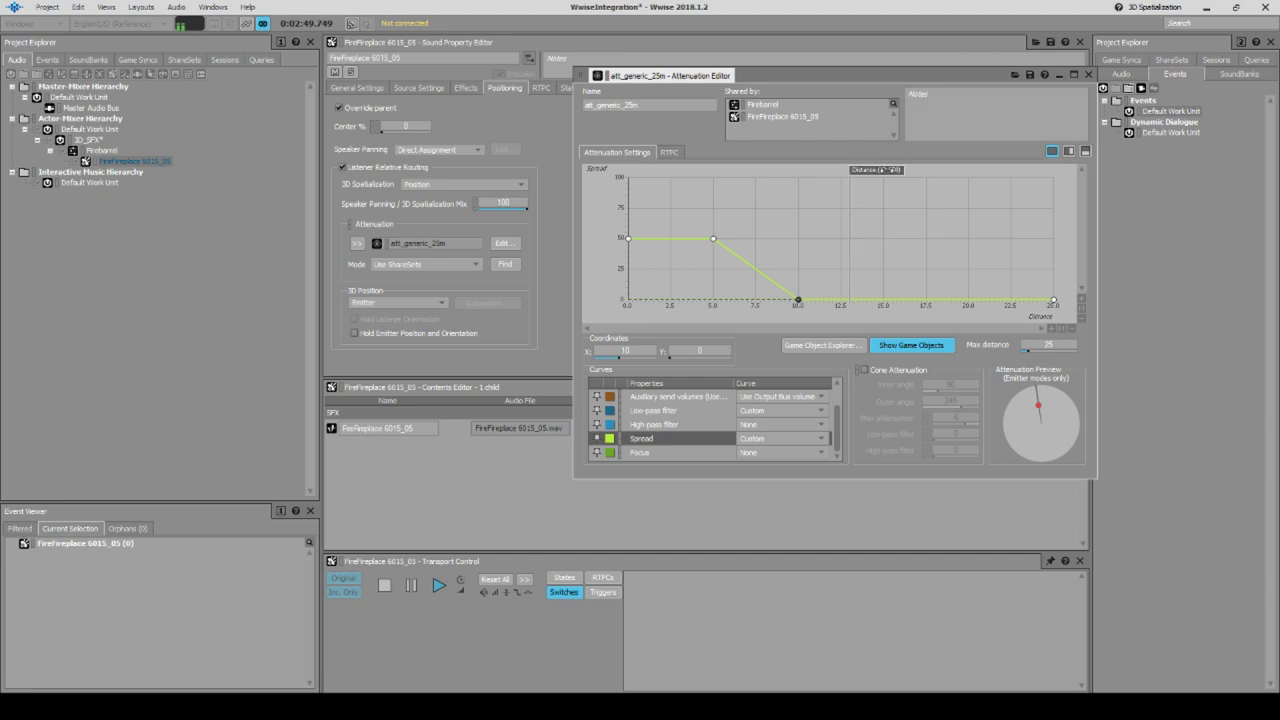
left_click_drag(880, 170, 705, 170)
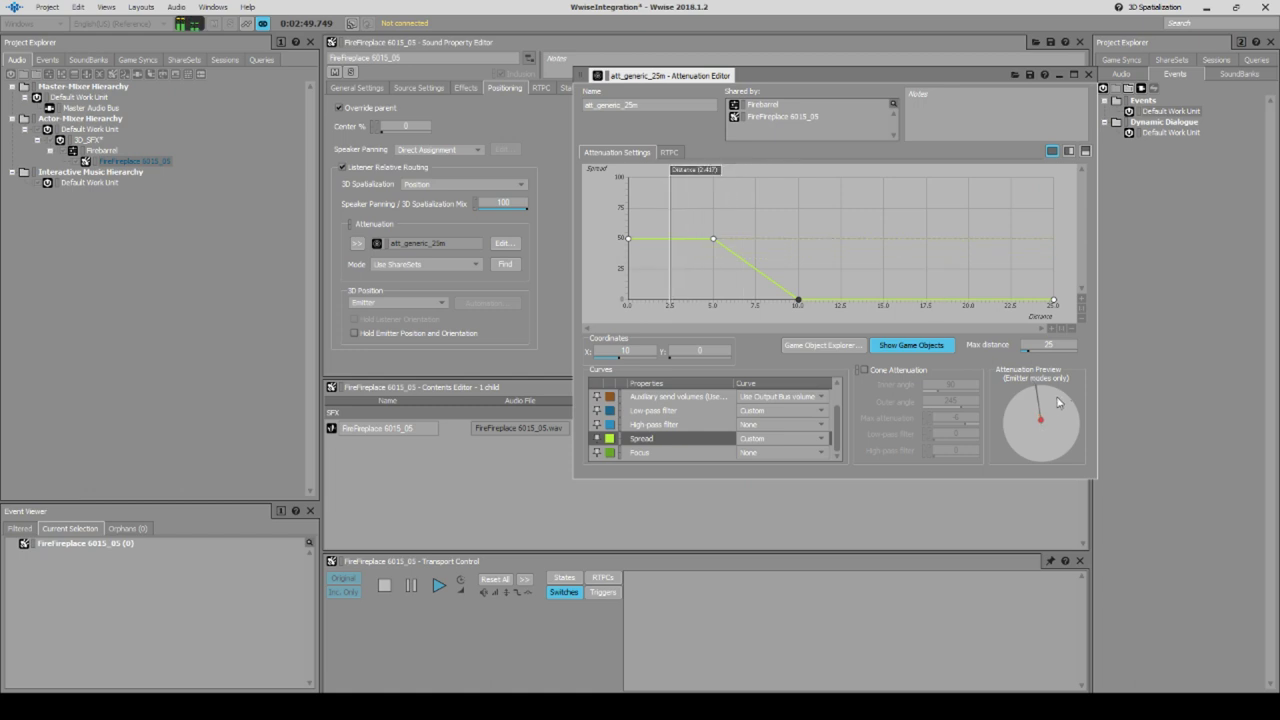
mouse_move(1037, 391)
left_mouse_down()
mouse_move(1052, 392)
mouse_move(1070, 440)
mouse_move(1056, 401)
mouse_move(1062, 448)
mouse_move(1022, 388)
left_mouse_up()
left_click(500, 172)
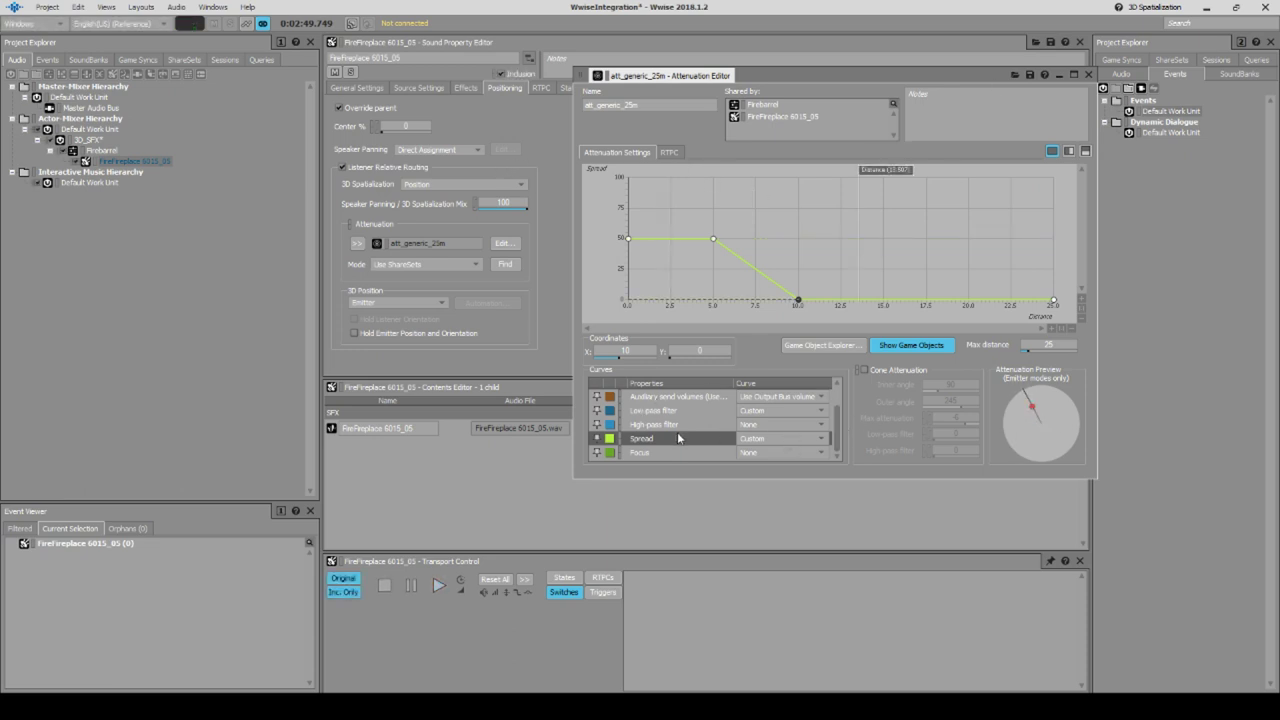
Display the Output Bus volume, Low-pass filter and Spread curves together for comparison.
scroll(840, 425, "up", 2)
left_click(645, 397)
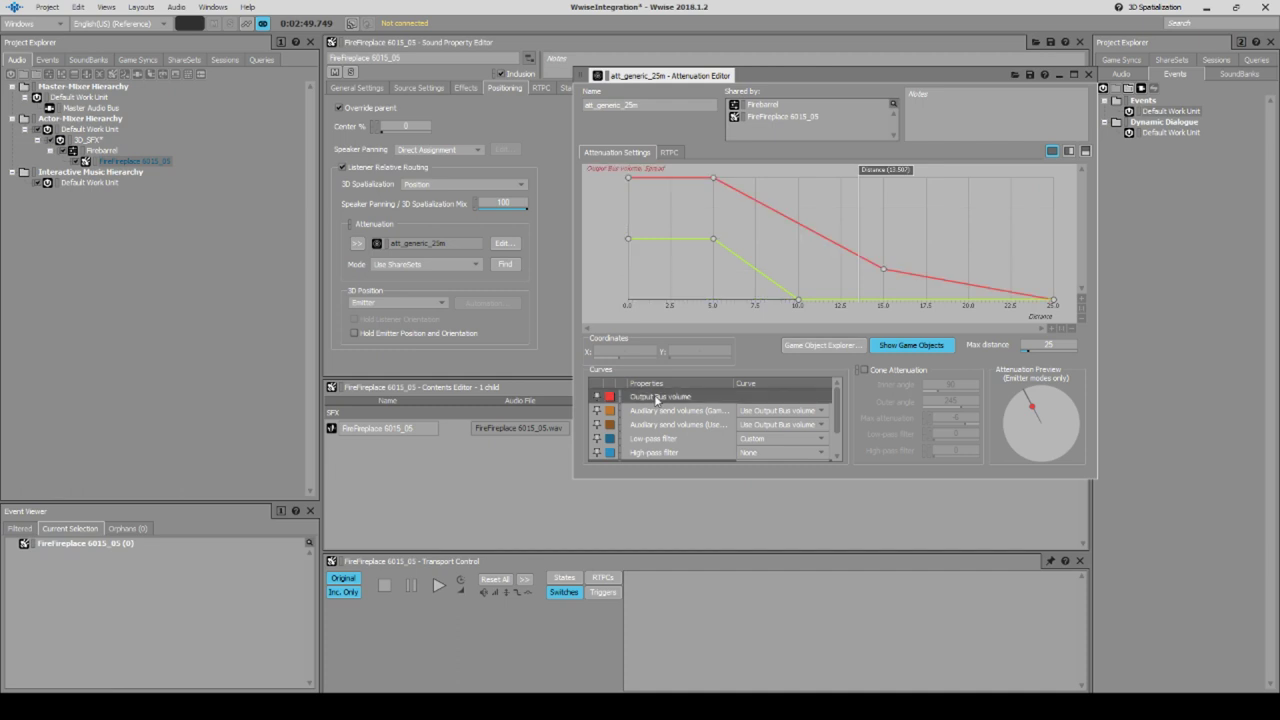
left_click(664, 440, "ctrl")
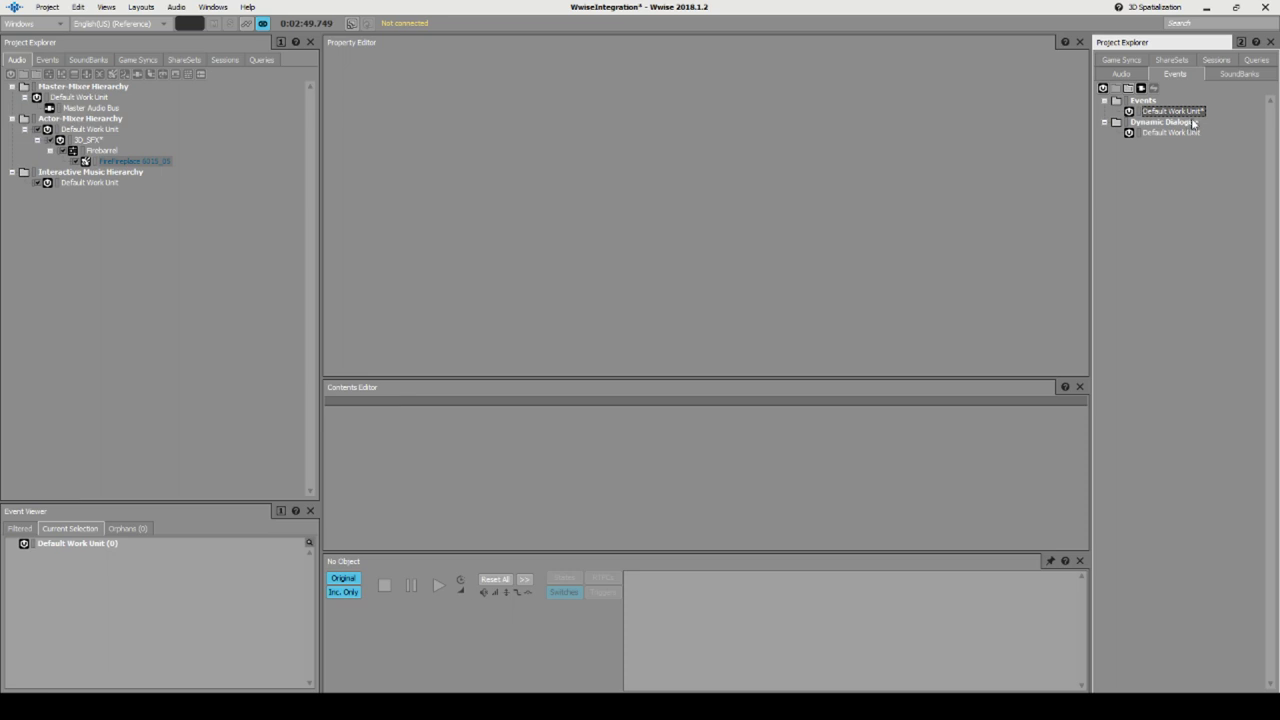
Create an empty event named SFX_3D_Firebarrel in the Events Default Work Unit.
right_click(1163, 112)
mouse_move(1155, 122)
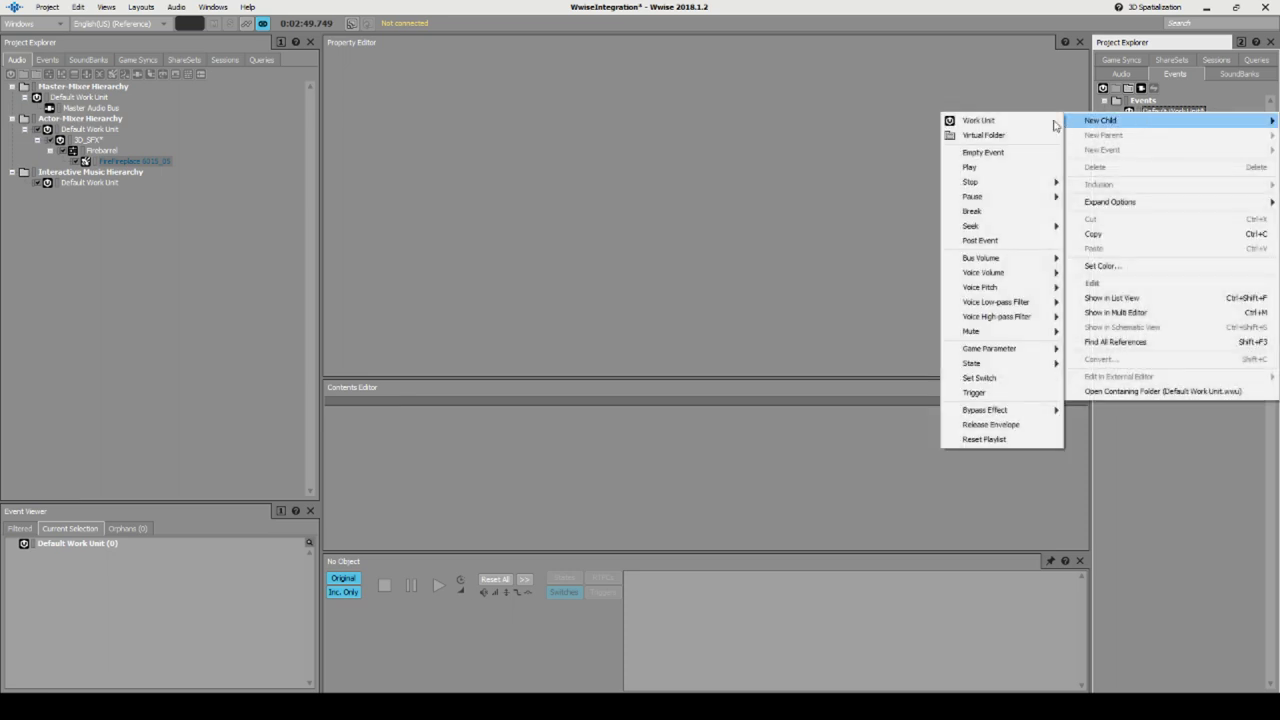
left_click(983, 153)
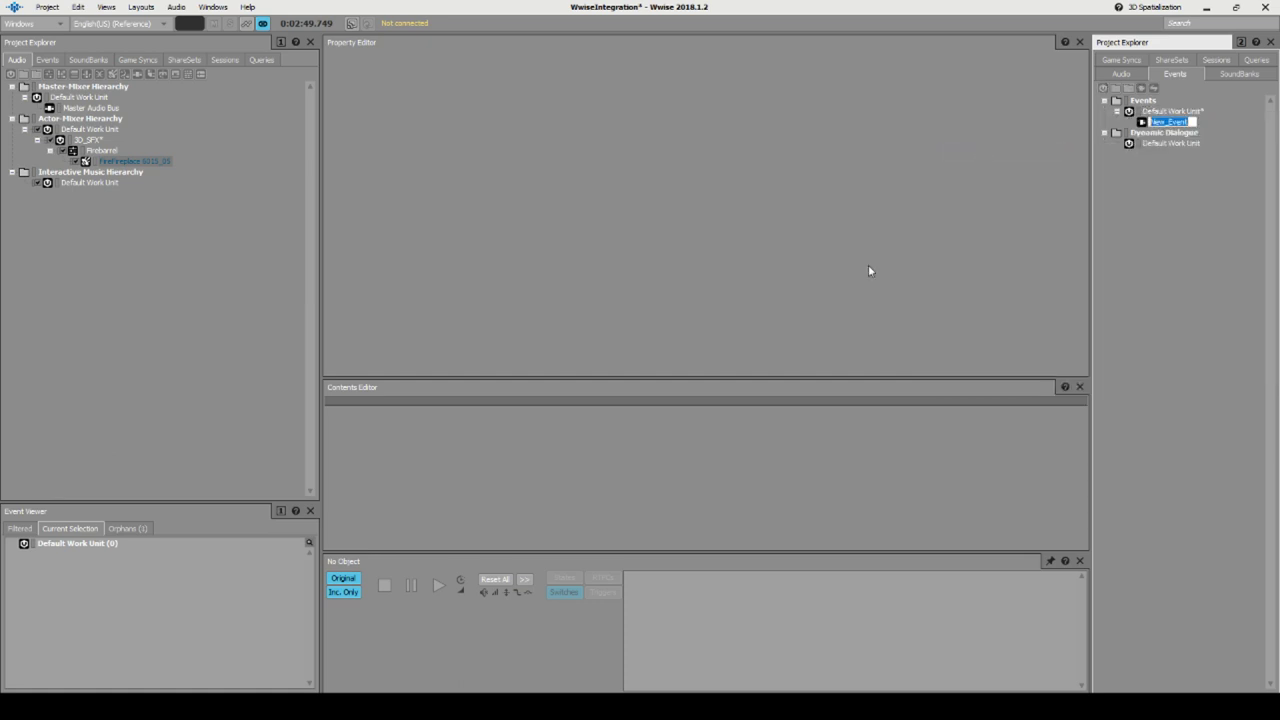
type("SFX_3D_Firebarrel")
key("Return")
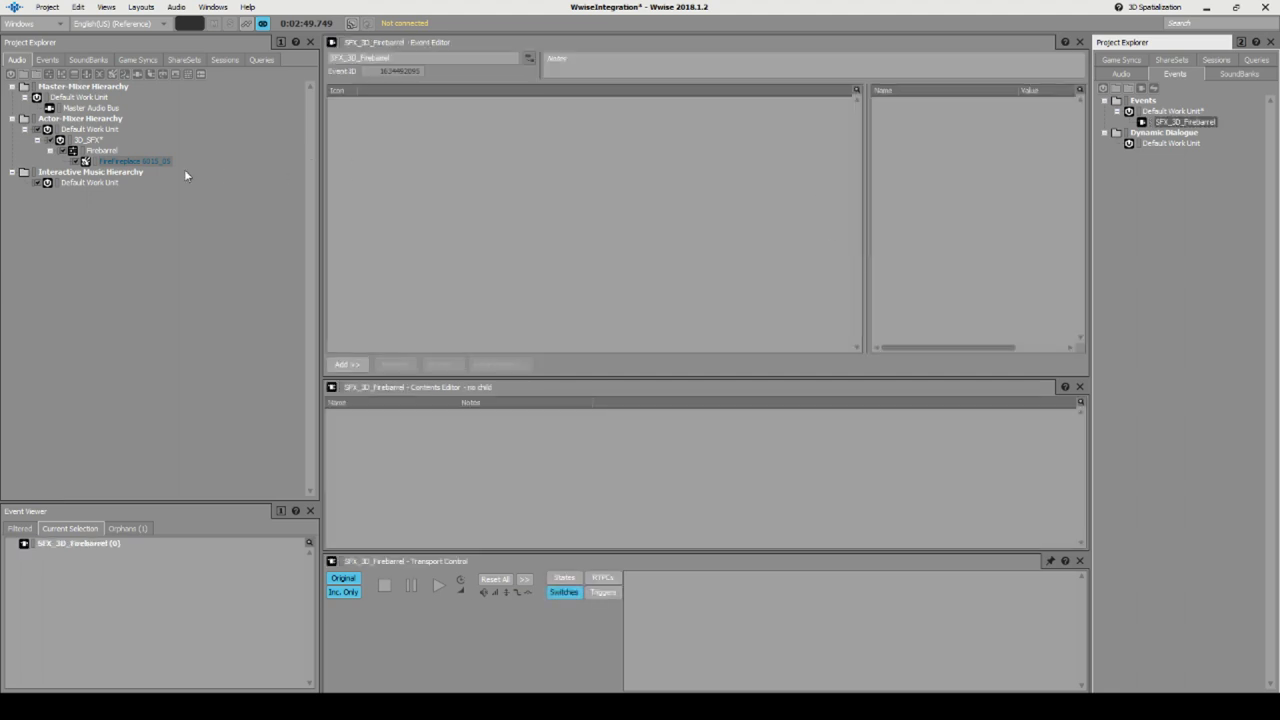
Add a Play action targeting FireFireplace 6015_05 to the SFX_3D_Firebarrel event and play the event.
left_click_drag(126, 163, 523, 132)
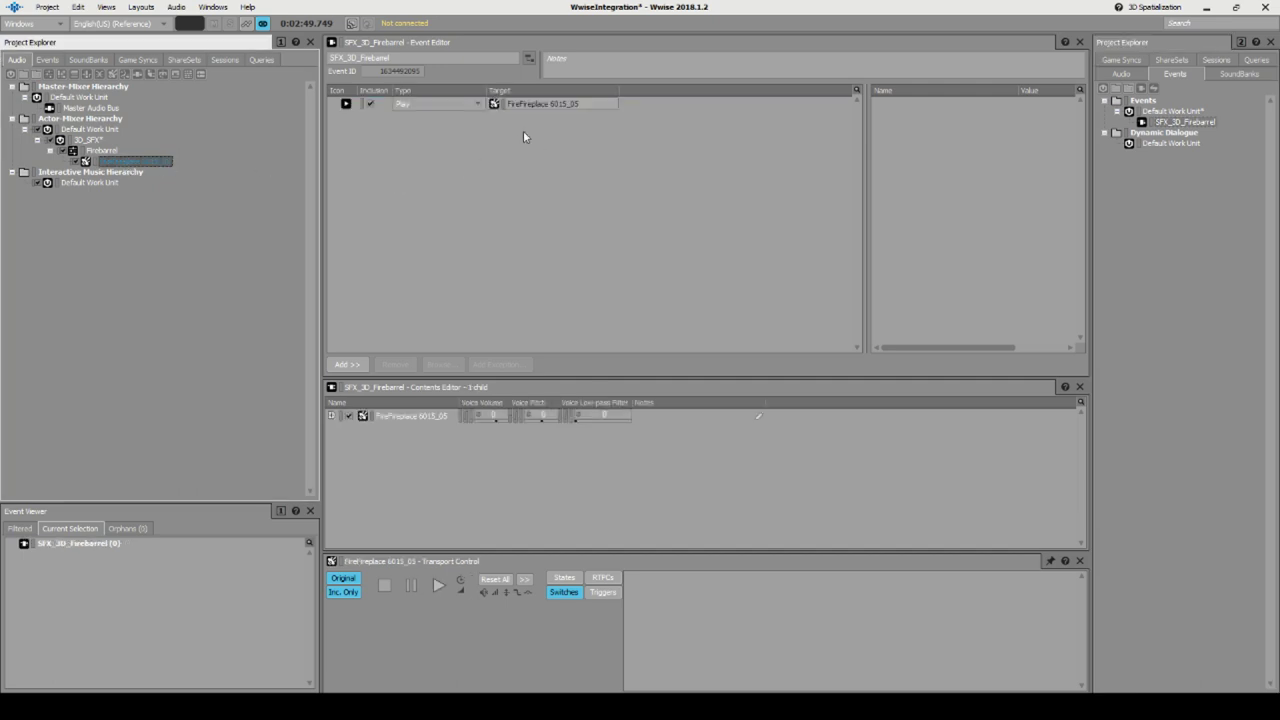
left_click(1183, 122)
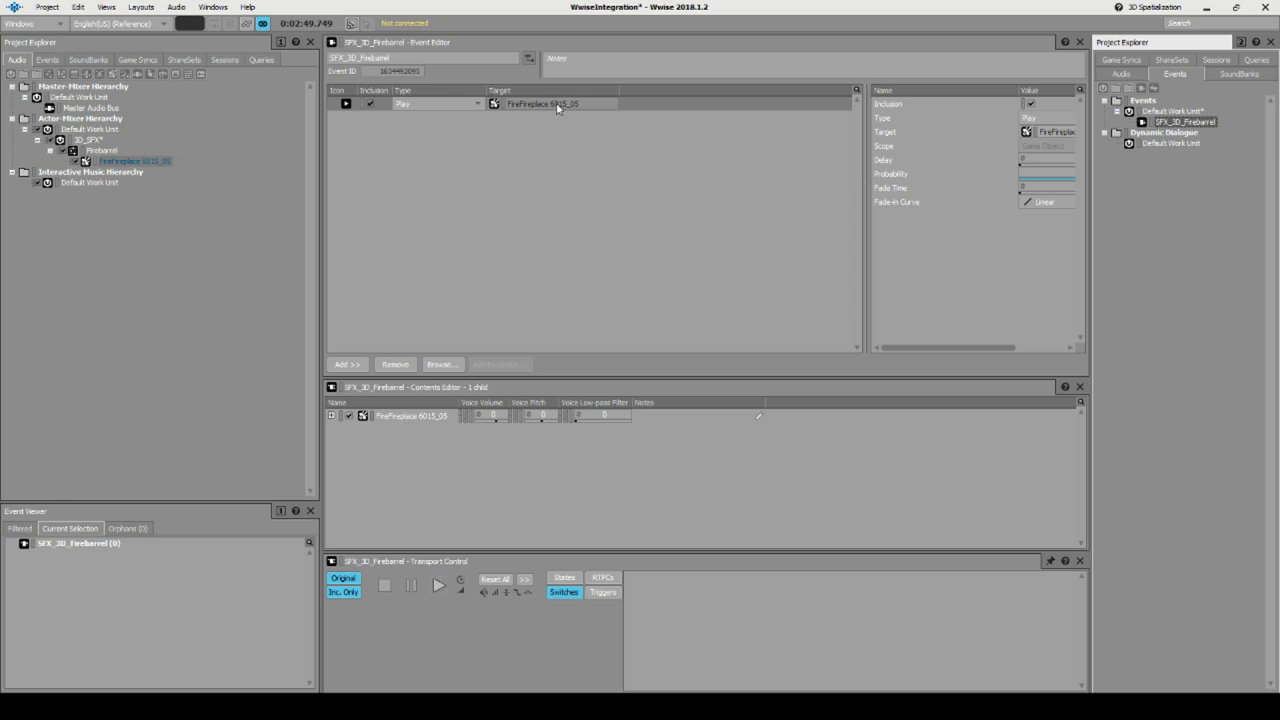
left_click(438, 586)
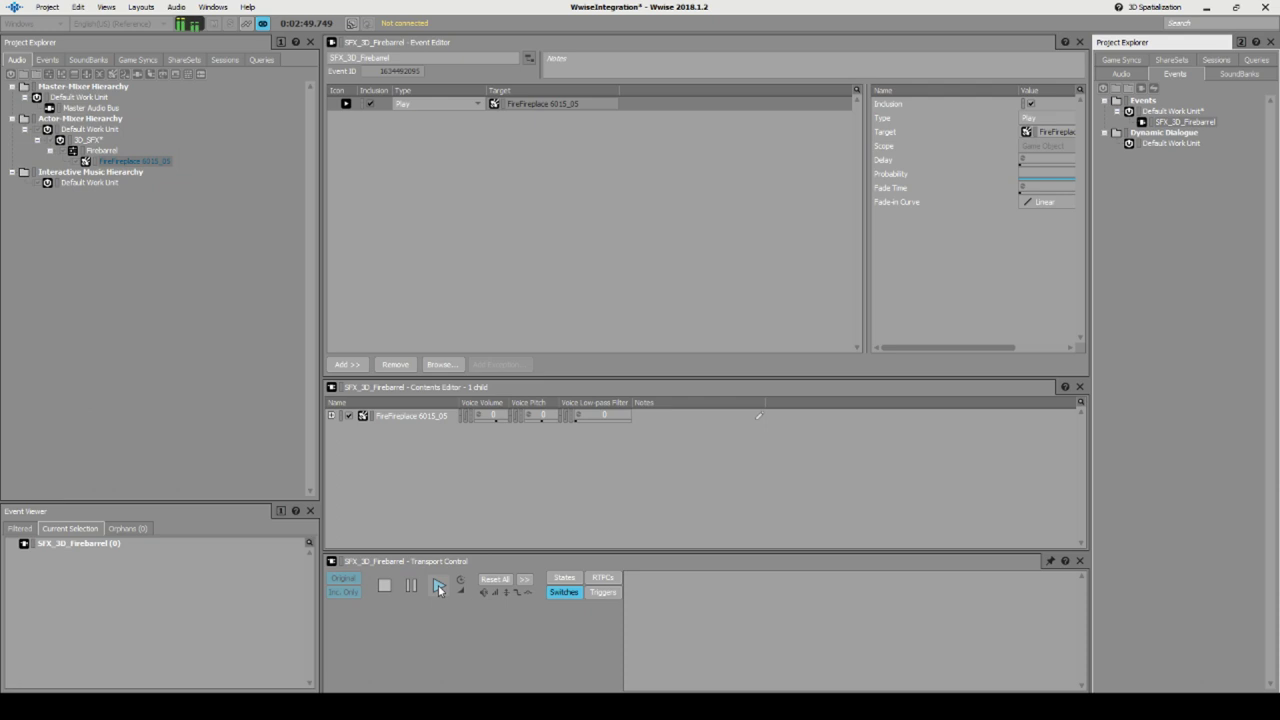
Add a second action targeting FireFireplace 6015_05 to the SFX_3D_Firebarrel event and change its type to Seek.
left_click_drag(866, 217, 739, 228)
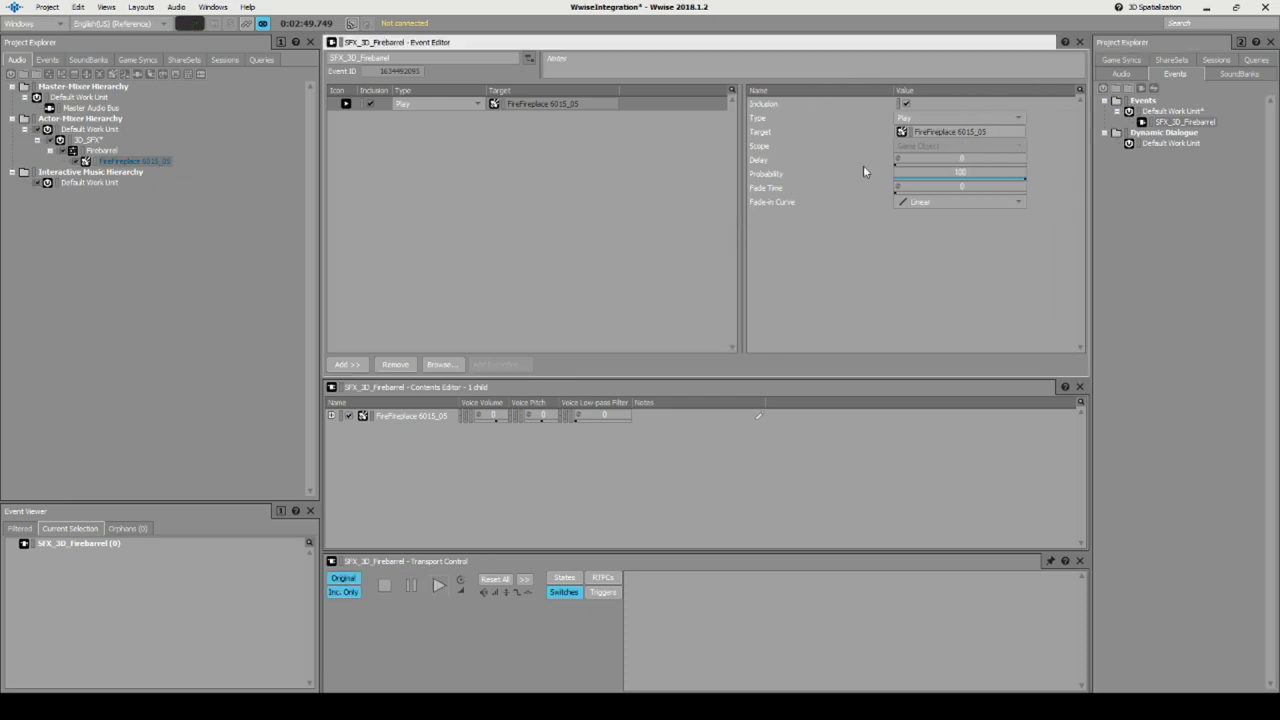
left_click_drag(160, 161, 540, 128)
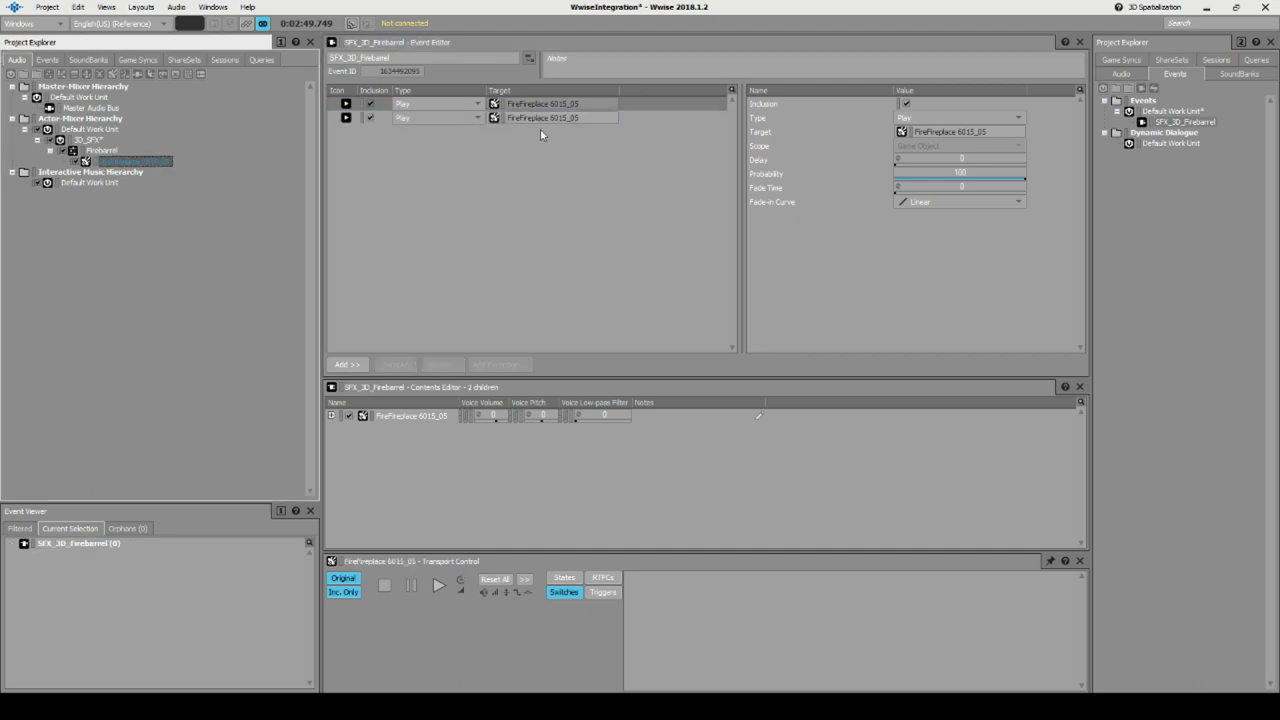
left_click(477, 118)
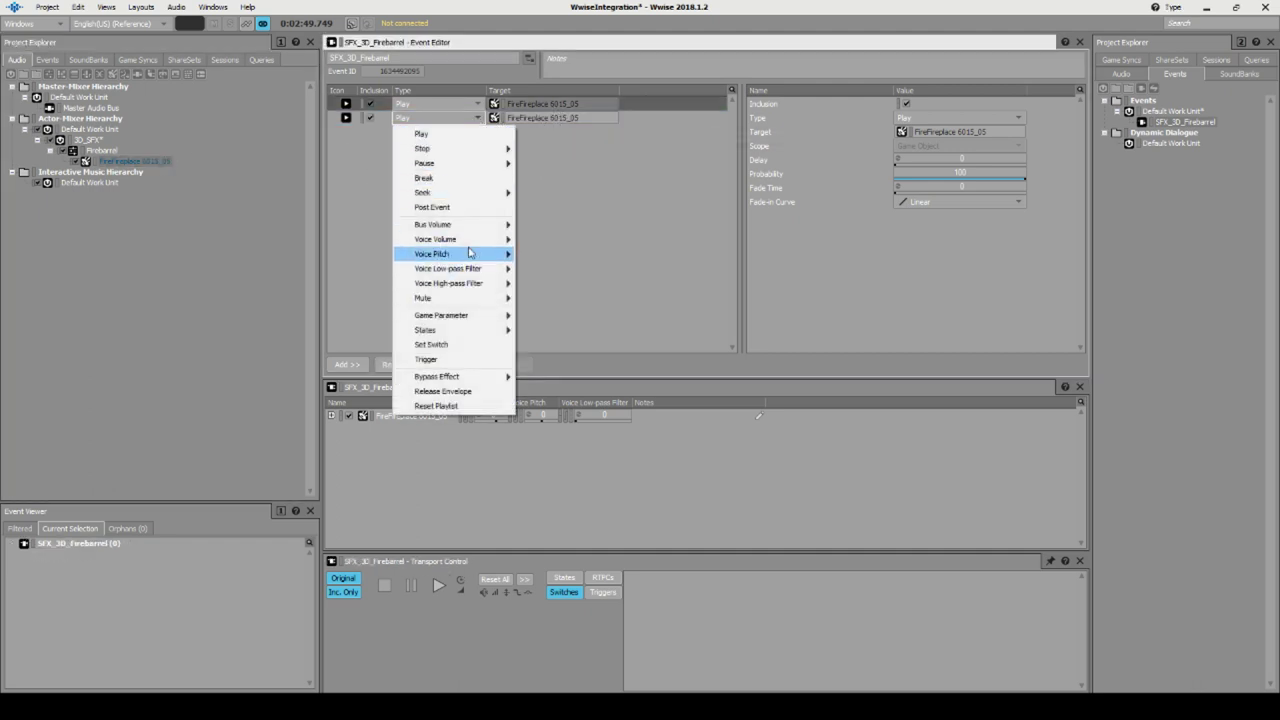
mouse_move(472, 193)
left_click(538, 193)
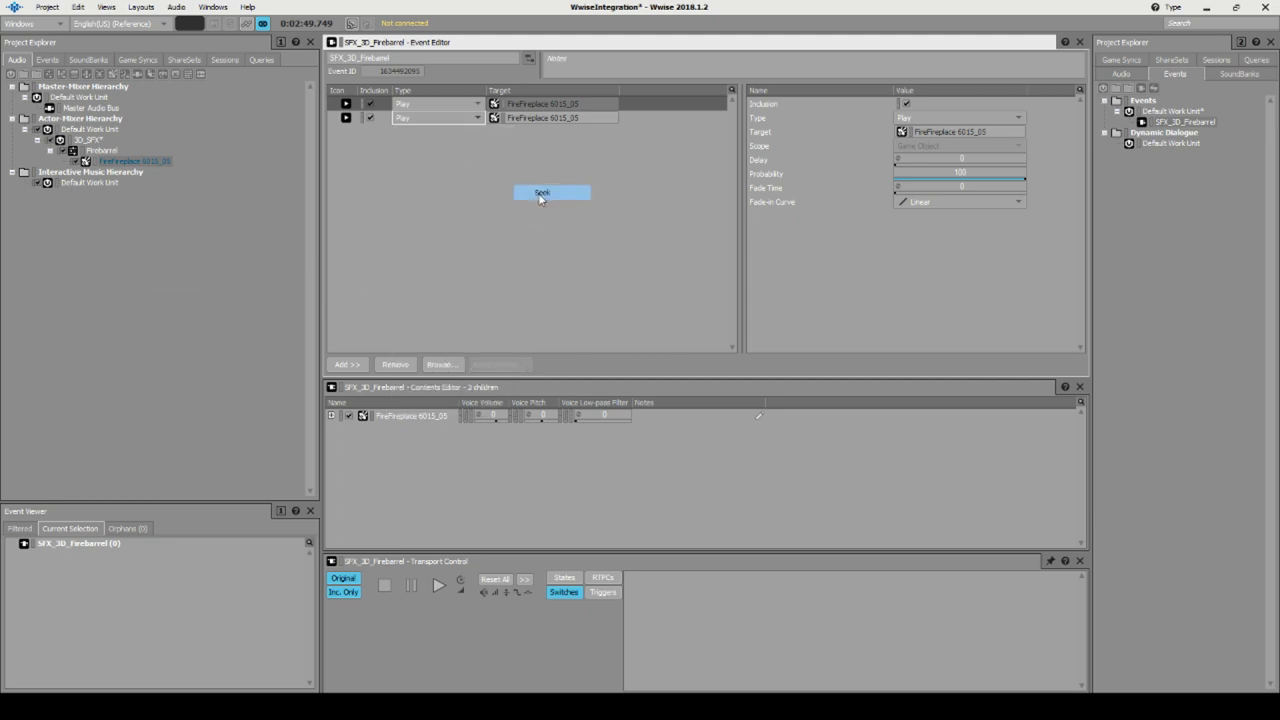
Set the Seek action's Seek Percent to 50.
left_click(544, 119)
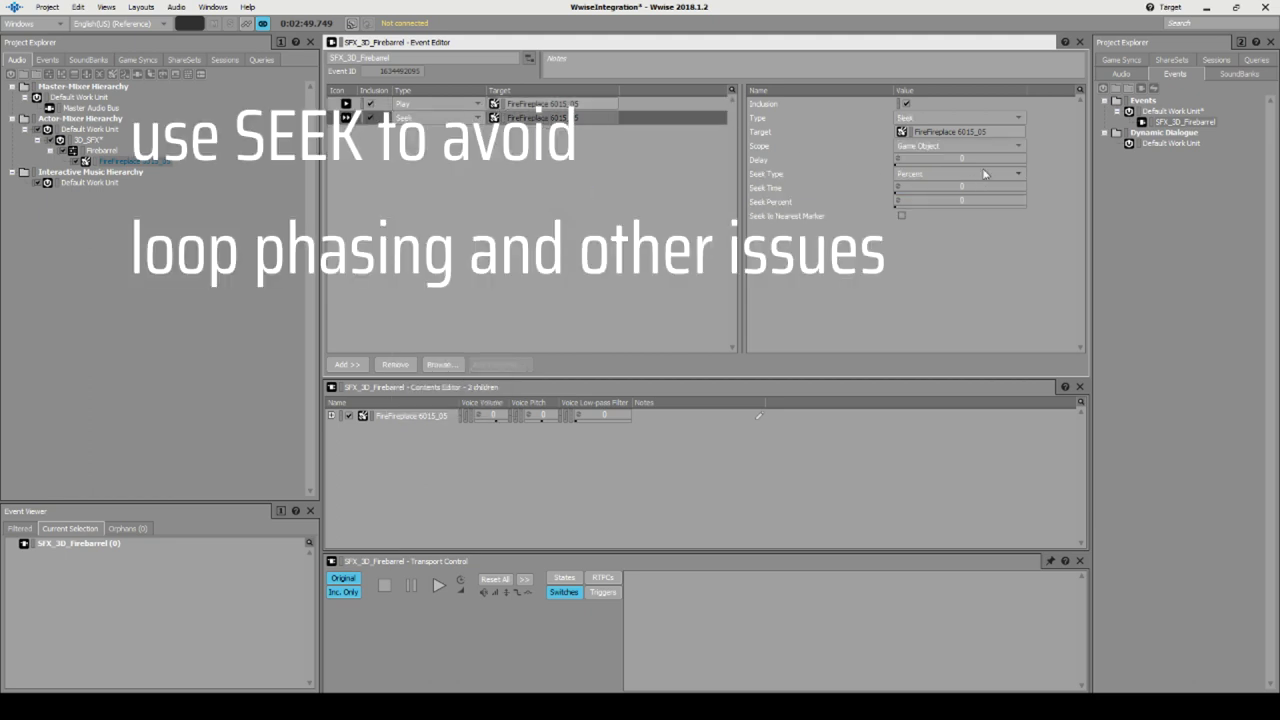
left_click(980, 201)
left_click(959, 200)
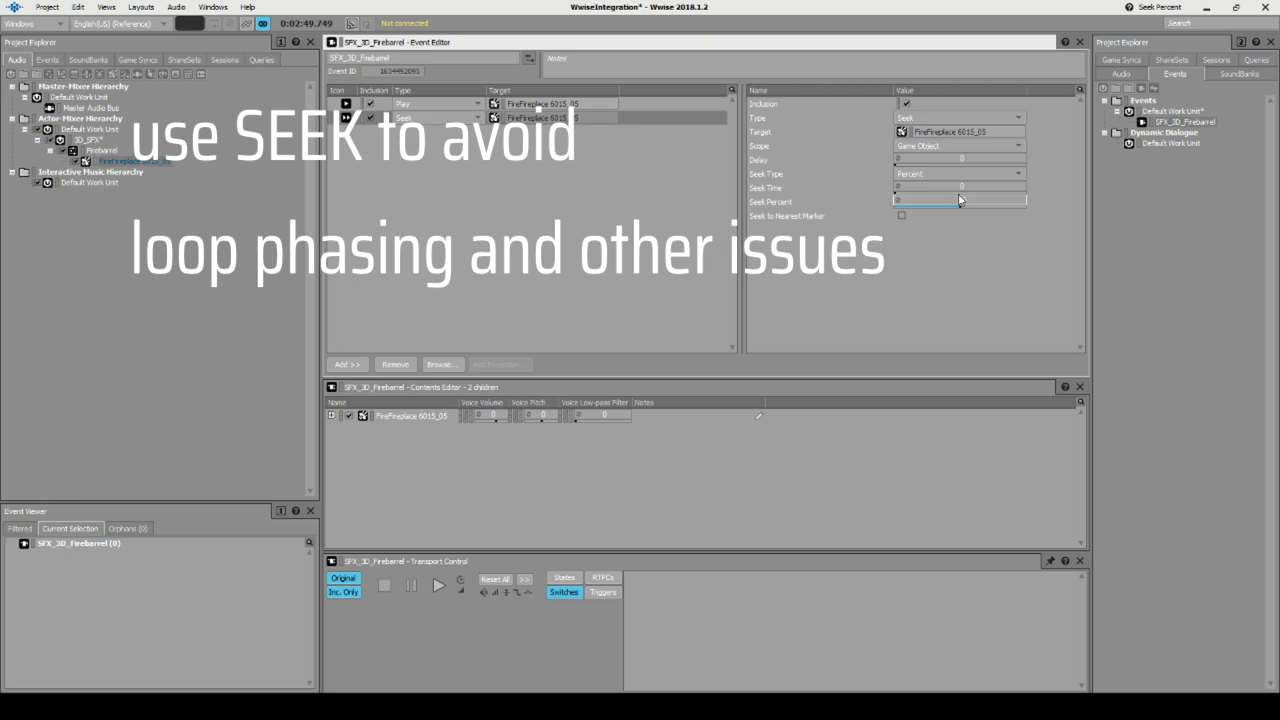
Enable the Seek Percent randomizer with a Min Offset of -40 and a Max Offset of 40, and audition the SFX_3D_Firebarrel event.
left_click(897, 199)
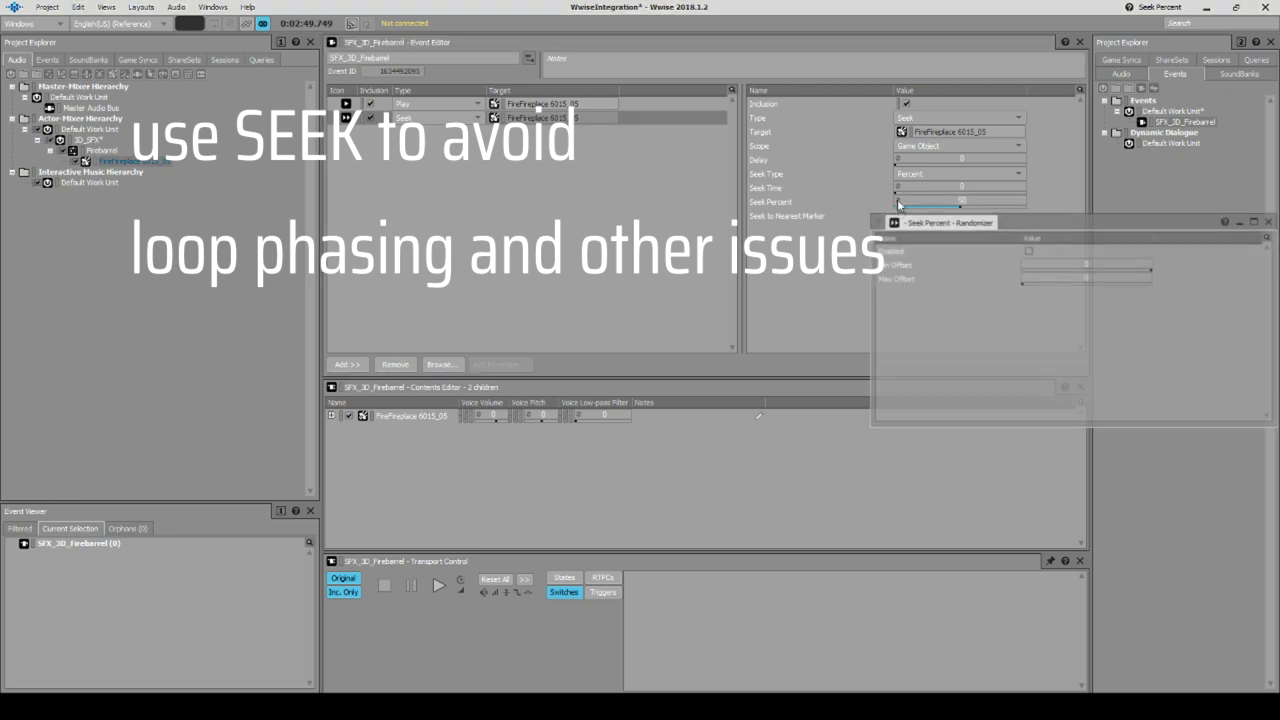
left_click_drag(1045, 220, 619, 149)
left_click(601, 178)
left_click(677, 191)
type("-40")
left_click(676, 203)
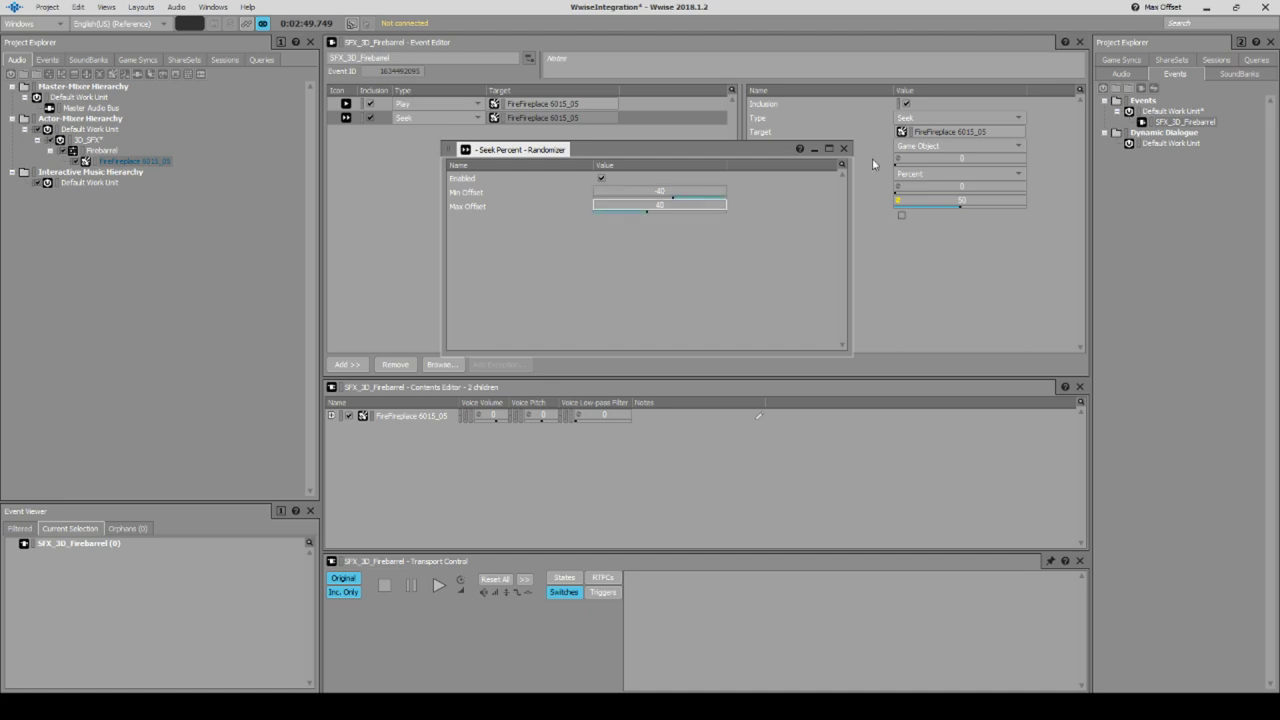
left_click(843, 148)
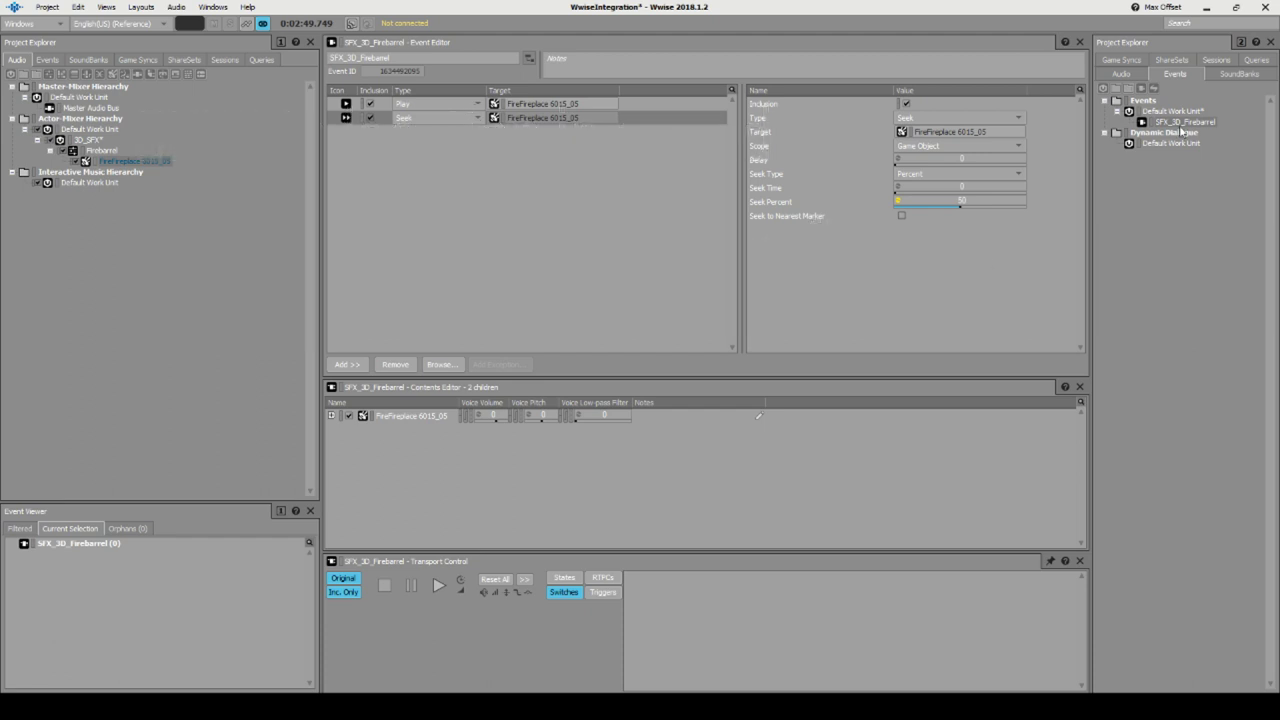
left_click(1174, 123)
key("space")
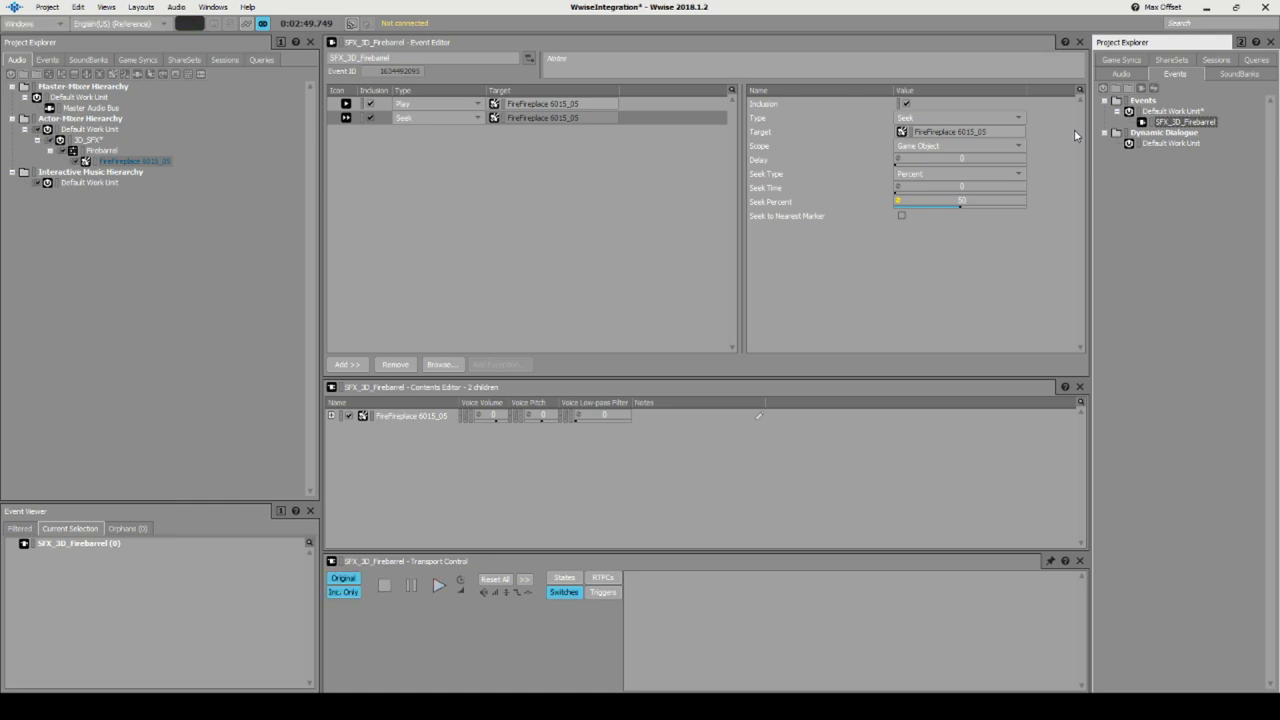
Set the Play action's Fade Time to 1 and play the SFX_3D_Firebarrel event repeatedly to audition the fade-in.
left_click(563, 105)
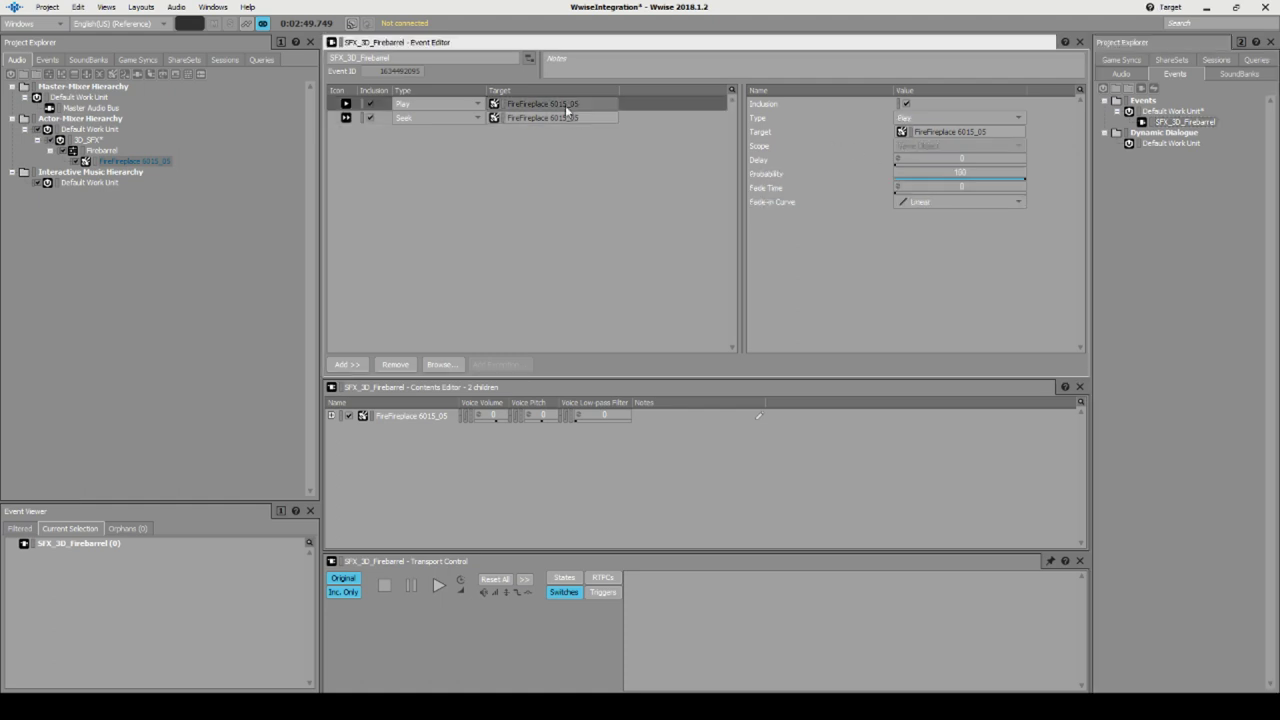
left_click(975, 188)
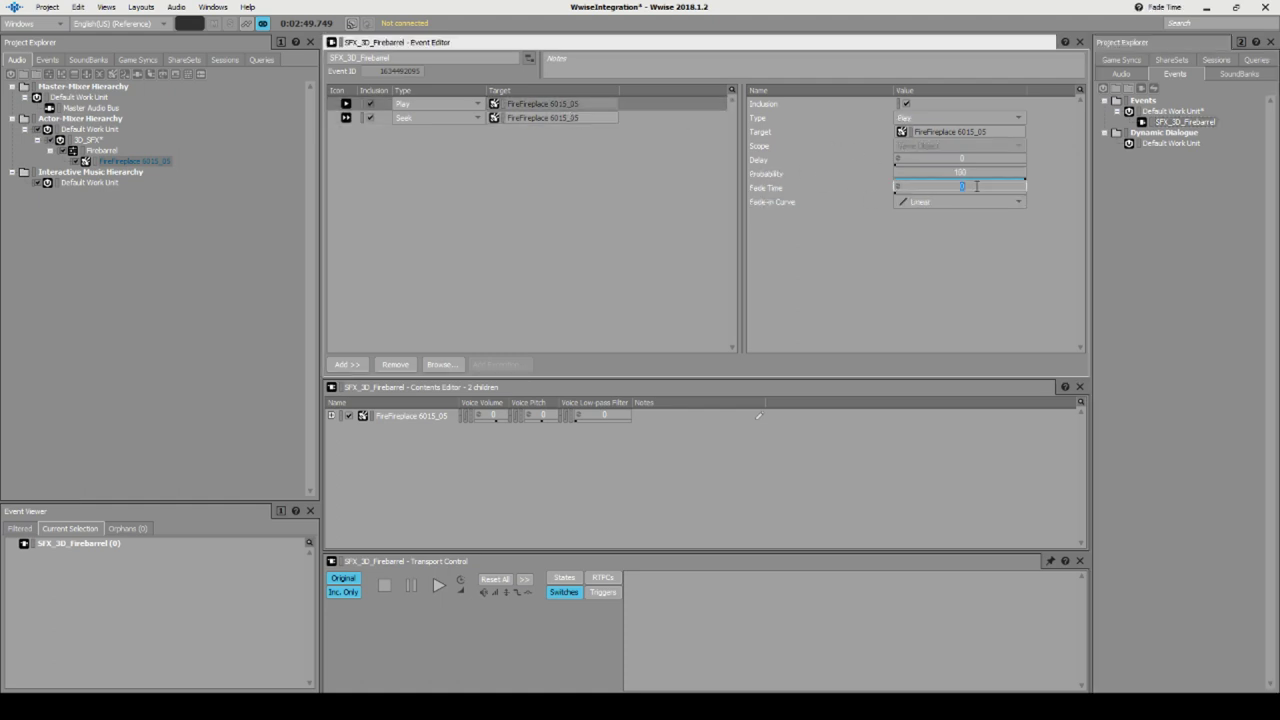
left_click(1183, 122)
key("space")
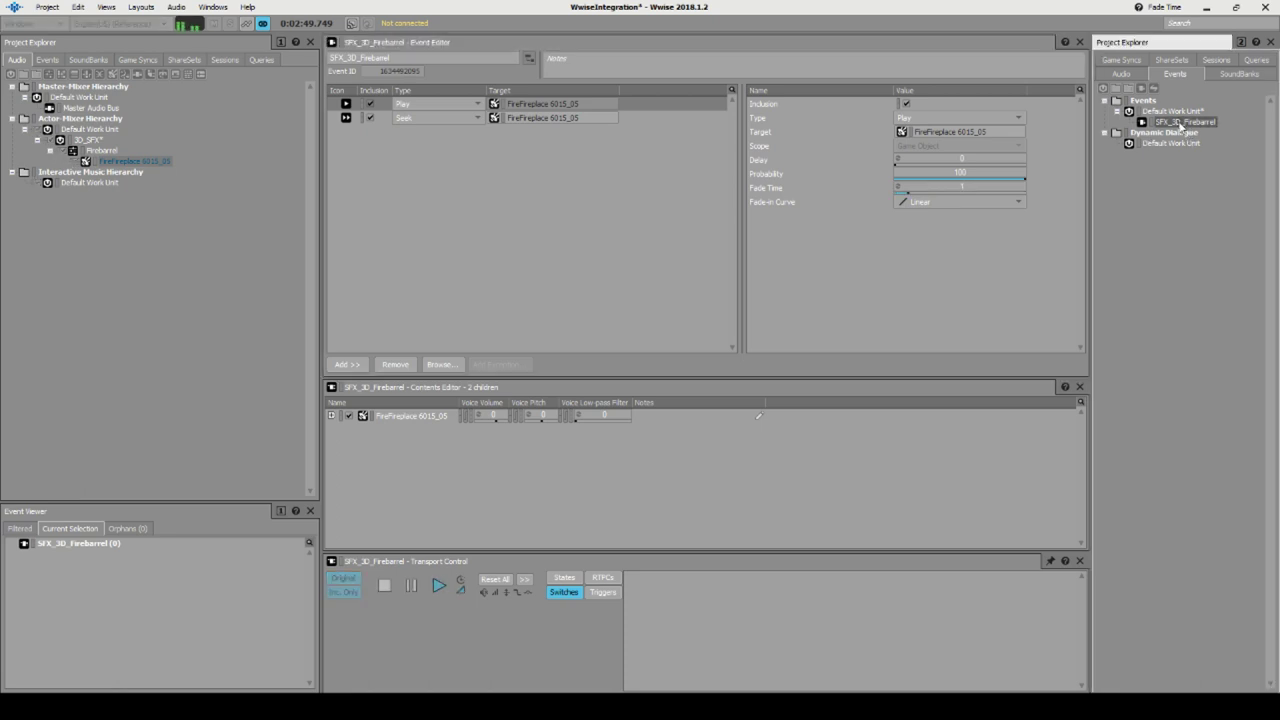
key("space")
key("space")
key("space")
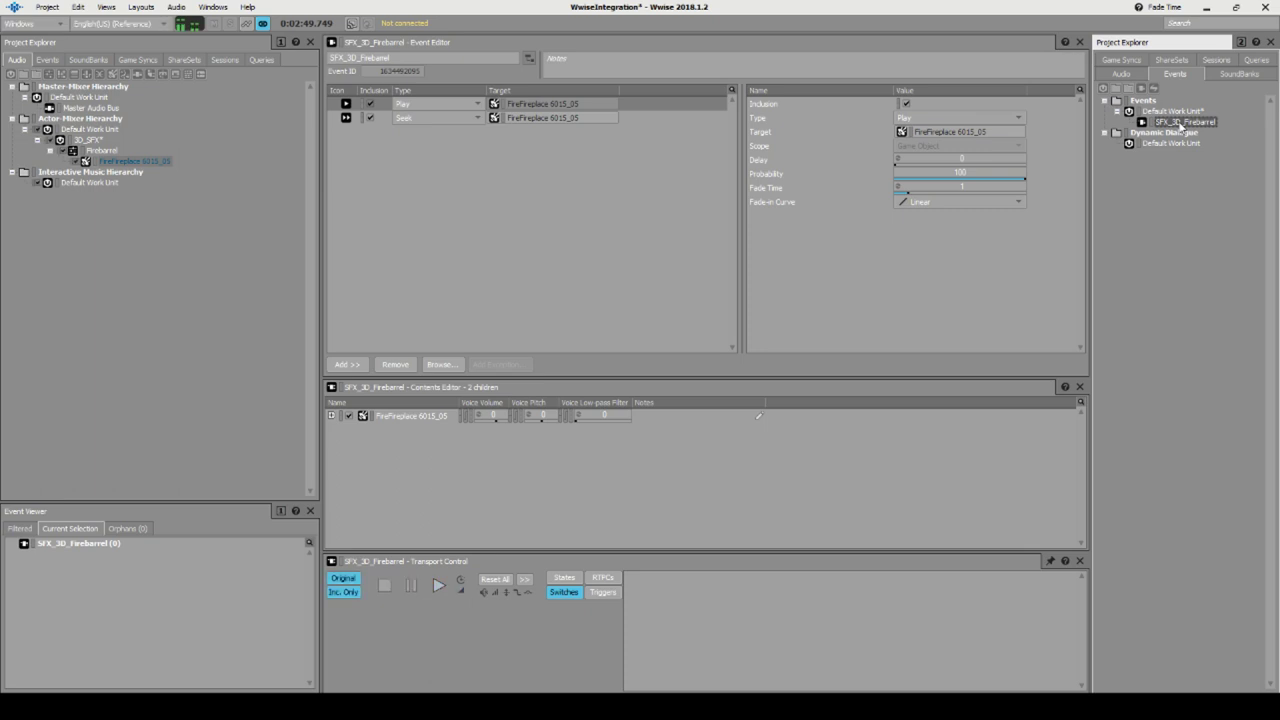
Save the project and duplicate the SFX_3D_Firebarrel event in the Default Work Unit, naming the copy SFX_3D_Firebarrel_stop.
key("ctrl+s")
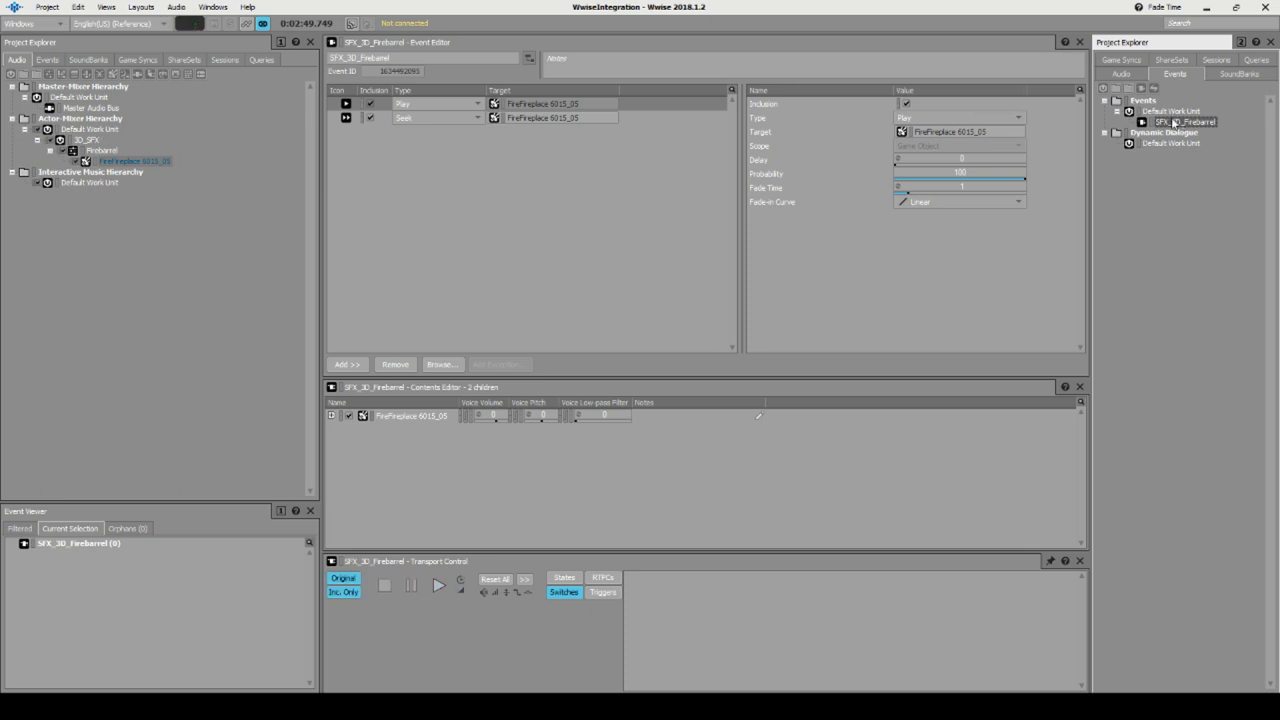
left_click(1175, 111)
key("ctrl+v")
left_click(1188, 133)
left_click(1207, 134)
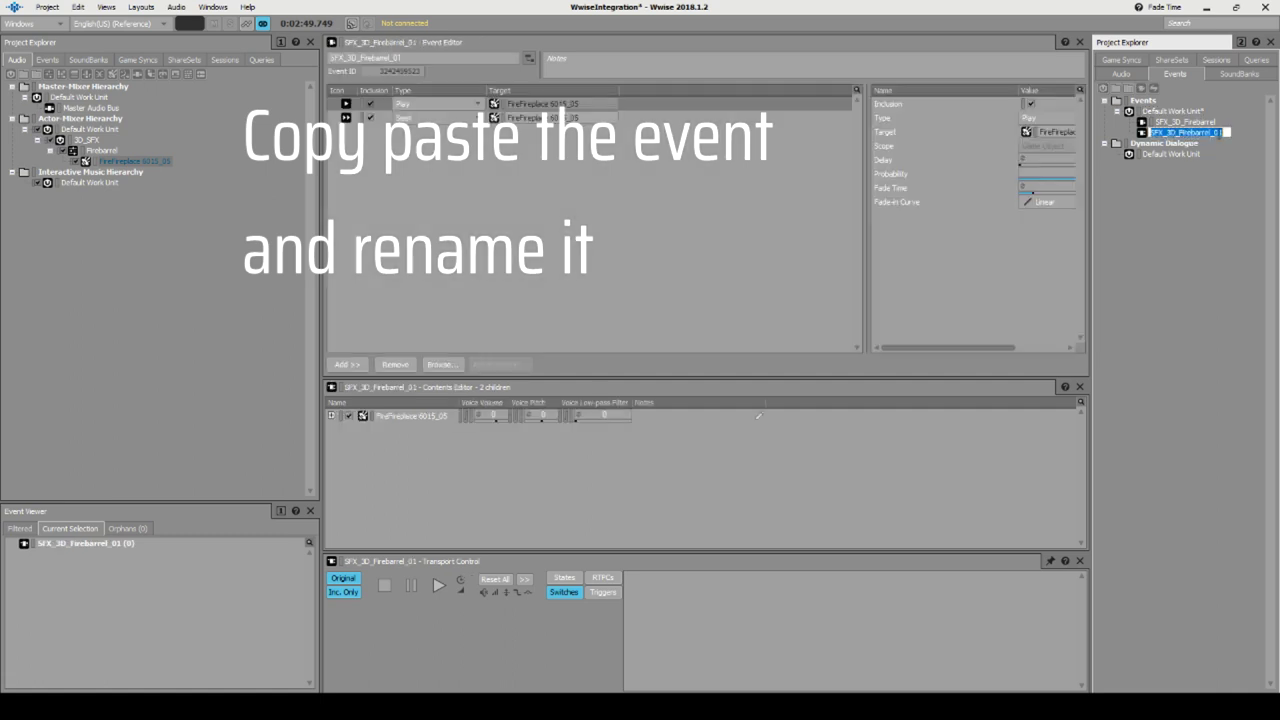
key("BackSpace")
key("BackSpace")
type("stop")
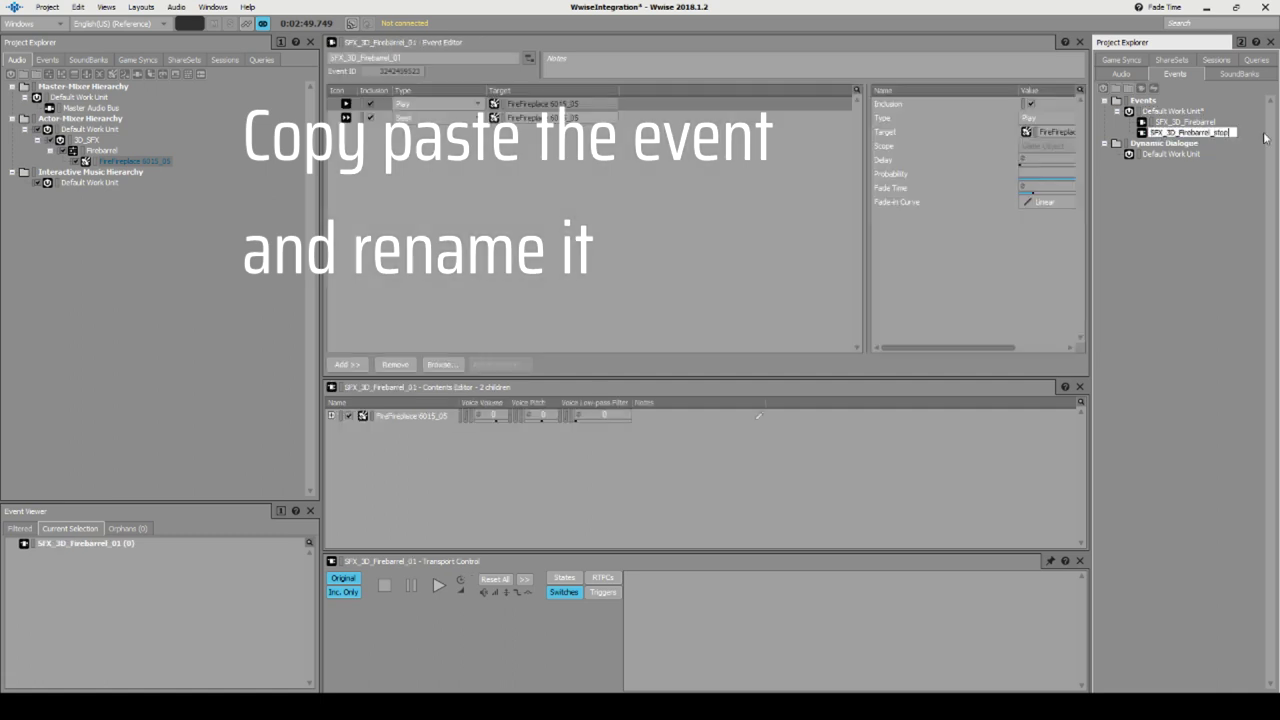
key("Return")
Remove the Seek action from the SFX_3D_Firebarrel_stop event and change its Play action to Stop.
left_click(1188, 123)
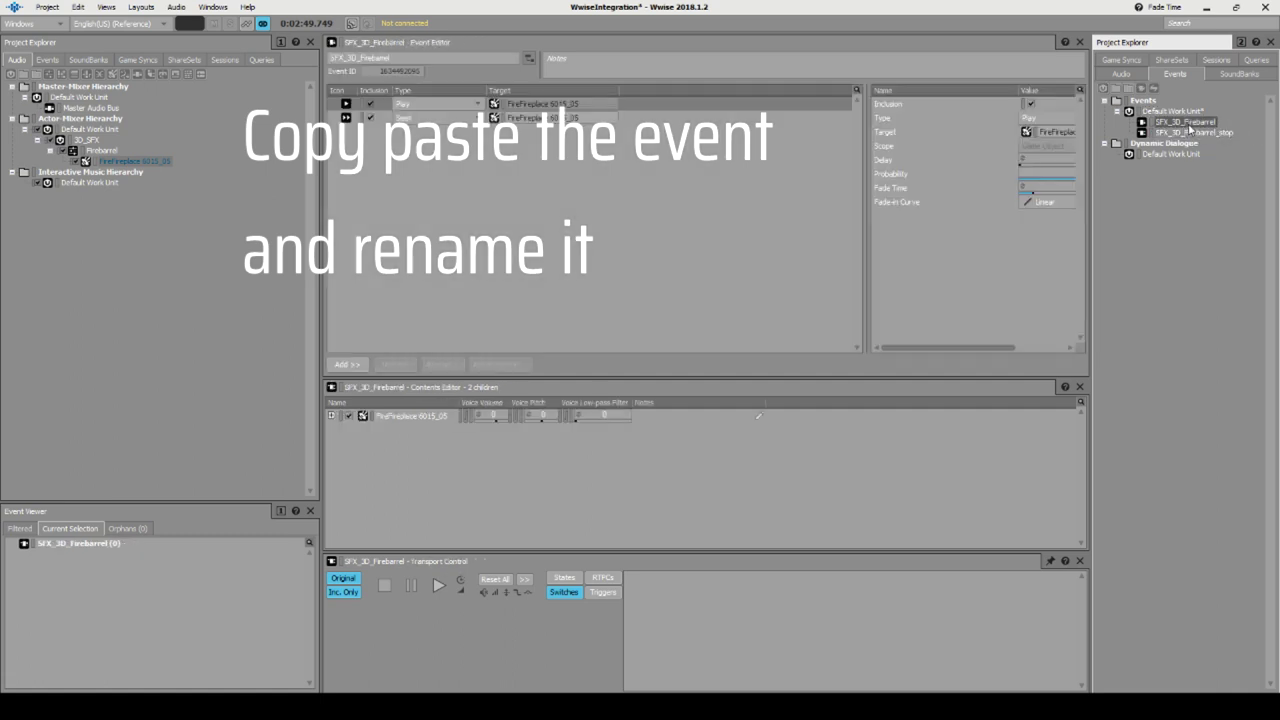
left_click(1192, 133)
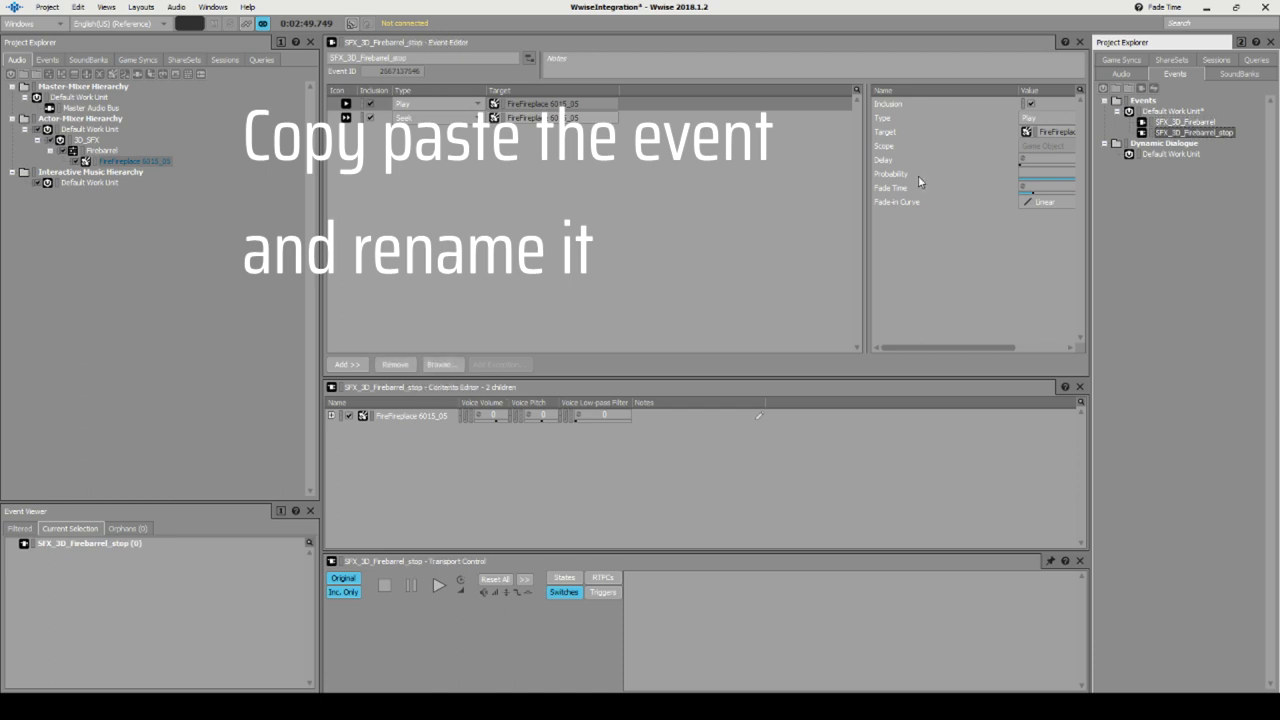
left_click(500, 117)
key("Delete")
left_click(476, 103)
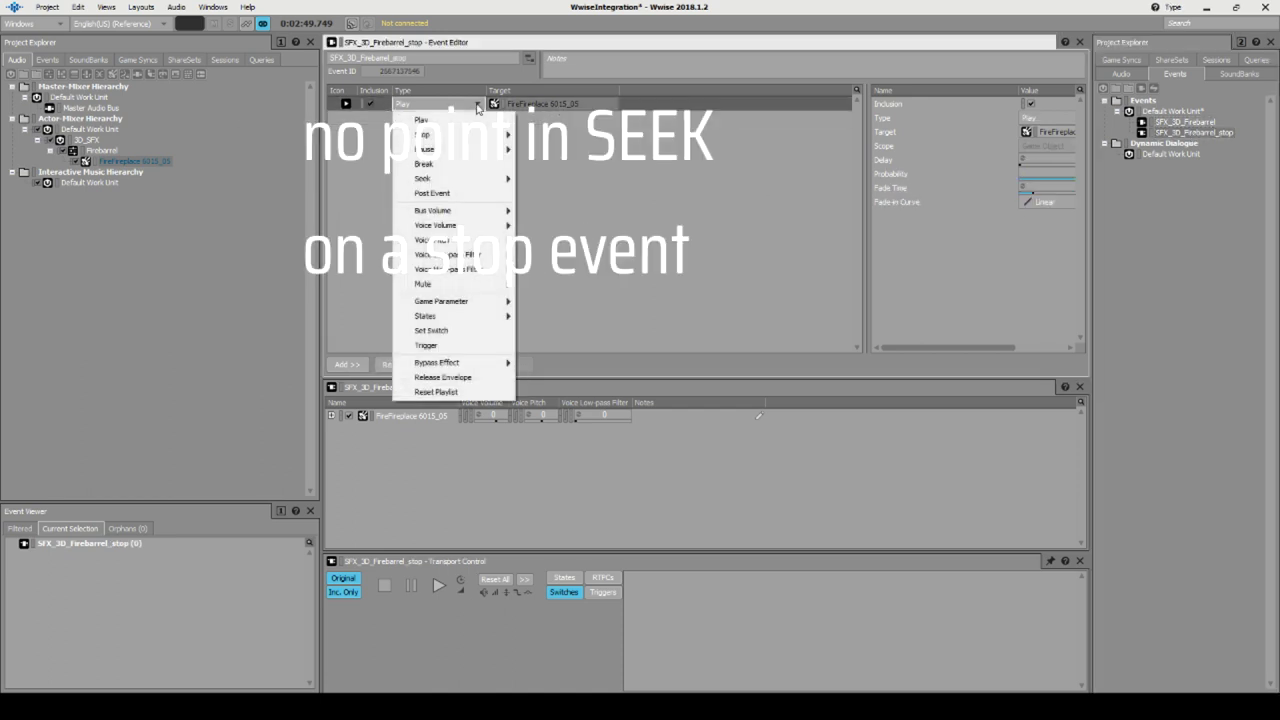
left_click(476, 135)
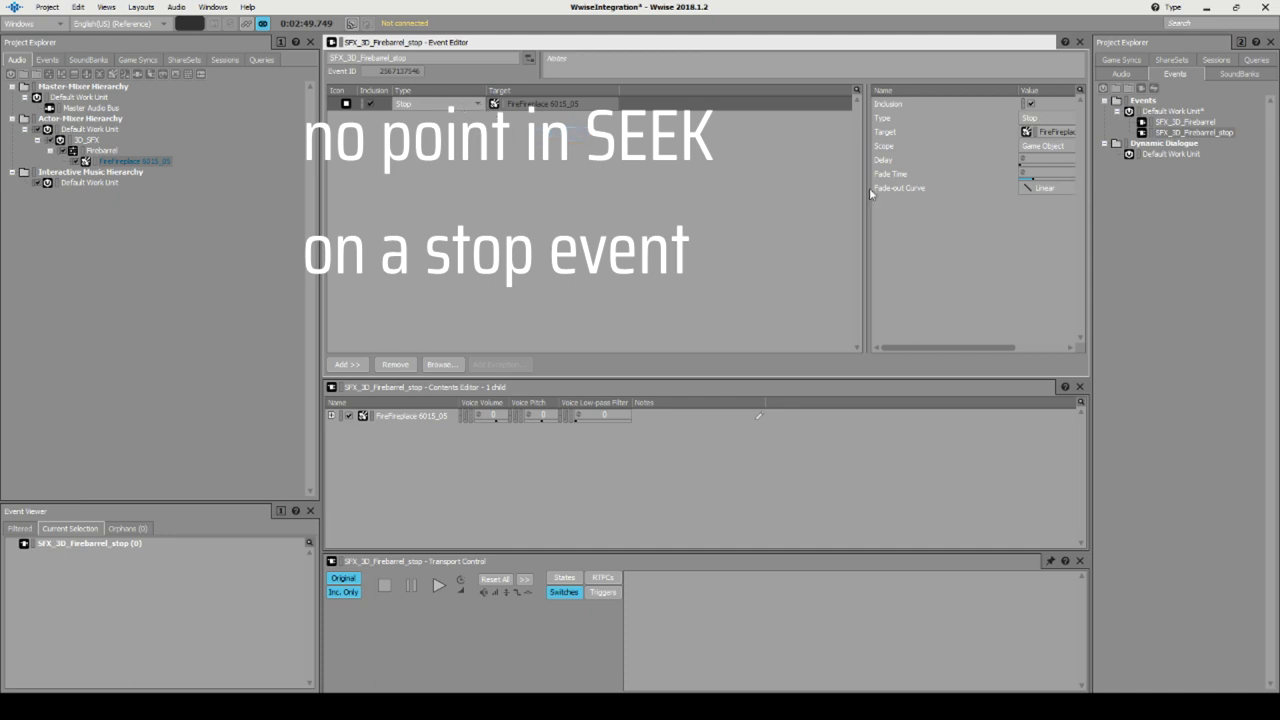
left_click_drag(865, 188, 761, 188)
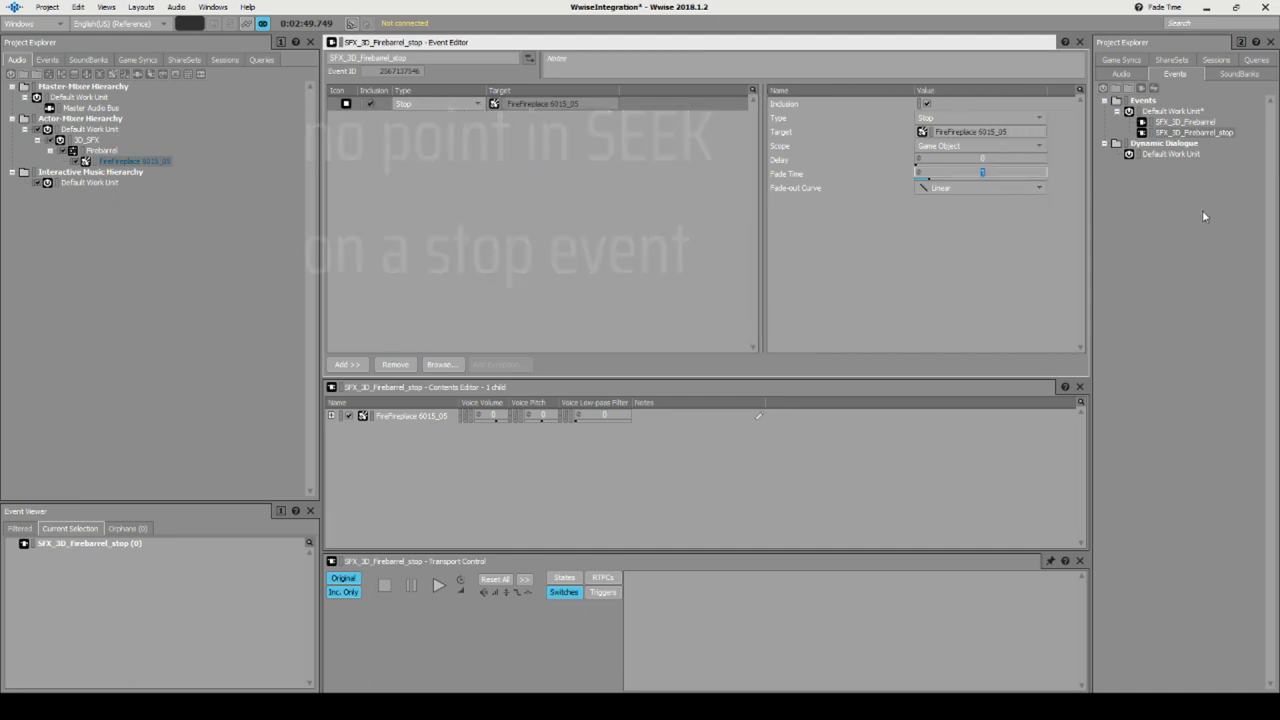
Audition the SFX_3D_Firebarrel event and compare its actions with those of SFX_3D_Firebarrel_stop.
left_click(1208, 127)
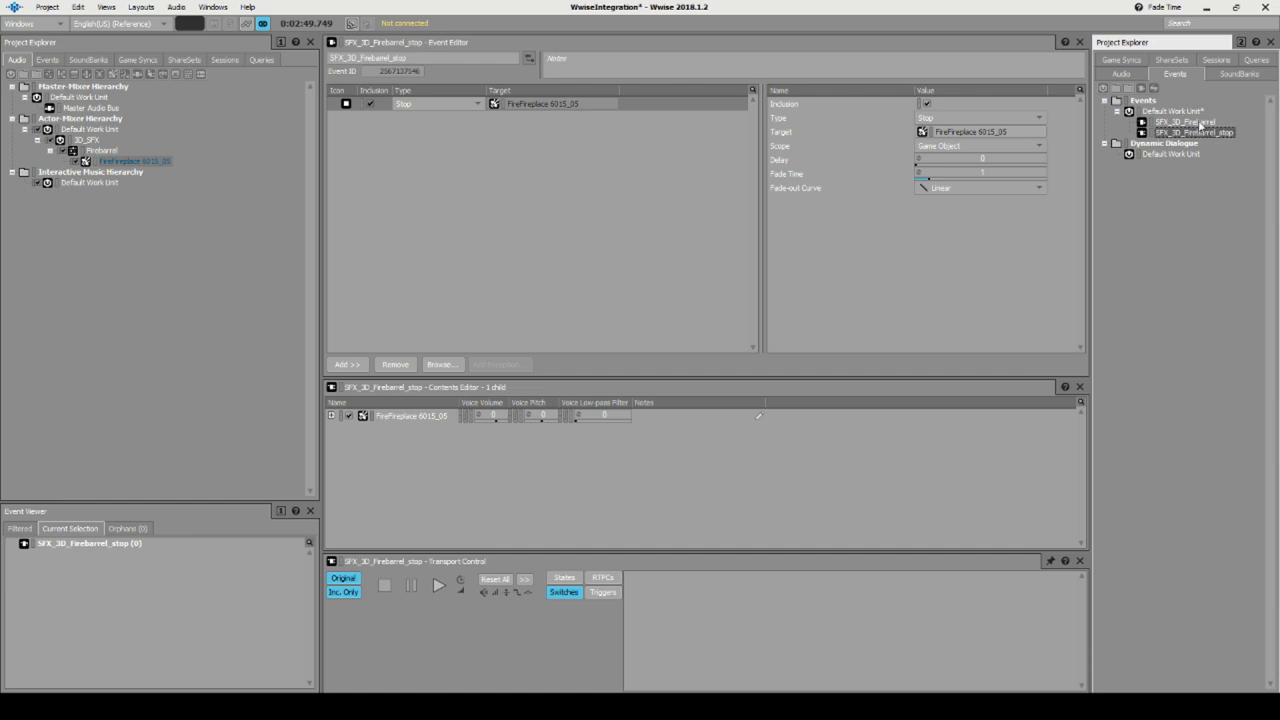
left_click(1200, 122)
key("Return")
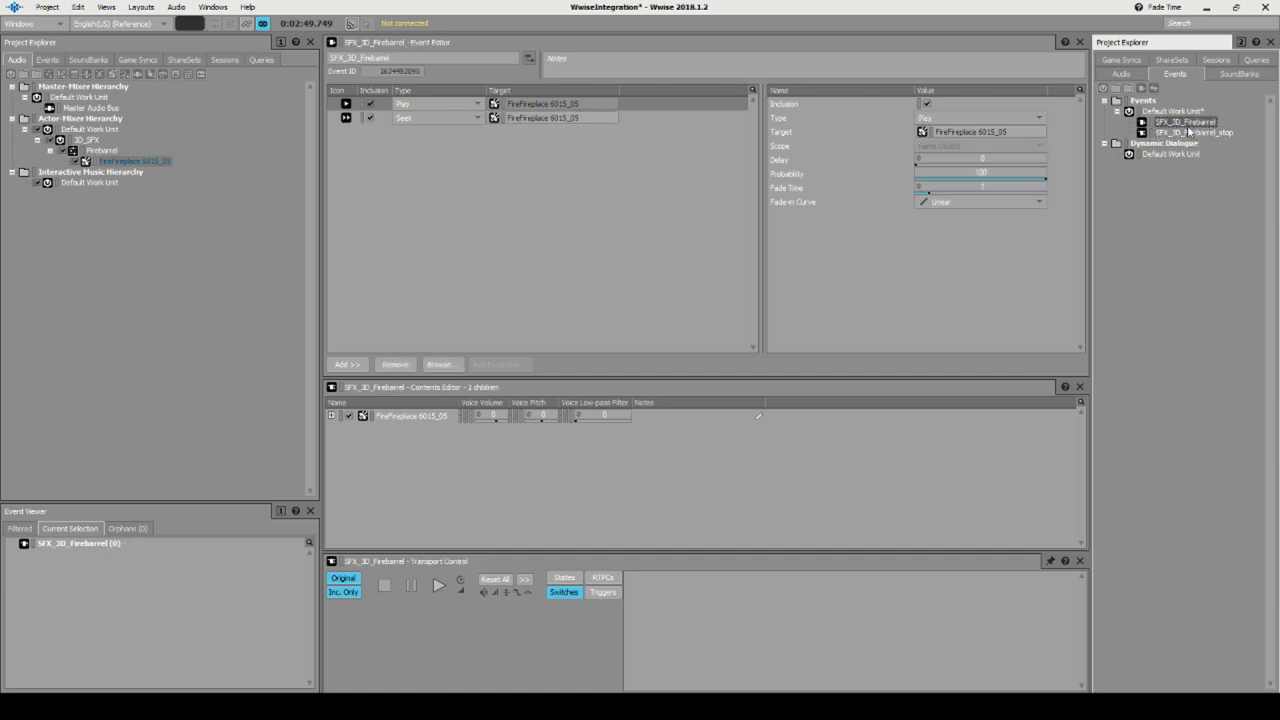
key("space")
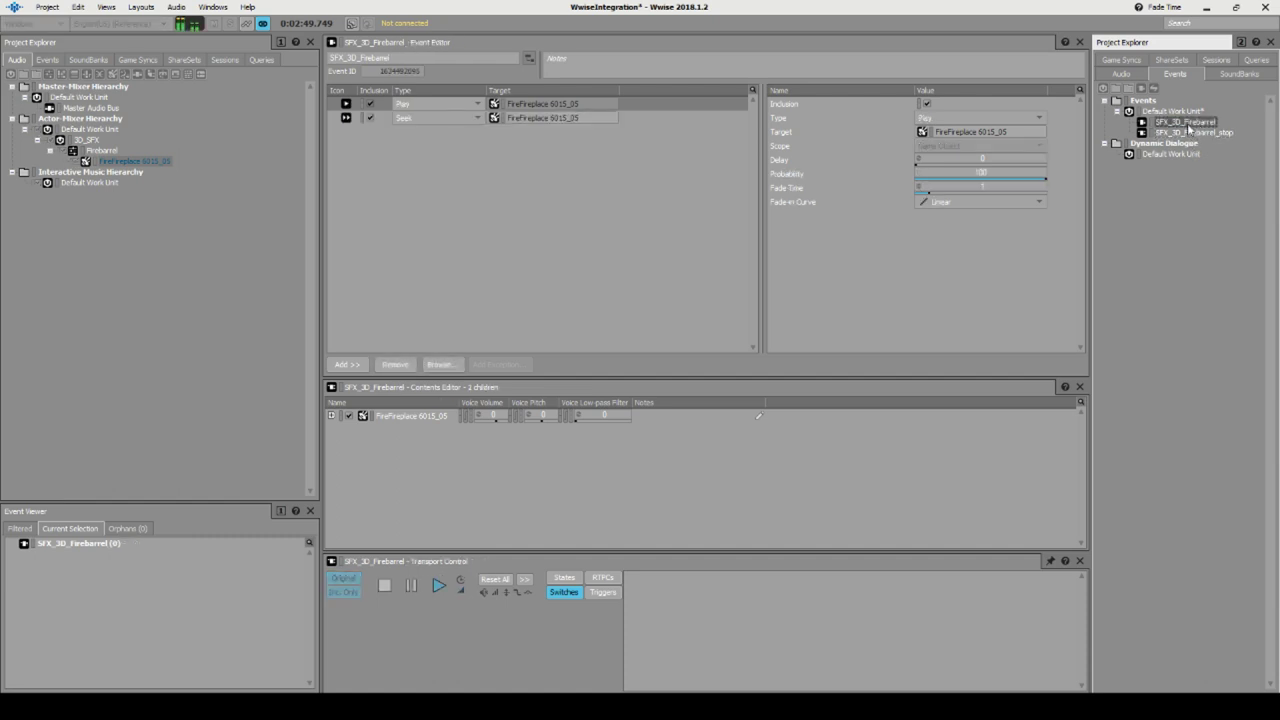
left_click(1192, 133)
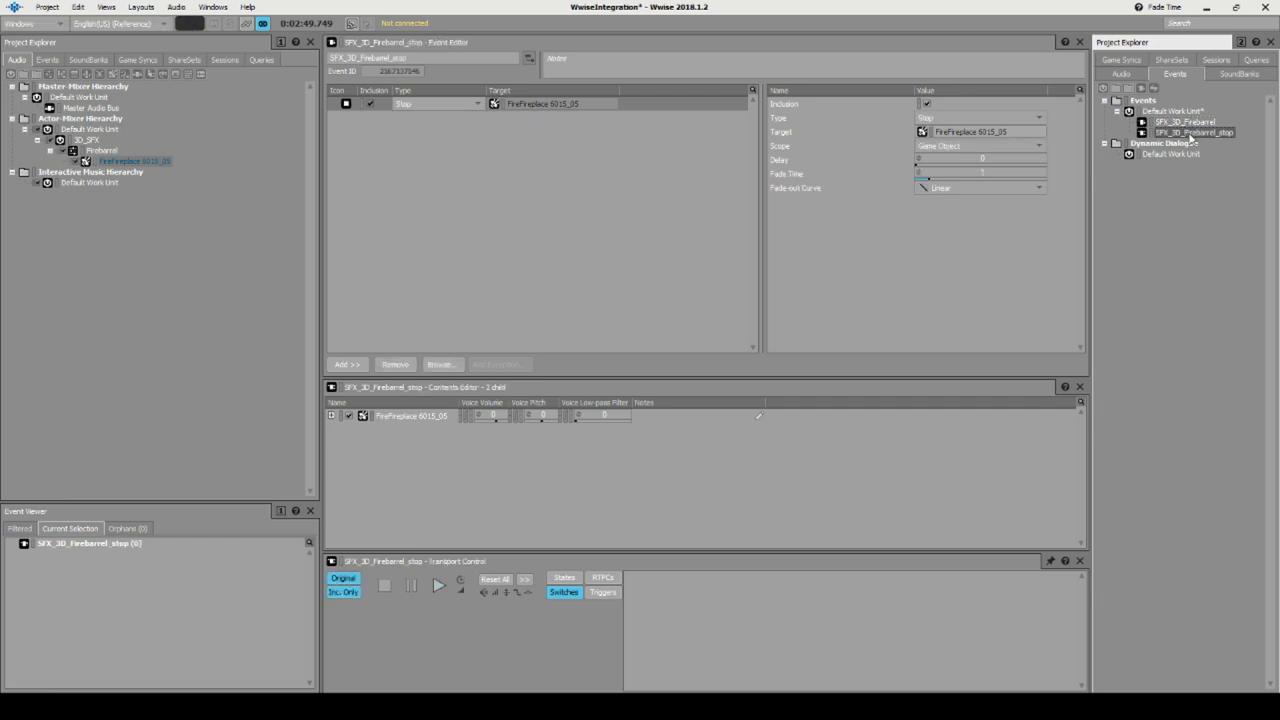
left_click(1190, 122)
left_click(1195, 134)
Switch to Unity to examine the WwAudioEmitter's event fields and collider radius, and review both Firebarrel events back in Wwise.
key("alt+Tab")
left_click(56, 247)
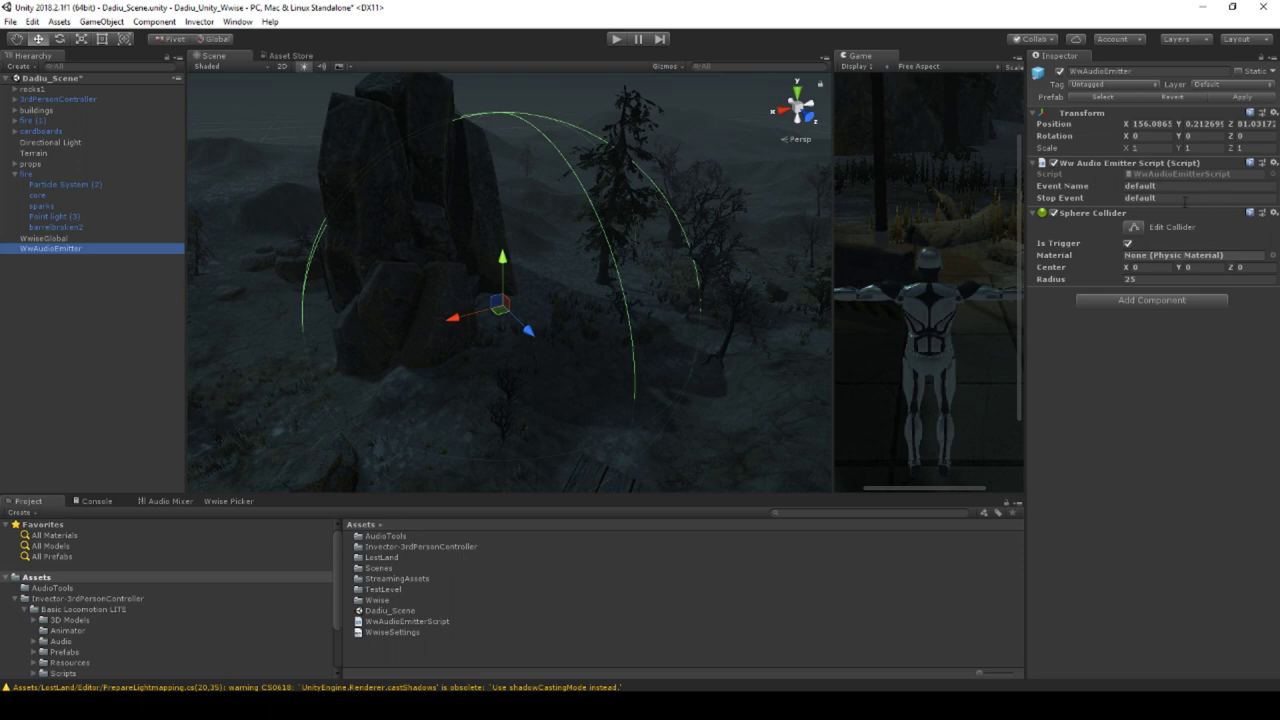
left_click(1150, 280)
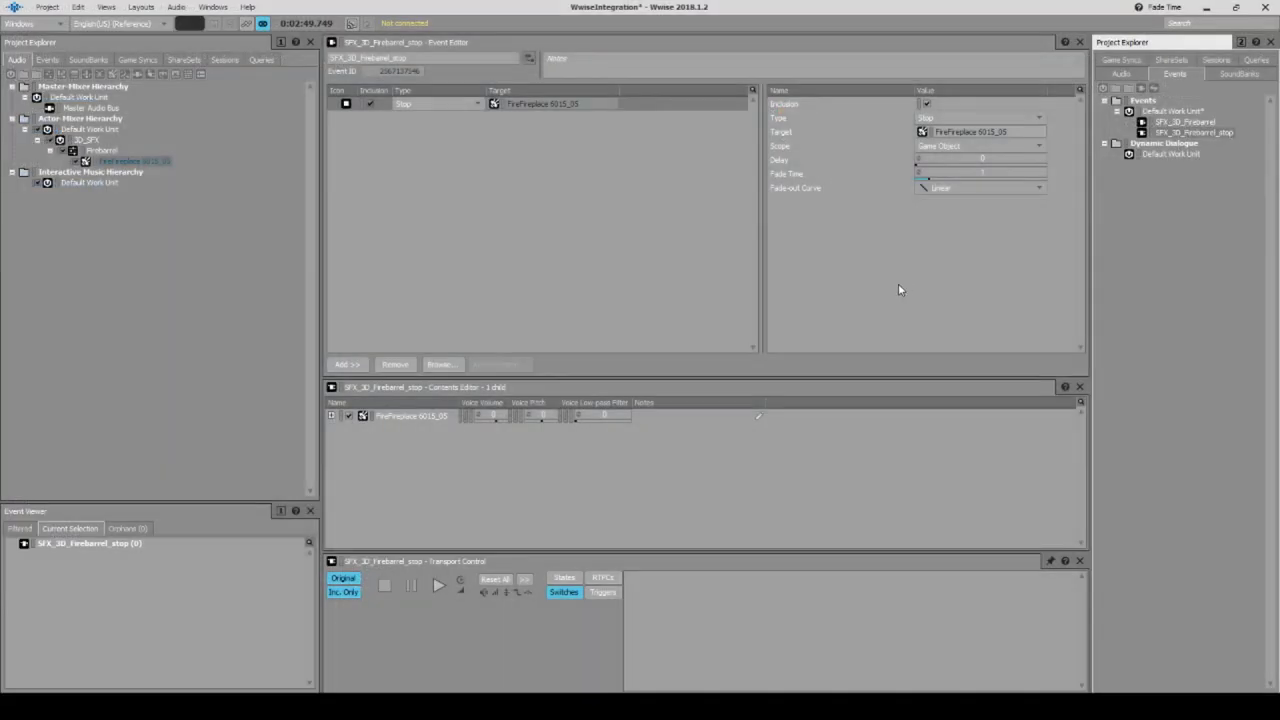
left_click(1205, 122)
left_click(1206, 132)
left_click(1207, 124)
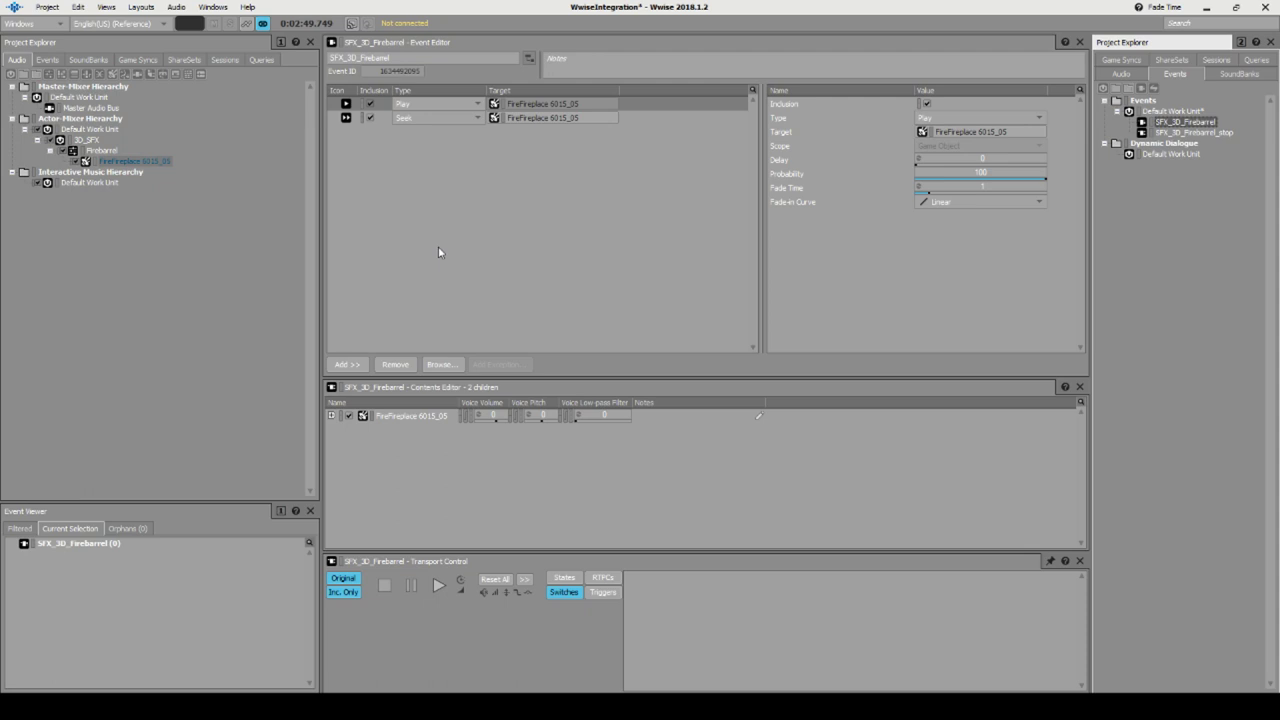
Open the SoundBank Manager and generate the Main SoundBank.
key("F7")
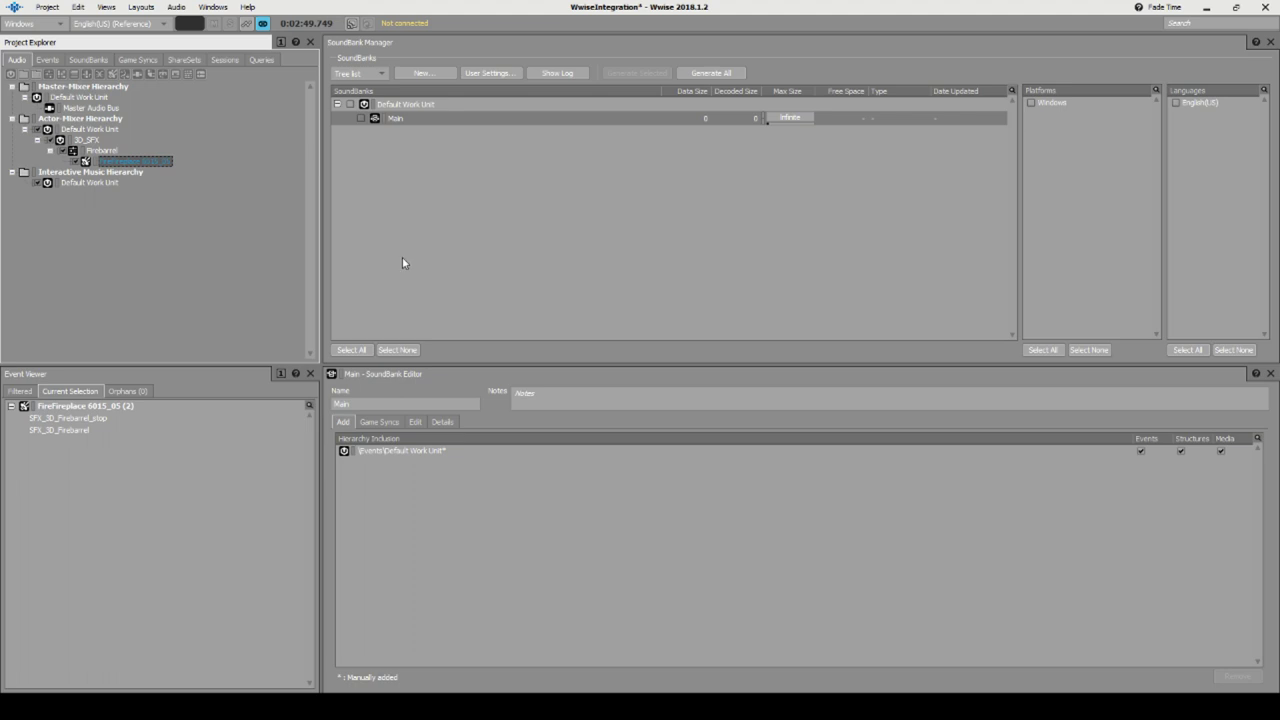
right_click(396, 120)
left_click(447, 144)
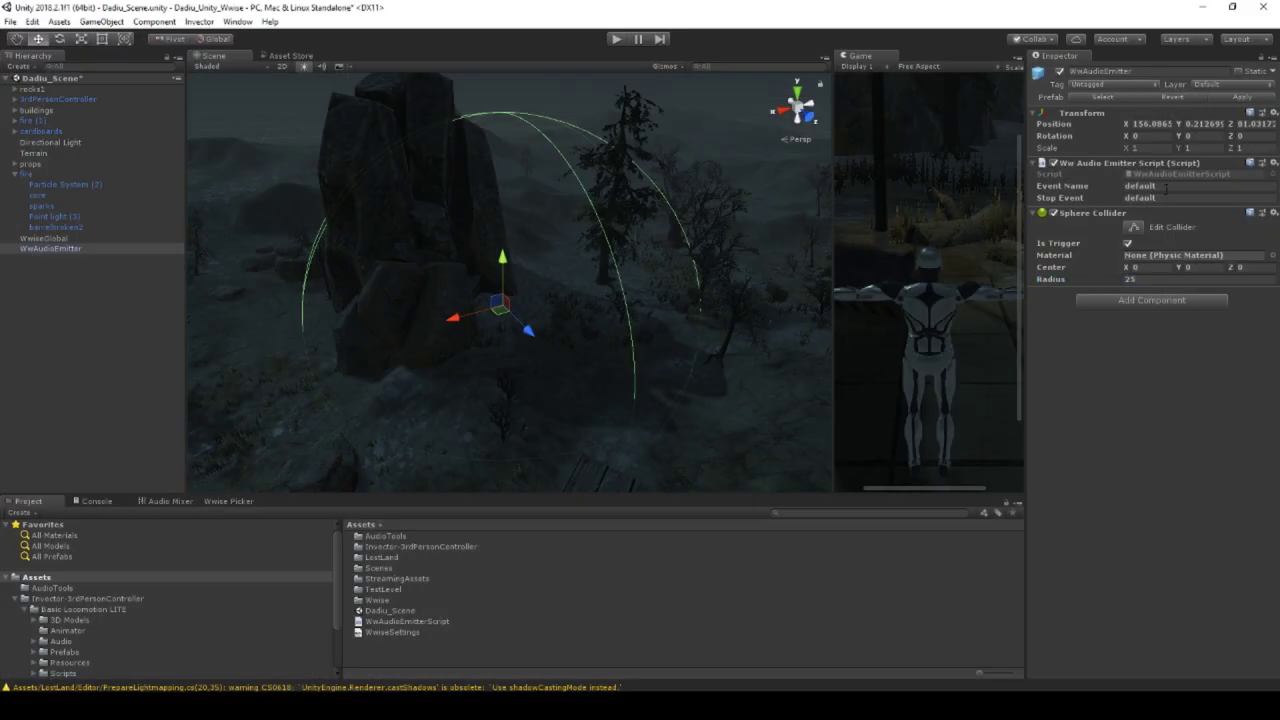
In Unity, expand WwiseIntegration to the Events Default Work Unit in the Wwise Picker, select SFX_3D_Firebarrel and generate the SoundBanks.
left_click(1165, 187)
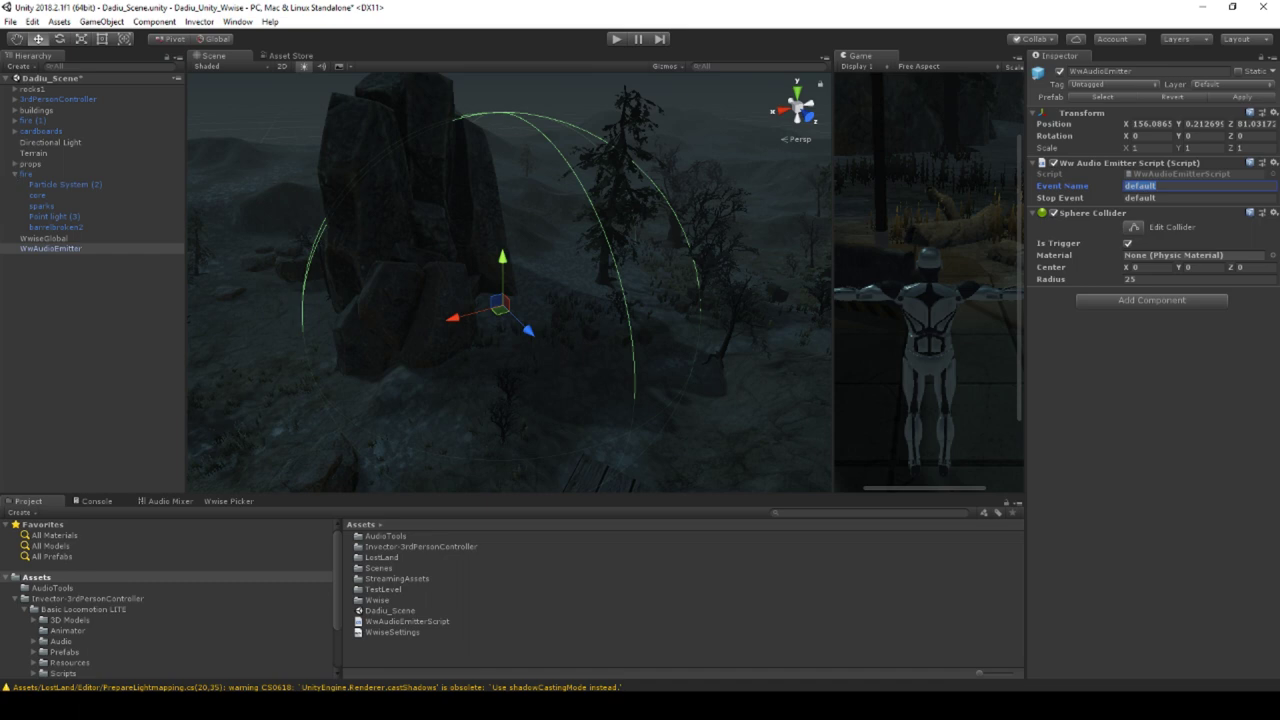
left_click(236, 501)
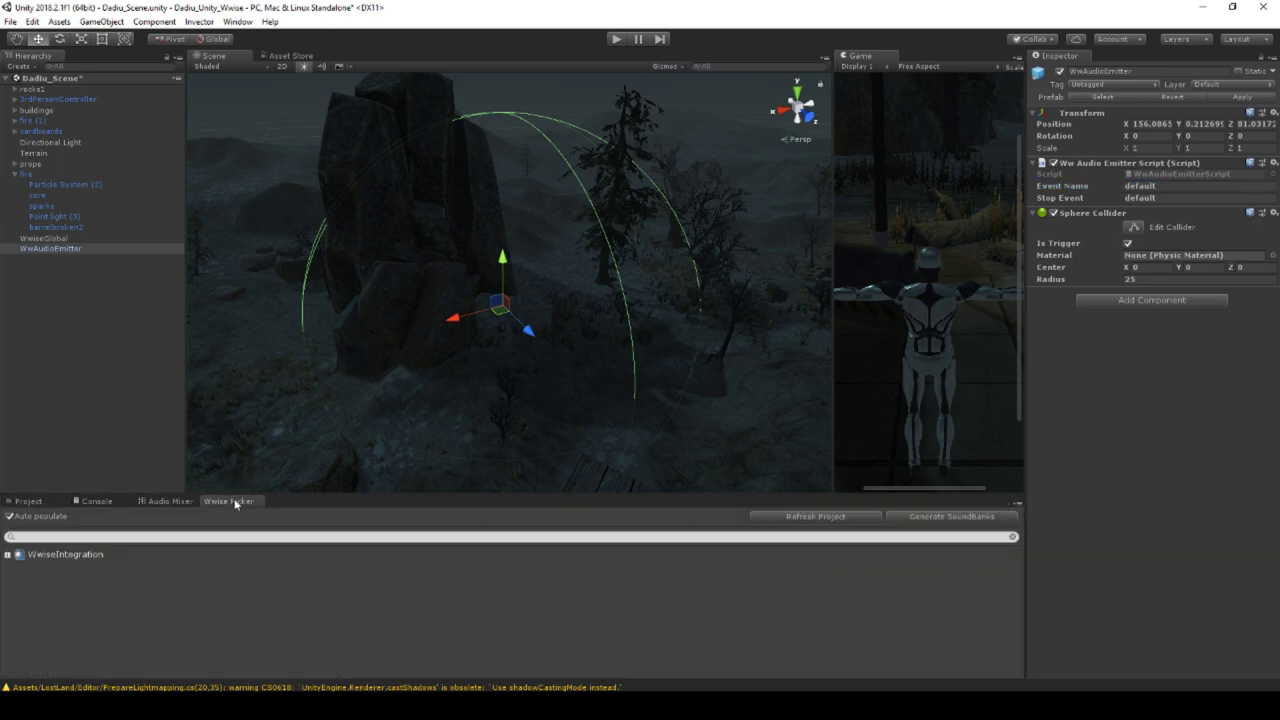
left_click(7, 554)
left_click(18, 565)
left_click(29, 576)
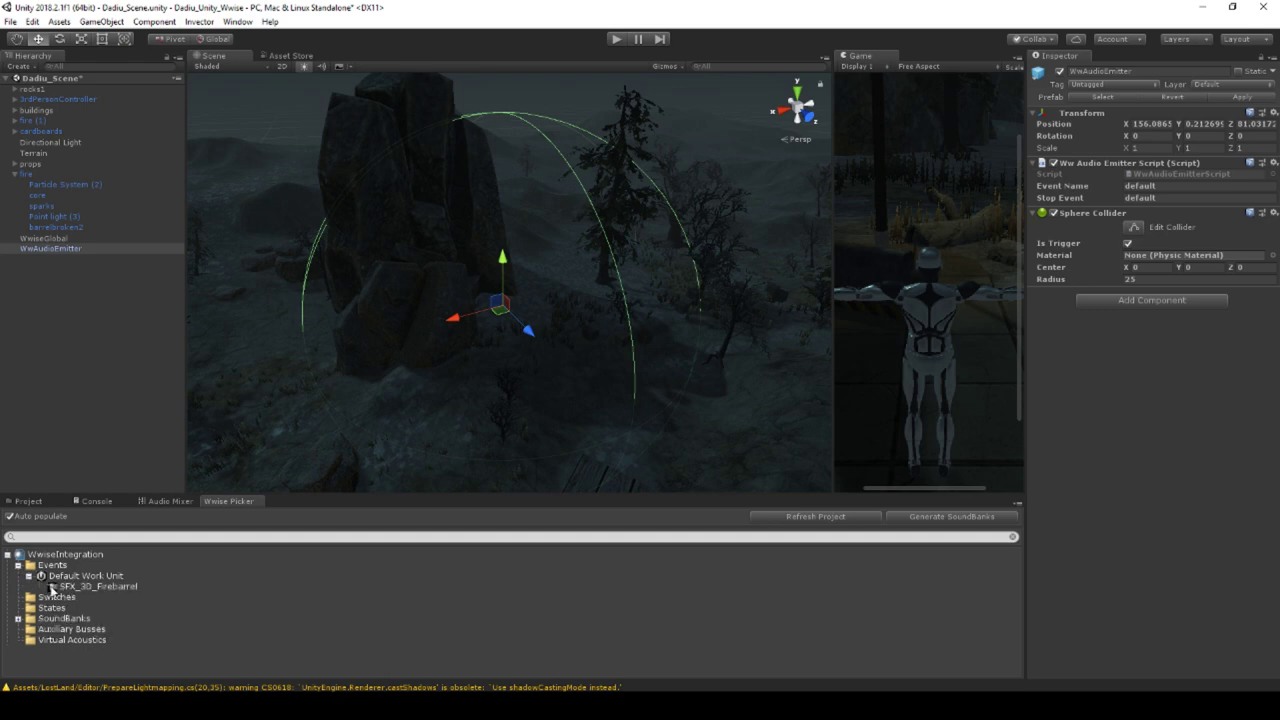
left_click(100, 586)
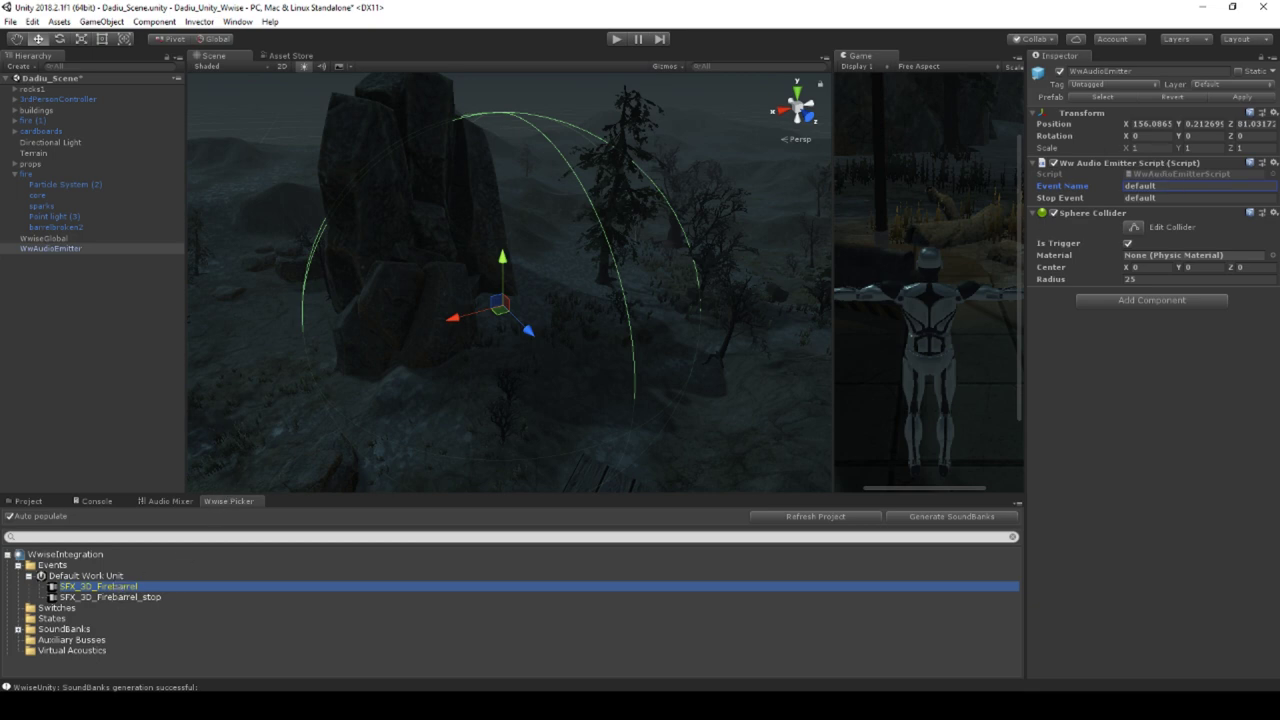
Set the WwAudioEmitter's Event Name to SFX_3D_Firebarrel and Stop Event to SFX_3D_Firebarrel_stop, and save the scene.
left_click(1056, 189)
type("SFX_3D_Firebarrel")
left_click(1183, 198)
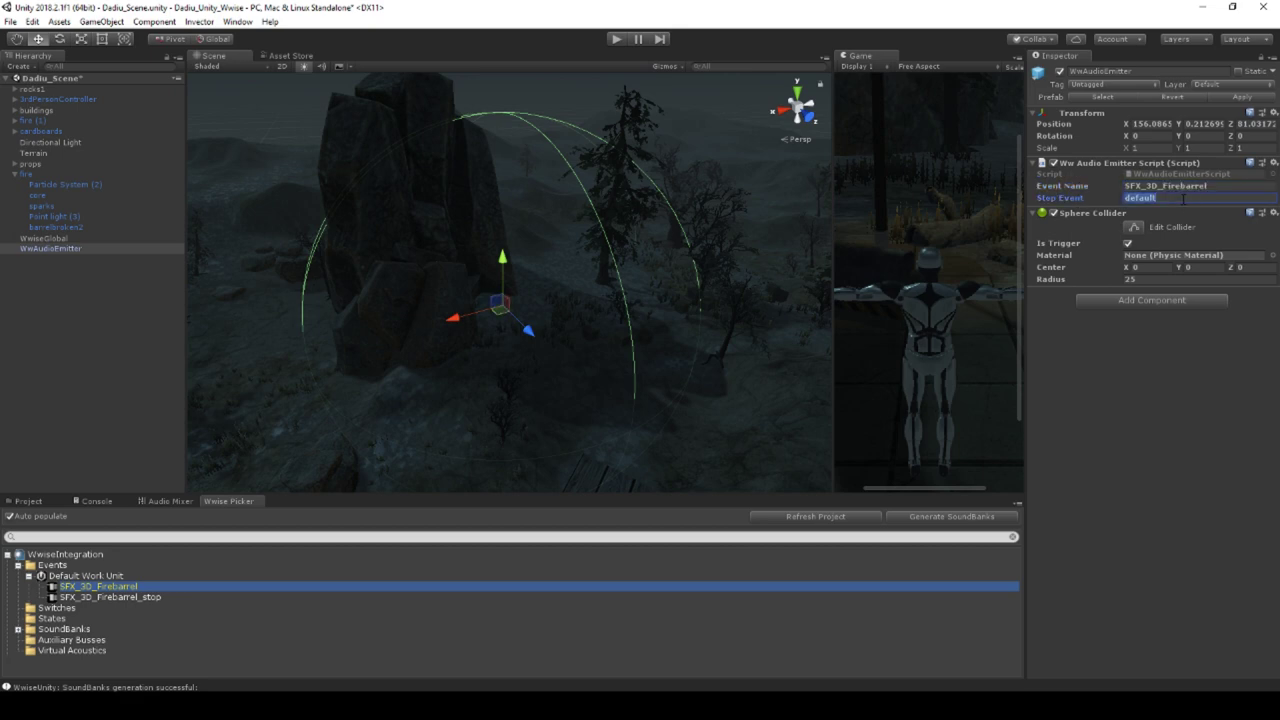
type("SFX_#D_")
key("BackSpace")
key("BackSpace")
key("BackSpace")
type("3D_Firebarrel_Stop")
key("ctrl+s")
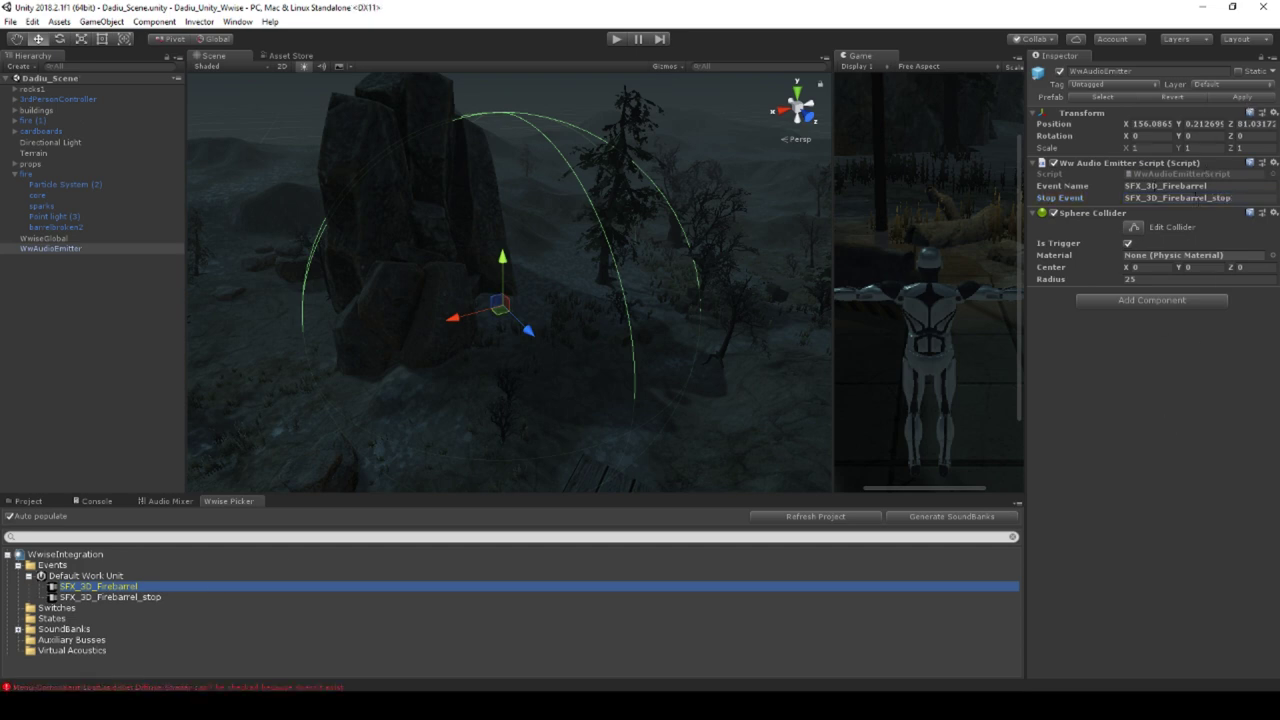
Switch to Visual Studio and add IsInCollider = true; above the PostEvent call in OnTriggerEnter of WwAudioEmitterScript.
key("Tab")
key("Tab")
key("shift+Tab")
key("Tab")
key("shift+Tab")
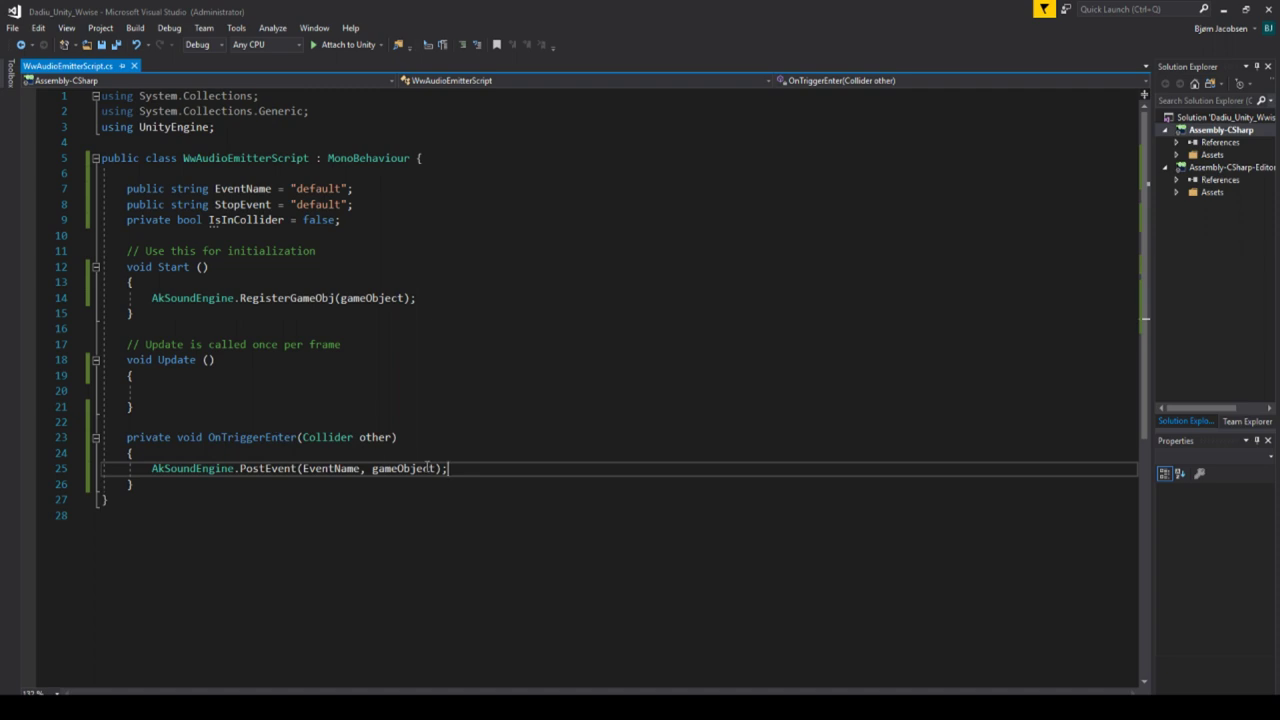
left_click(240, 459)
left_click(491, 470)
key("Return")
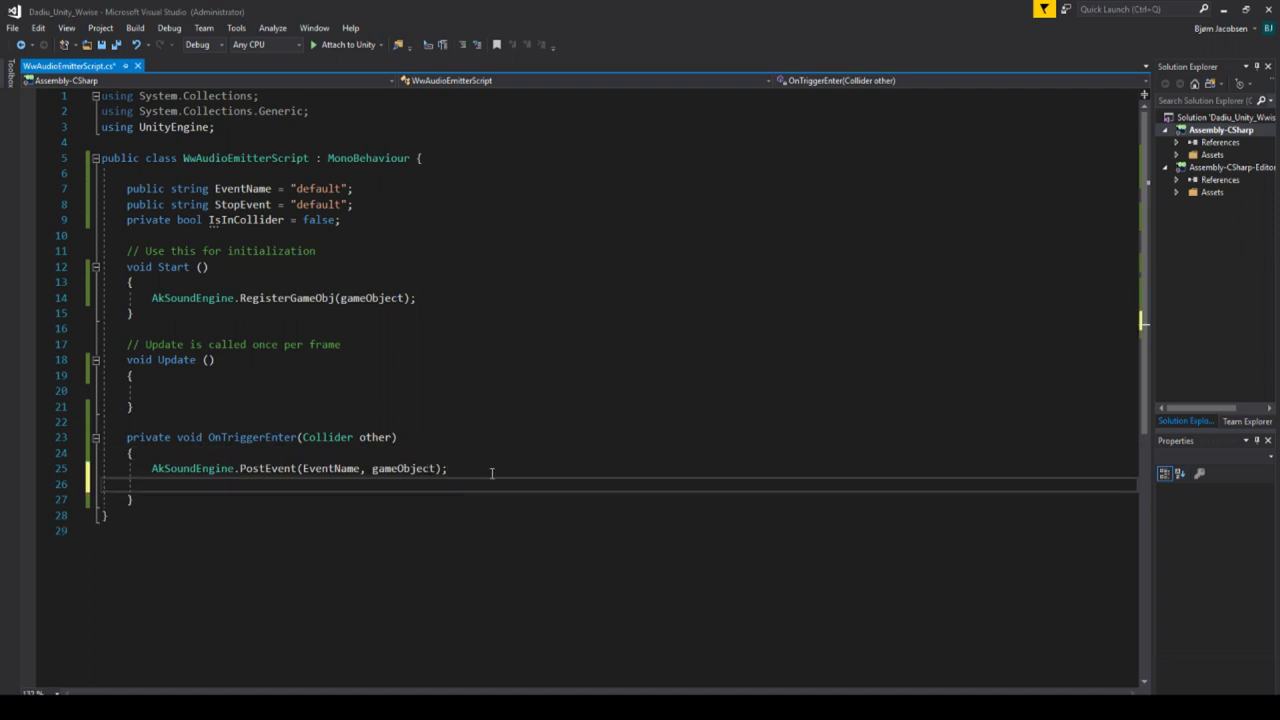
key("Up")
key("ctrl+Return")
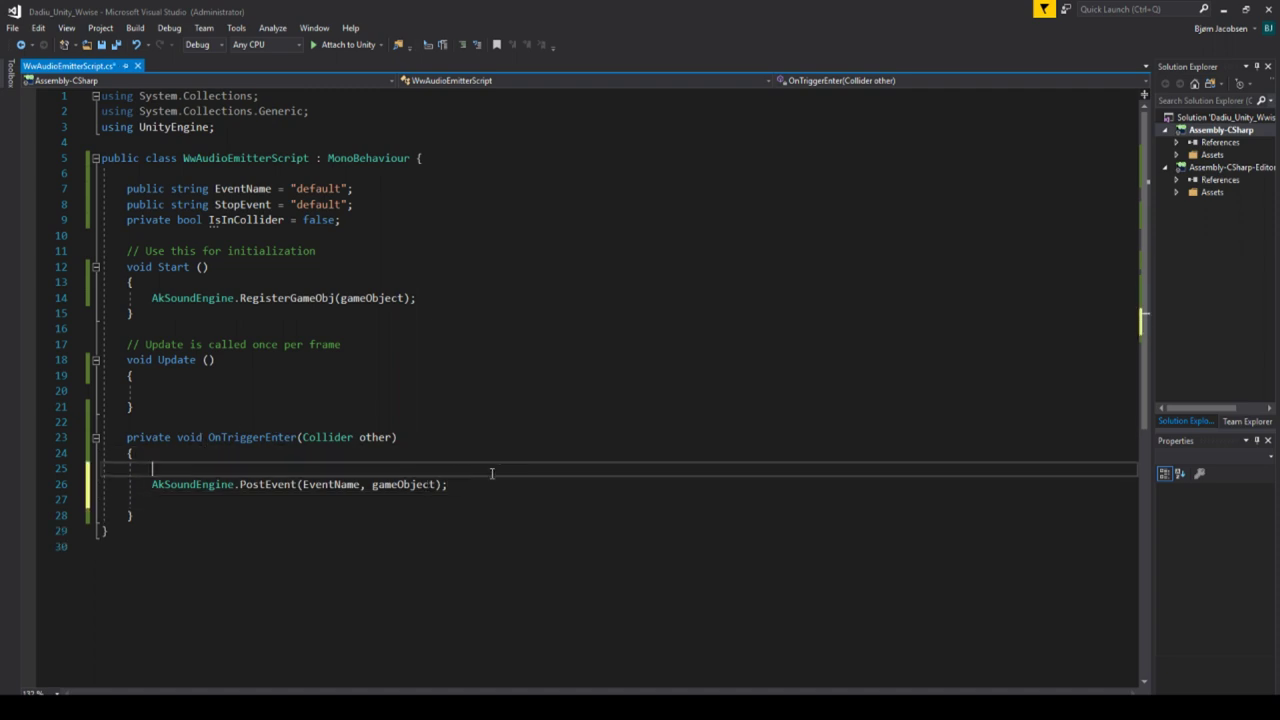
type("IsInCollider = true;")
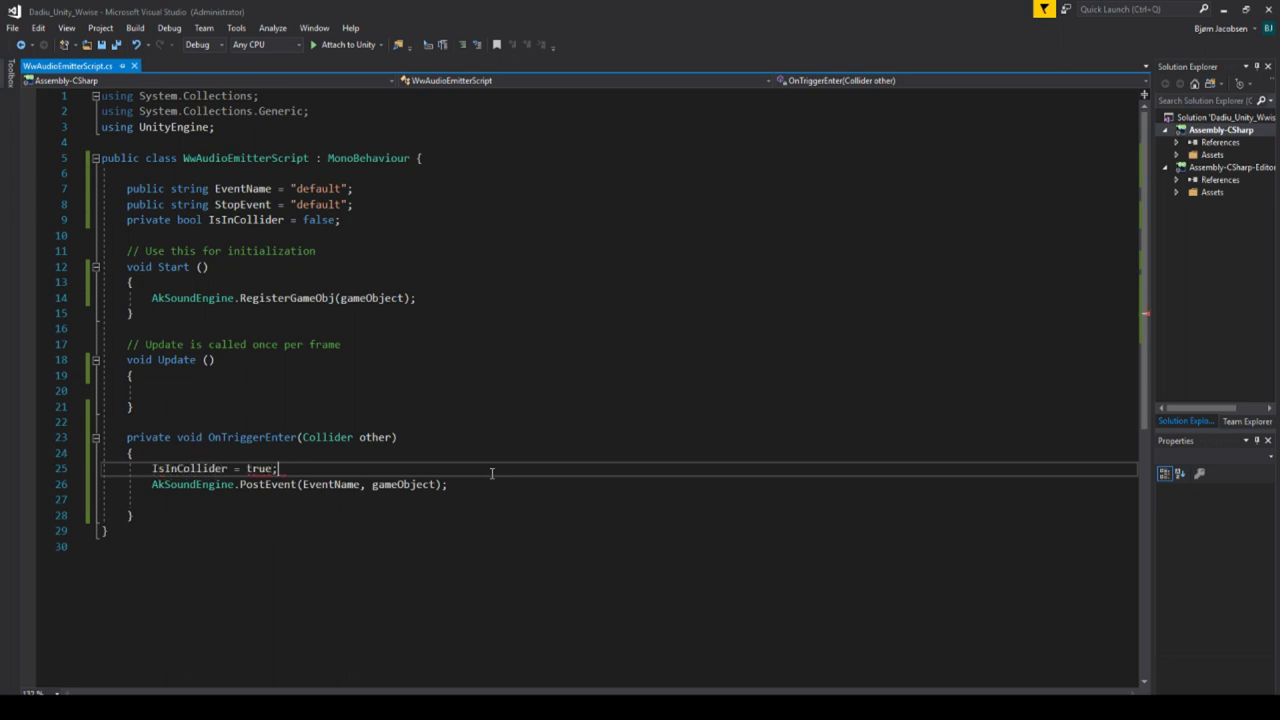
Insert the guard if (other.tag != "Player" || IsInCollider) { return; } at the start of OnTriggerEnter and save the script.
key("Home")
key("Return")
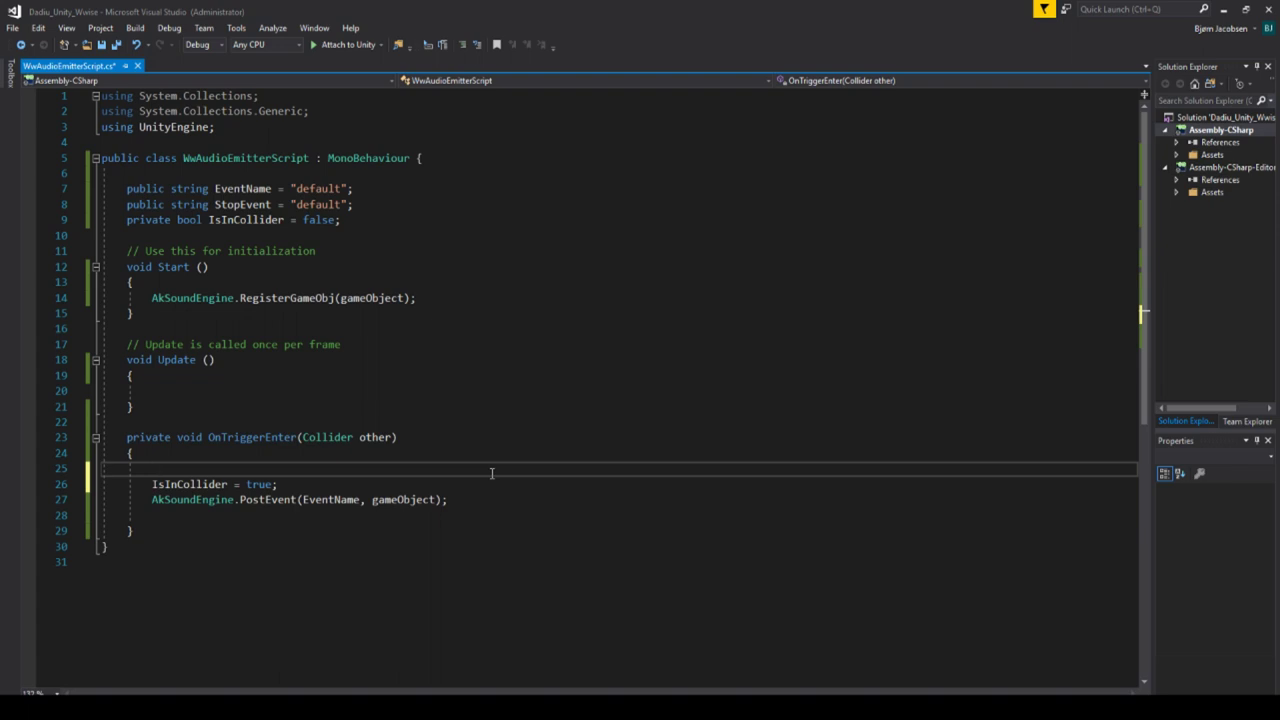
type("if (other.tag !=")
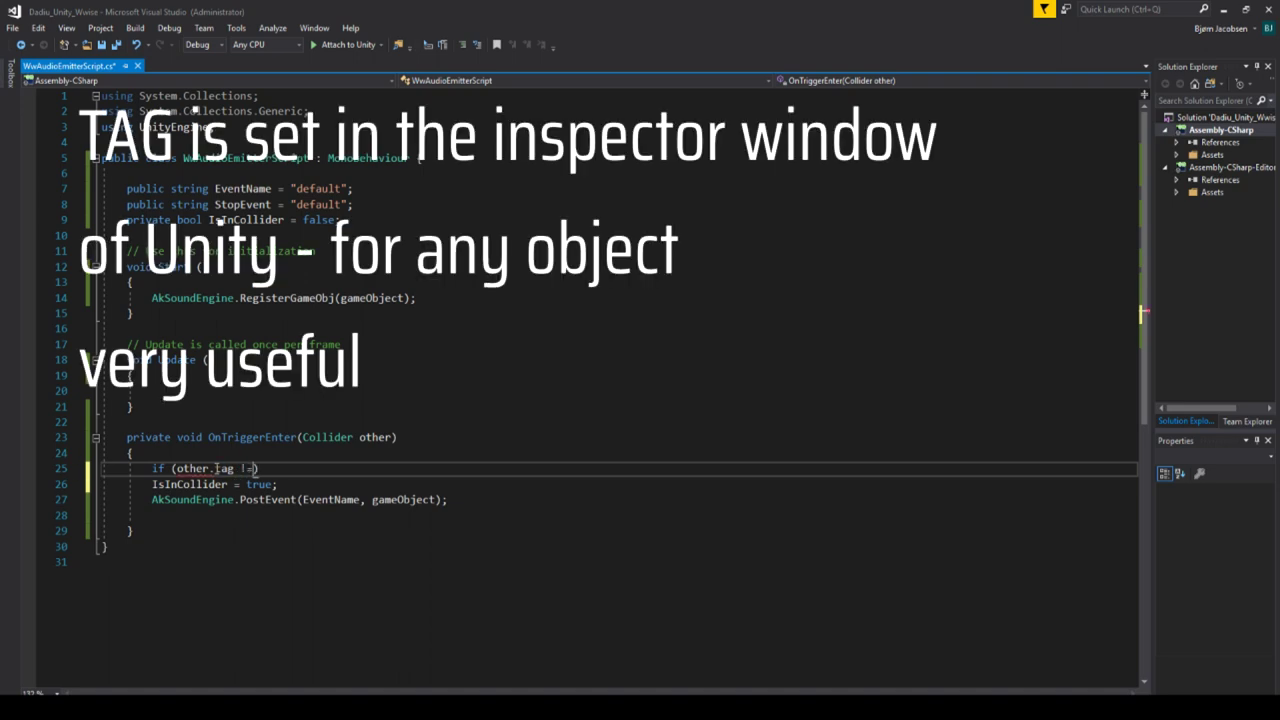
type(" \"Player\" ||")
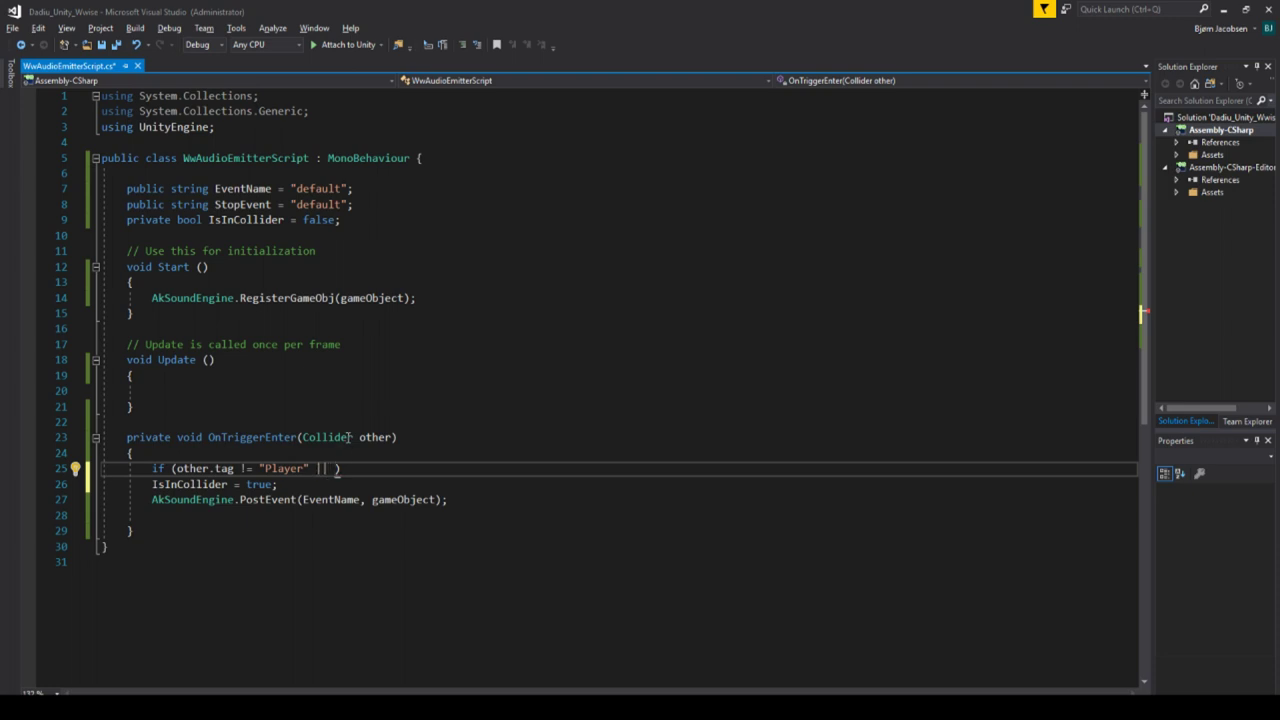
left_click(325, 469)
type("IsInCollider")
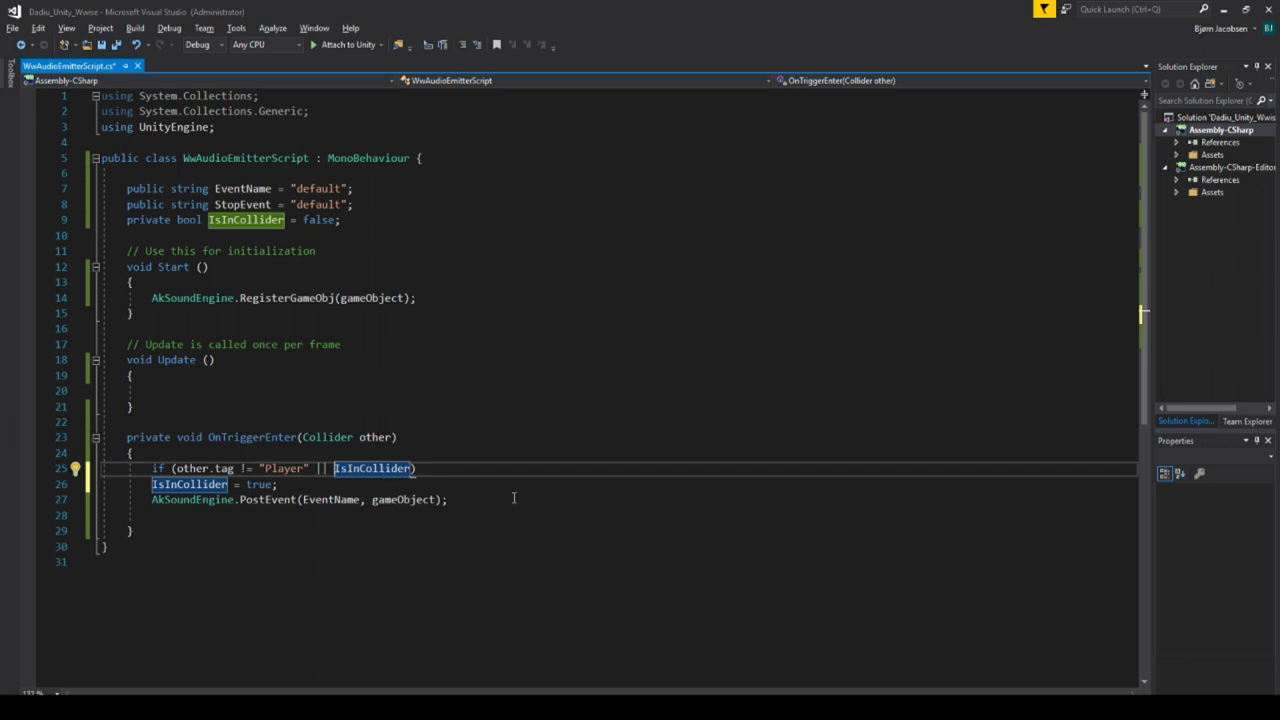
type("!")
key("BackSpace")
left_click(432, 468)
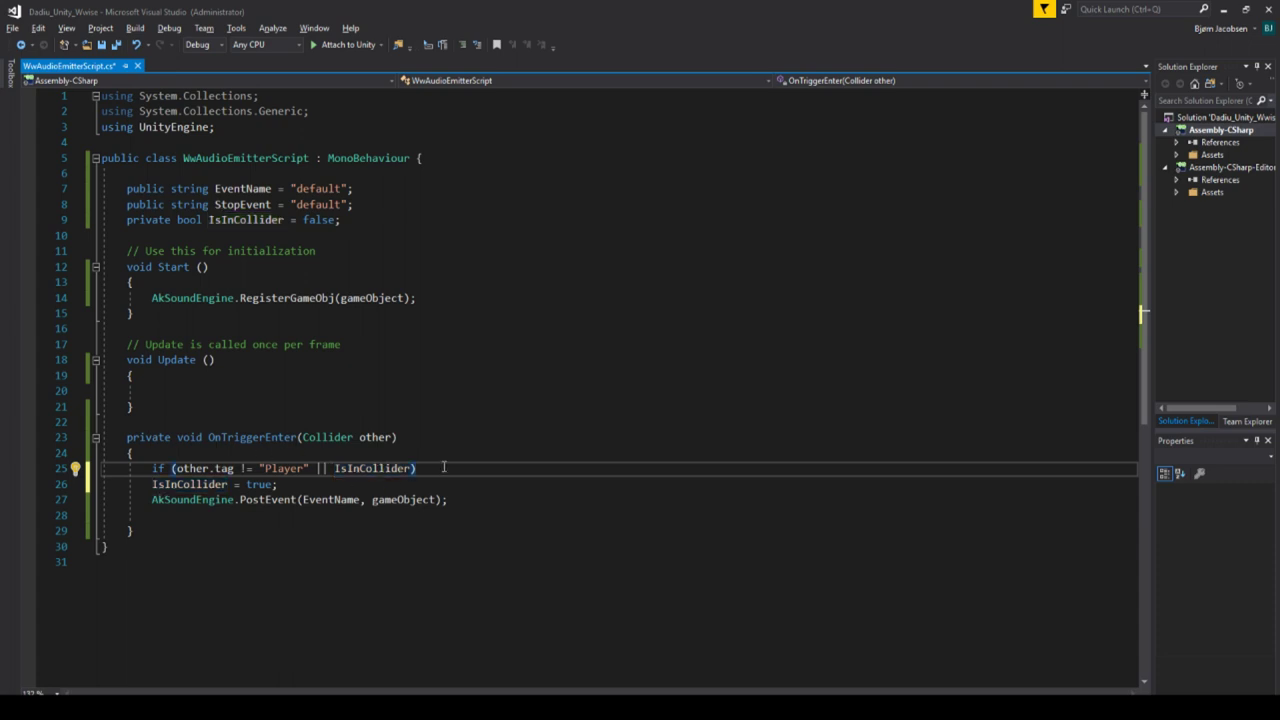
type("{ return;")
key("ctrl+s")
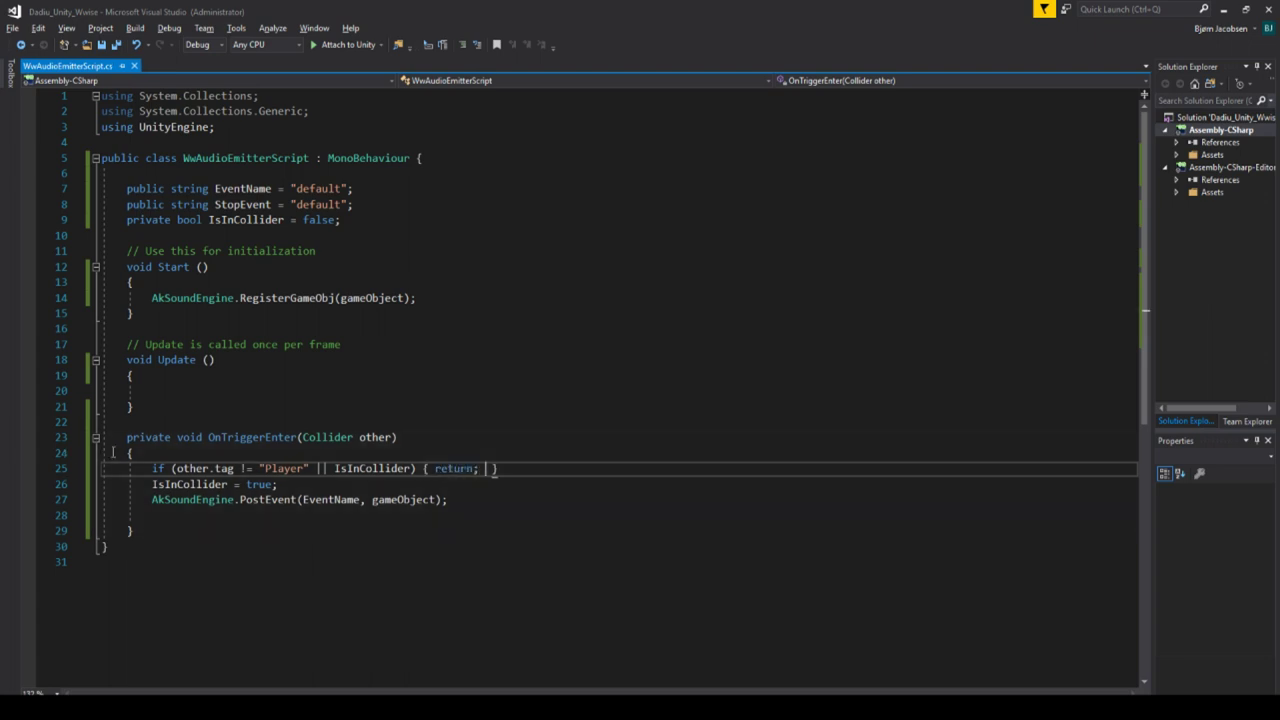
Enlarge the code and review OnTriggerEnter's guard condition, IsInCollider assignment and PostEvent call.
left_click_drag(124, 436, 484, 470)
left_click(545, 474)
scroll(543, 476, "up", 1, "ctrl")
scroll(543, 476, "up", 1, "ctrl")
scroll(694, 474, "up", 2, "ctrl")
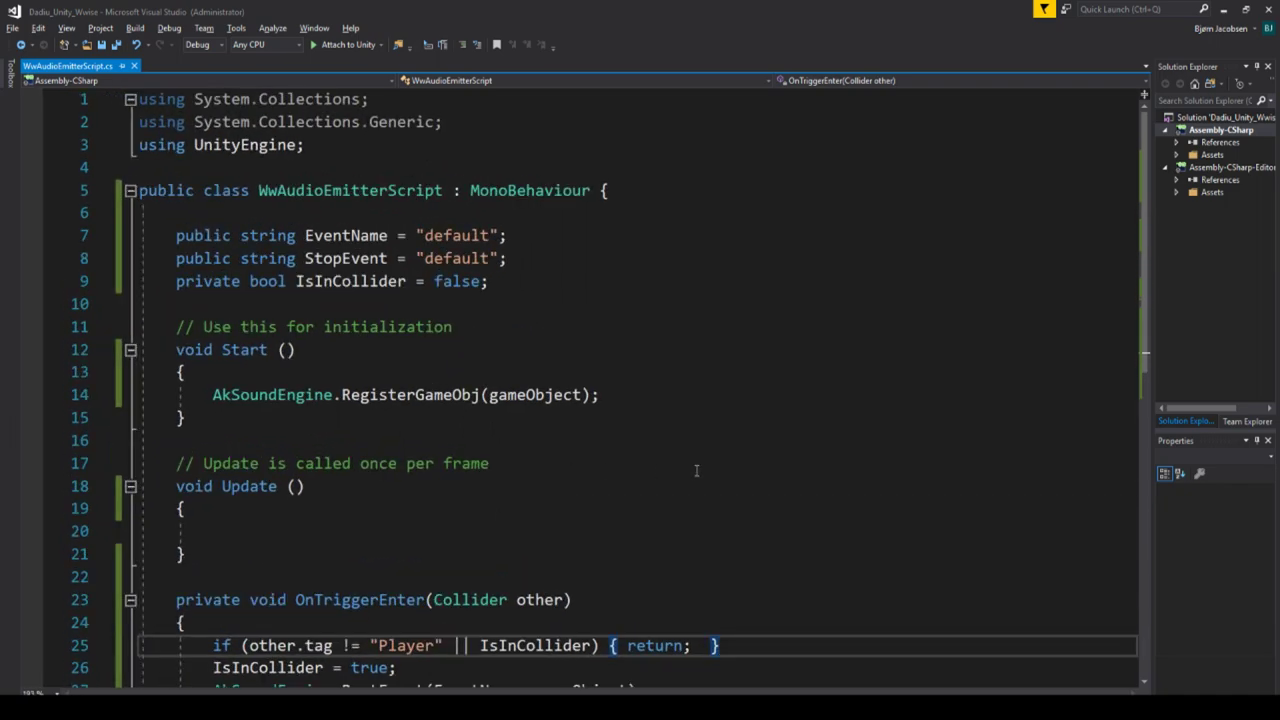
double_click(655, 304)
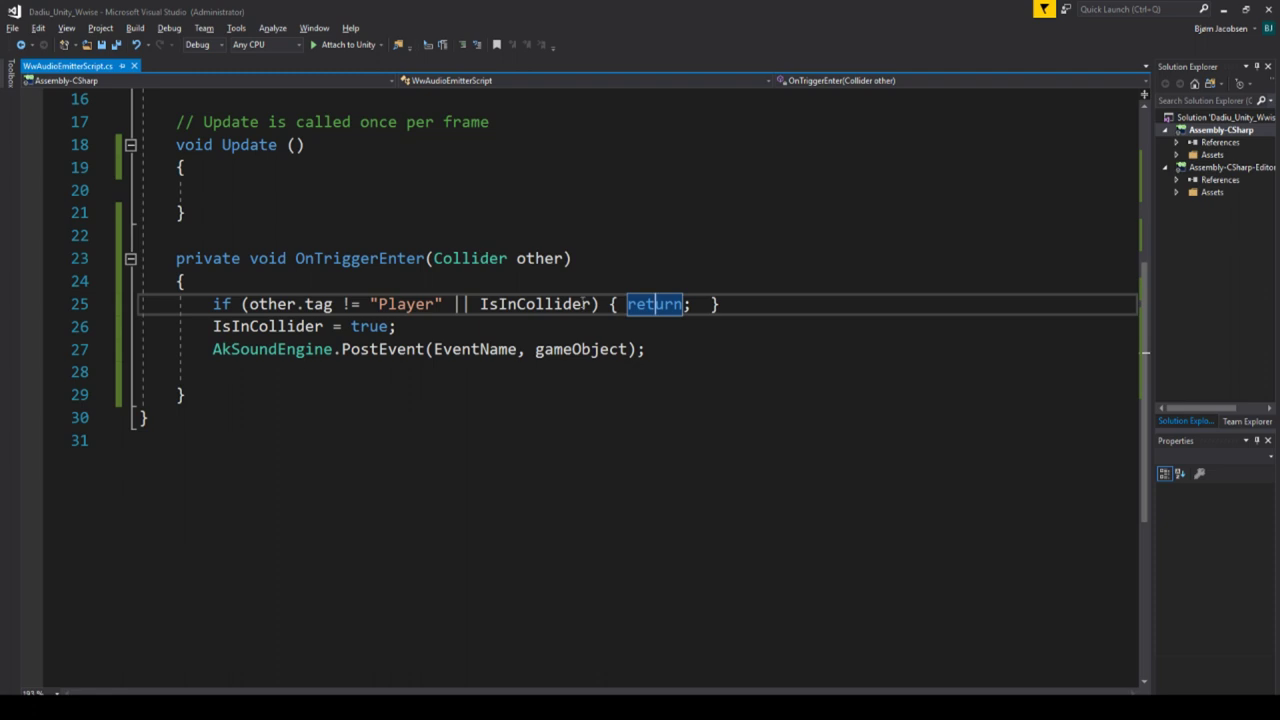
left_click(306, 326)
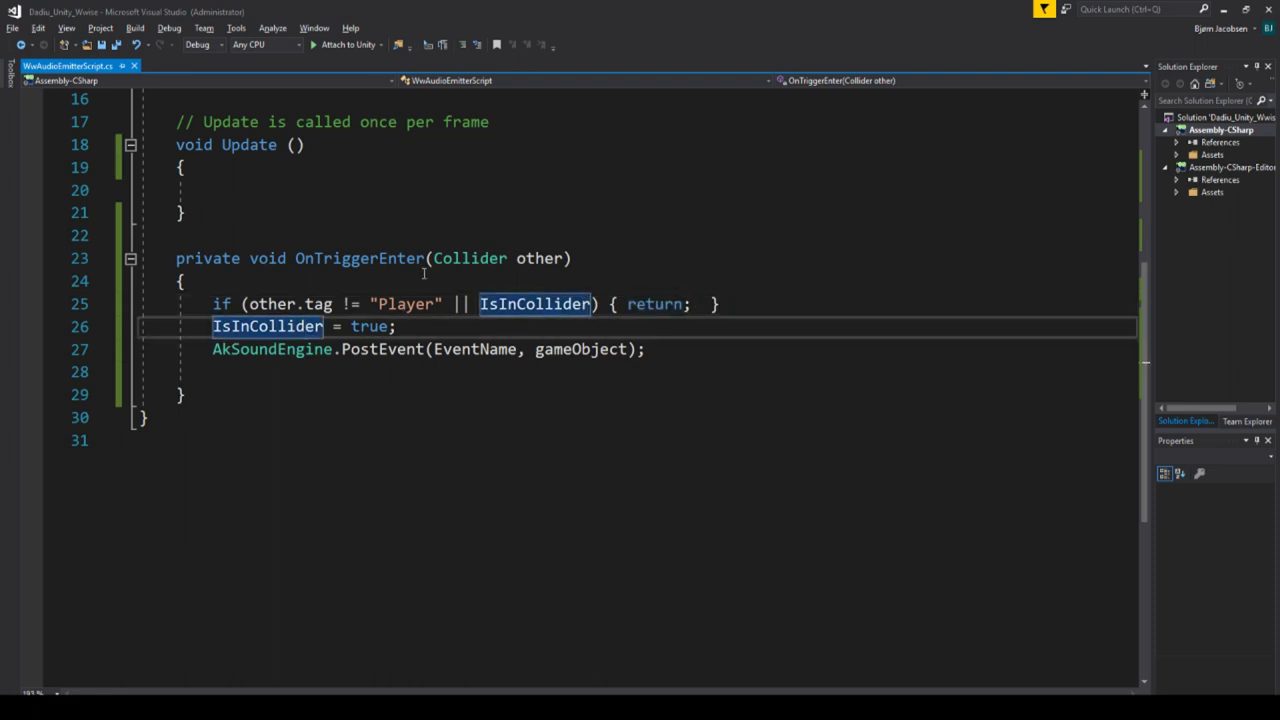
left_click(265, 349)
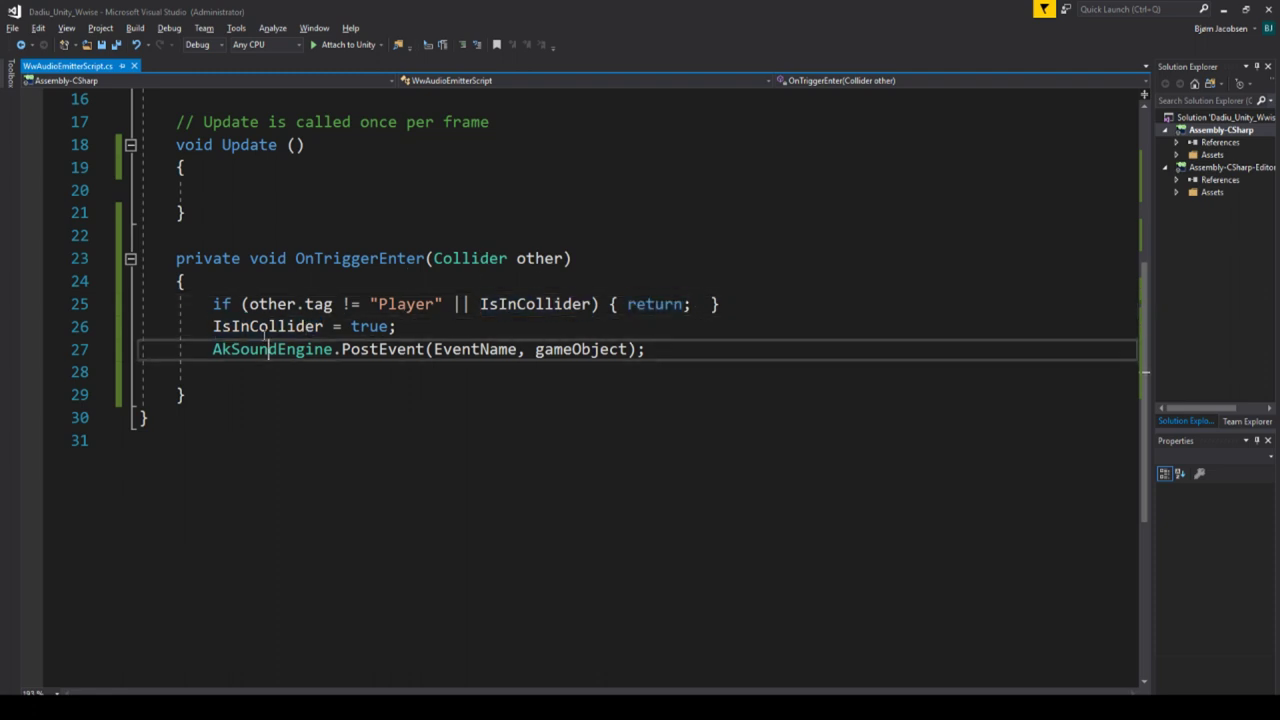
left_click(216, 326)
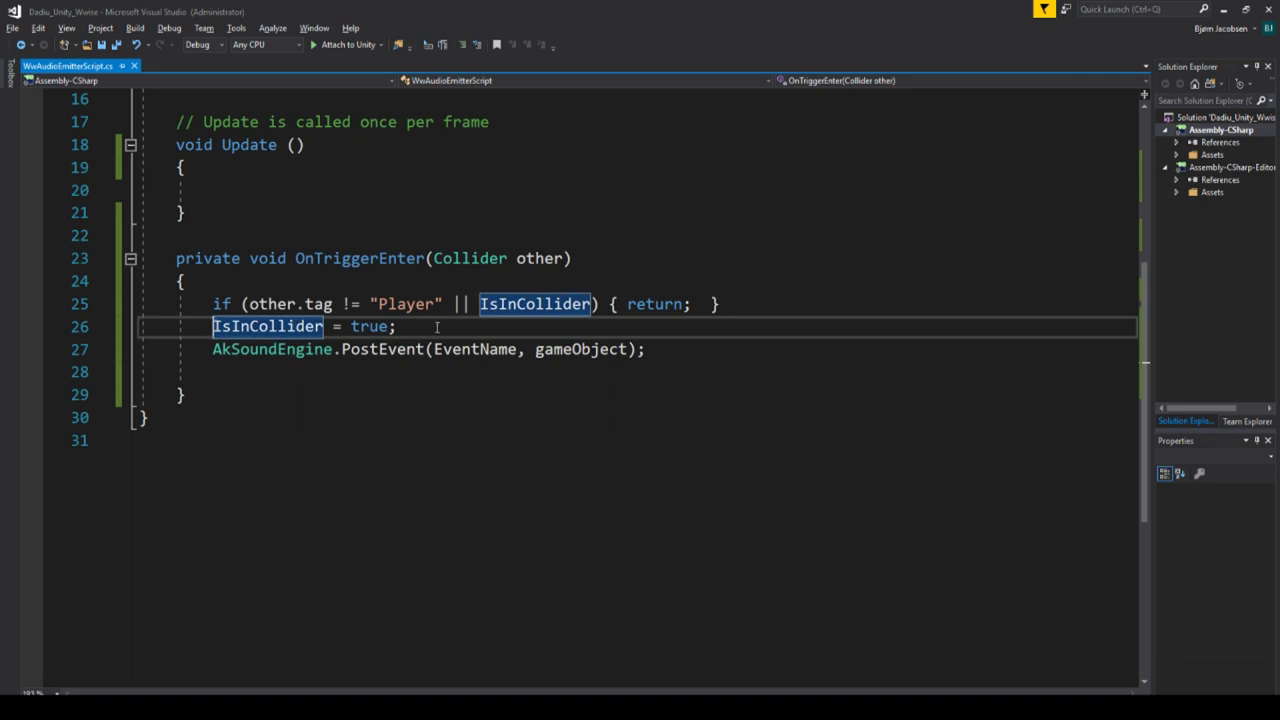
key("Down")
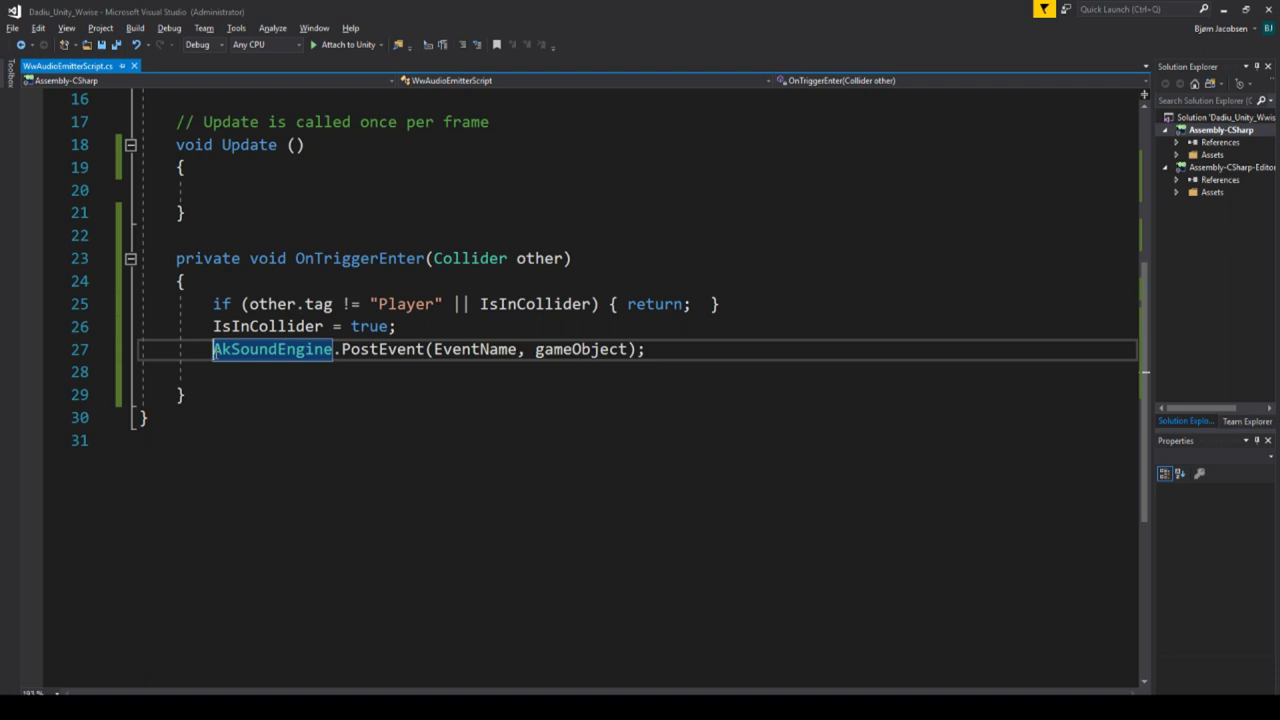
Add an empty private void OnTriggerExit(Collider other) method below OnTriggerEnter.
left_click(292, 395)
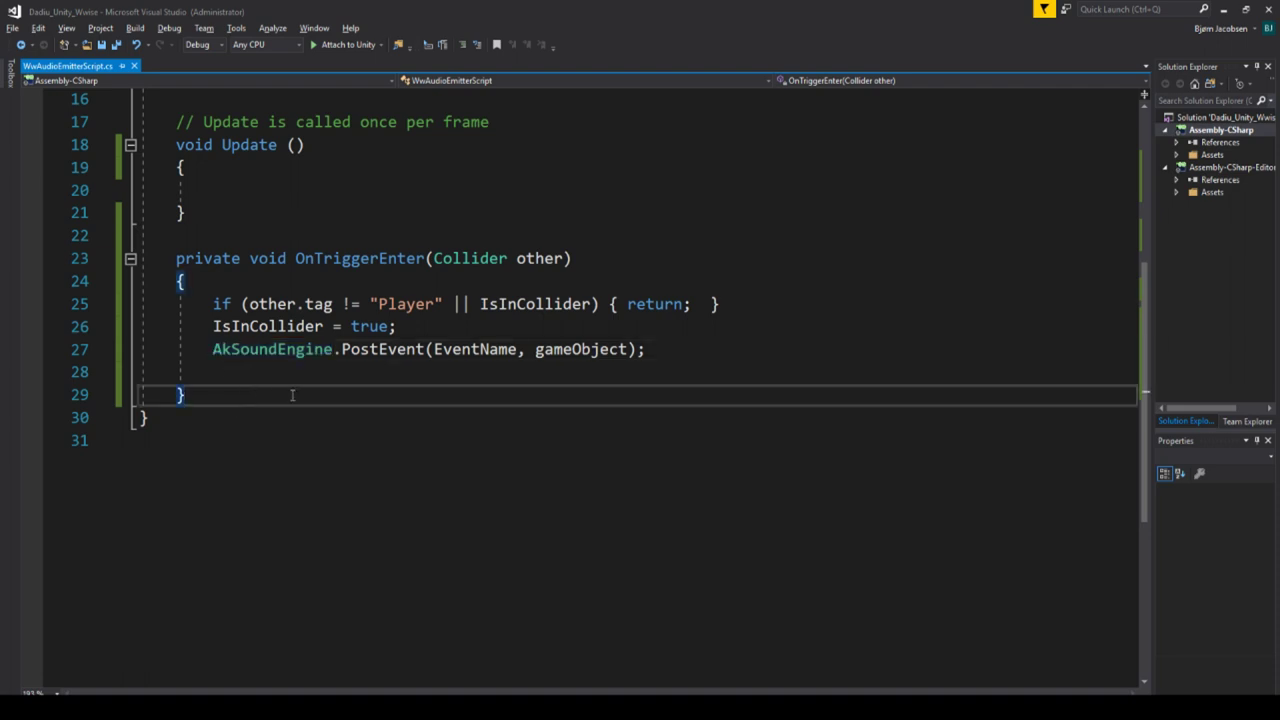
key("Return")
key("Return")
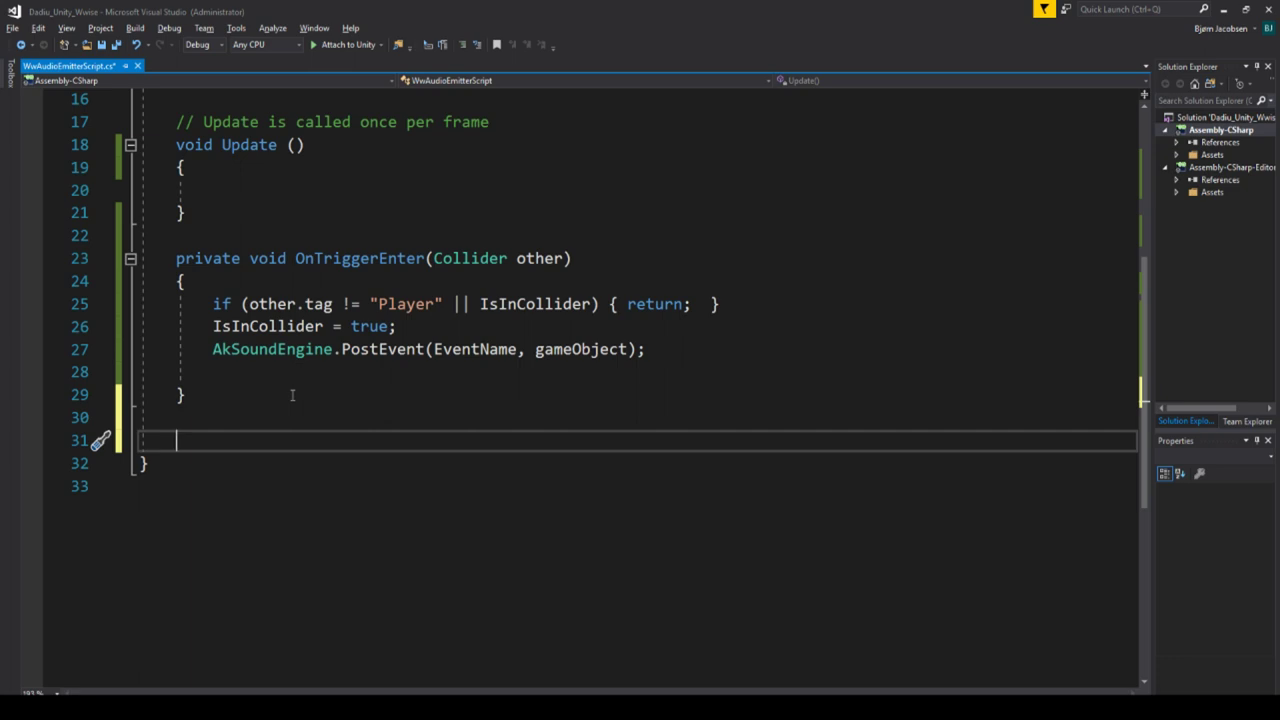
type("void OnTrigger")
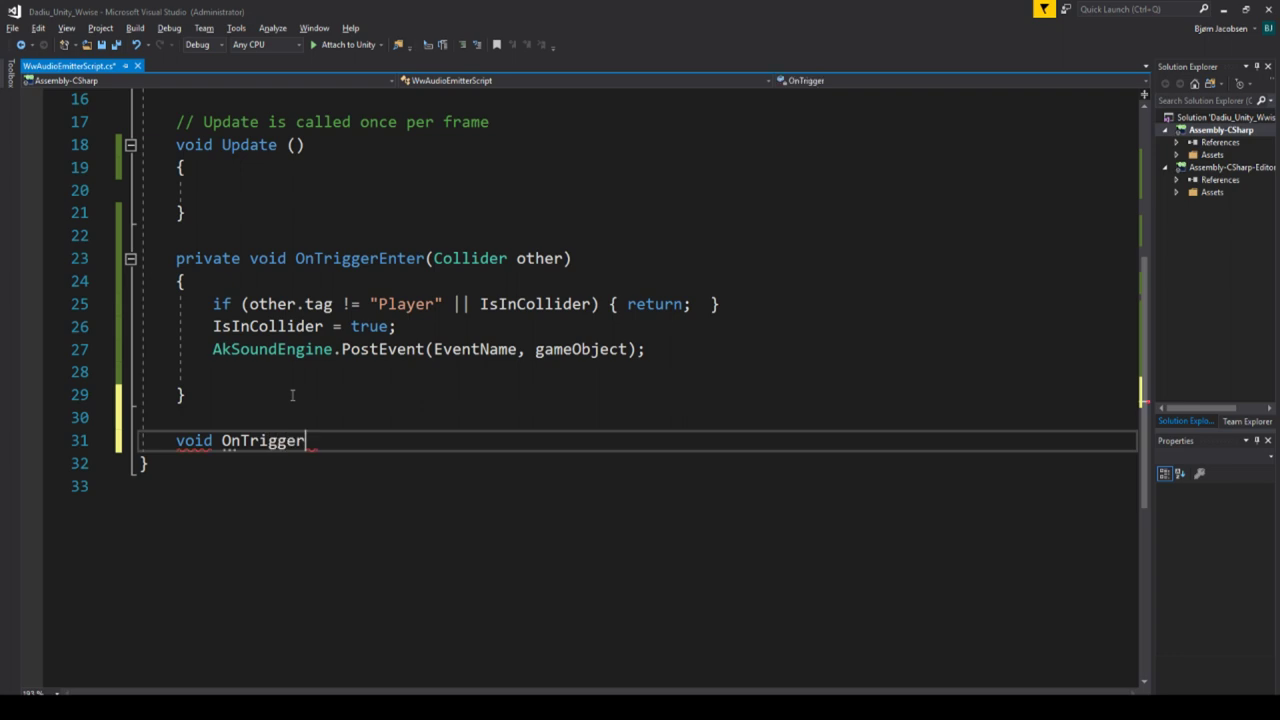
type("Ex")
key("Tab")
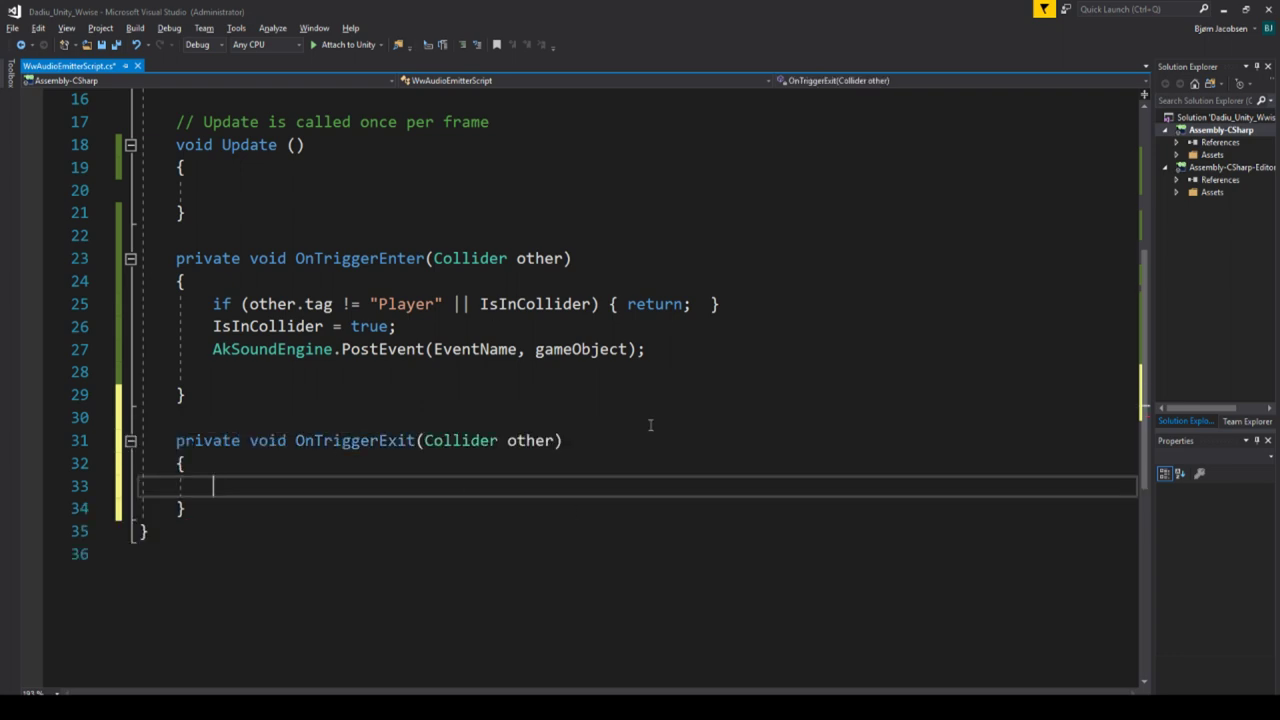
Copy the guard line from OnTriggerEnter into OnTriggerExit and negate its second condition to !IsInCollider.
left_click_drag(740, 305, 213, 486)
key("ctrl+c")
left_click(481, 486)
type("!")
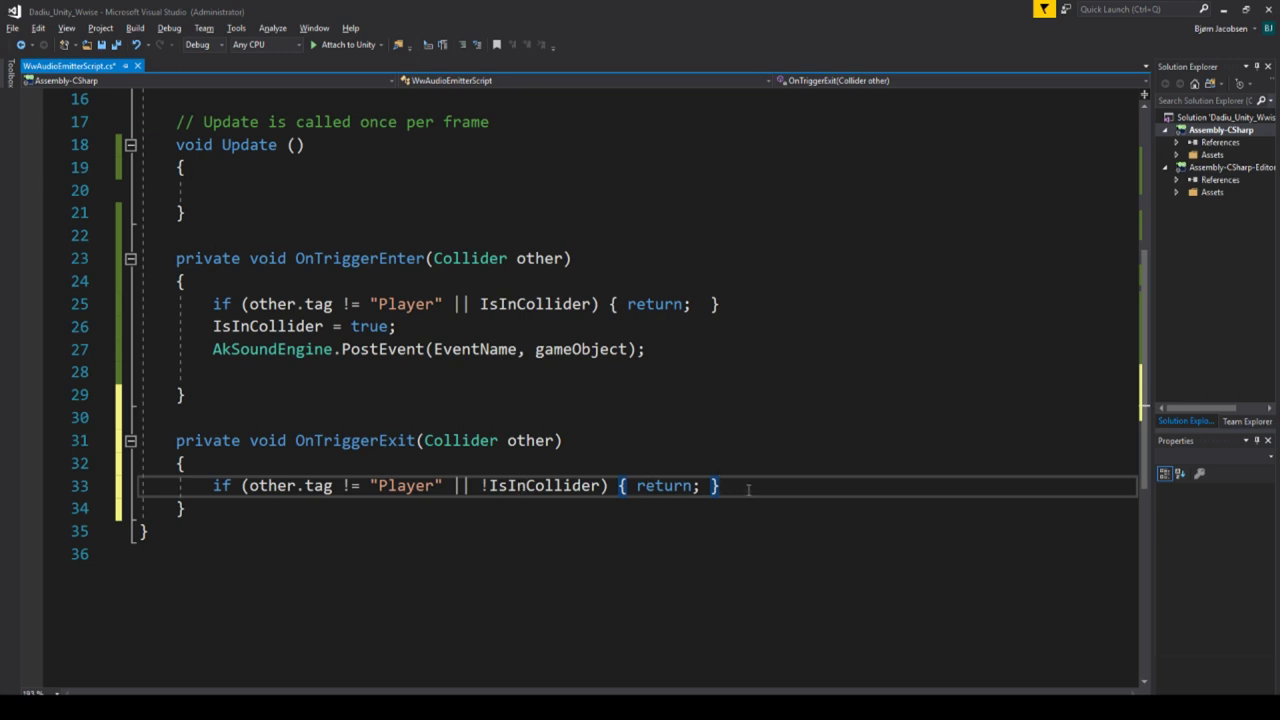
Add AkSoundEngine.PostEvent(StopEvent, gameObject); below the guard in OnTriggerExit.
key("Return")
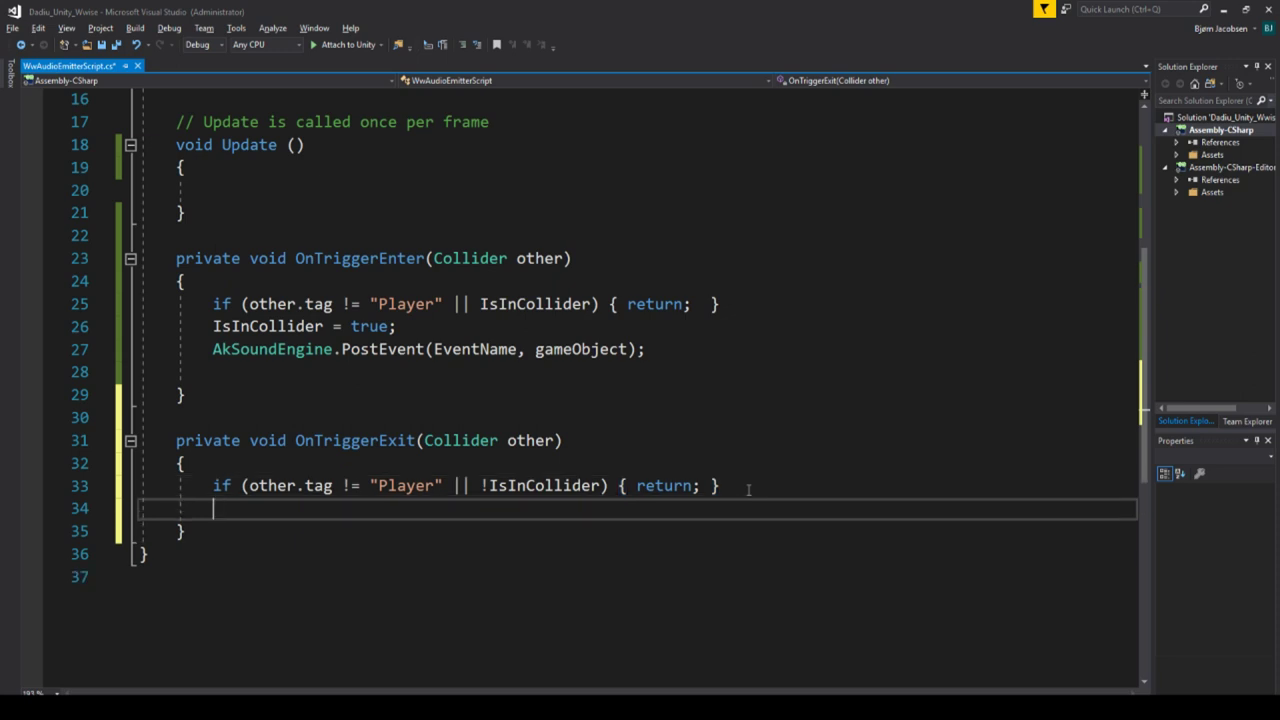
type("AkSoundEngine")
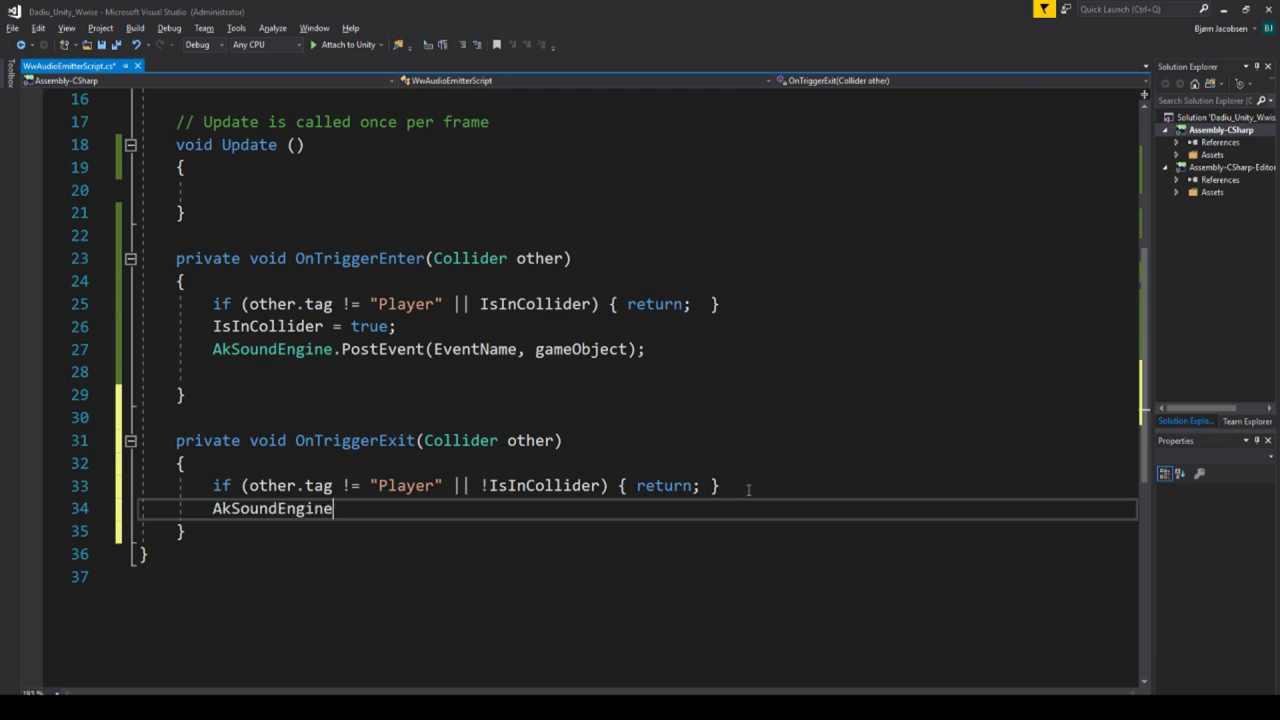
type(".PostEvent")
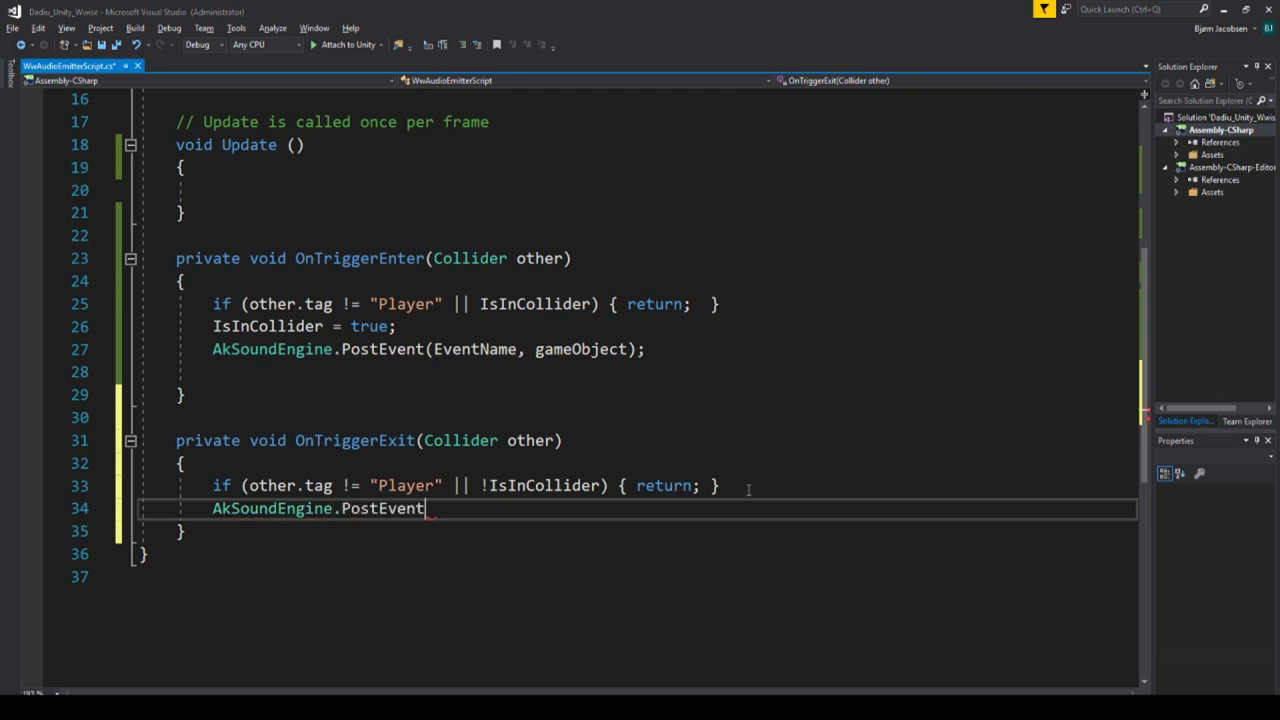
type("(StopEvent")
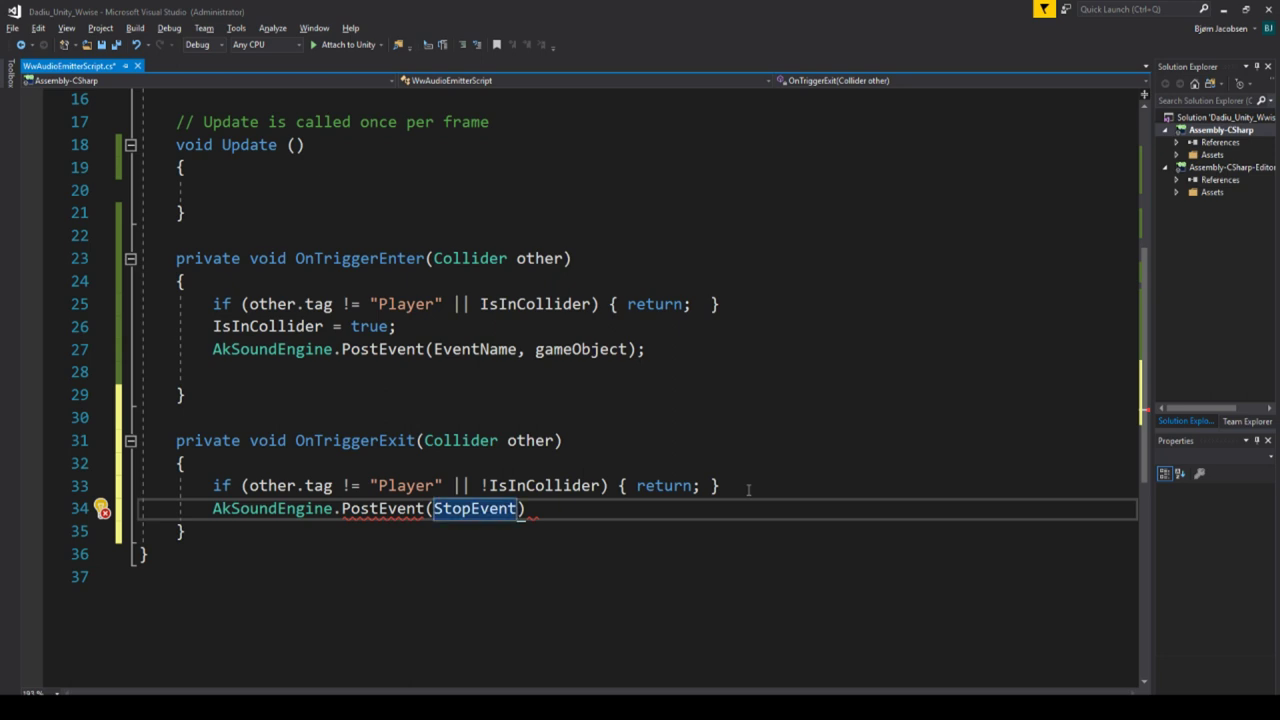
type(", gameo")
key("Tab")
type(");")
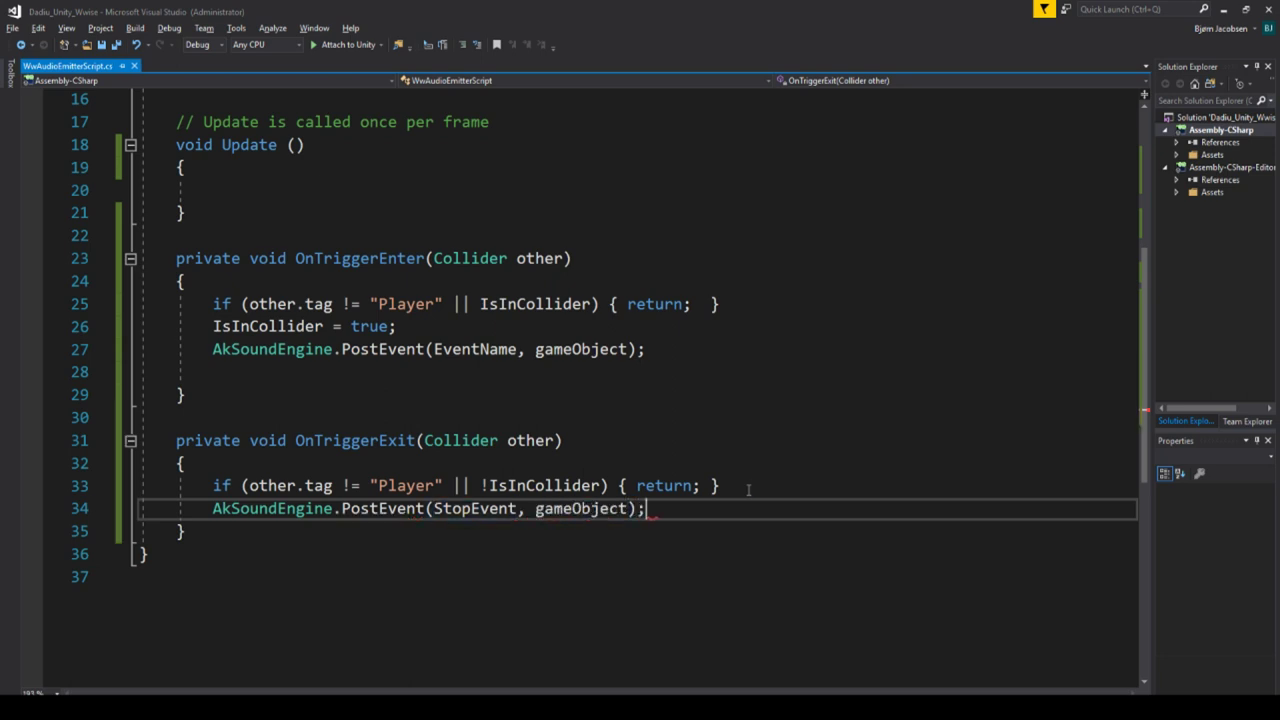
Reset the flag with IsInCollider = false; at the end of OnTriggerExit and save the script.
key("Return")
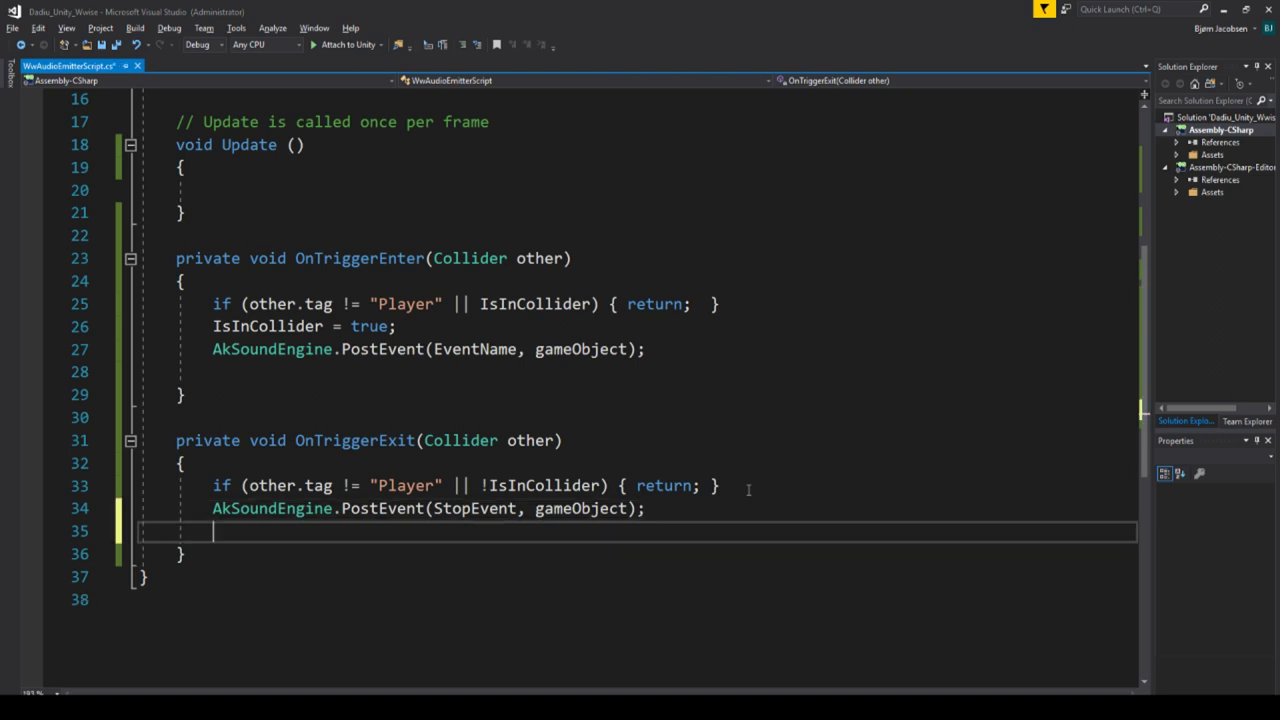
type("isin")
key("Tab")
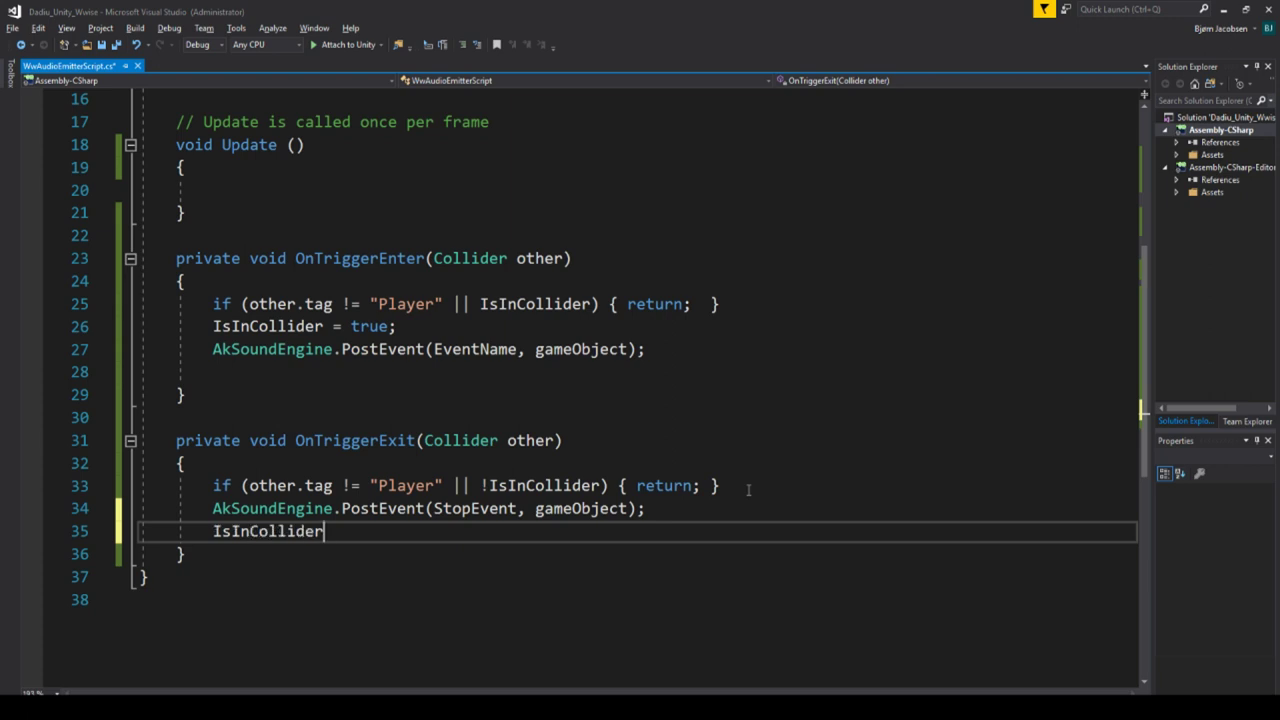
type("= false;")
key("ctrl+s")
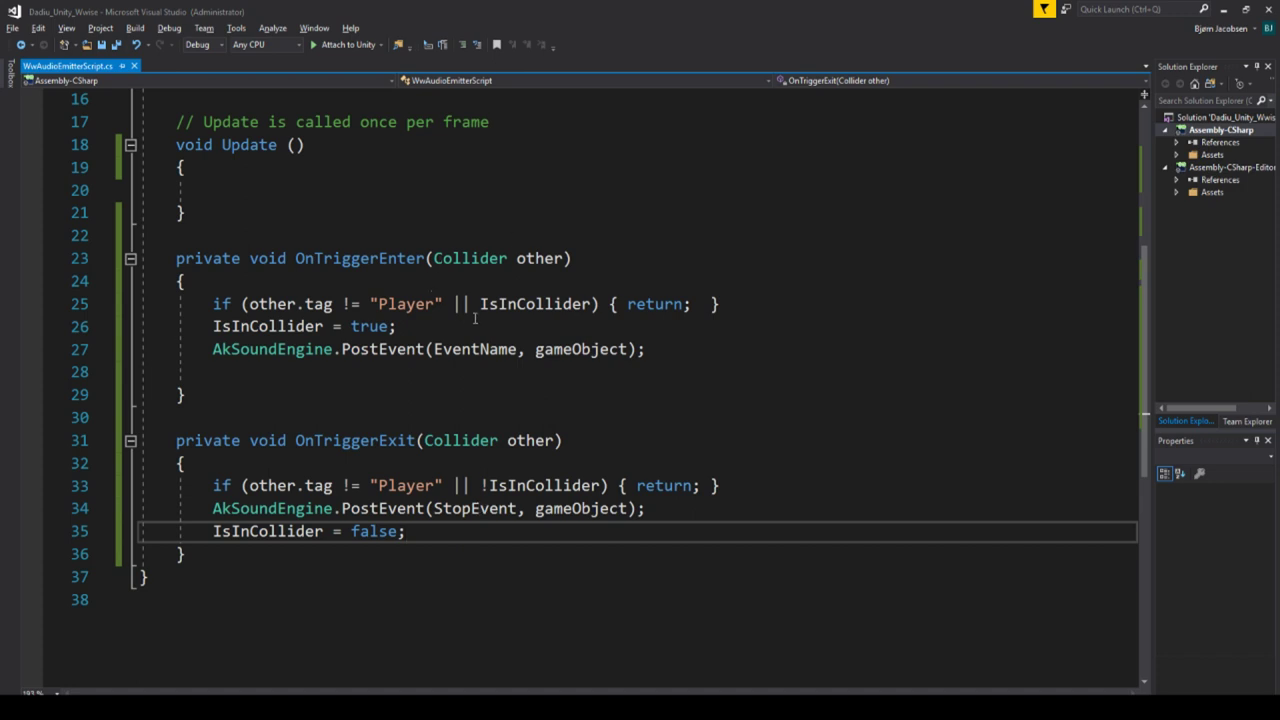
Add a private void OnTriggerStay(Collider other) method below OnTriggerExit and paste the "Player" || IsInCollider return guard into it.
left_click(339, 554)
key("Return")
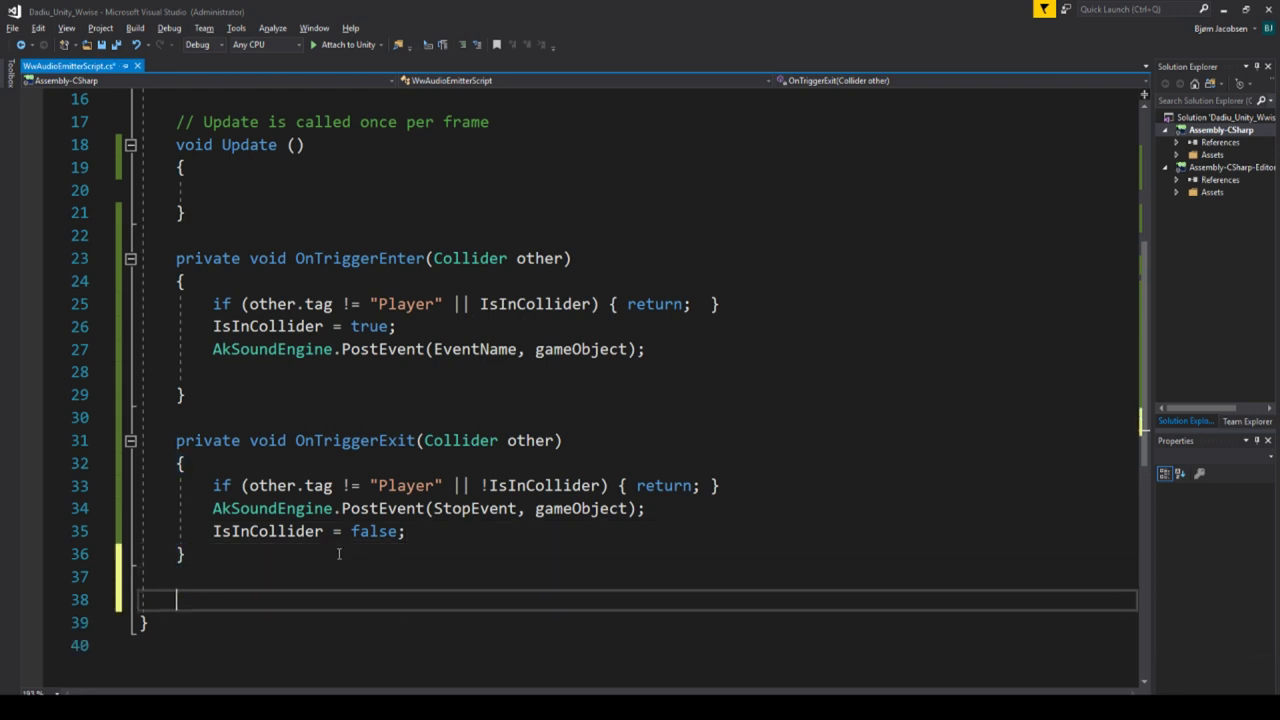
key("Return")
scroll(534, 414, "down", 2)
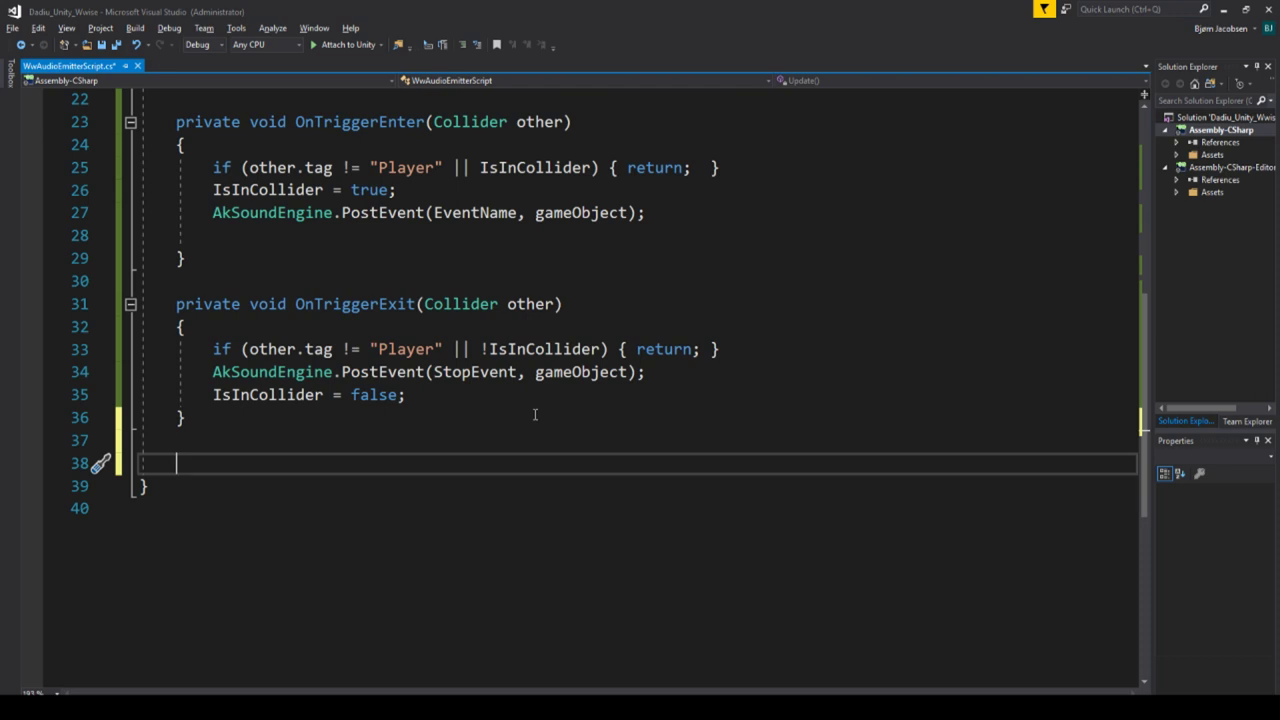
type("void ontrigger")
key("Return")
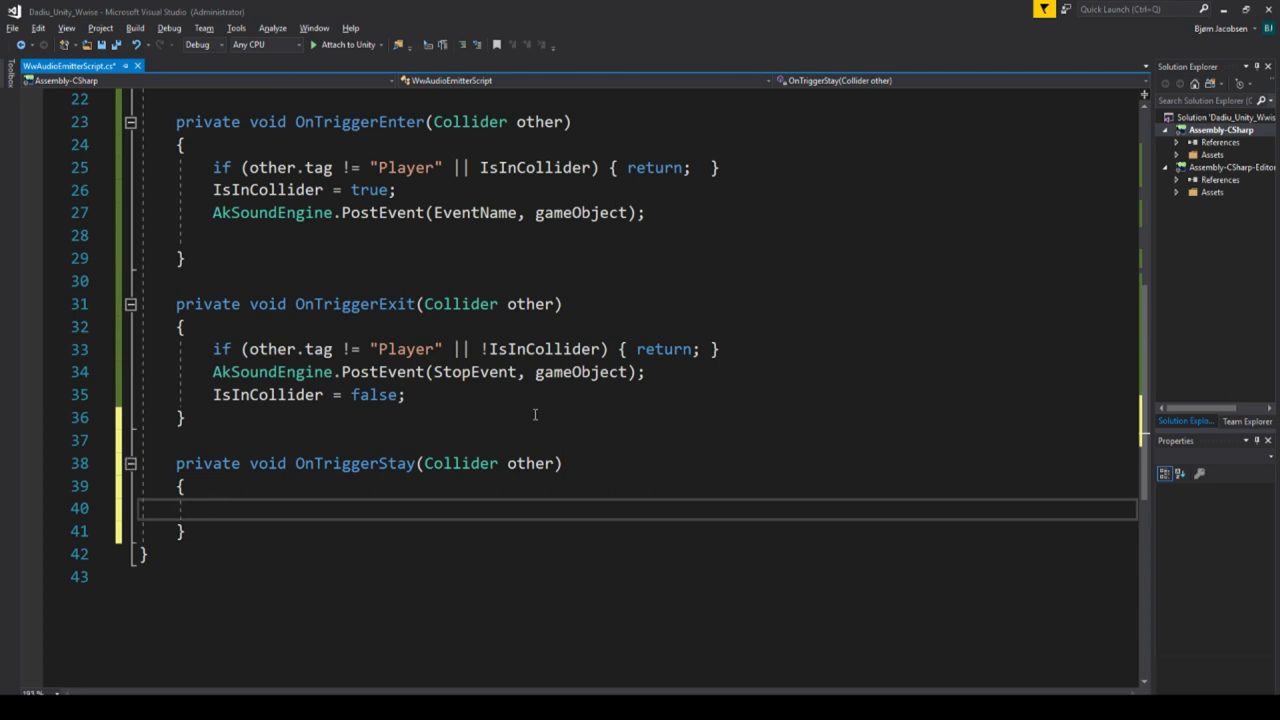
key("ctrl+v")
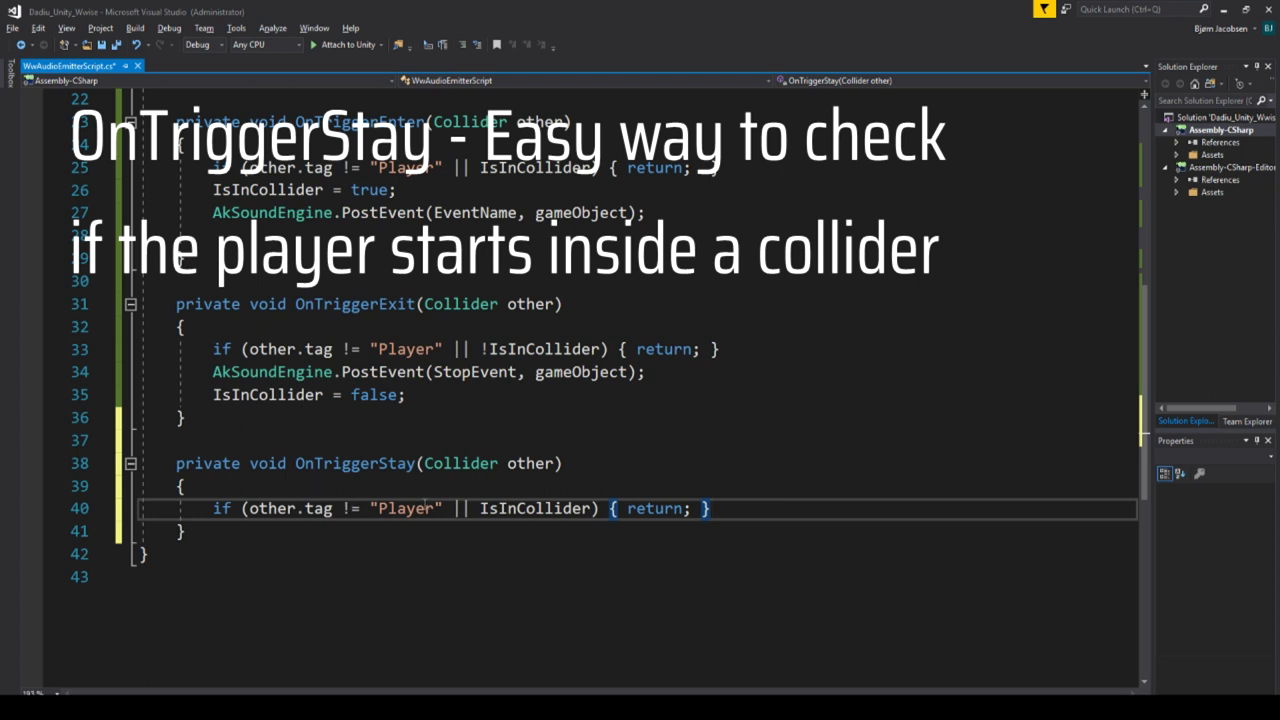
Add IsInCollider = true; below the return guard in the OnTriggerStay method.
left_click_drag(481, 508, 597, 508)
left_click(730, 508)
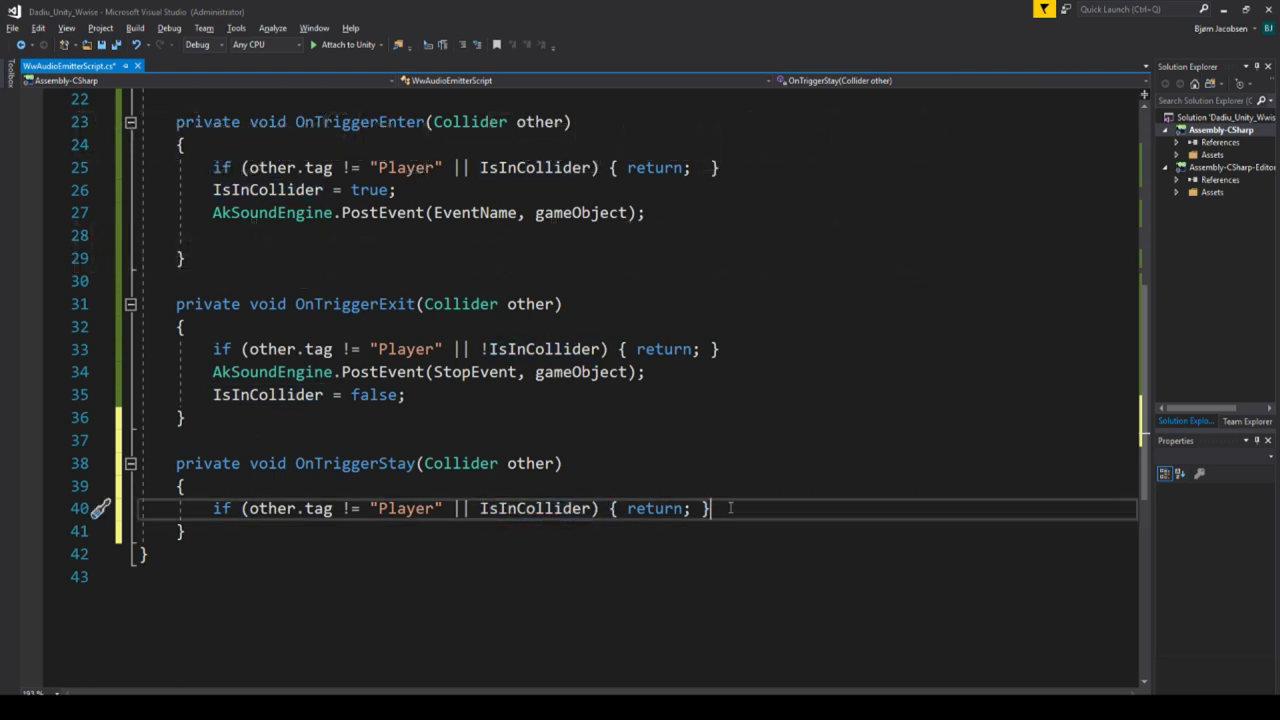
key("Return")
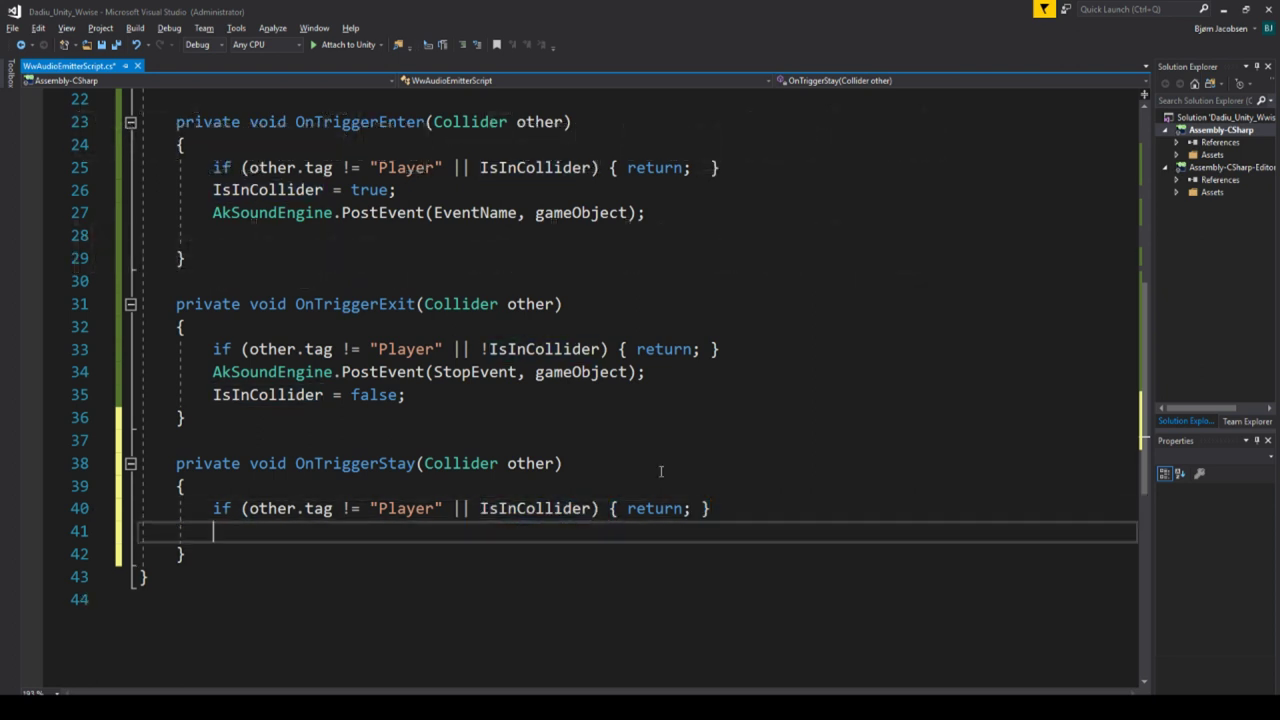
type("IsInCollider")
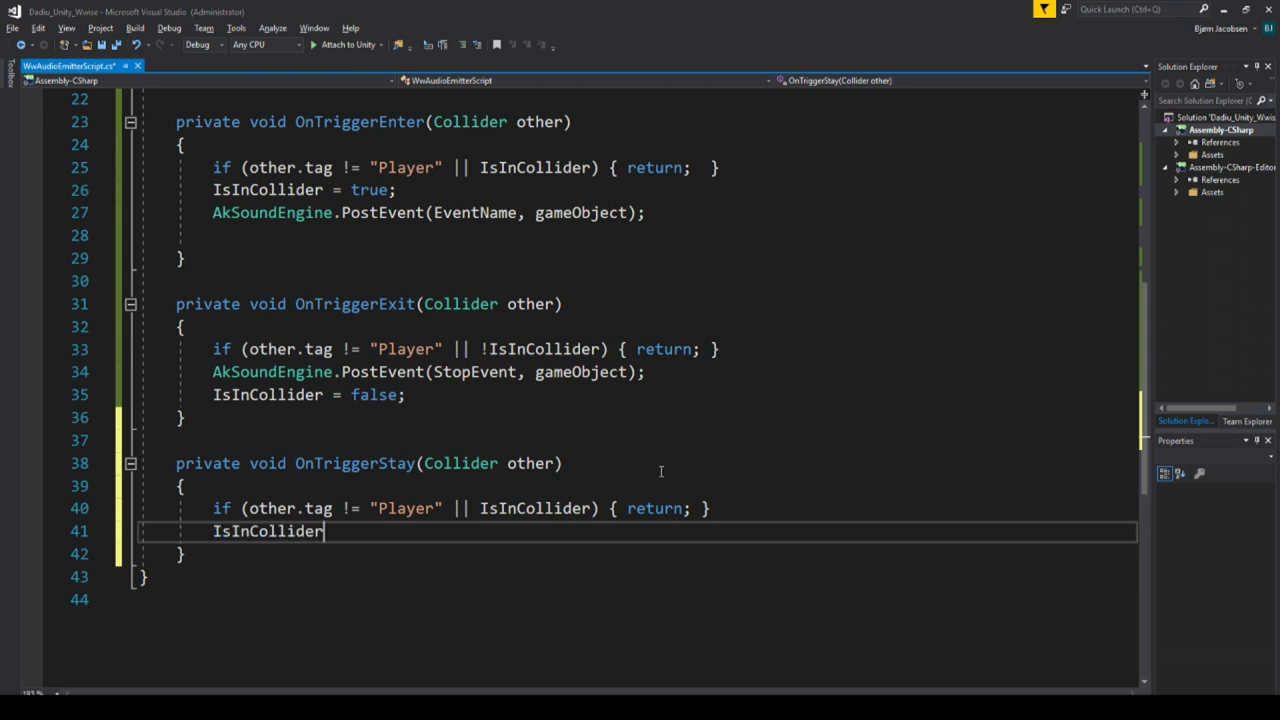
type(" = true;")
key("Return")
Add AkSoundEngine.PostEvent(EventName, gameObject); below the flag assignment in OnTriggerStay and save the script.
type("AkSoundEngine.post")
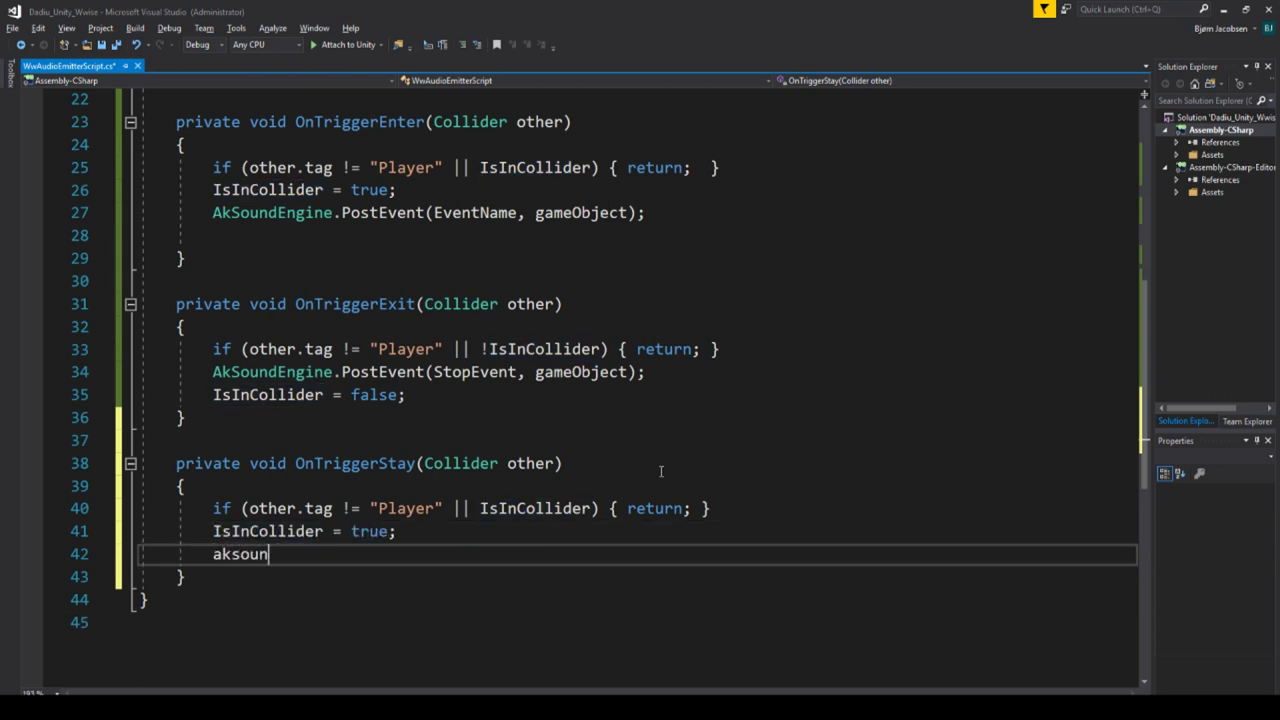
type("Event(")
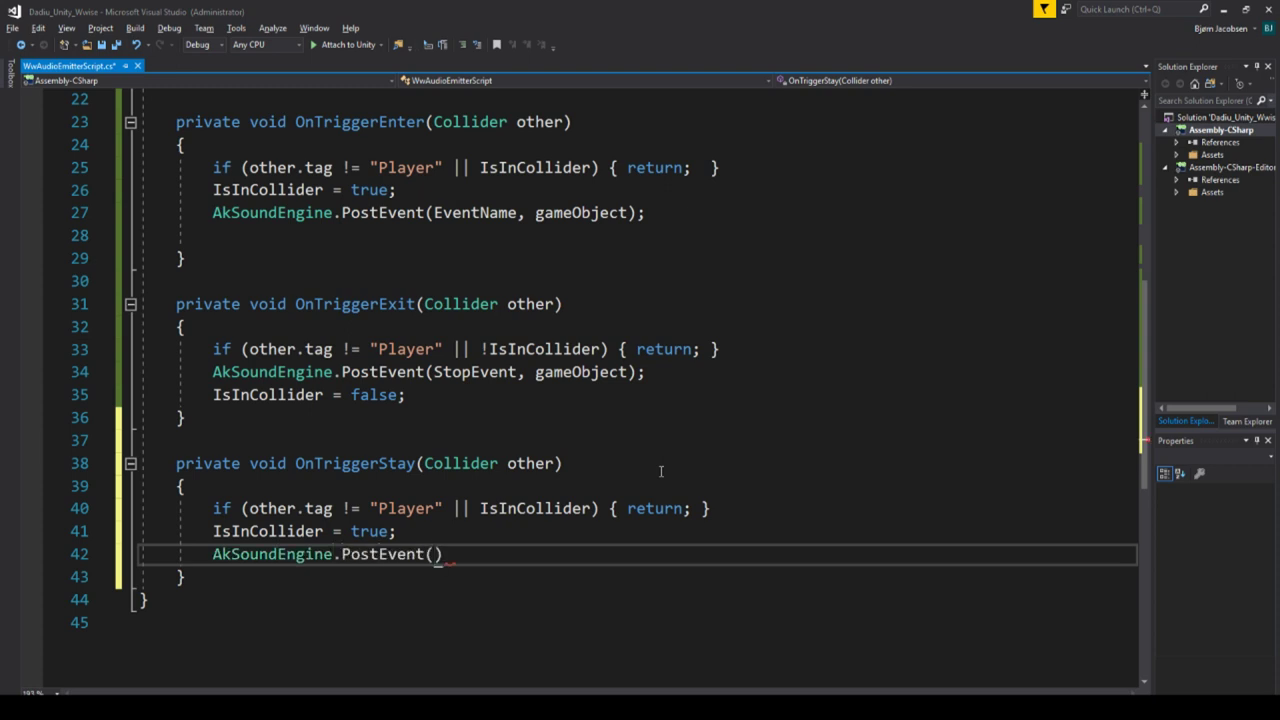
type("EventName, g")
type("ameObject")
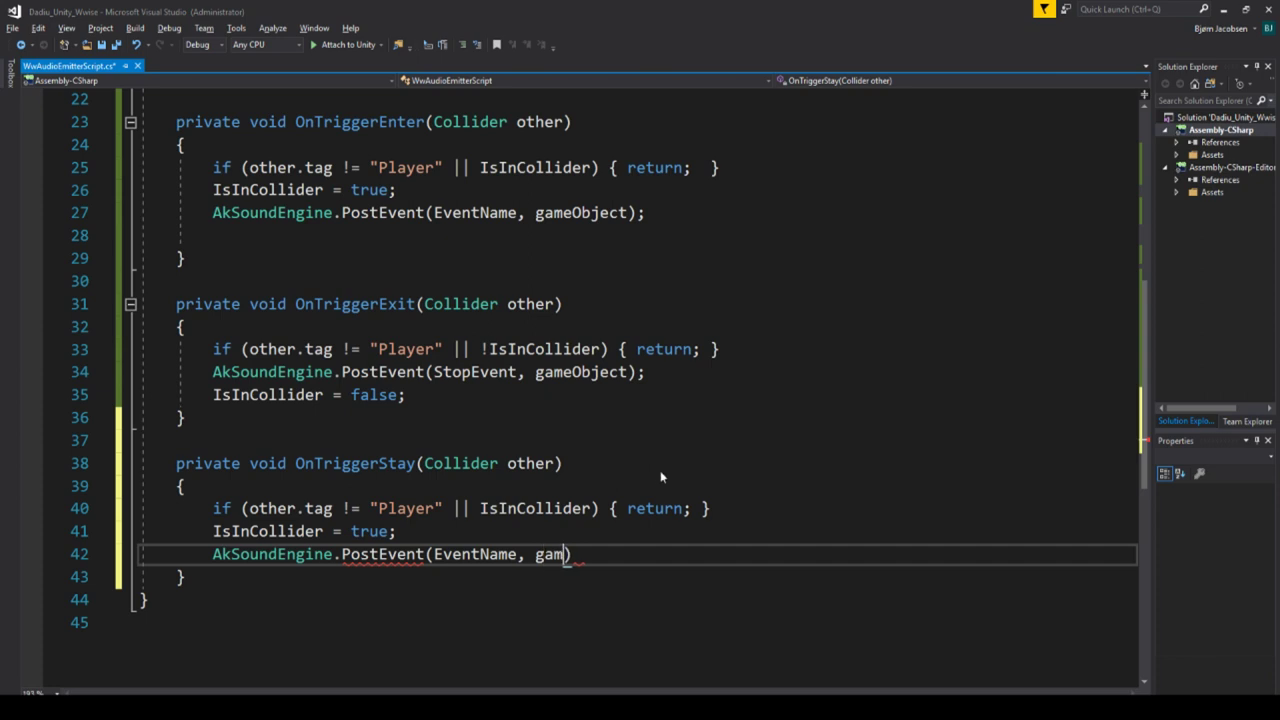
type(");")
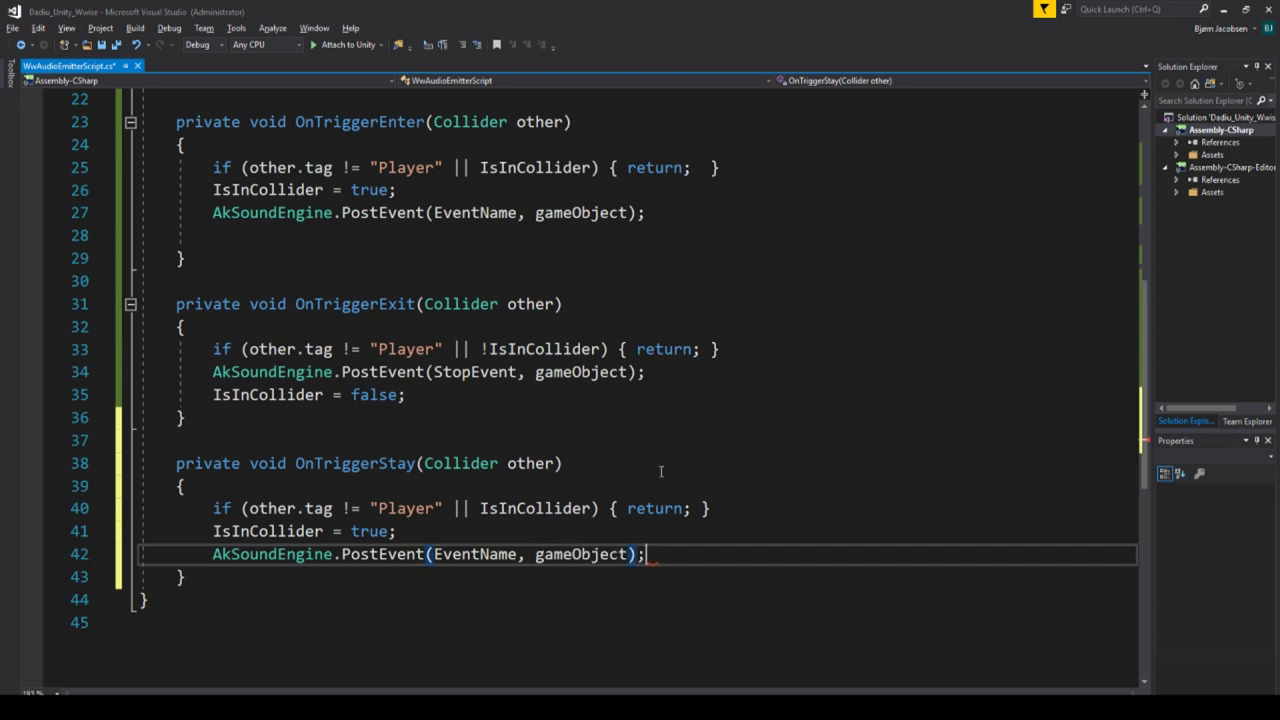
key("ctrl+s")
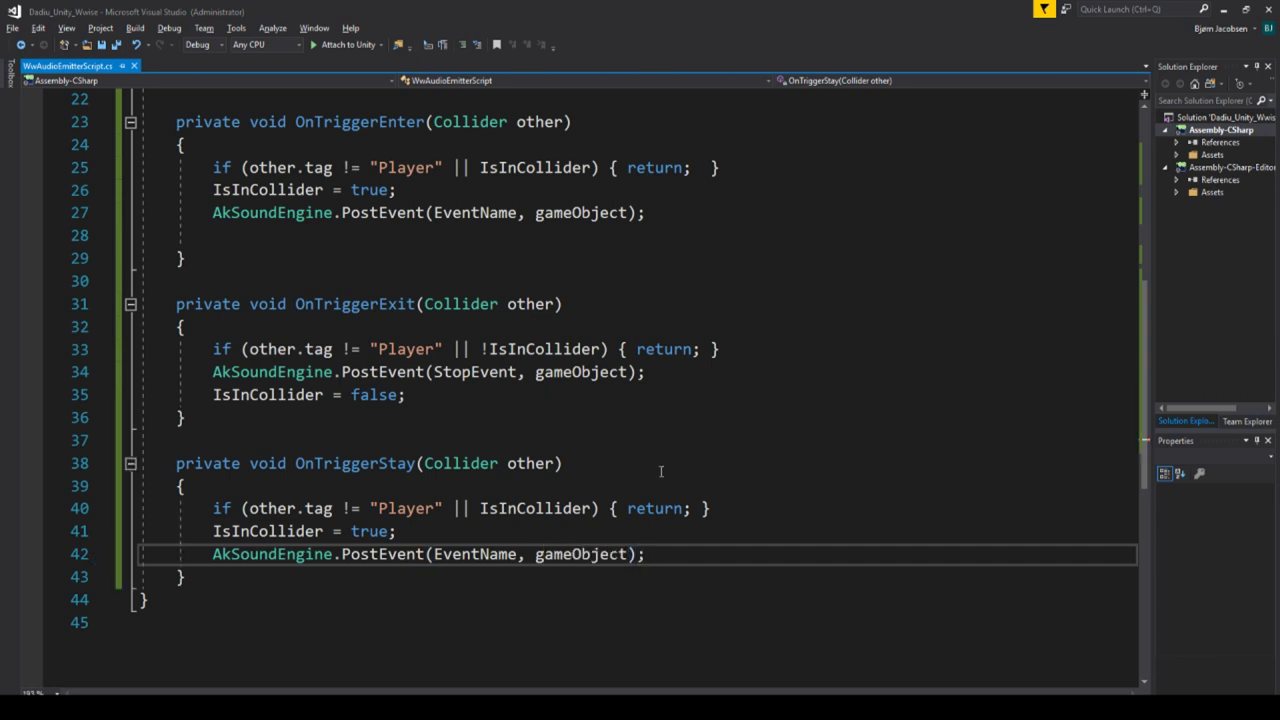
scroll(553, 481, "up", 1)
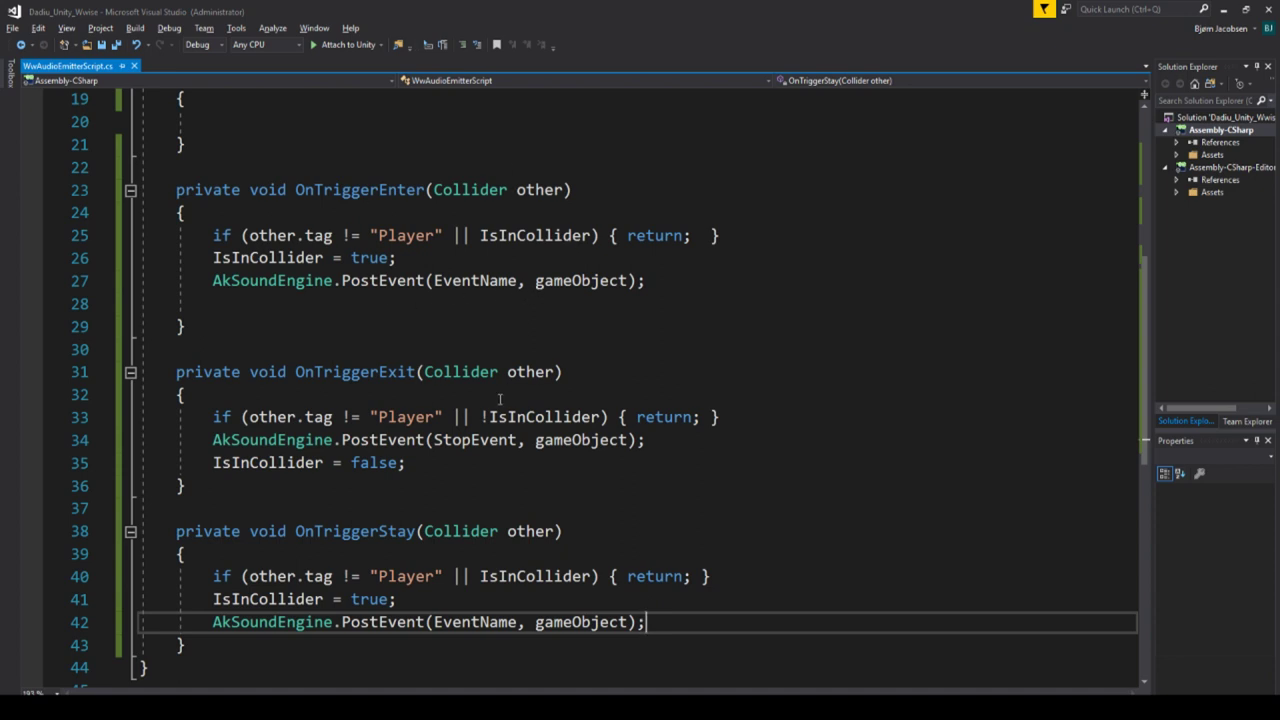
scroll(362, 425, "down", 1)
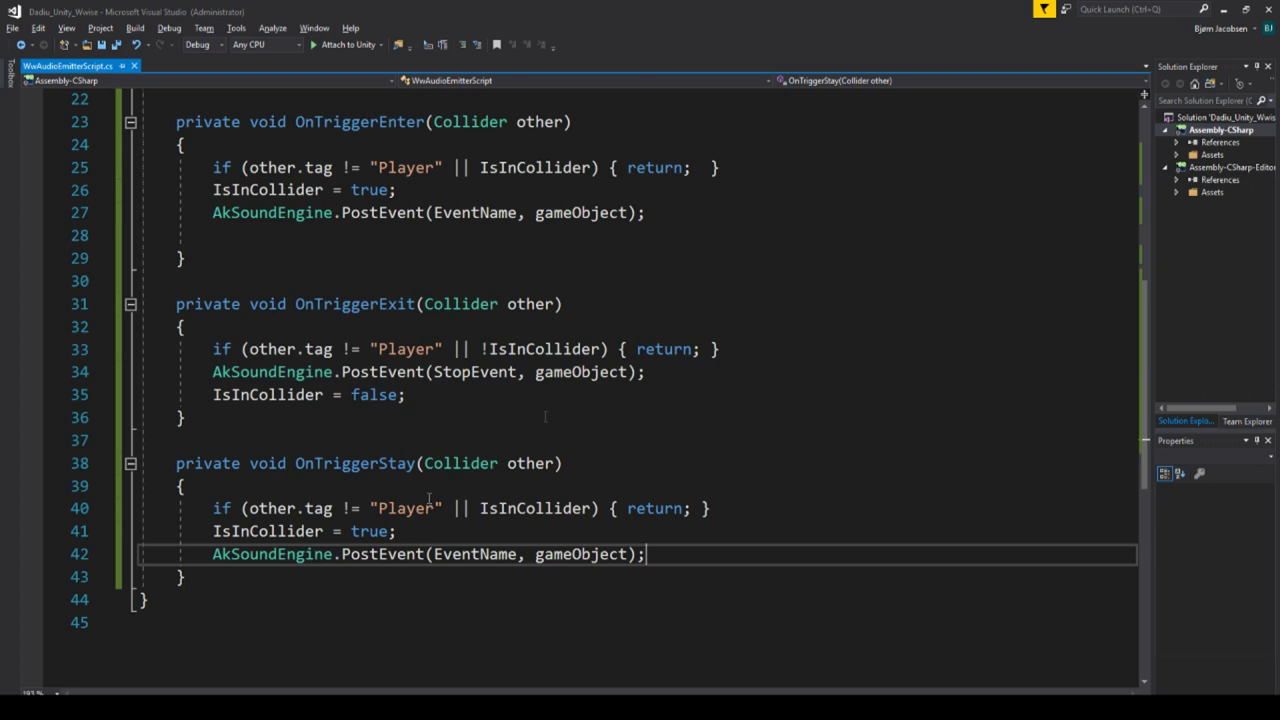
scroll(546, 419, "up", 3)
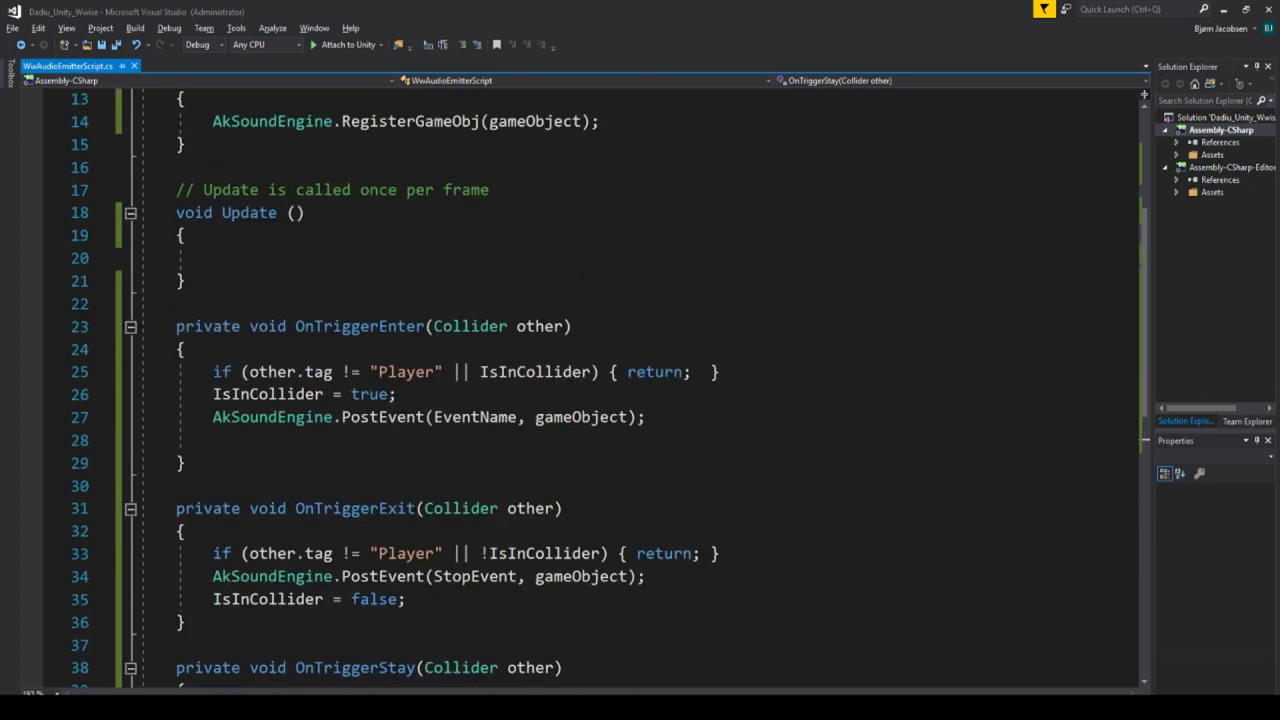
Switch to Unity, make WwAudioEmitter a child of the fire object, and apply the change to the fire prefab.
key("alt+Tab")
left_click(57, 248)
left_click(57, 248)
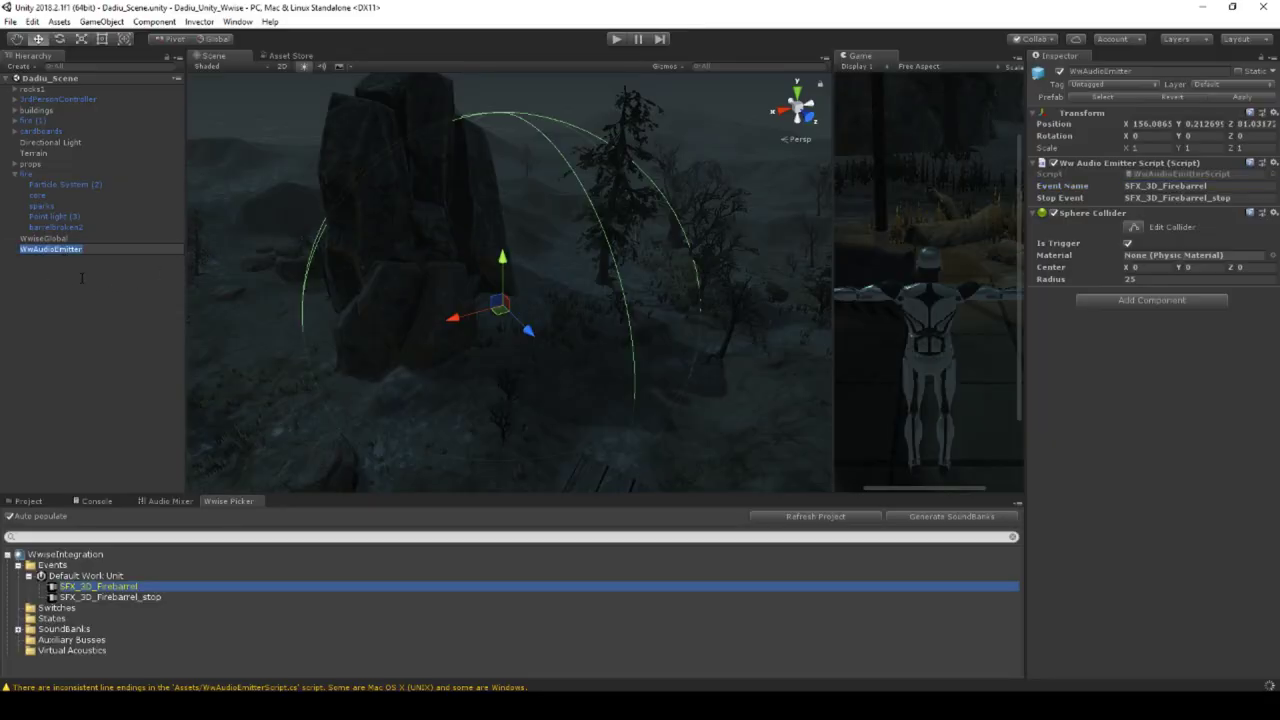
key("Return")
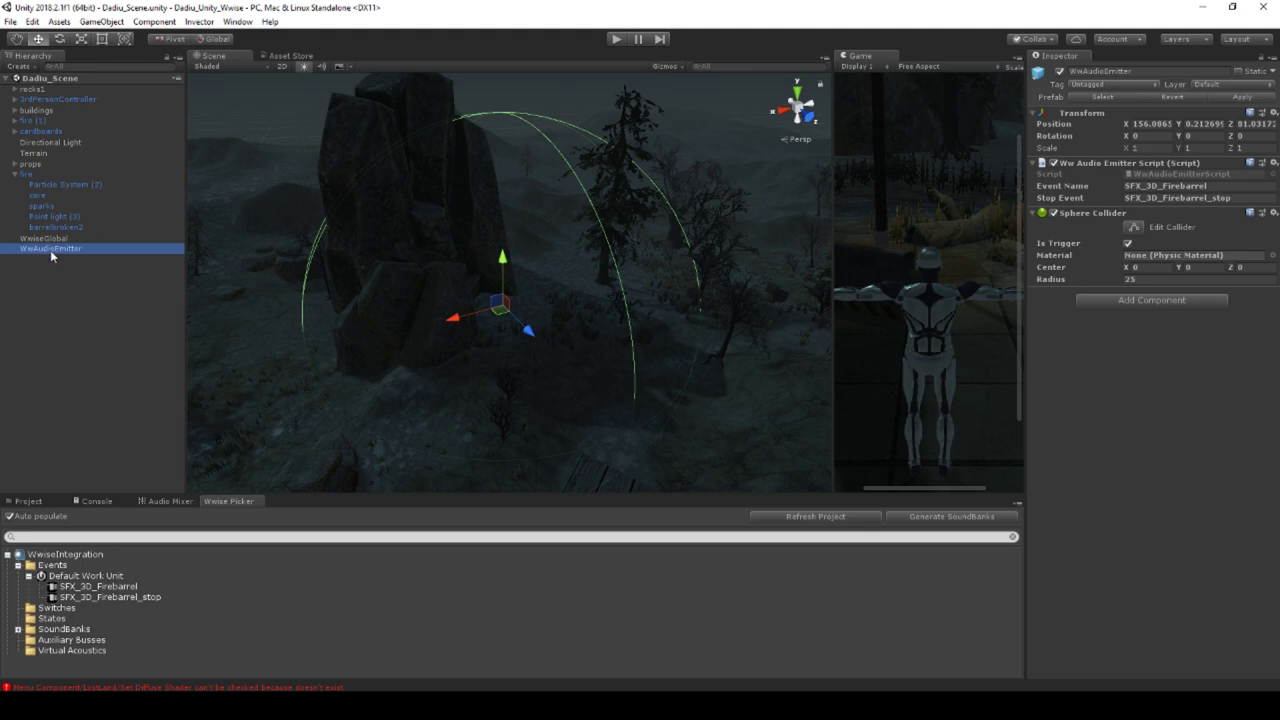
left_click_drag(50, 250, 30, 178)
left_click(26, 174)
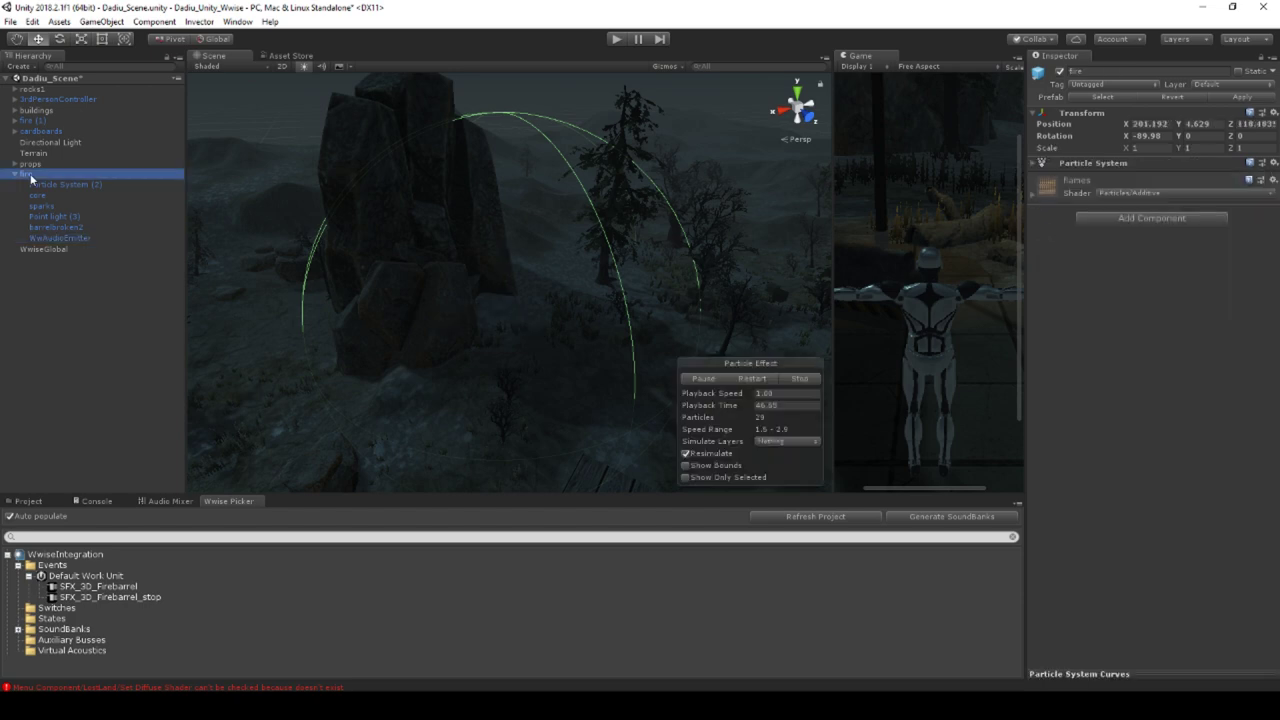
left_click(1244, 97)
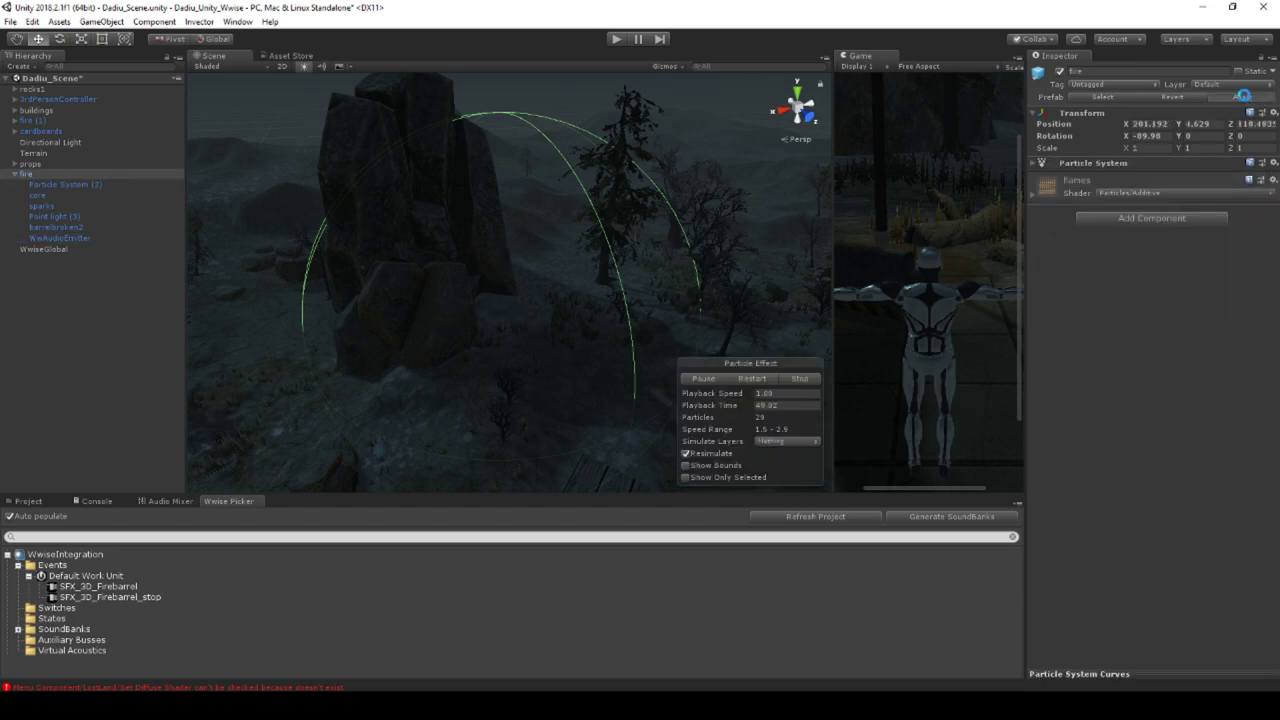
left_click(67, 239)
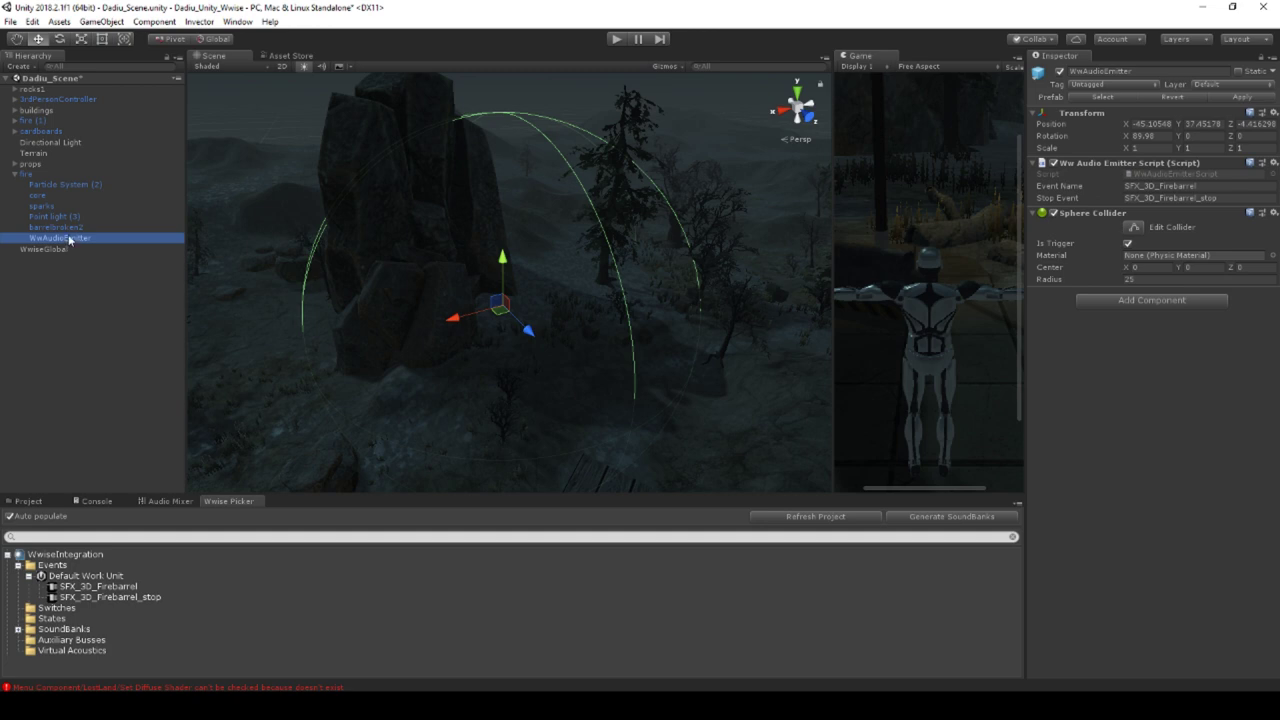
left_click(33, 175)
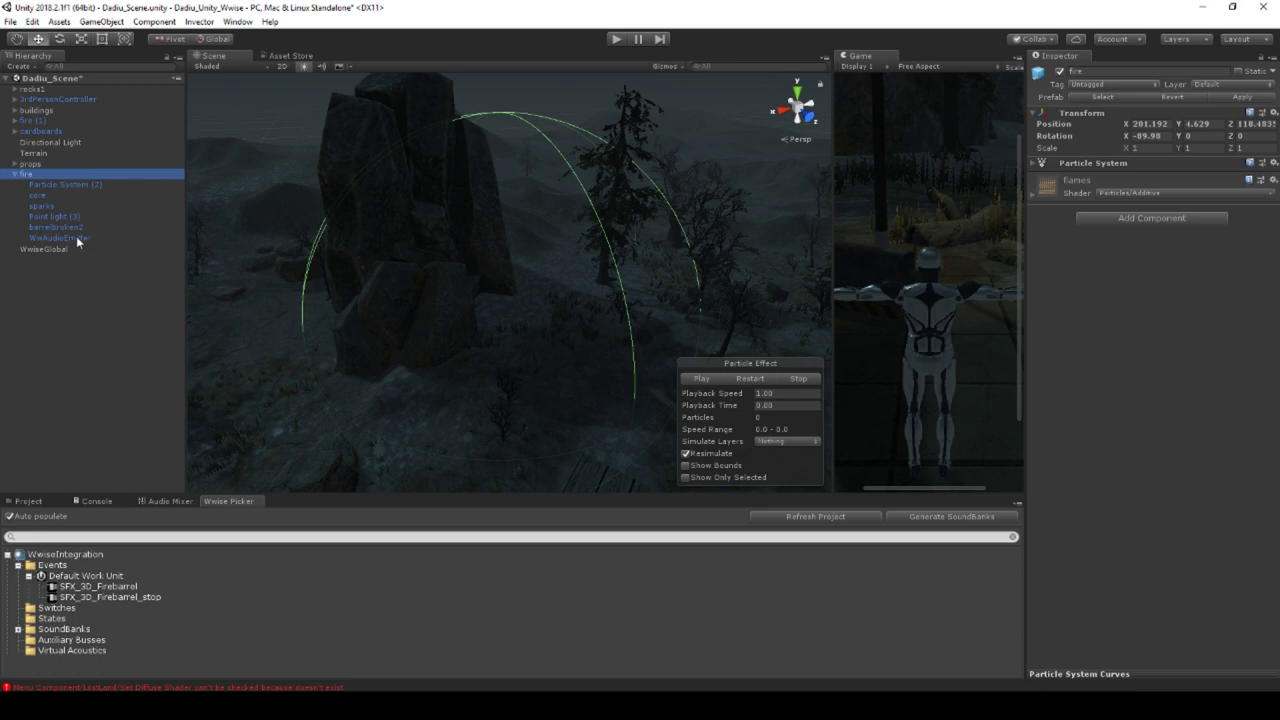
left_click_drag(76, 236, 405, 552)
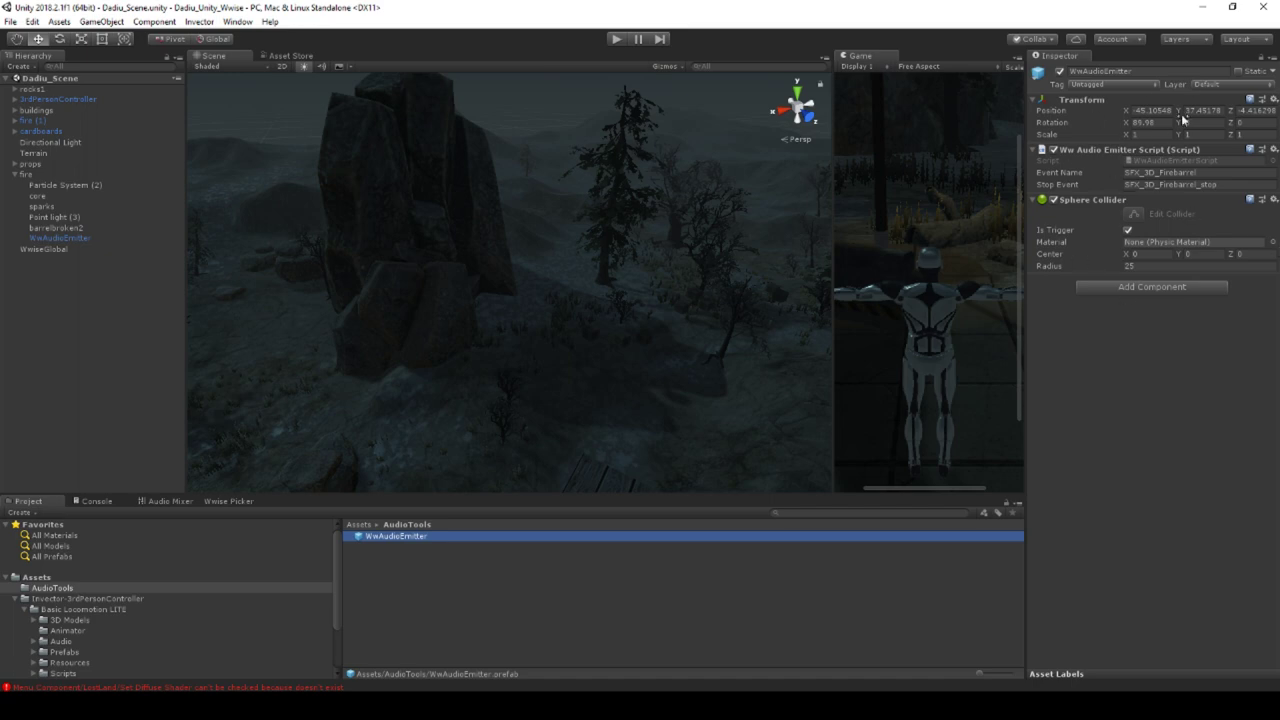
key("ctrl+z")
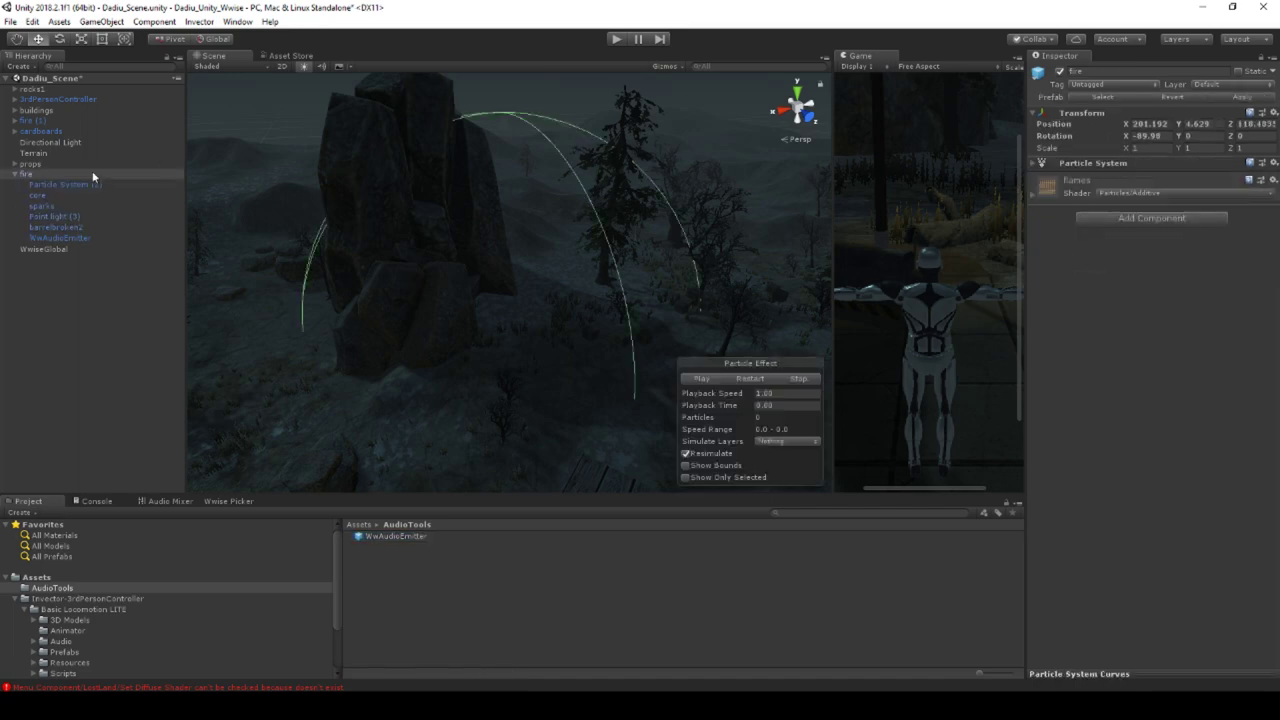
Set the local position of the WwAudioEmitter under fire to X 0, Y 0, Z 0.
left_click(65, 238)
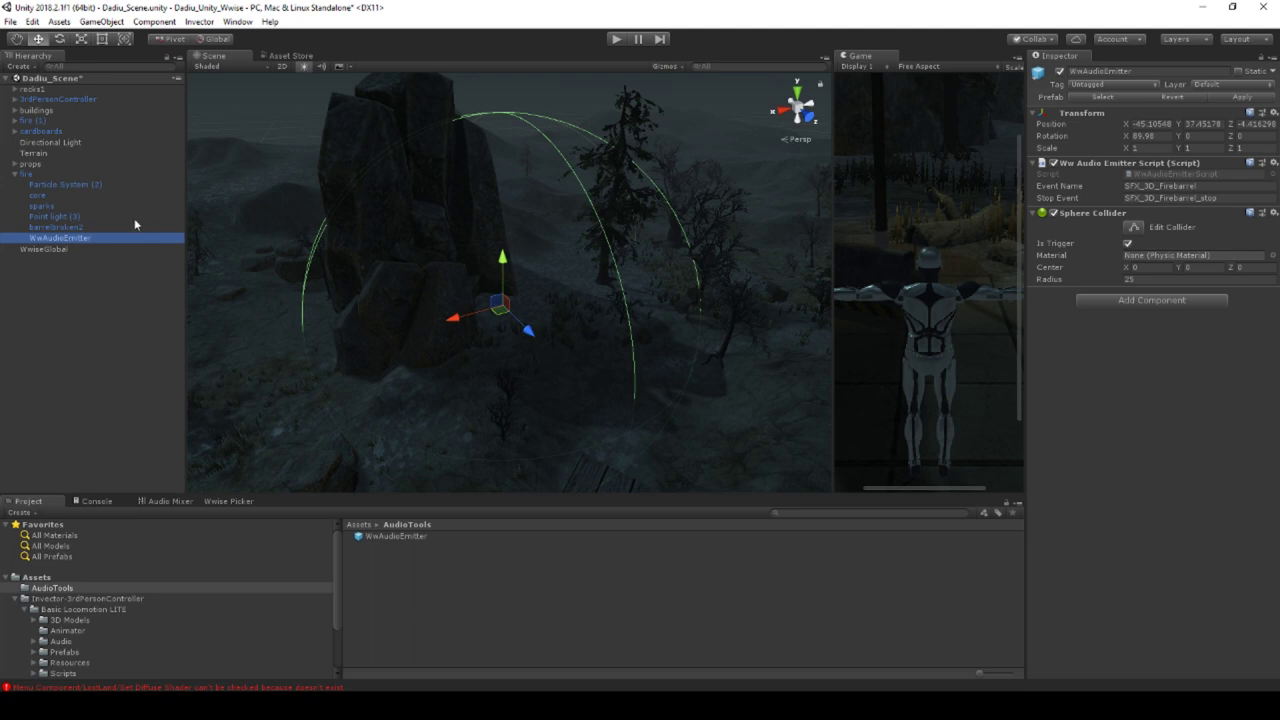
left_click(1150, 124)
type("0")
key("Tab")
type("0")
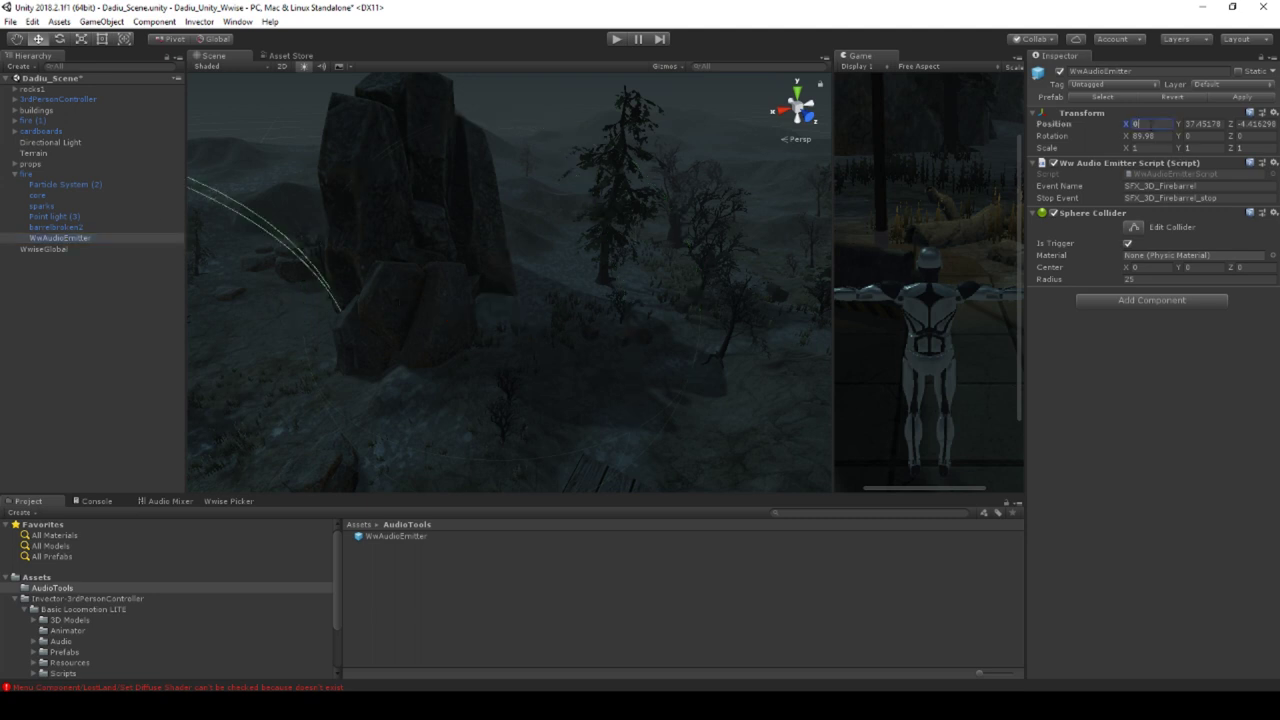
key("Tab")
type("0")
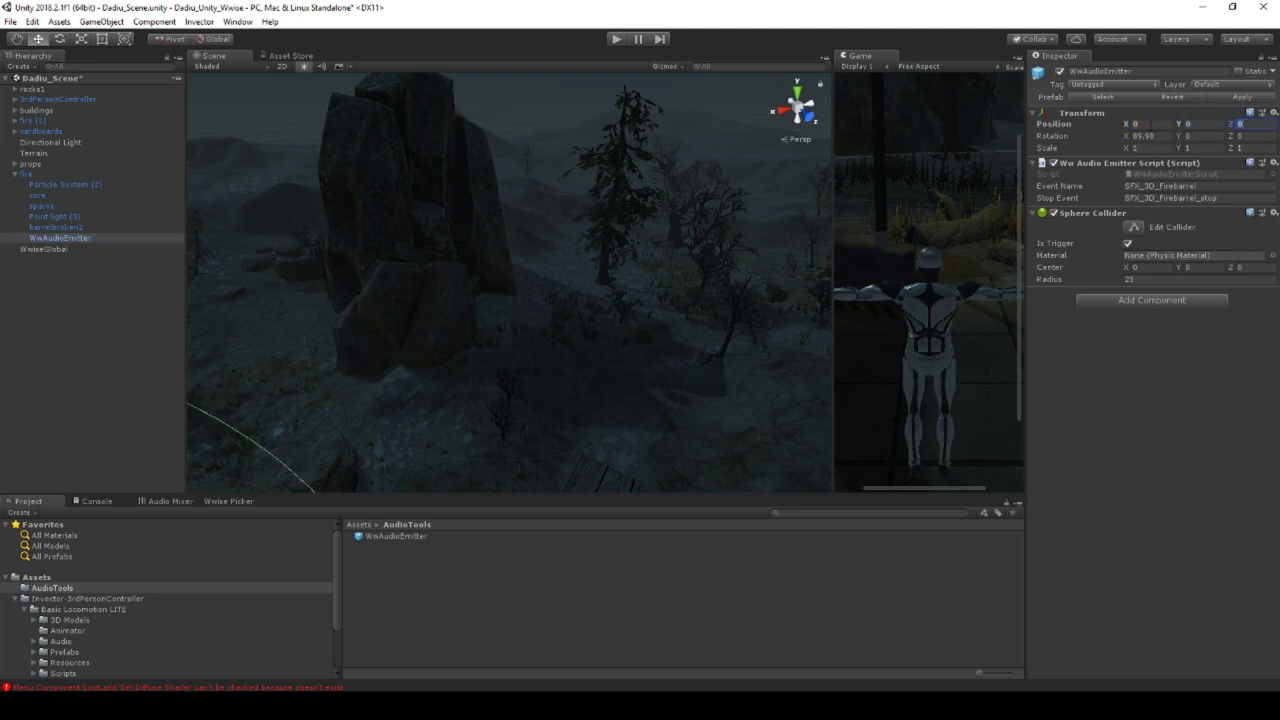
Frame the fire object and its WwAudioEmitter in the scene to examine where the sphere collider sits around the barrel.
left_click(489, 234)
key("f")
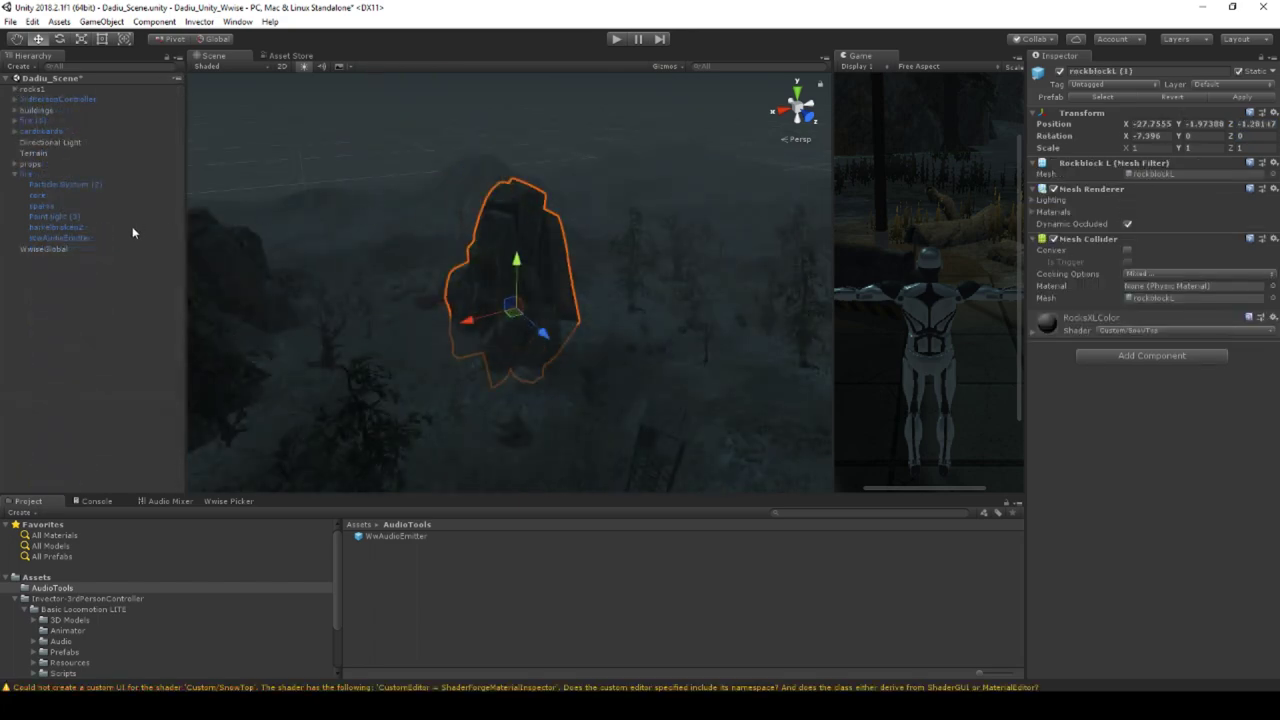
left_click(25, 175)
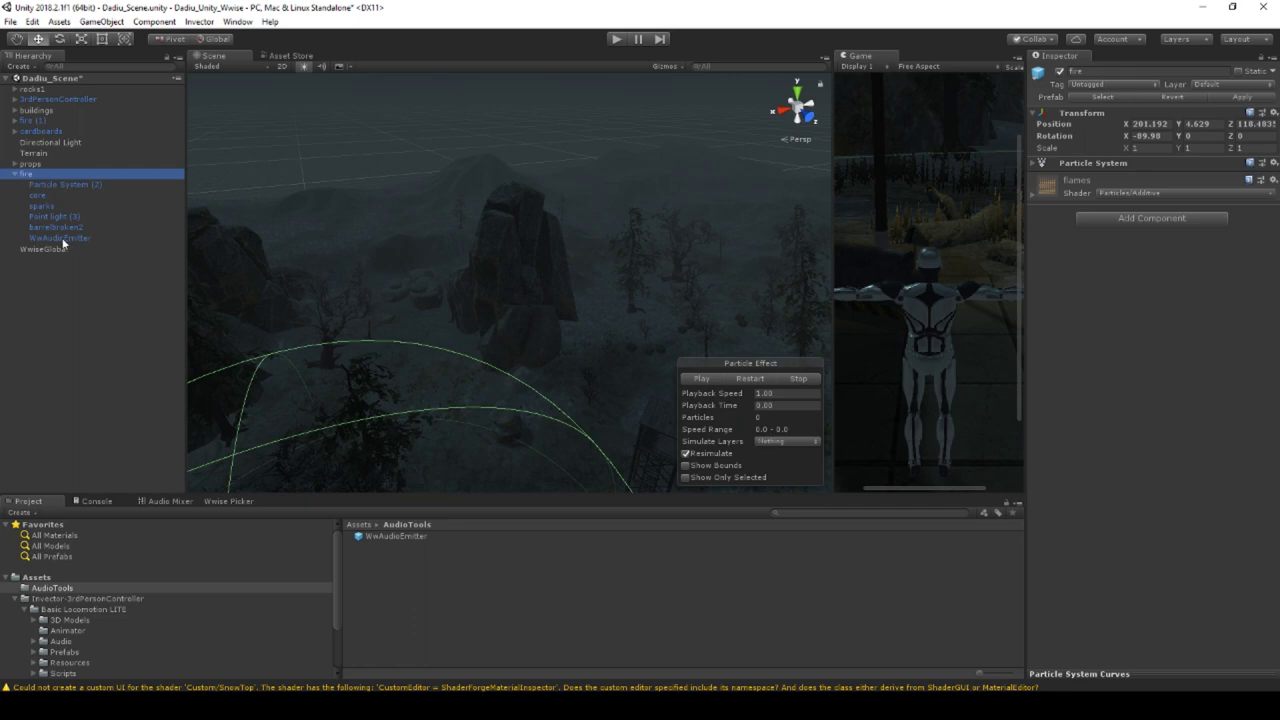
key("f")
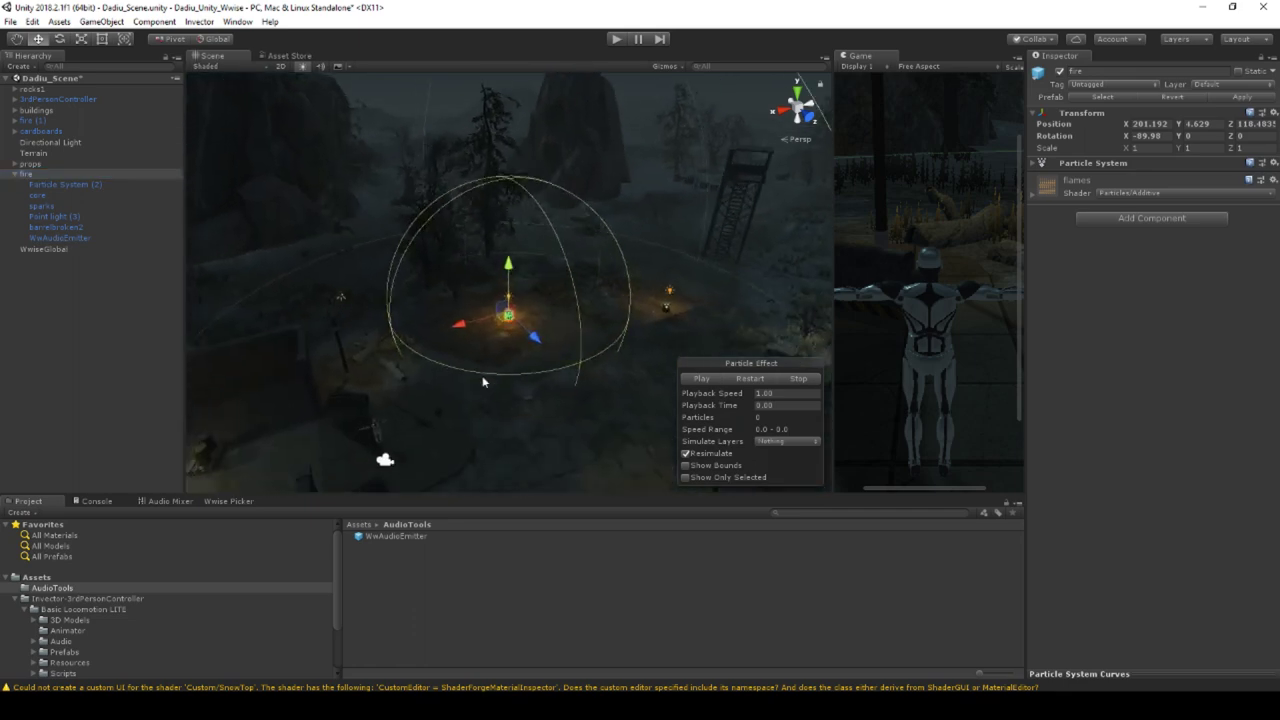
scroll(560, 385, "down", 3)
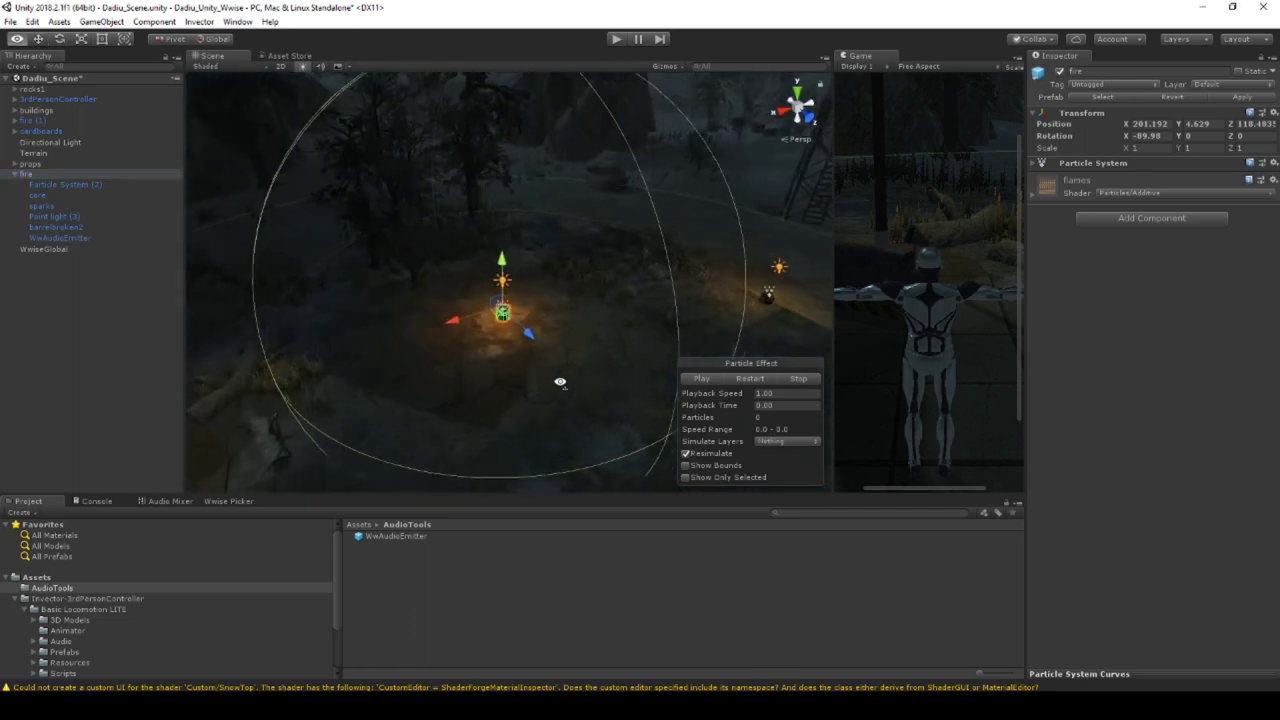
left_click(70, 239)
key("f")
left_click_drag(505, 319, 447, 335, "alt")
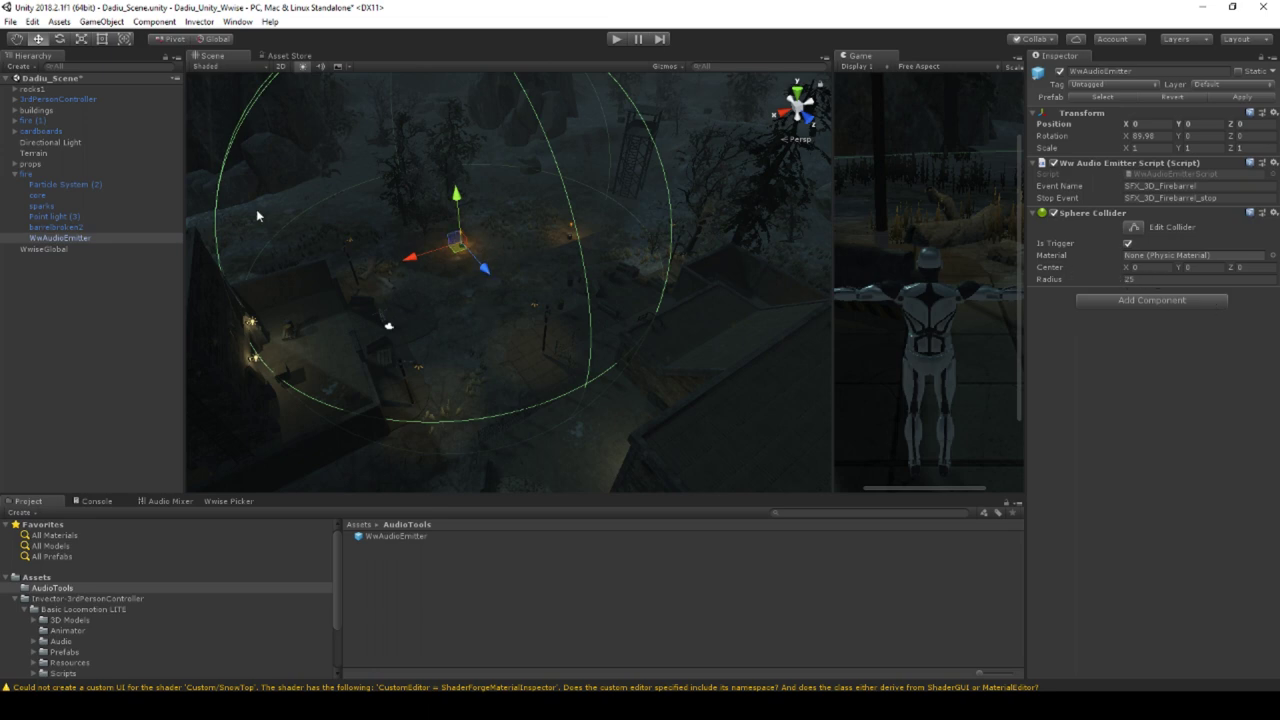
Add an Ak Game Obj component to the WwAudioEmitter.
left_click(1151, 300)
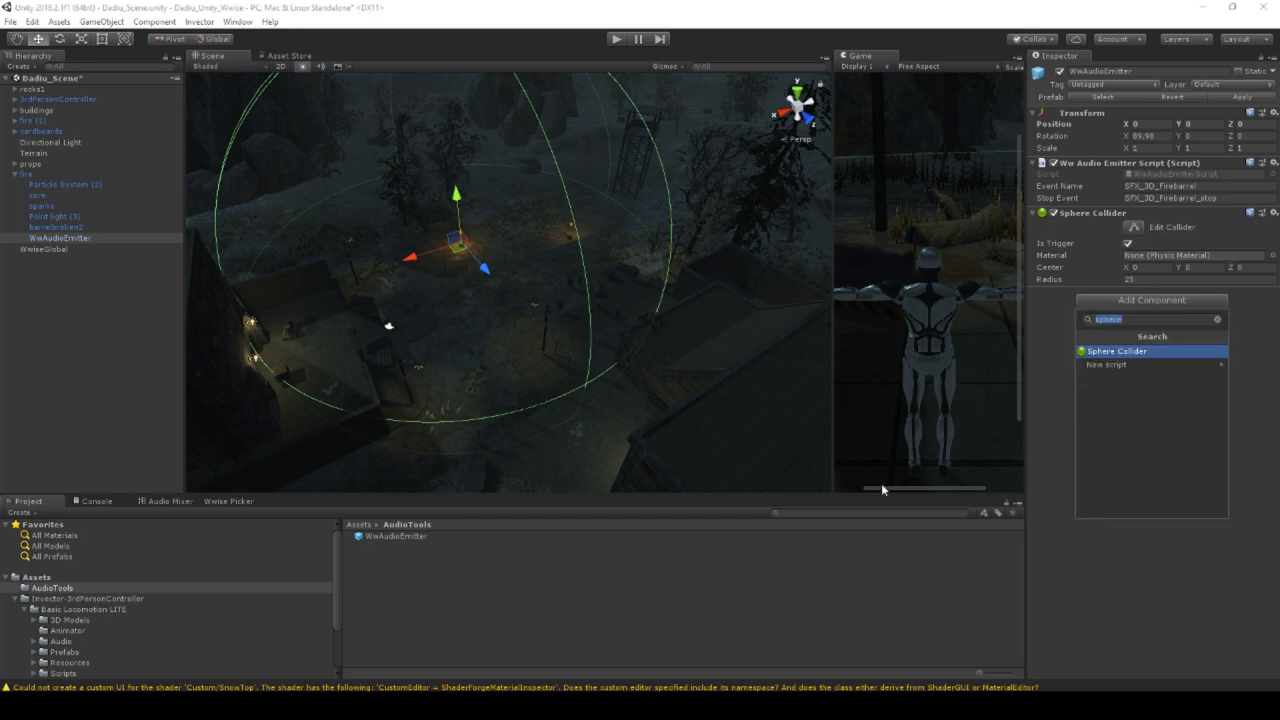
type("ak")
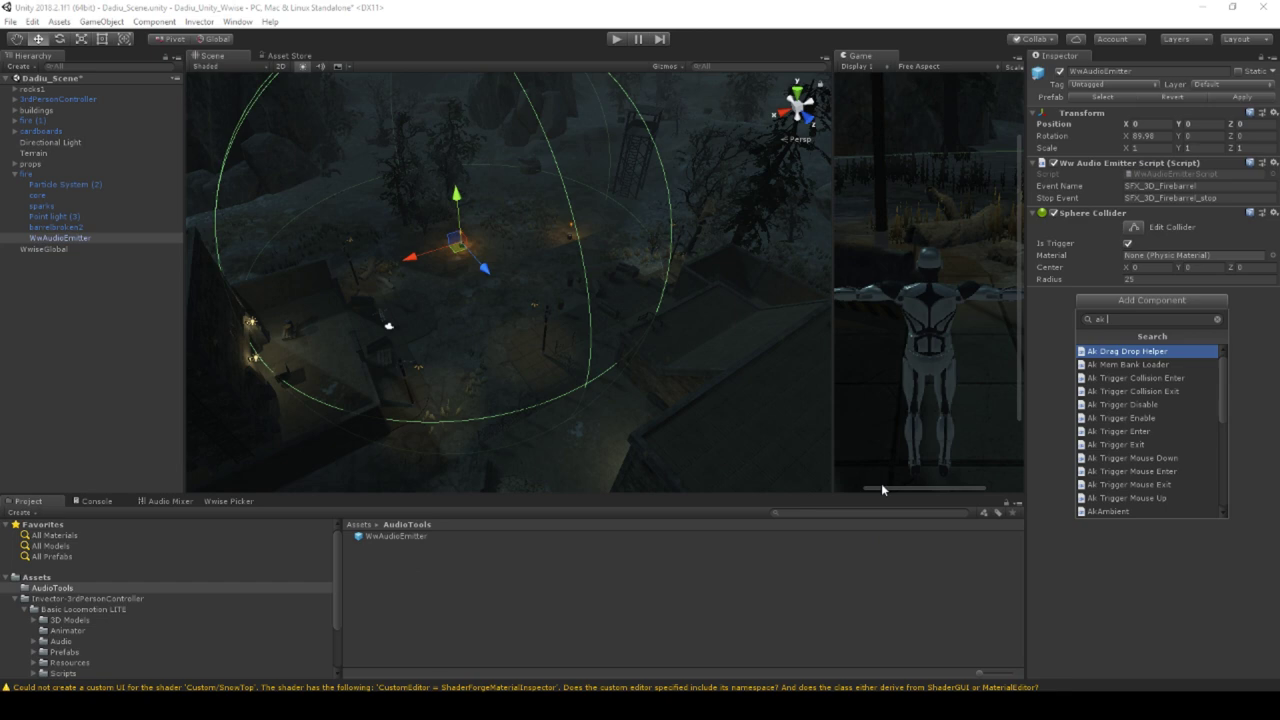
type("game")
key("Return")
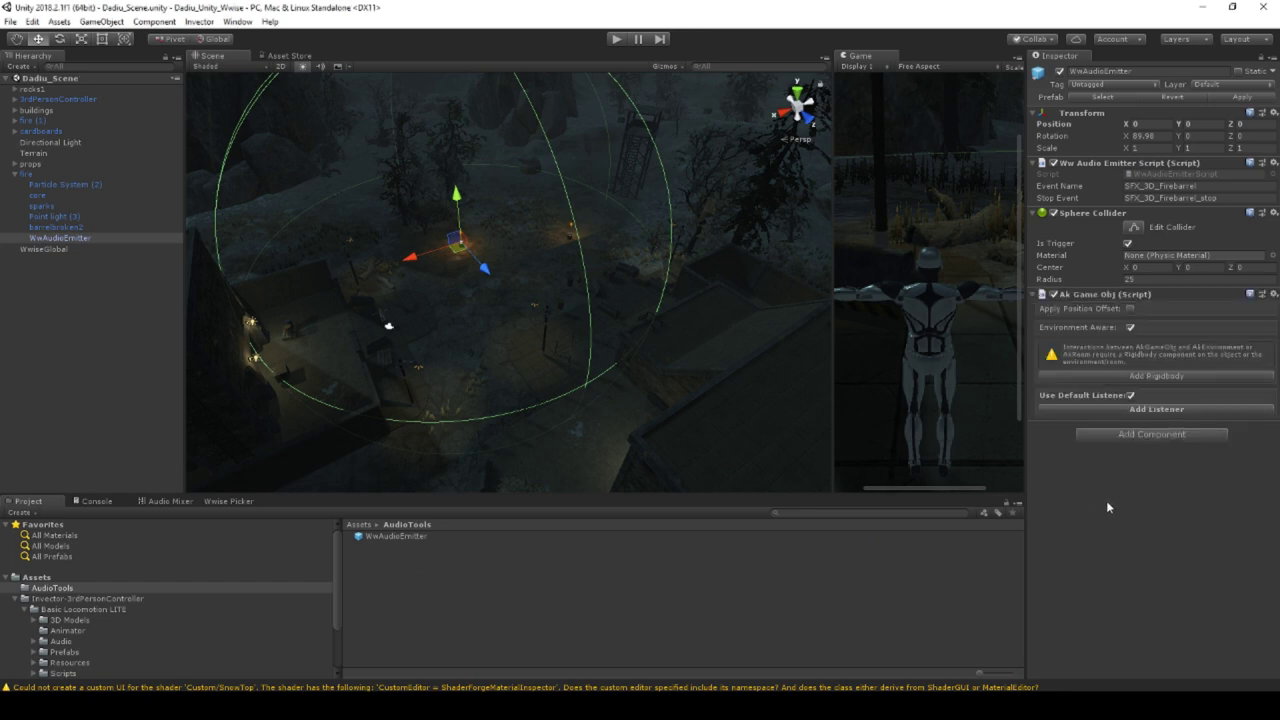
Examine the Ak Game Obj and Ak Audio Listener components on the 3rdPersonCamera inside 3rdPersonController.
left_click(69, 100)
left_click(14, 100)
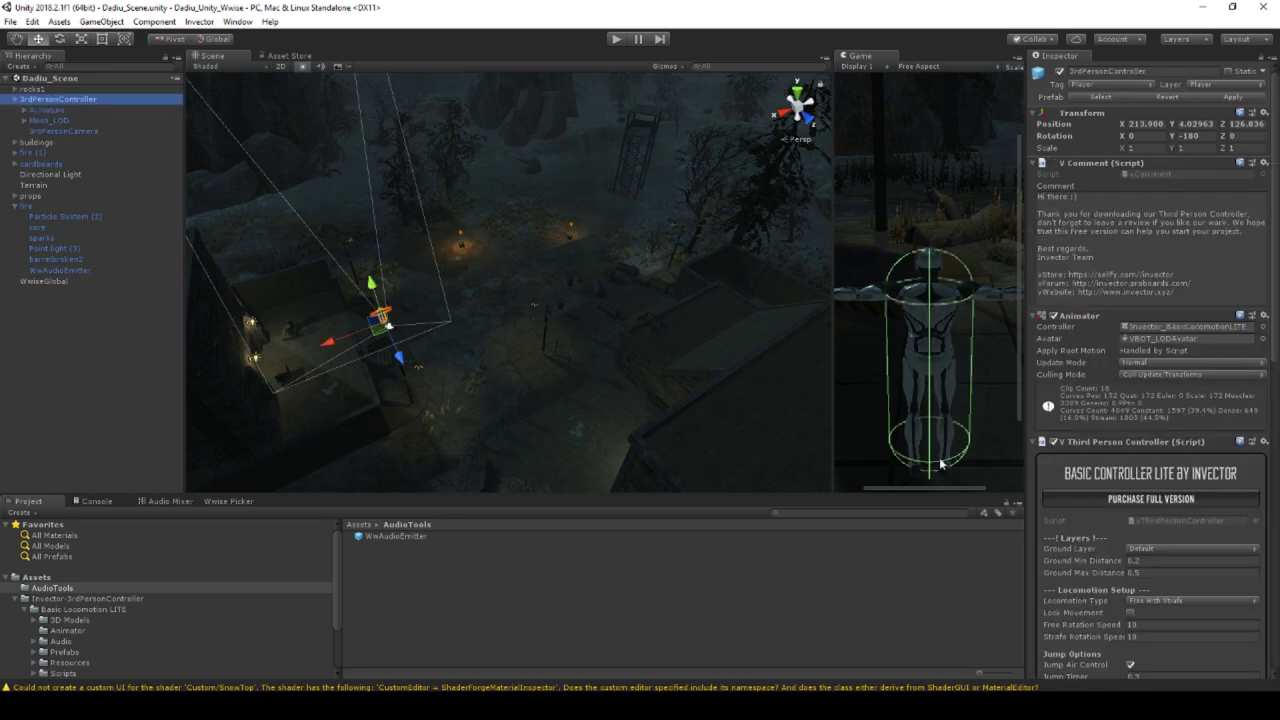
scroll(1082, 420, "down", 10)
key("Down")
key("Down")
key("Down")
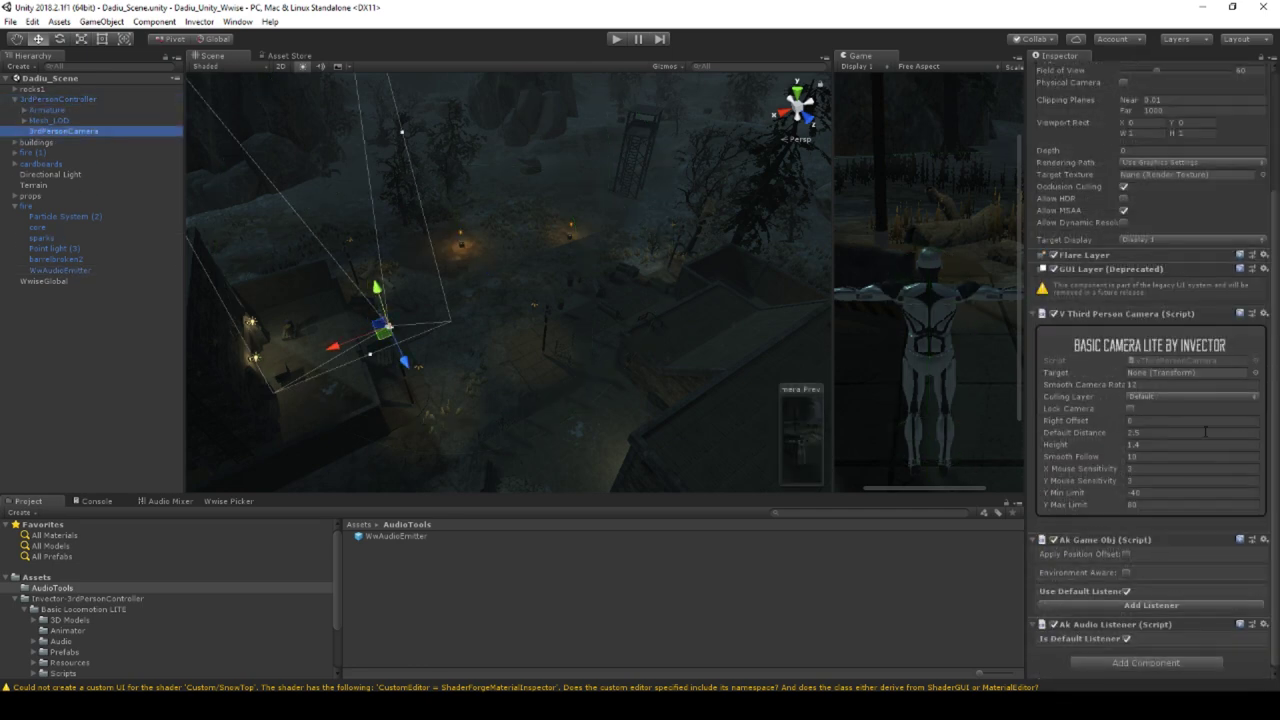
scroll(1185, 402, "down", 1)
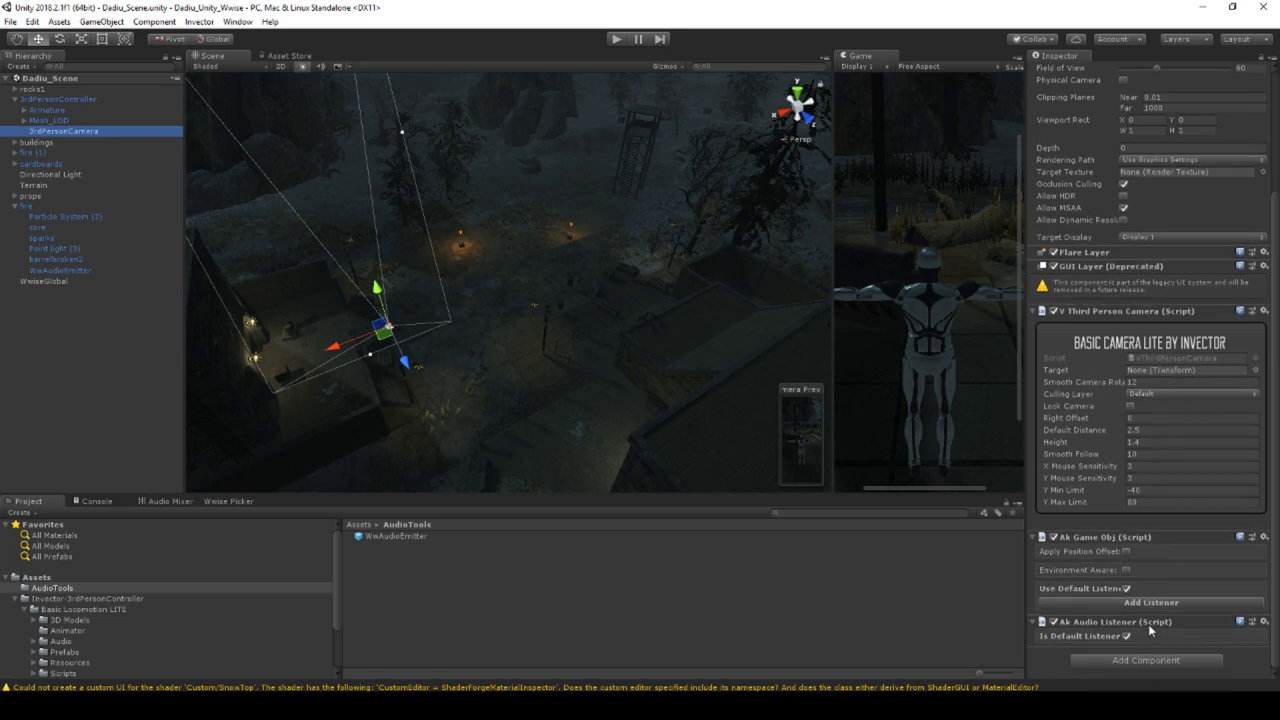
scroll(1158, 483, "up", 4)
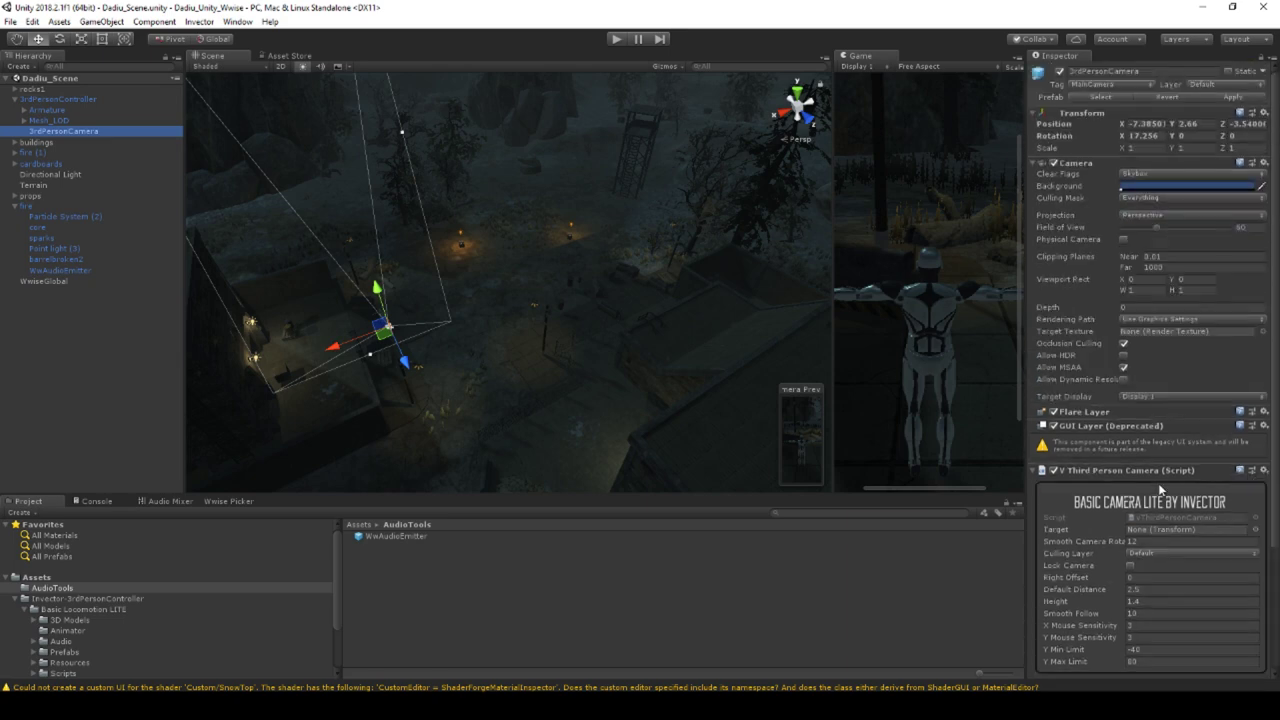
scroll(1158, 483, "down", 4)
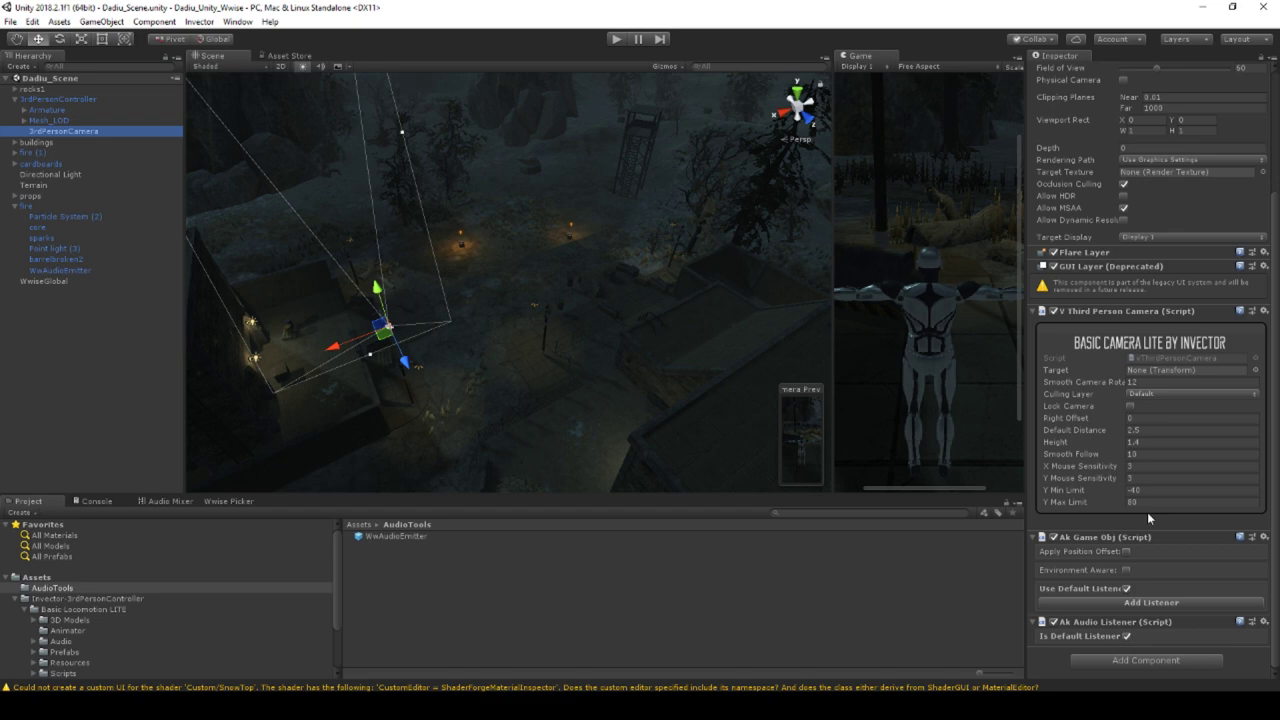
Run the scene with an enlarged Game view and walk the character up to both fire barrels and away to test the fire sound.
left_click(618, 40)
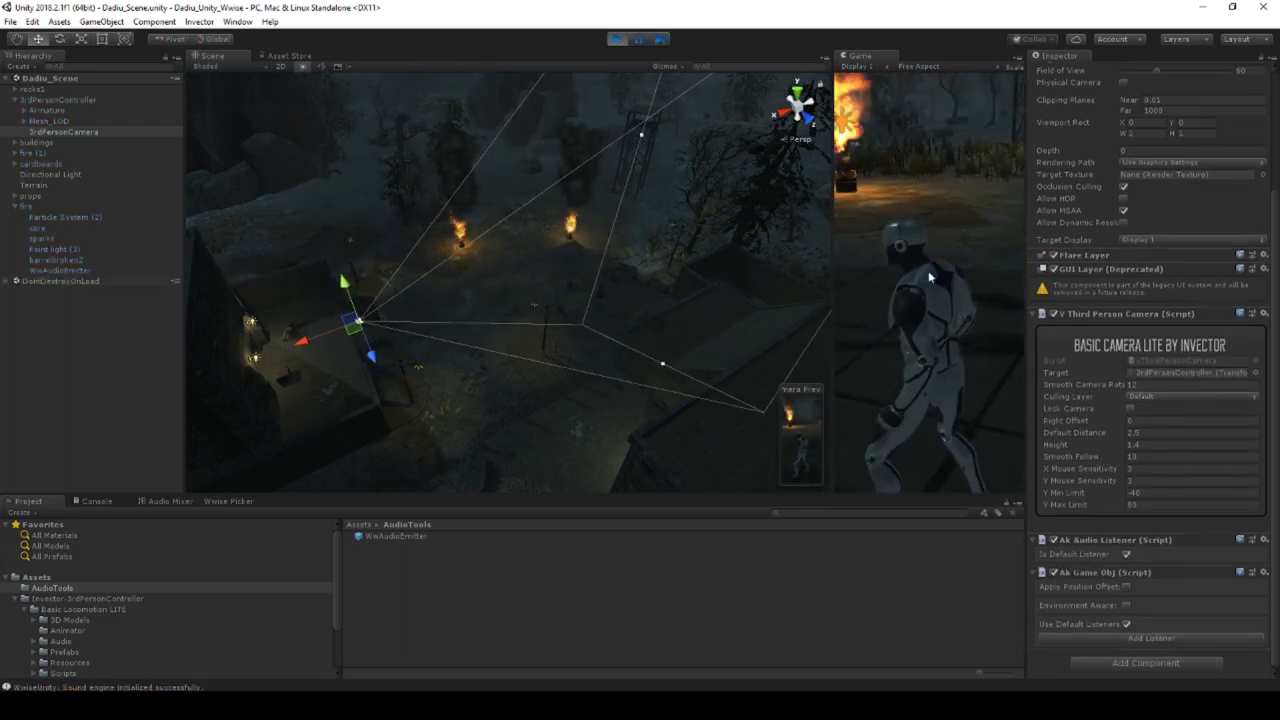
left_click_drag(832, 280, 447, 280)
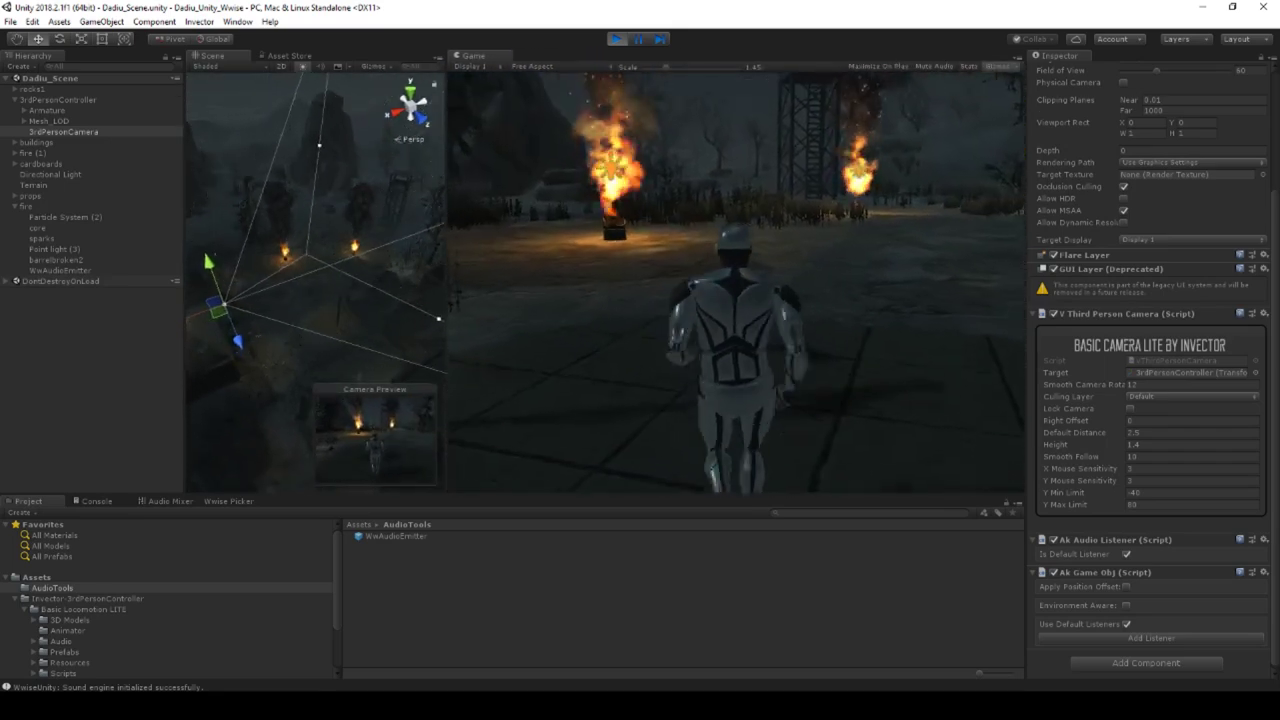
key("w")
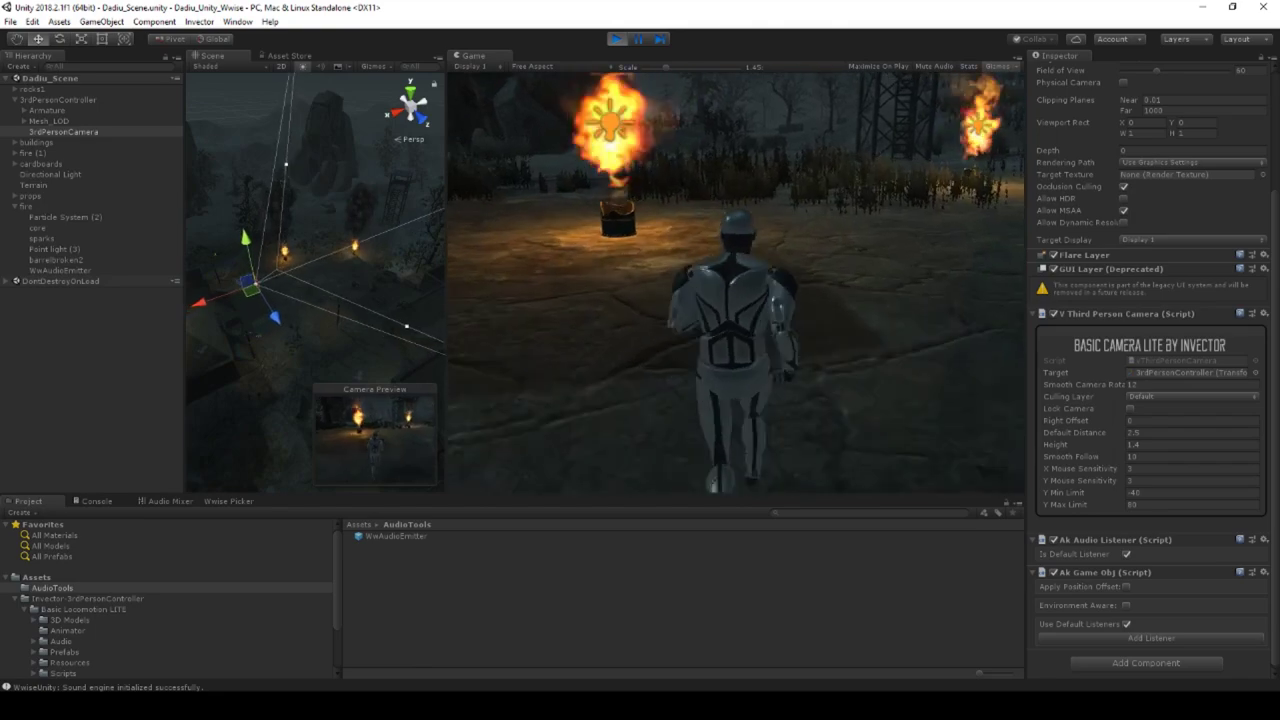
key("w")
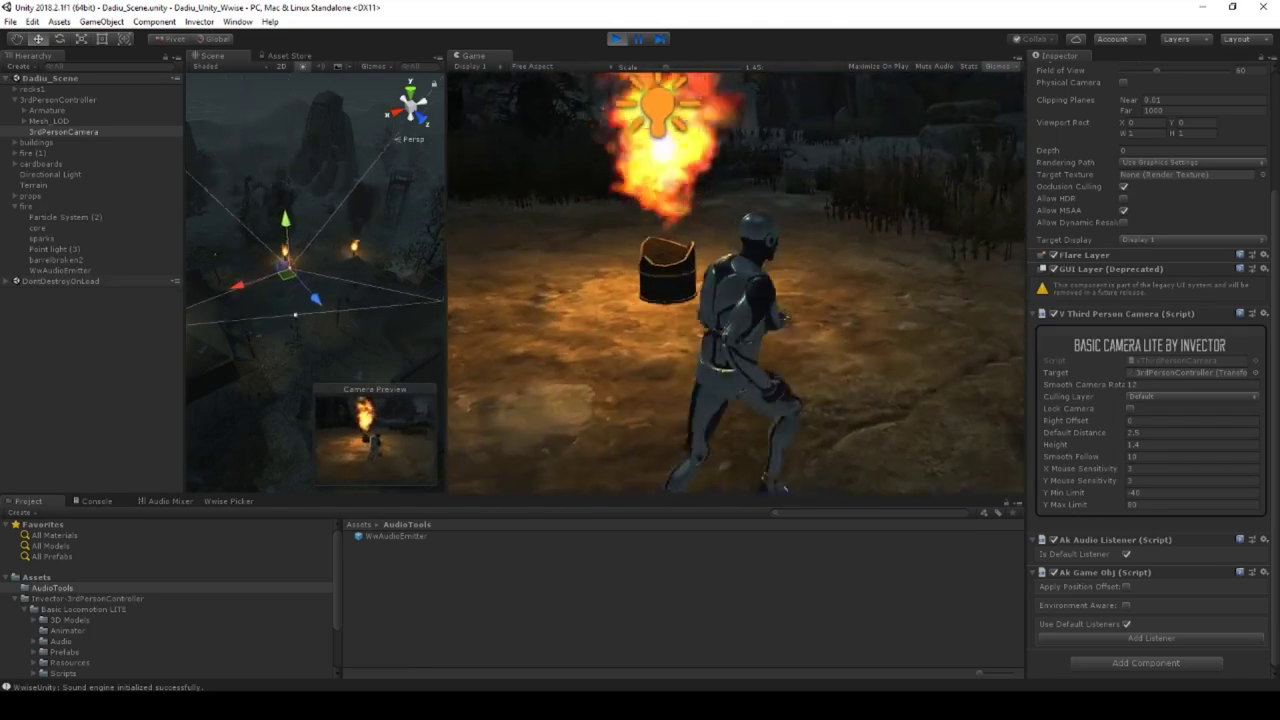
key("w")
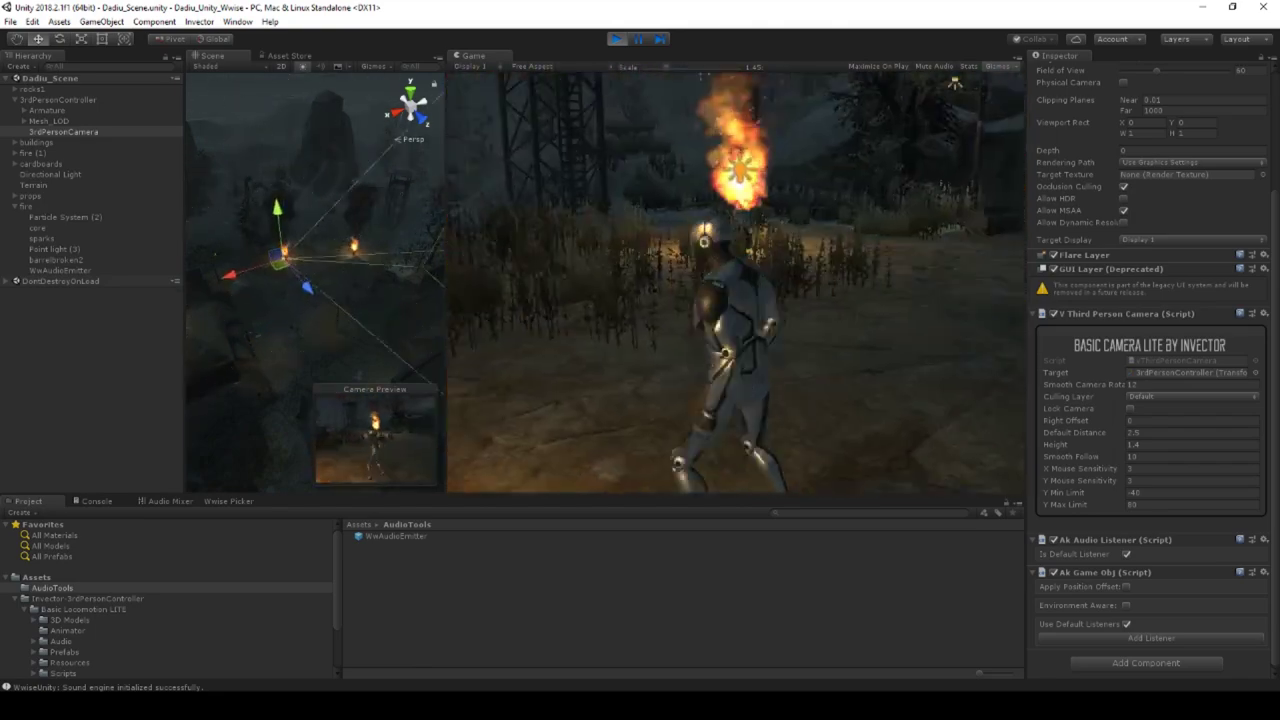
key("w")
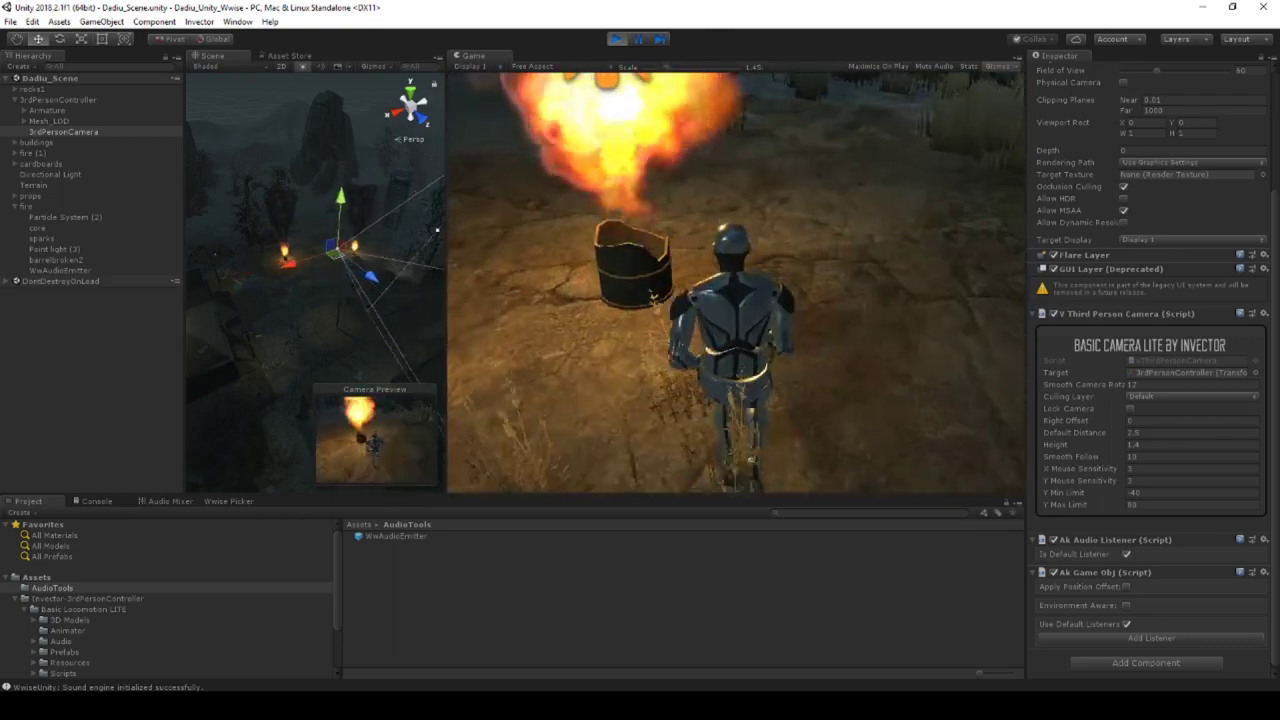
key("s")
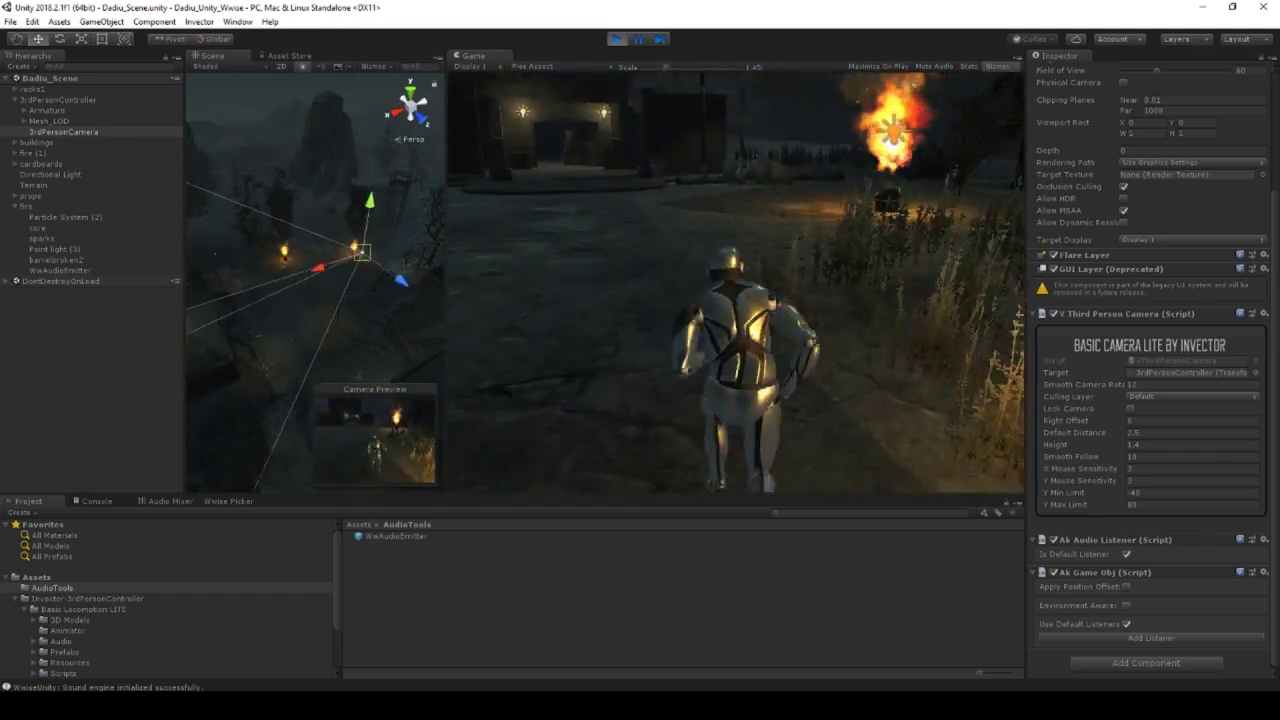
key("w")
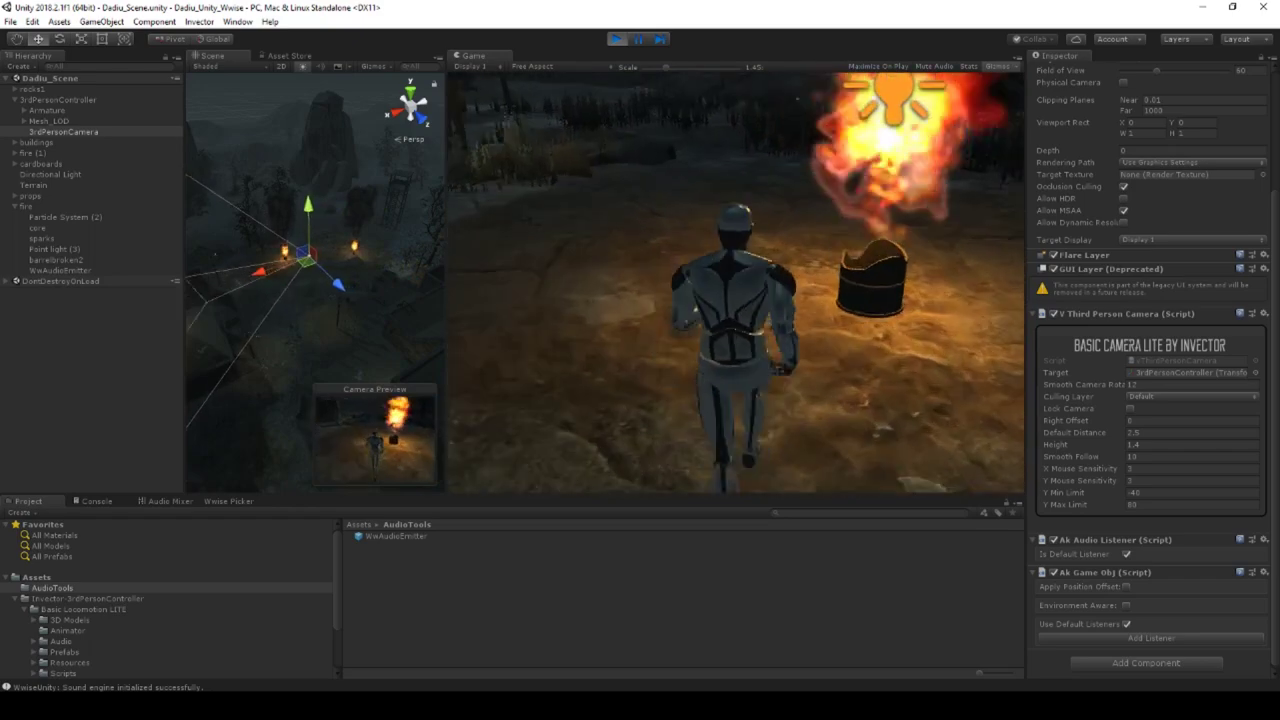
key("w")
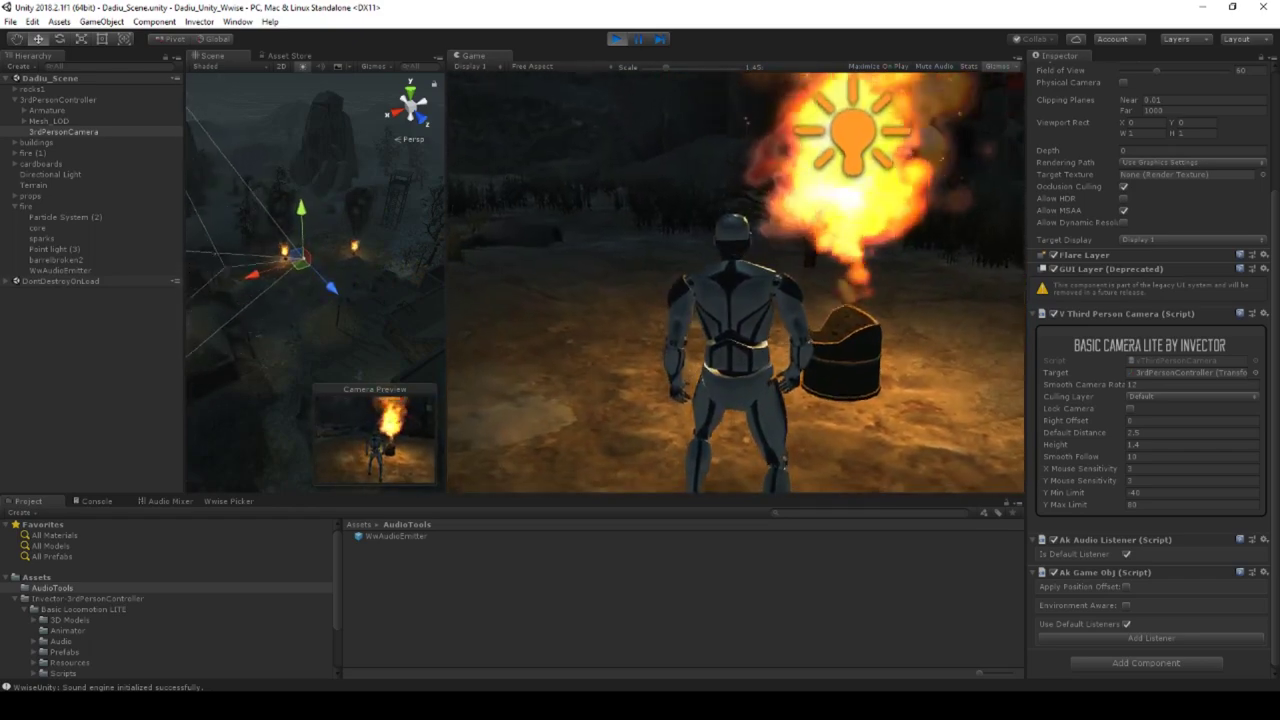
key("s")
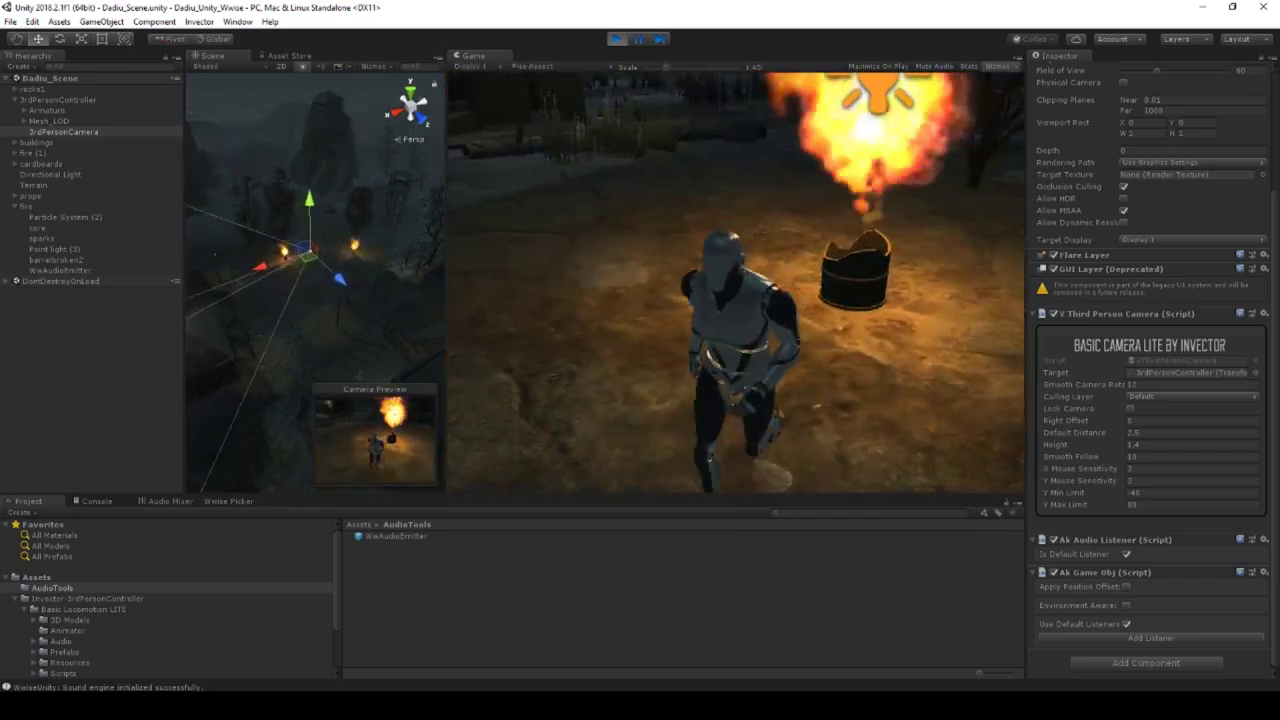
key("w")
key("w")
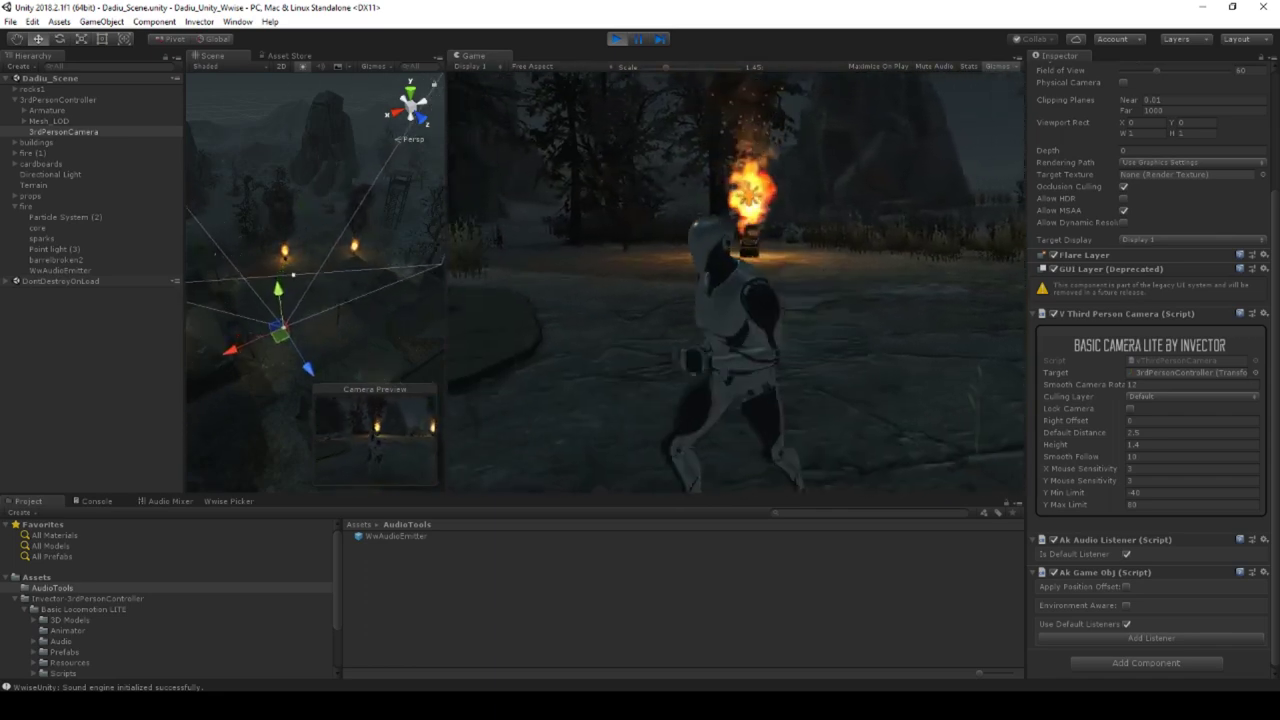
key("w")
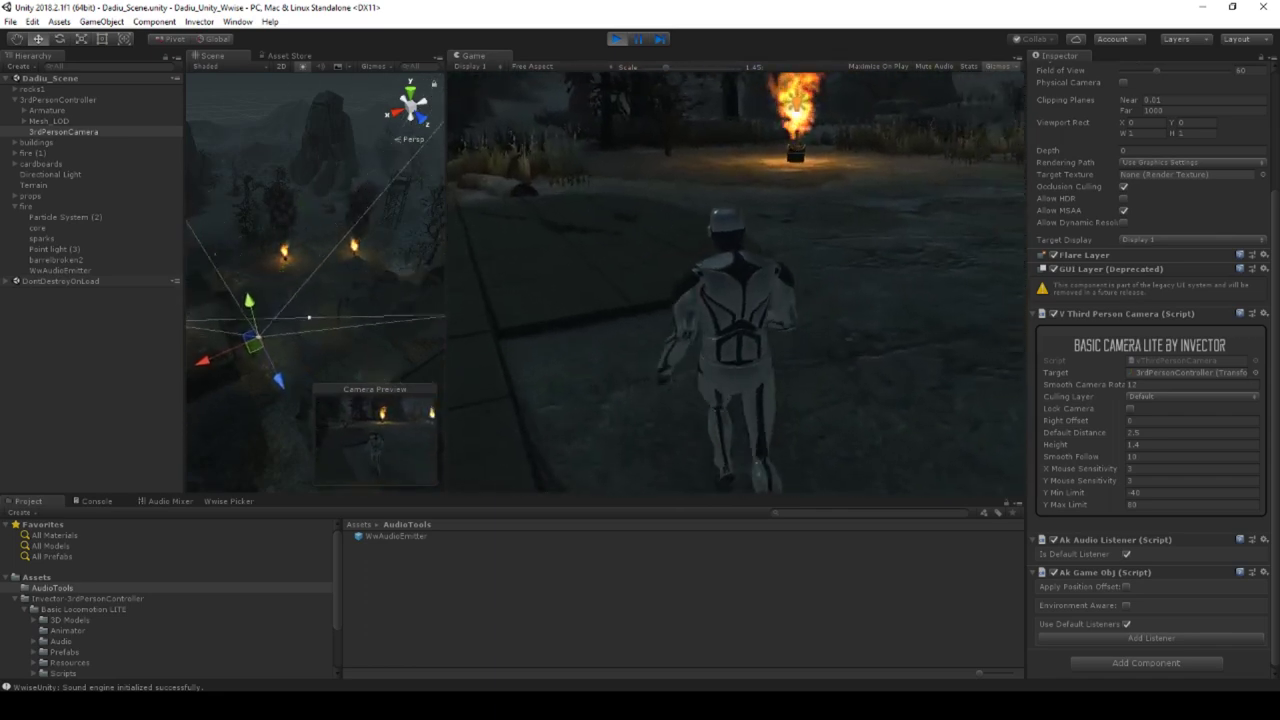
key("w")
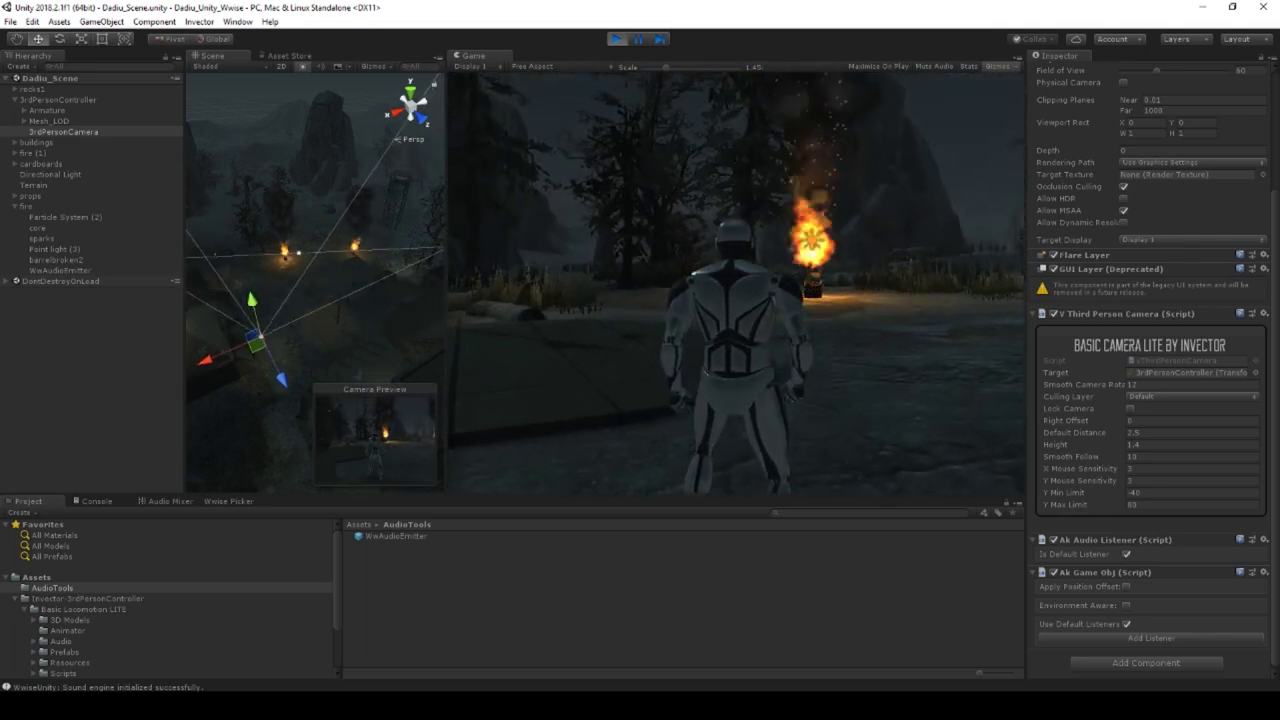
key("w")
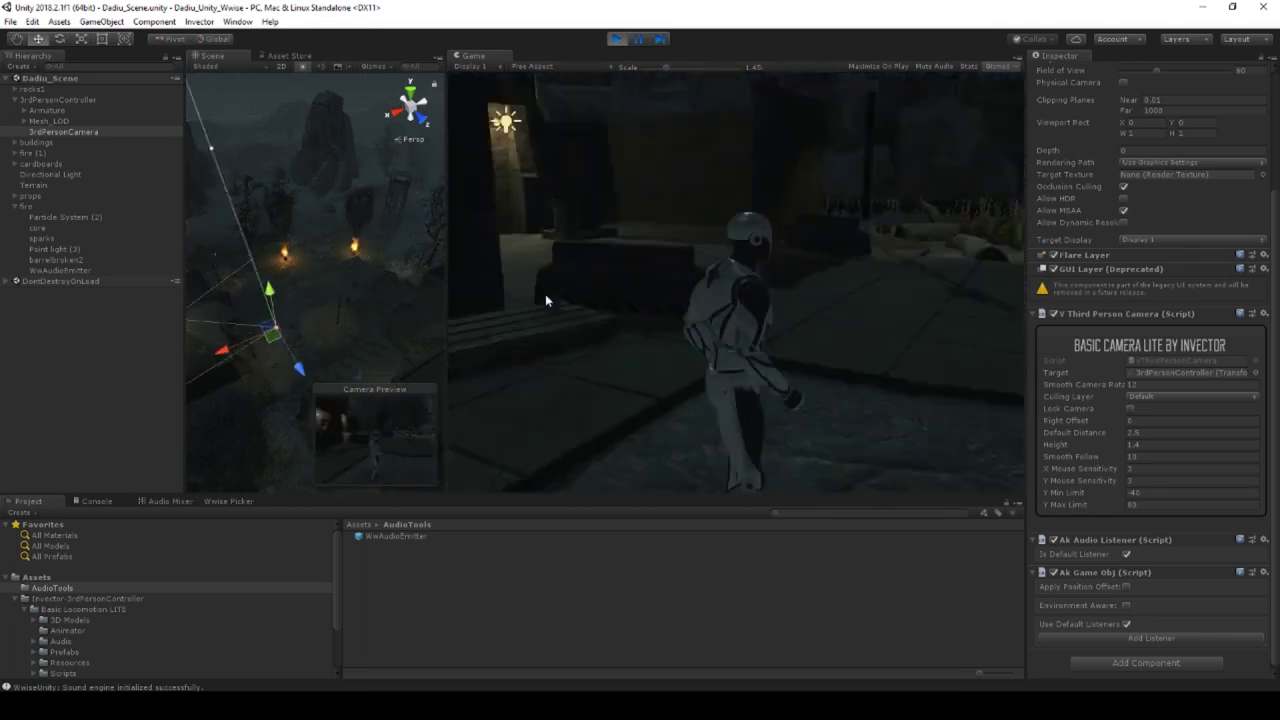
Examine the sphere collider of the WwAudioEmitter under fire in a widened Scene view while the scene runs.
left_click(60, 270)
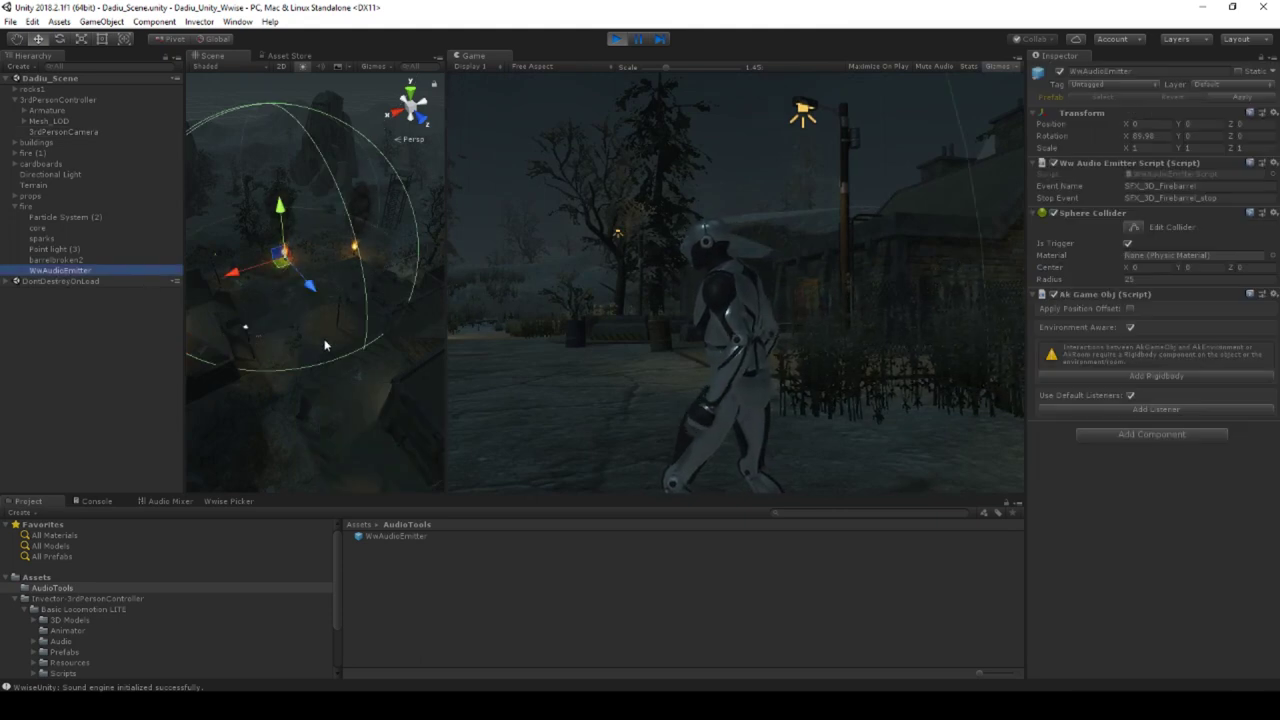
left_click_drag(446, 280, 735, 280)
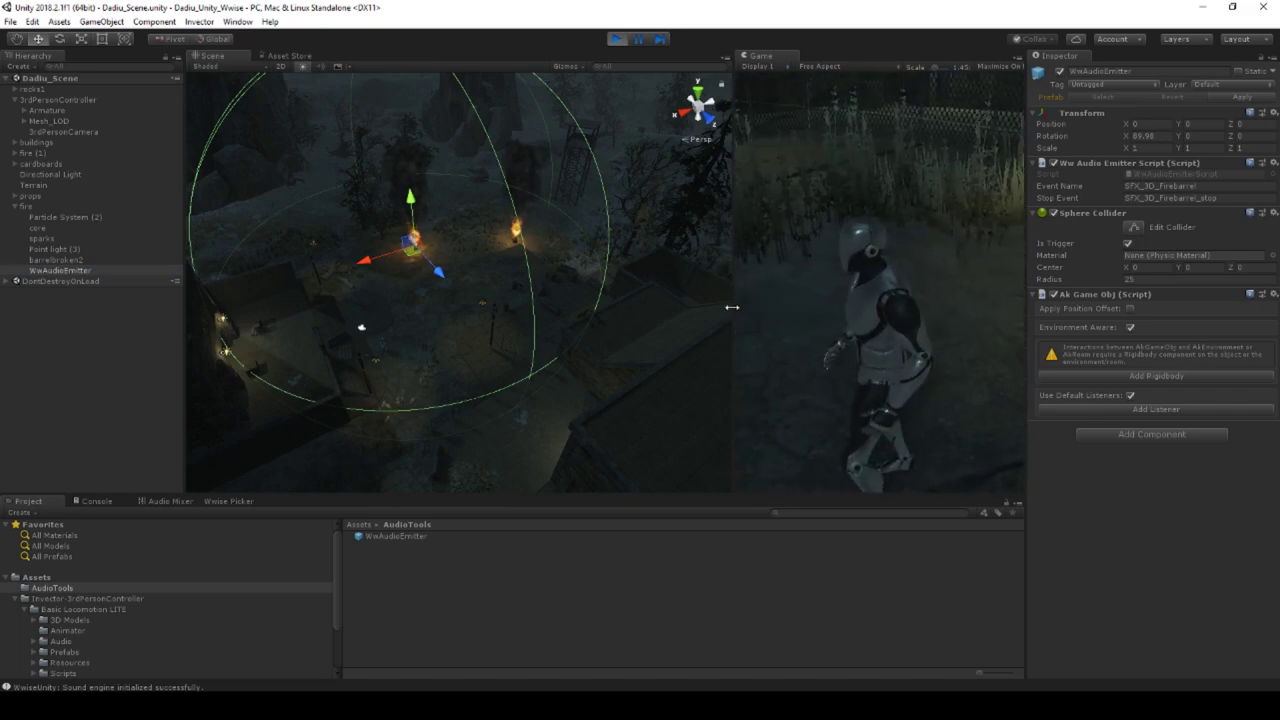
left_click_drag(732, 307, 621, 302)
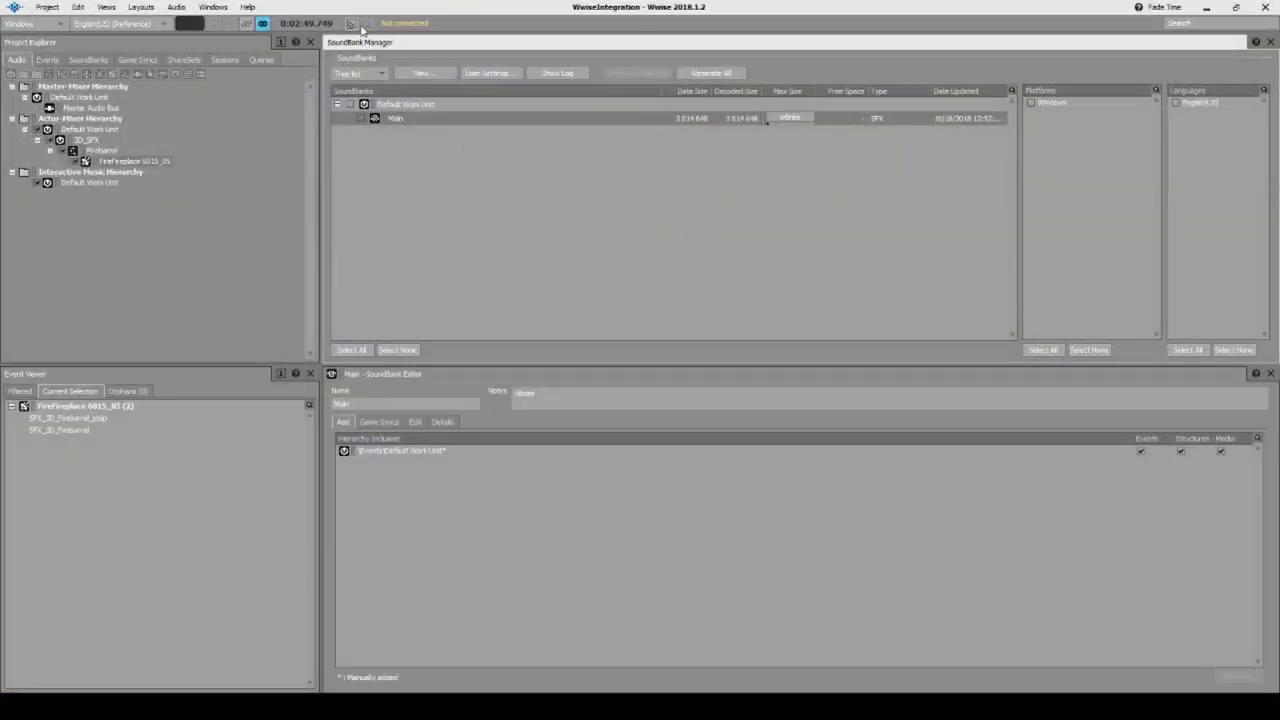
Switch to Wwise, connect it to the running Dadiu_Unity_Wwise editor and adjust the voice volume of FireFireplace 6015_05.
left_click(351, 24)
double_click(522, 269)
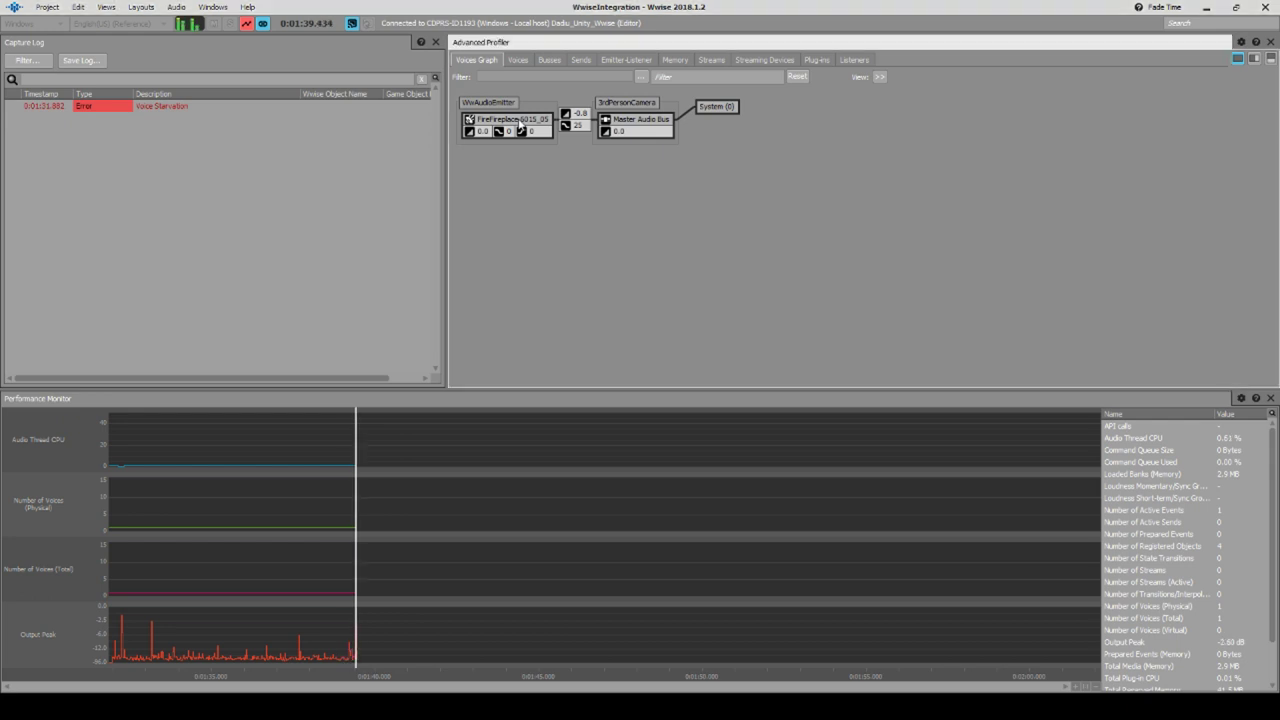
double_click(515, 120)
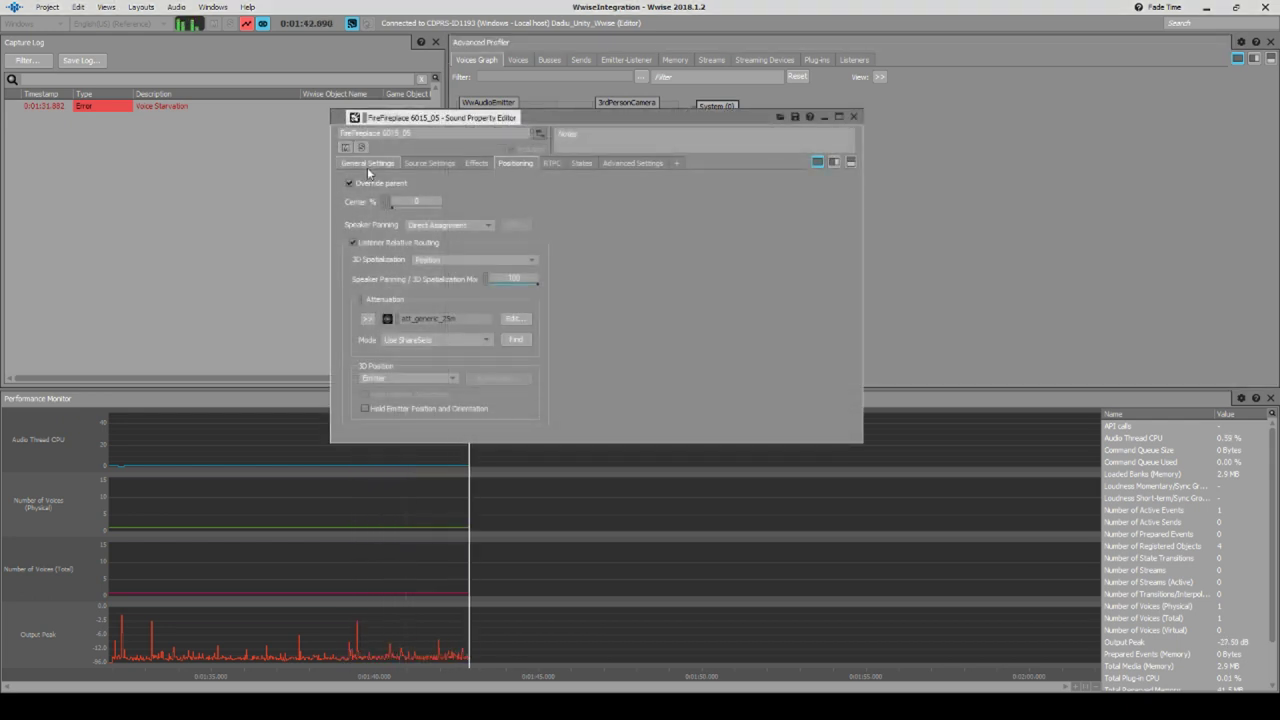
mouse_move(375, 224)
left_mouse_down()
mouse_move(375, 271)
mouse_move(375, 202)
left_mouse_up()
left_click_drag(375, 256, 375, 236)
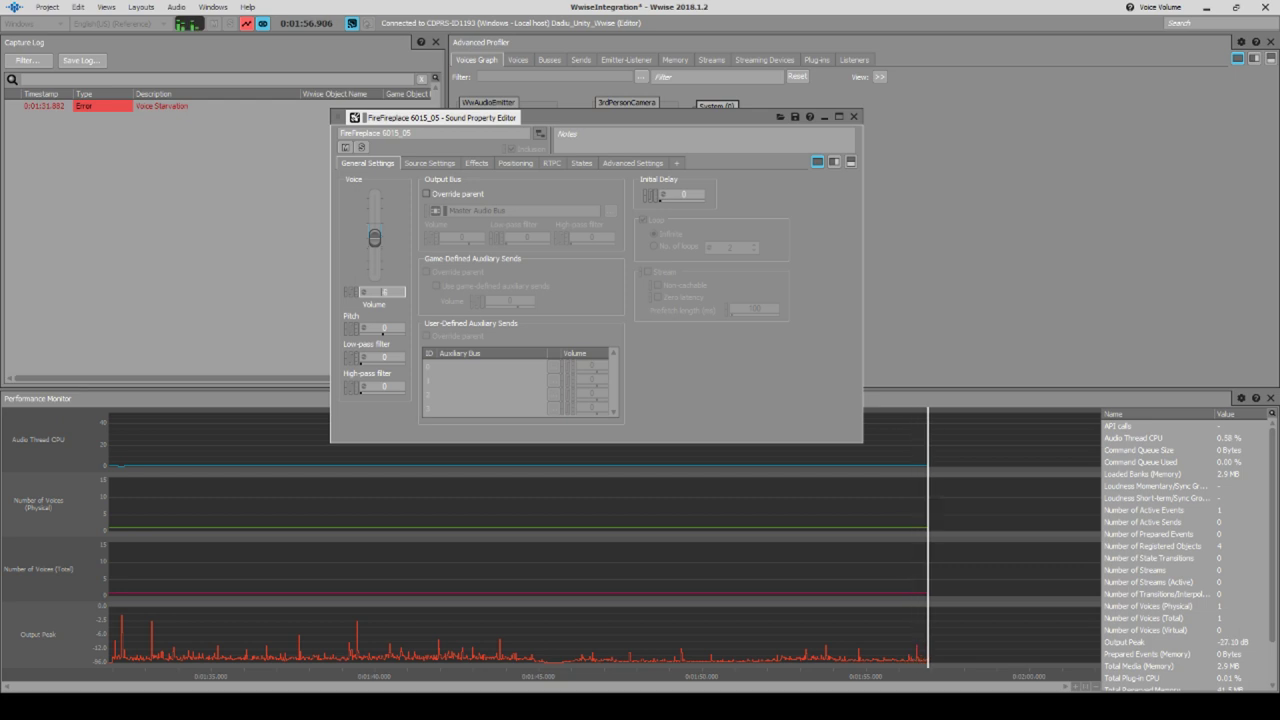
left_click(853, 116)
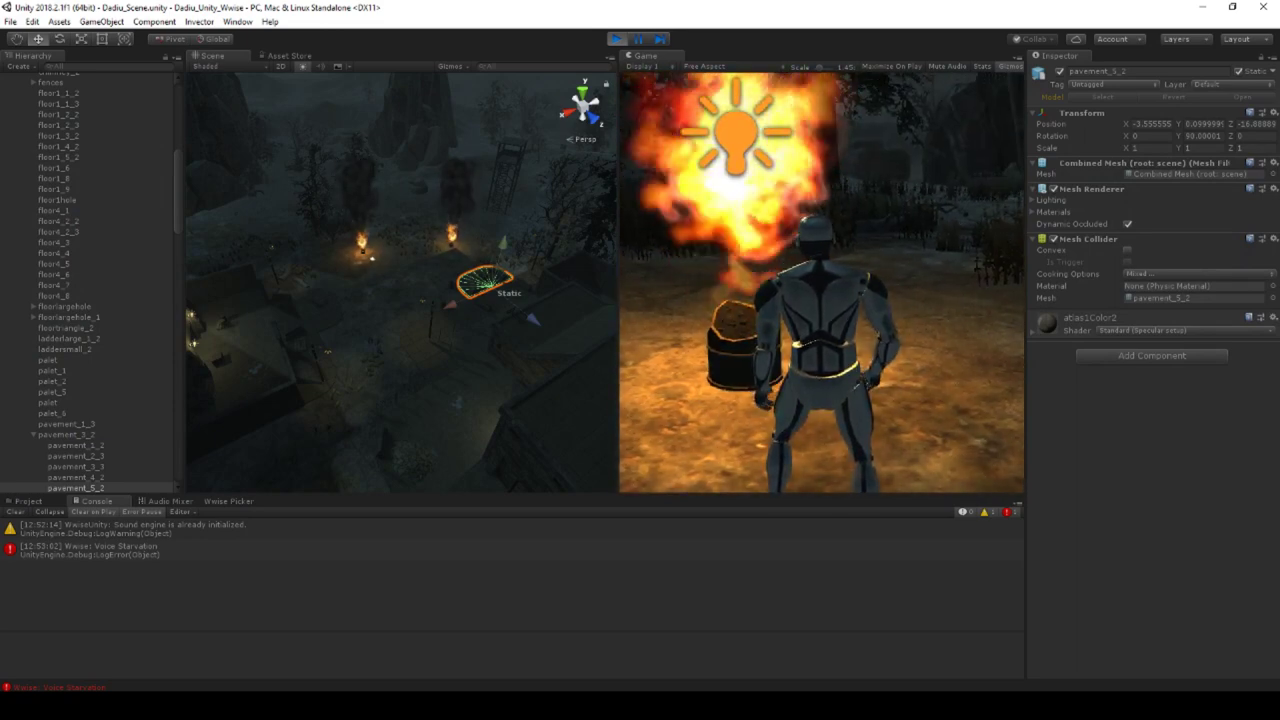
Stop play mode in Unity and apply the changes of the fire object, including its WwAudioEmitter, to the fire prefab.
left_click(821, 270)
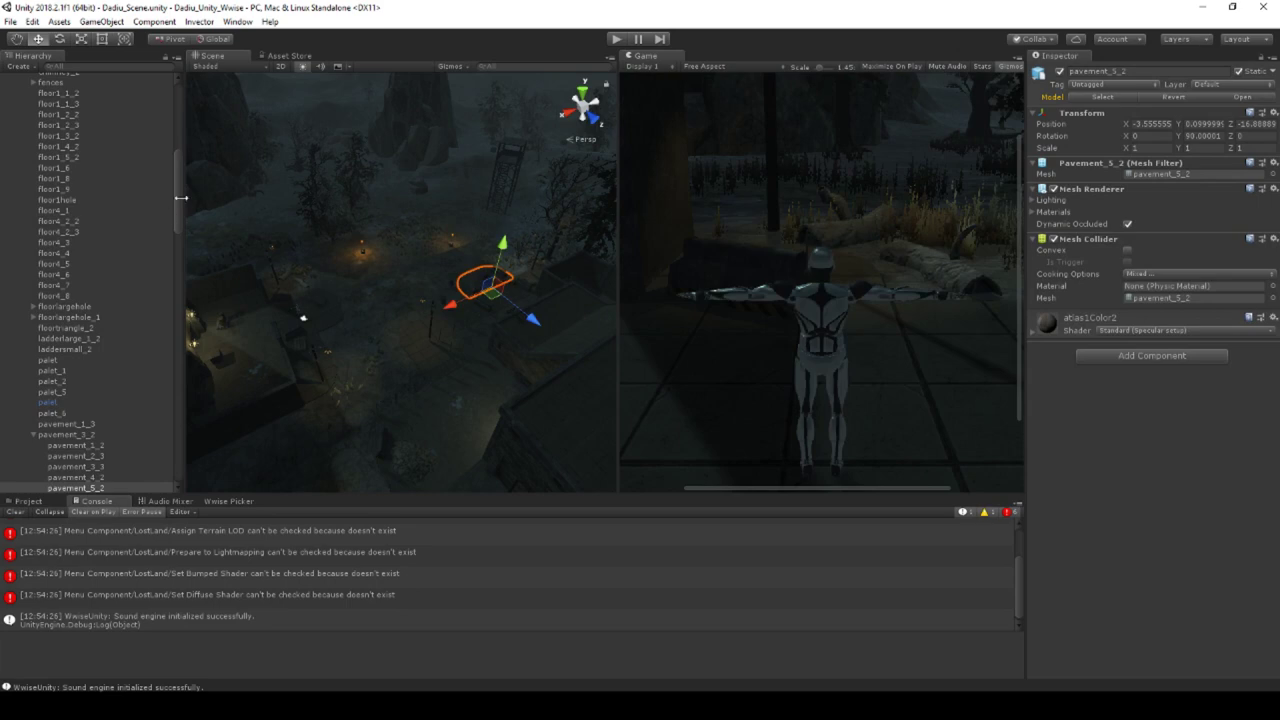
mouse_move(418, 268)
right_mouse_down()
mouse_move(386, 277)
mouse_move(423, 260)
right_mouse_up()
key("w")
left_click(388, 248)
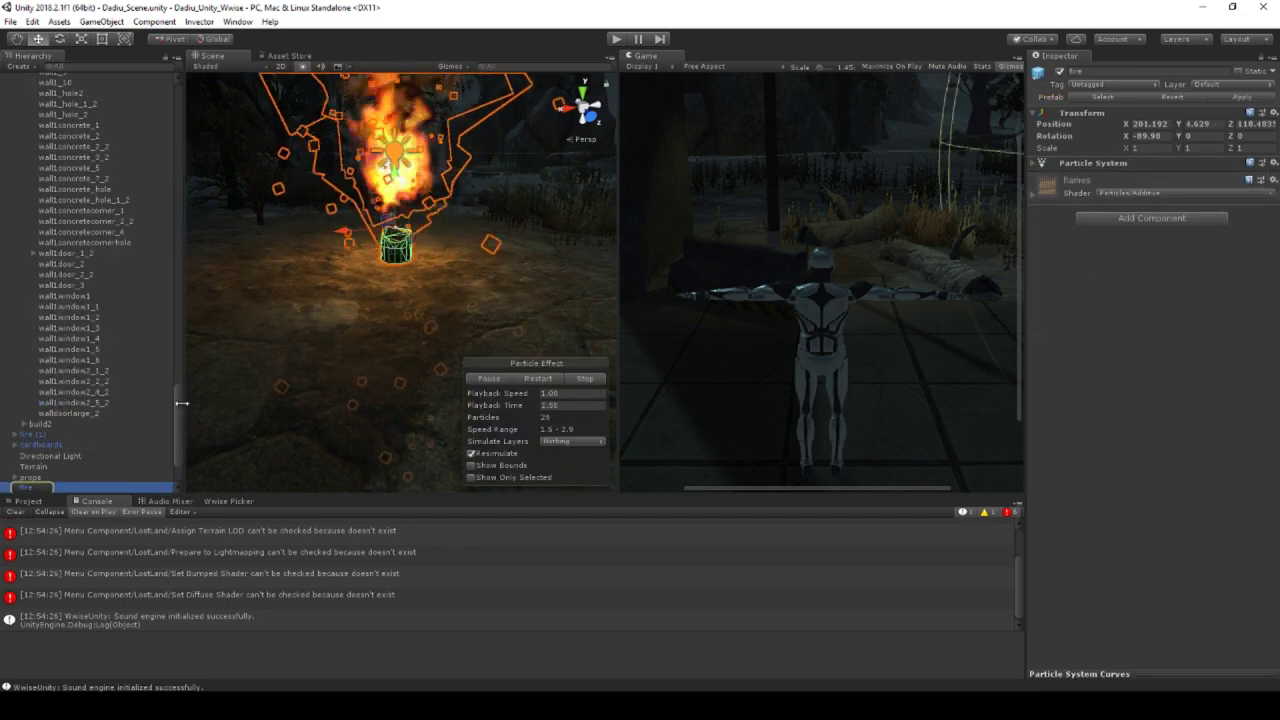
left_click(14, 487)
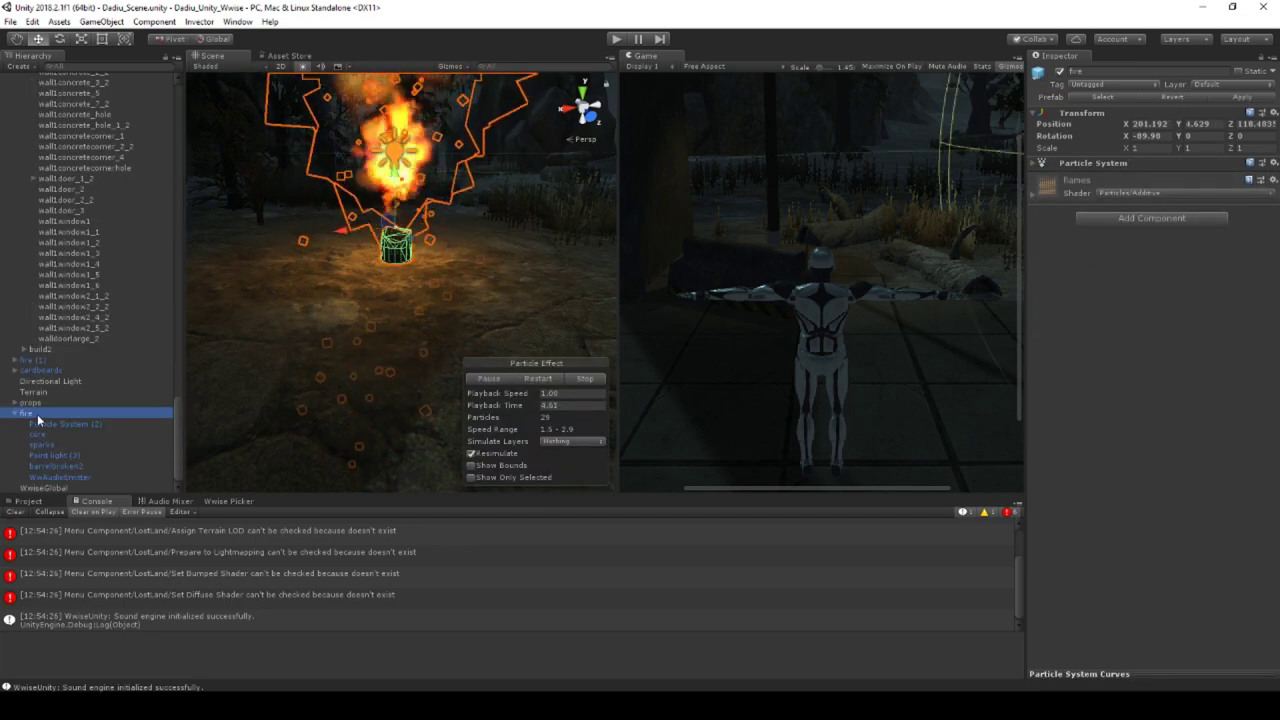
left_click(1223, 92)
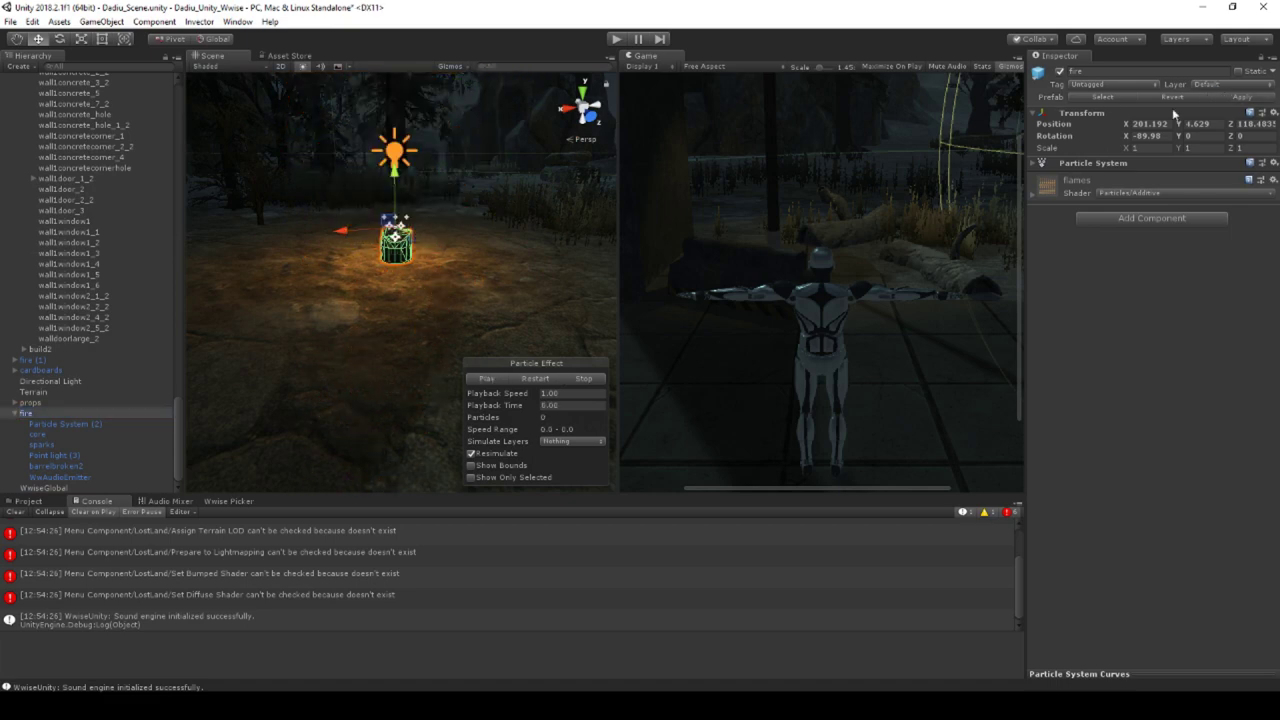
Examine the WwAudioEmitter inside fire (1), including its components and the extent of its sphere collider around the second barrel.
right_click_drag(431, 347, 542, 300)
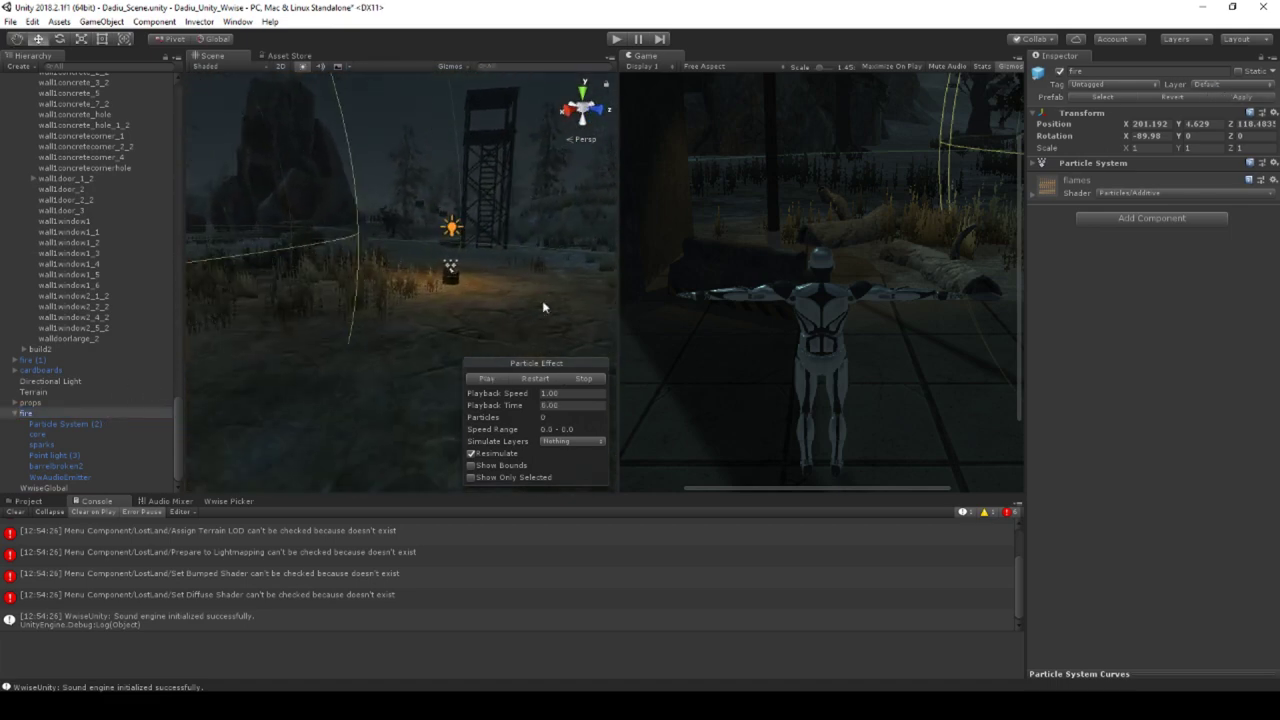
left_click(452, 277)
left_click(19, 362)
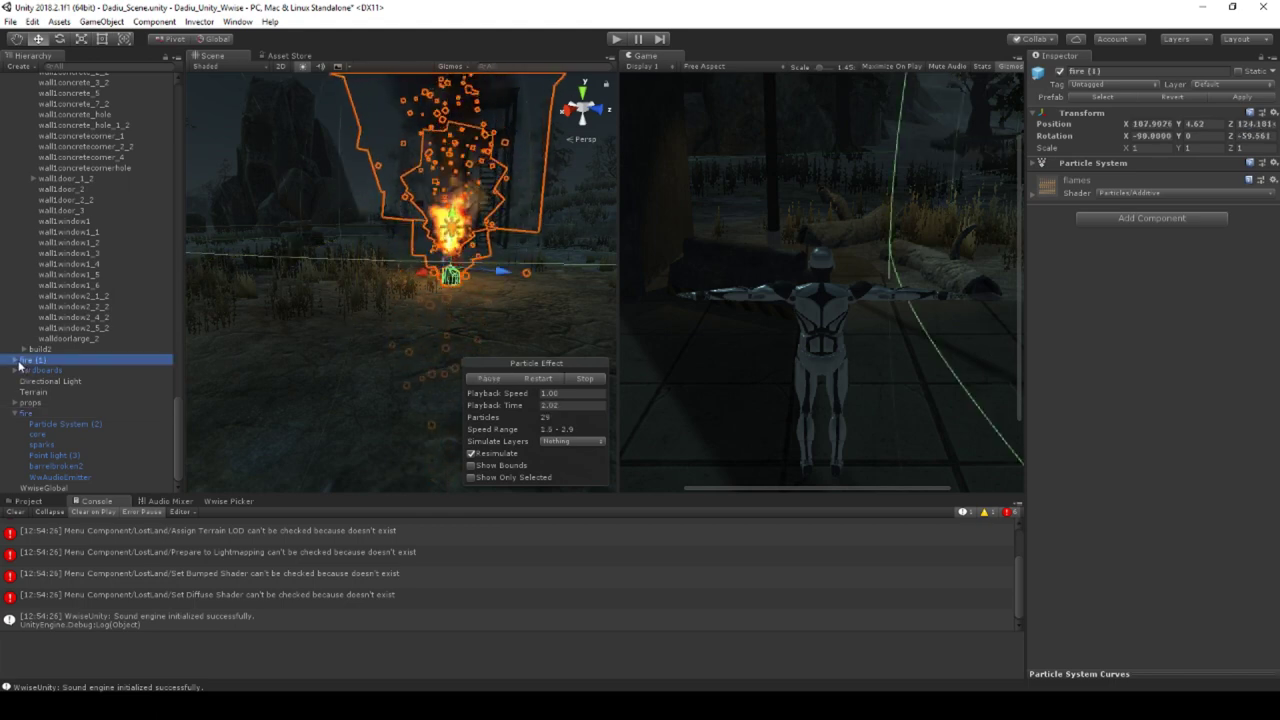
left_click(15, 360)
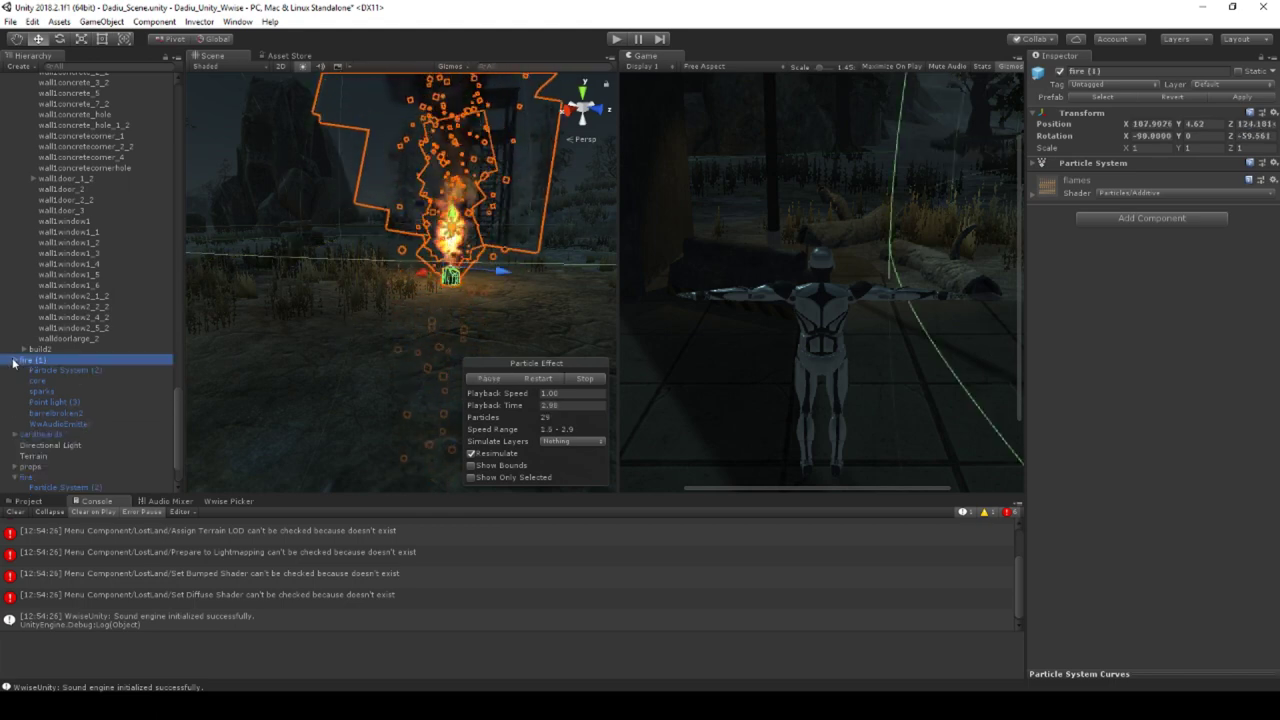
left_click(60, 424)
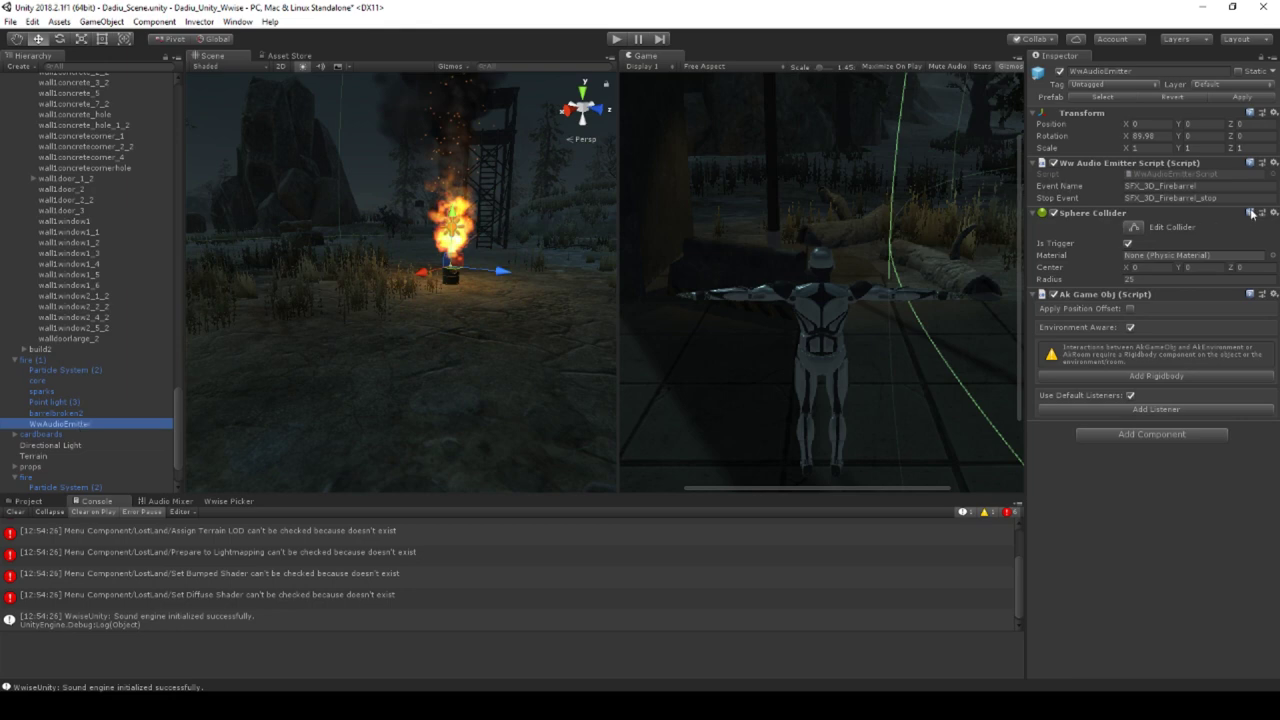
scroll(452, 296, "down", 5)
left_click_drag(452, 296, 494, 269, "alt")
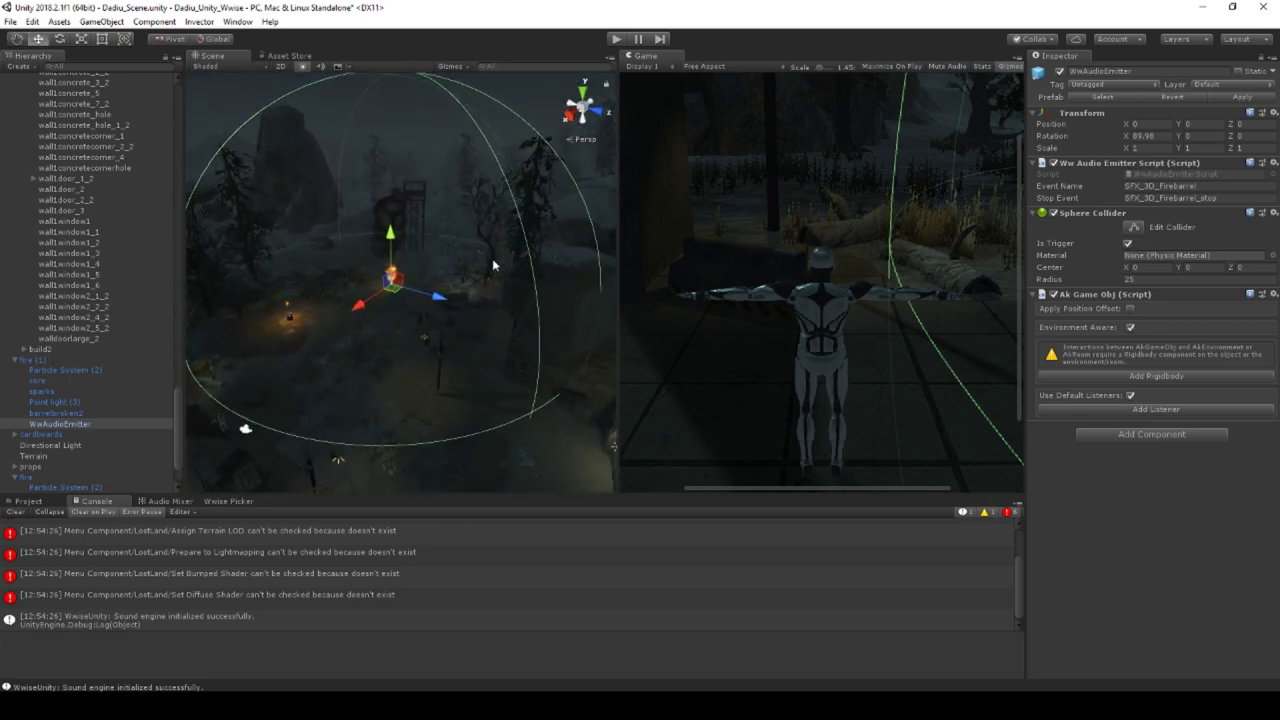
Run the scene again and walk the character between the two fire barrels to test the emitter on fire (1).
left_click(618, 43)
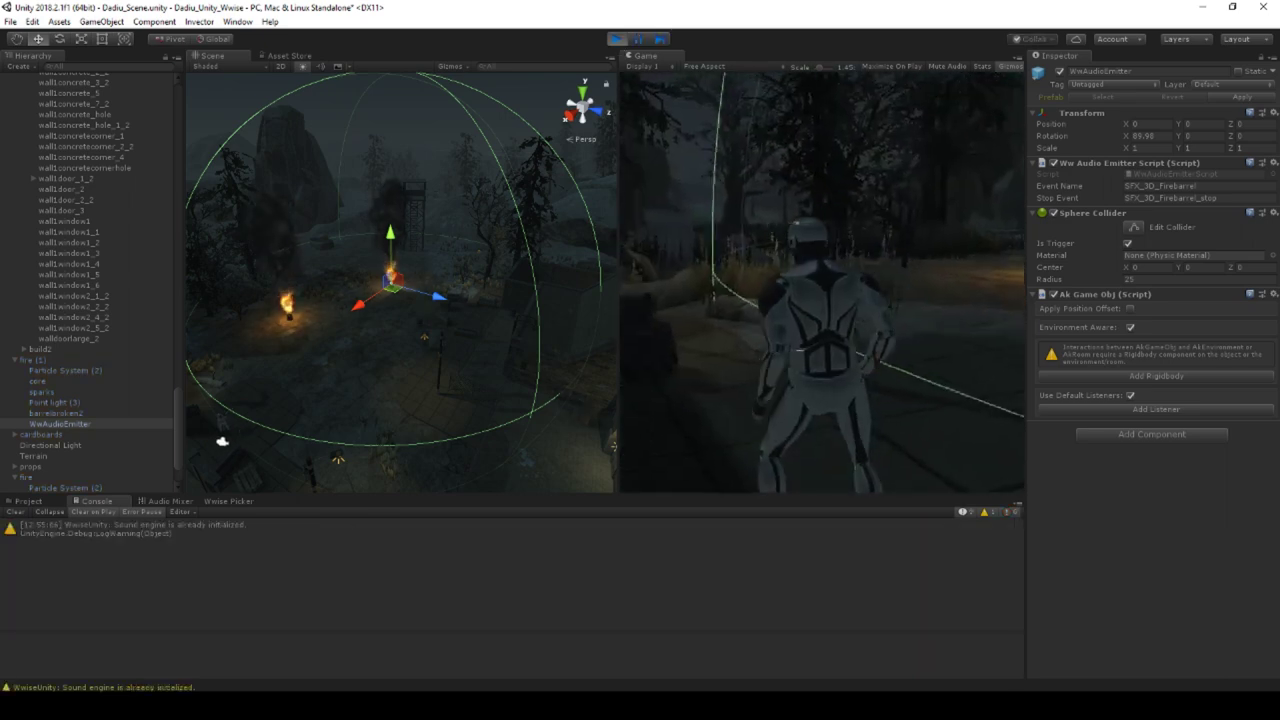
key("w")
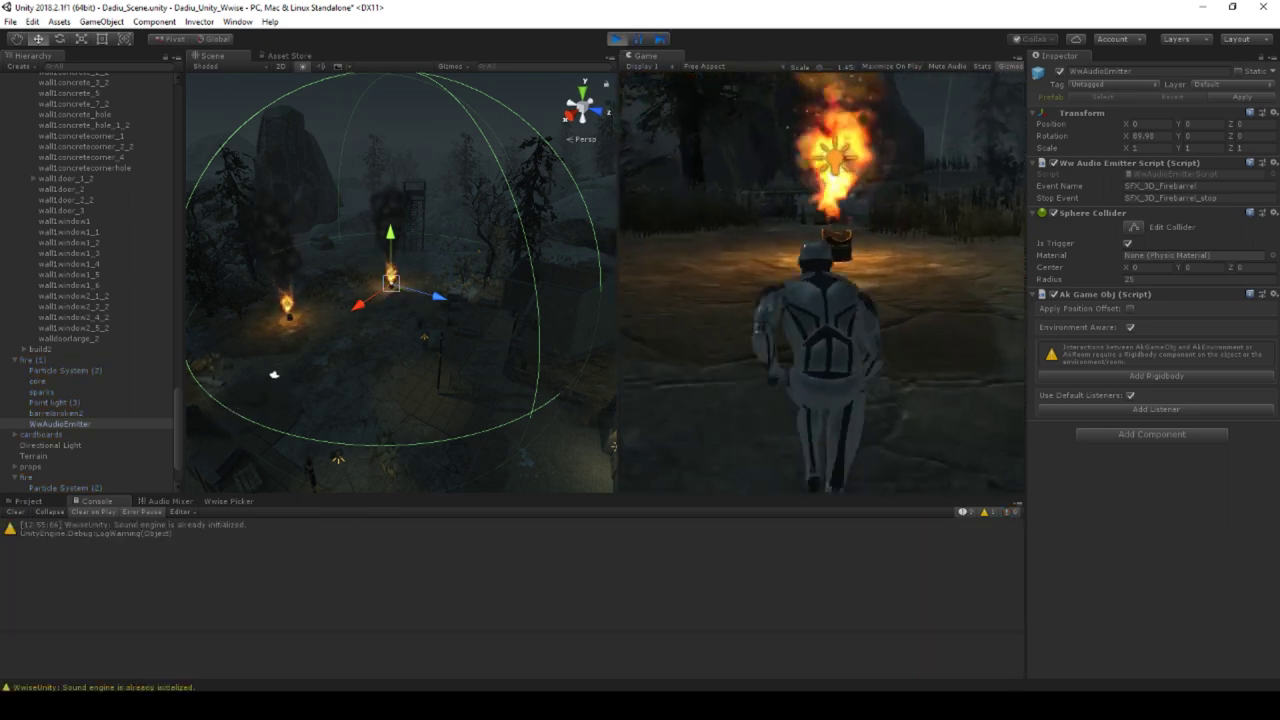
key("a")
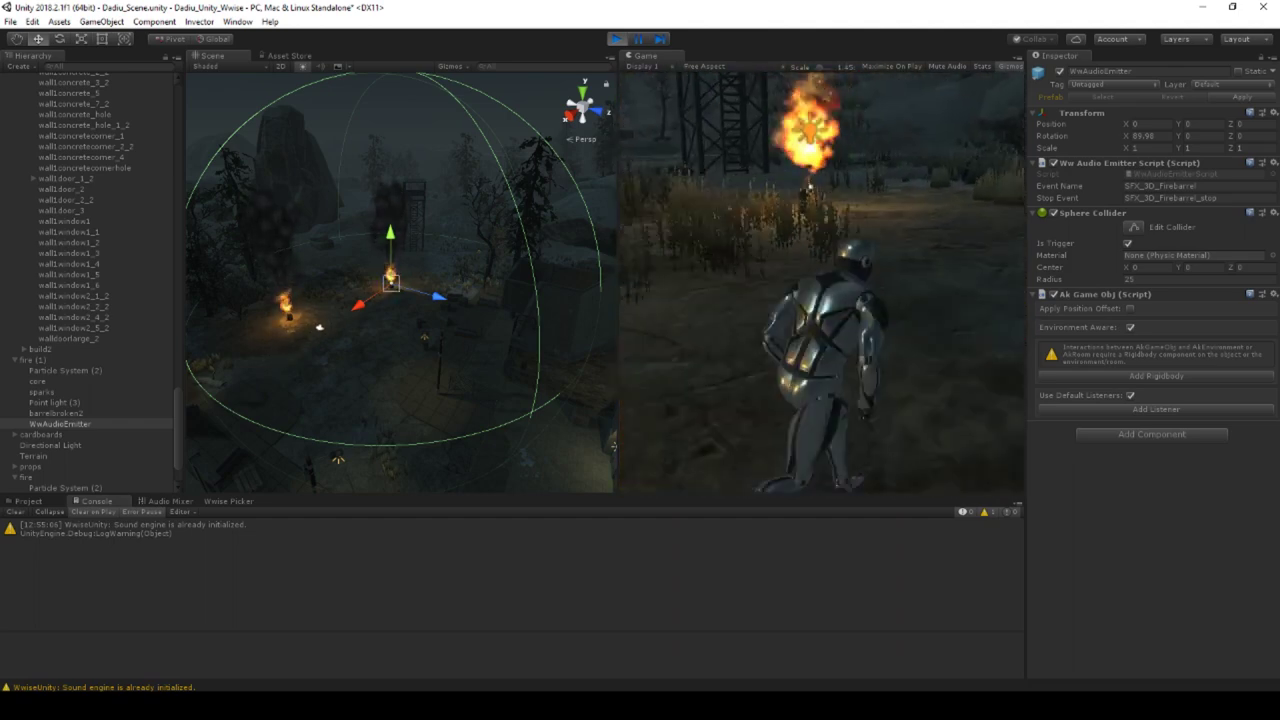
key("w")
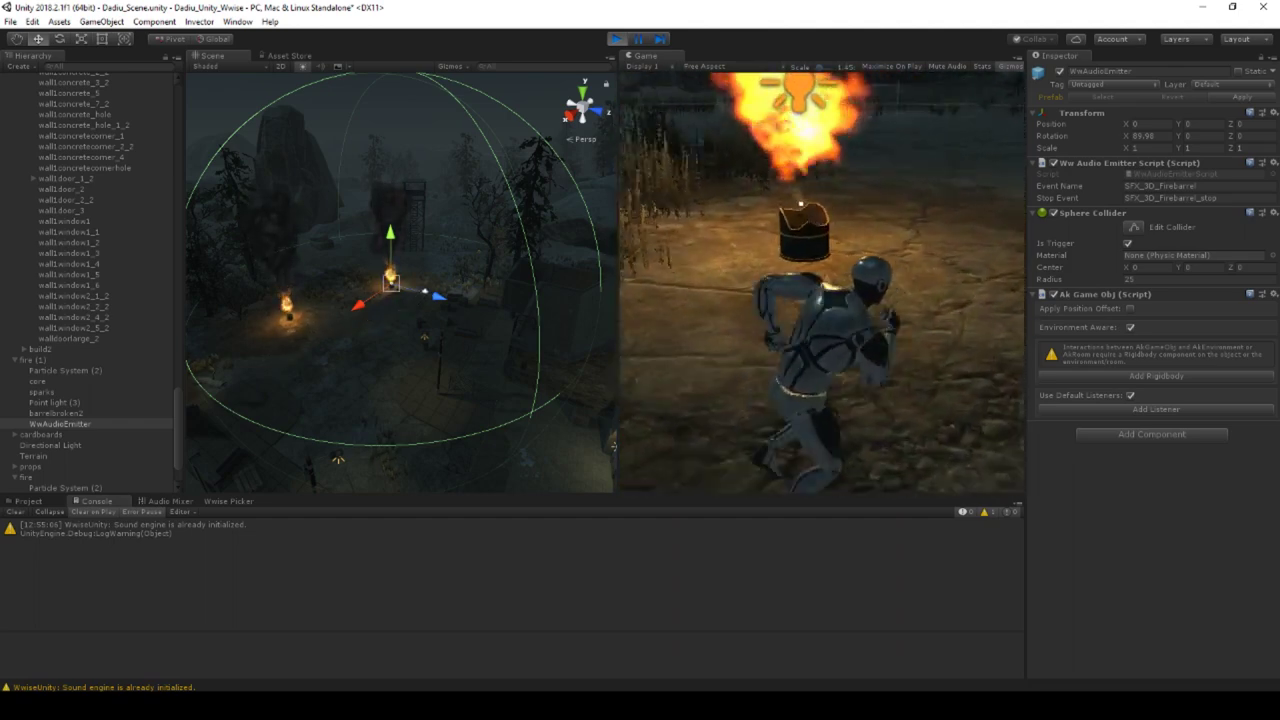
key("a")
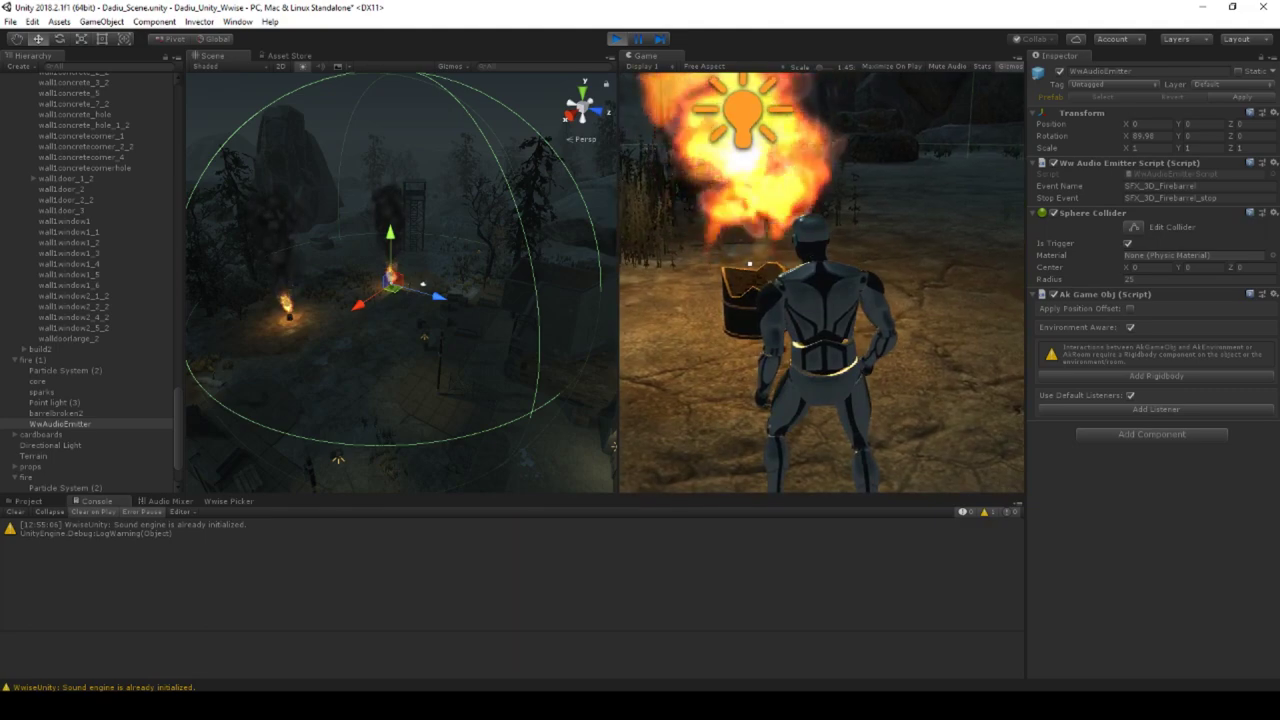
Walk the character back and forth between the fire barrels and away toward the lamp-lit fence to test how both emitters sound.
key("d")
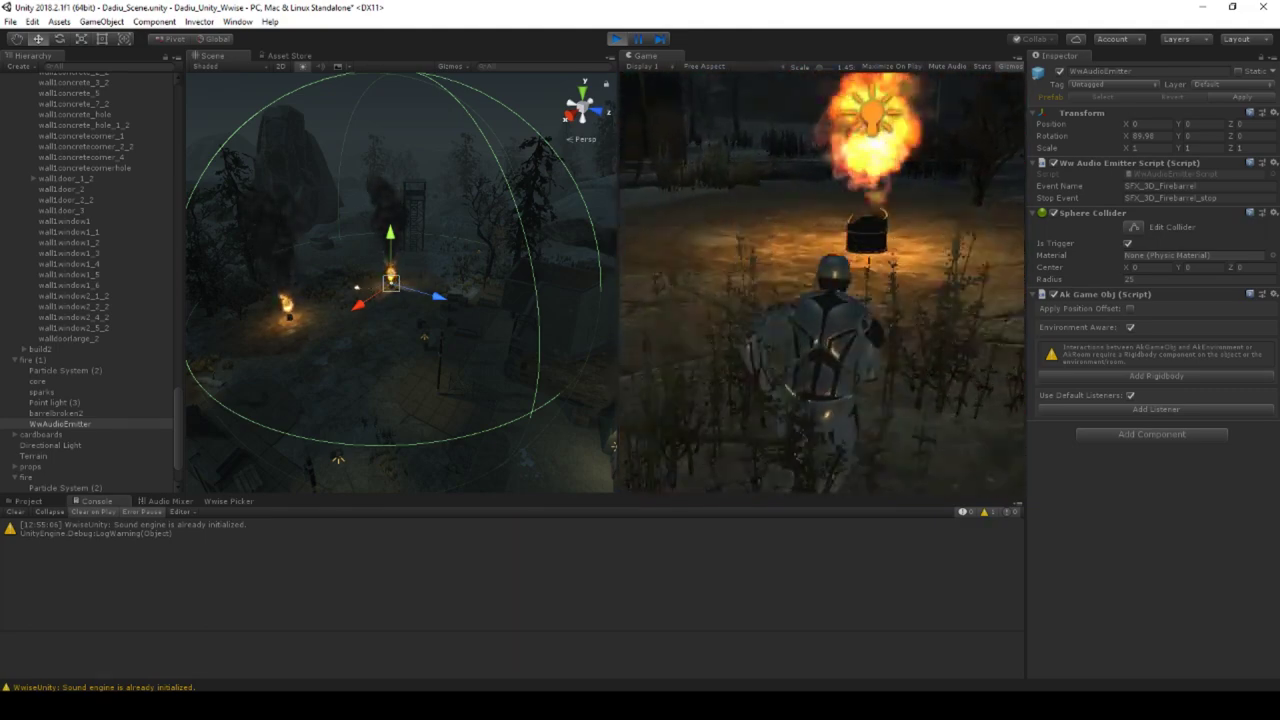
key("w")
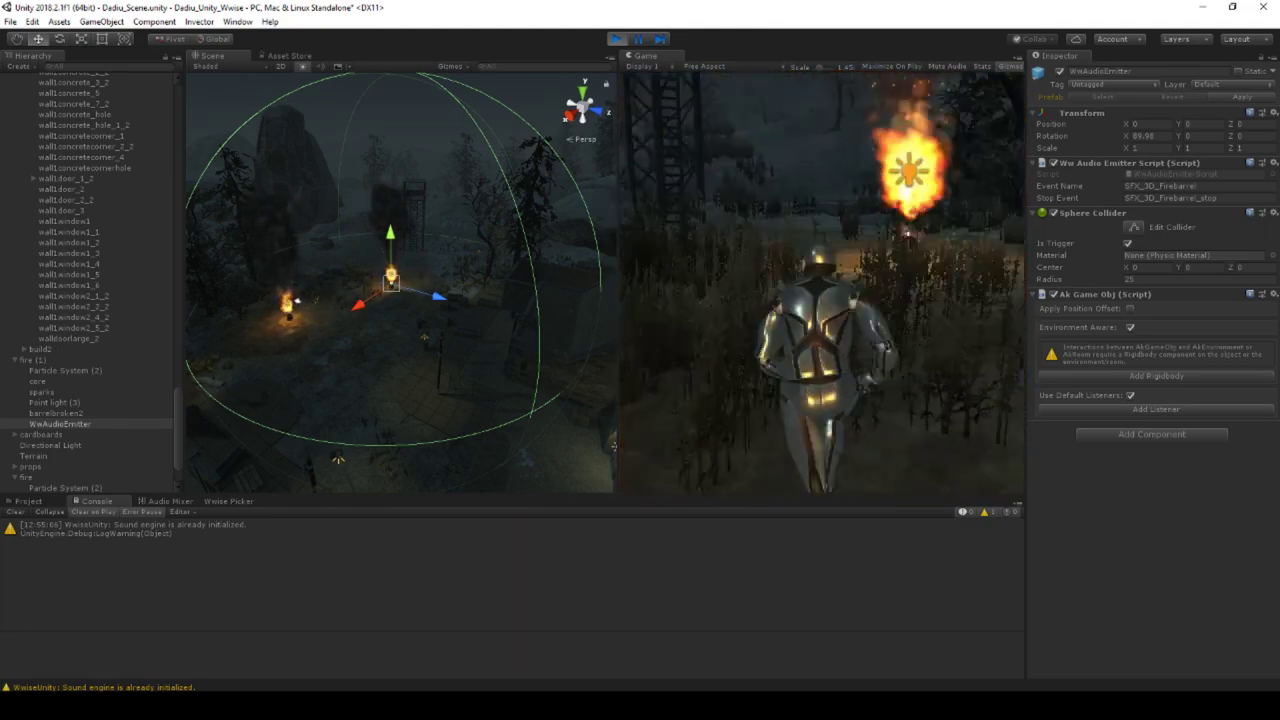
key("w")
key("d")
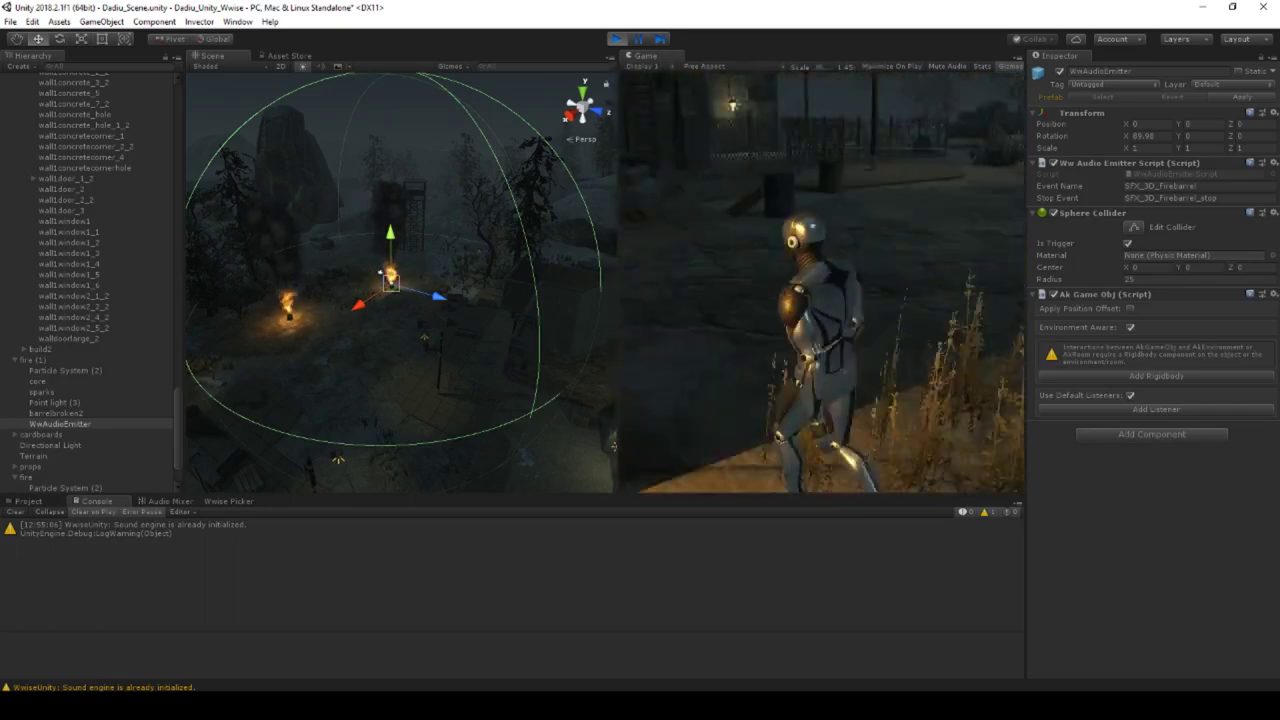
key("w")
key("w")
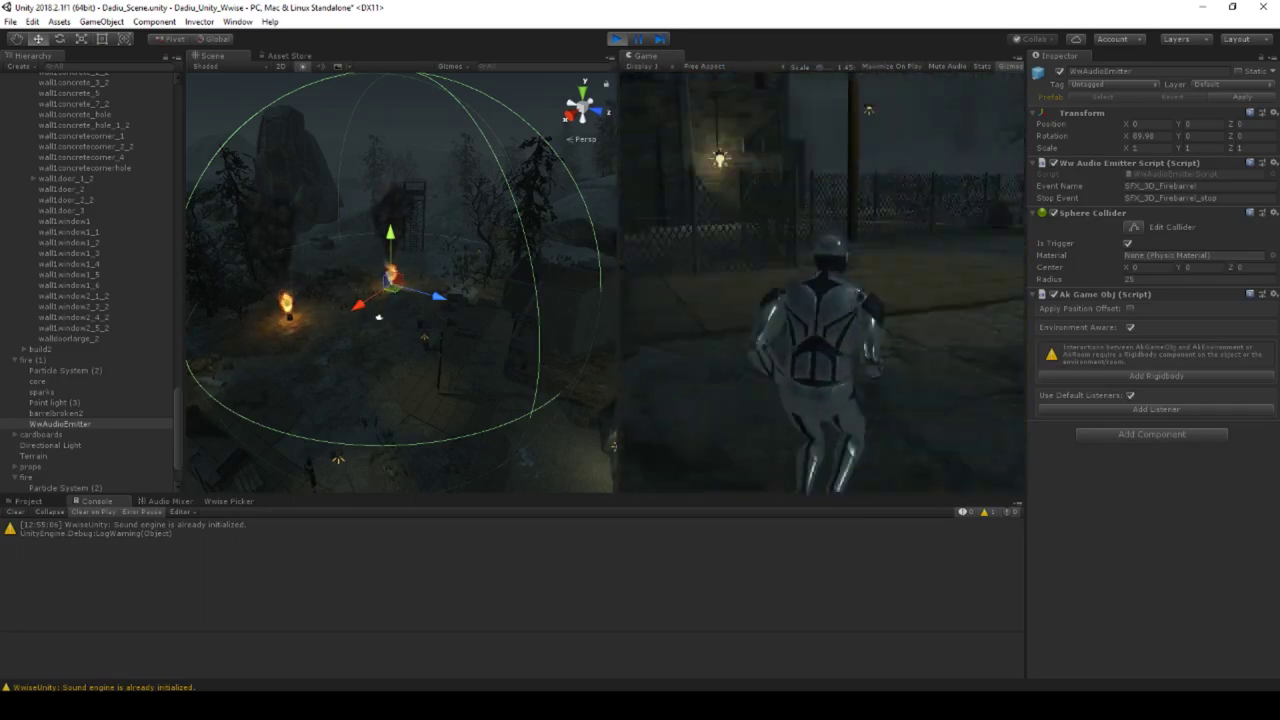
key("s")
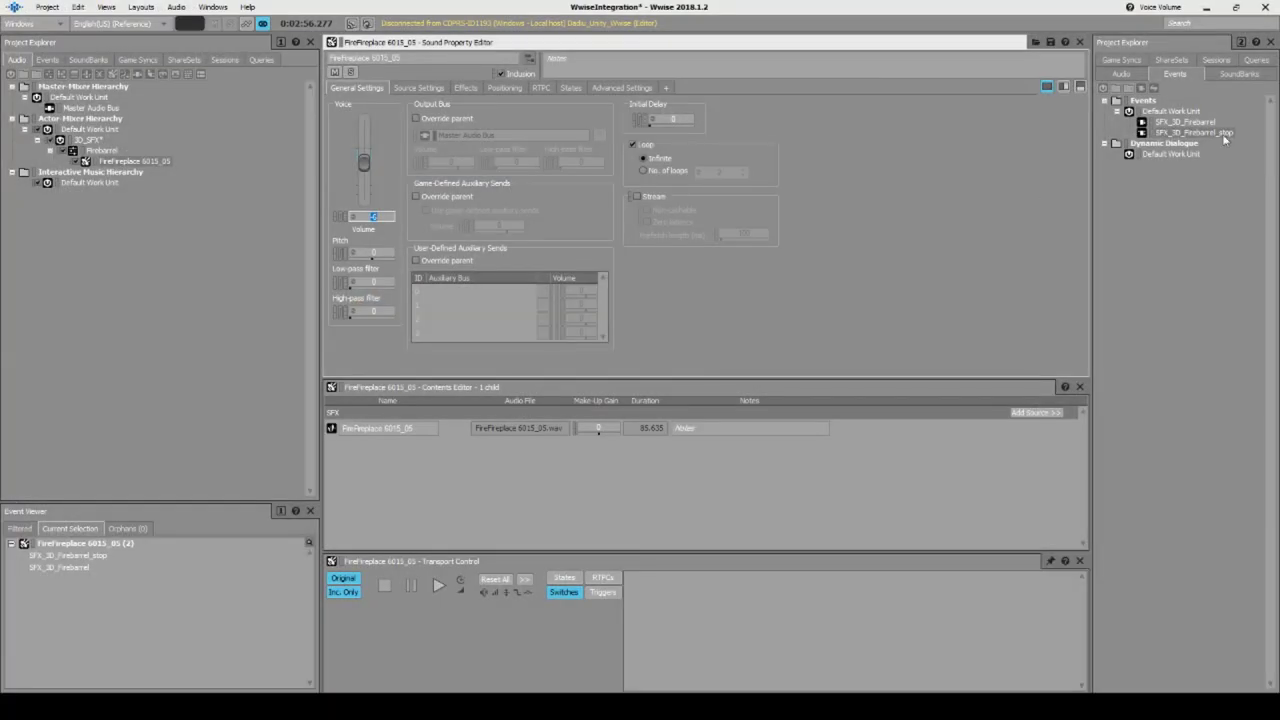
In Wwise, inspect the SFX_3D_Firebarrel event and open the positioning settings of the FireFireplace 6015_05 sound.
left_click(1200, 123)
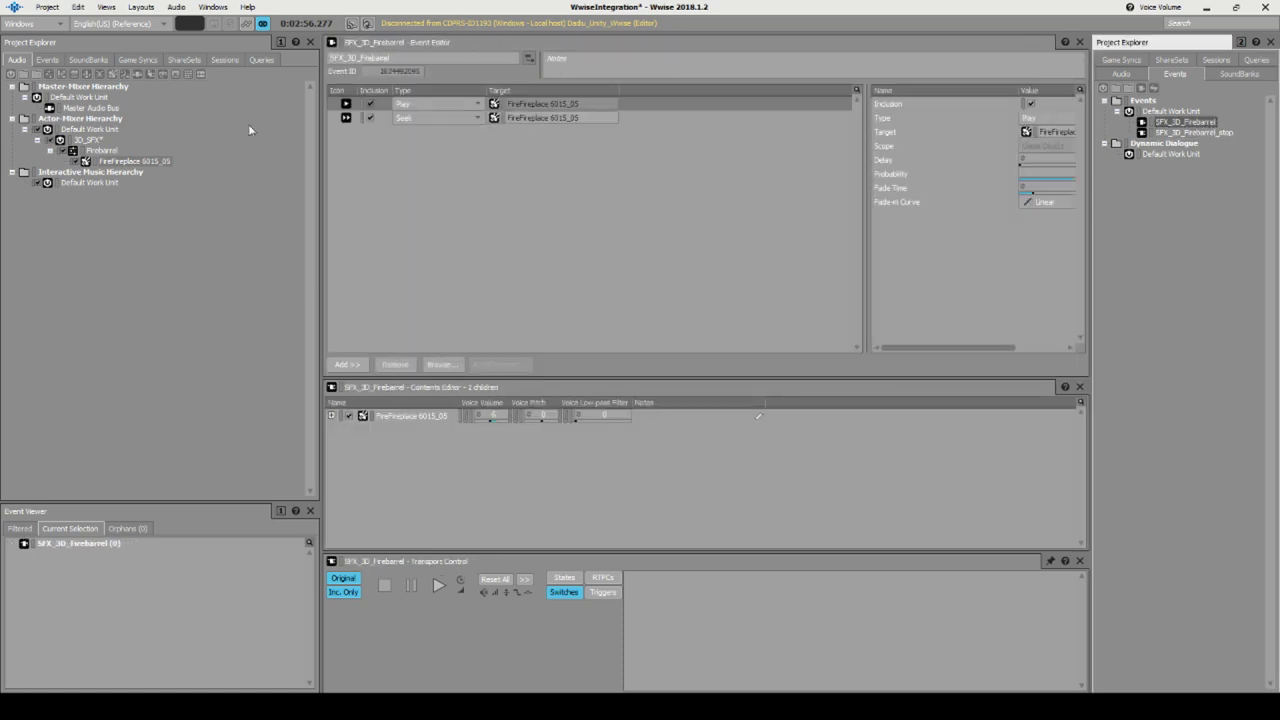
left_click(134, 162)
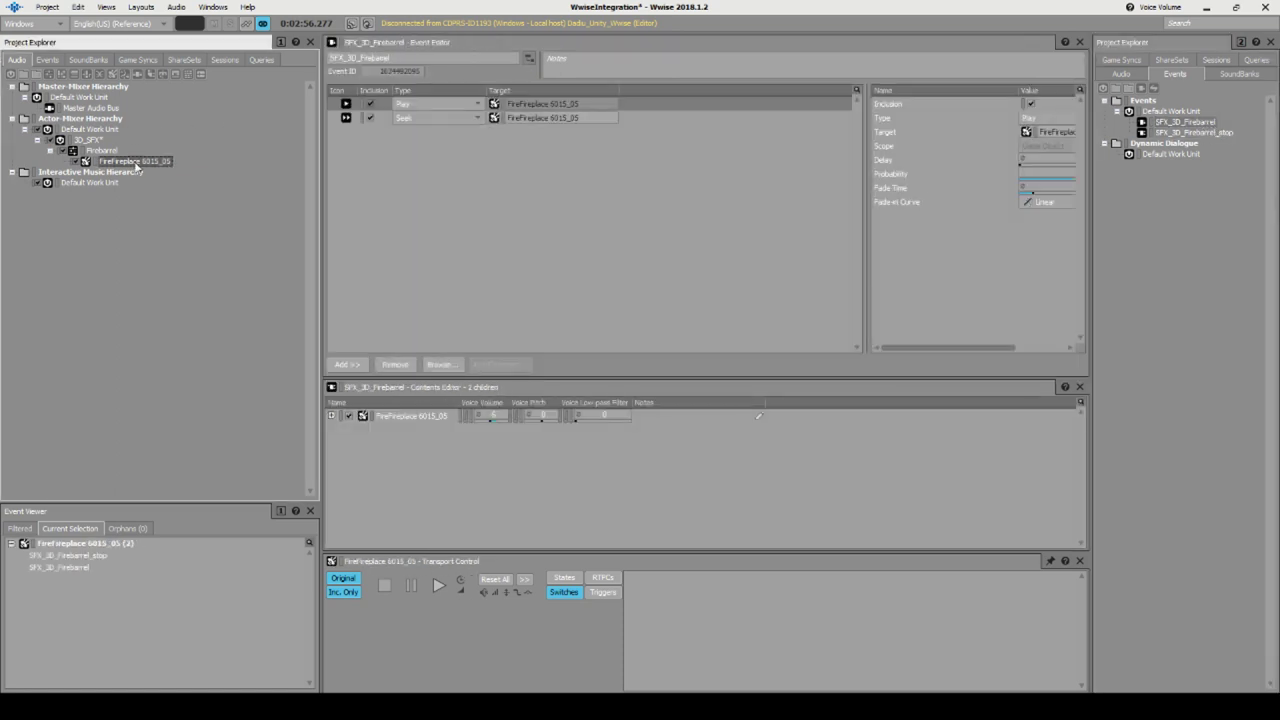
left_click(118, 163)
double_click(118, 163)
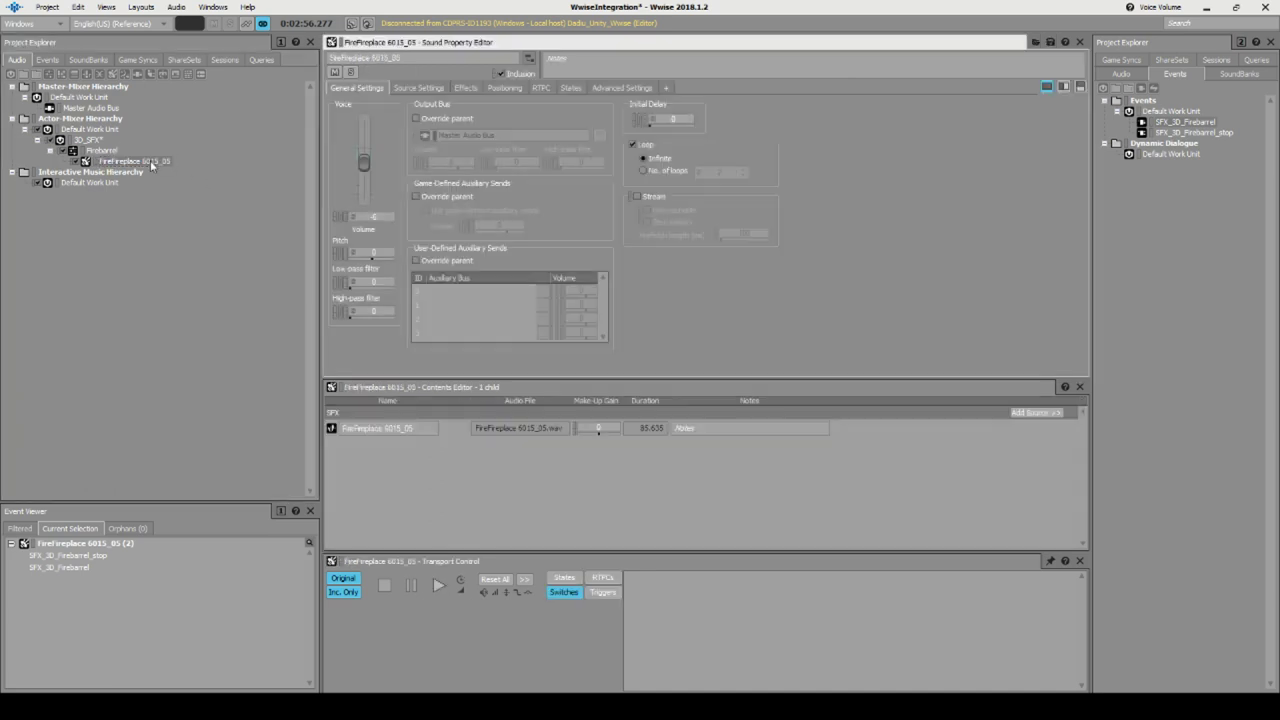
left_click(498, 88)
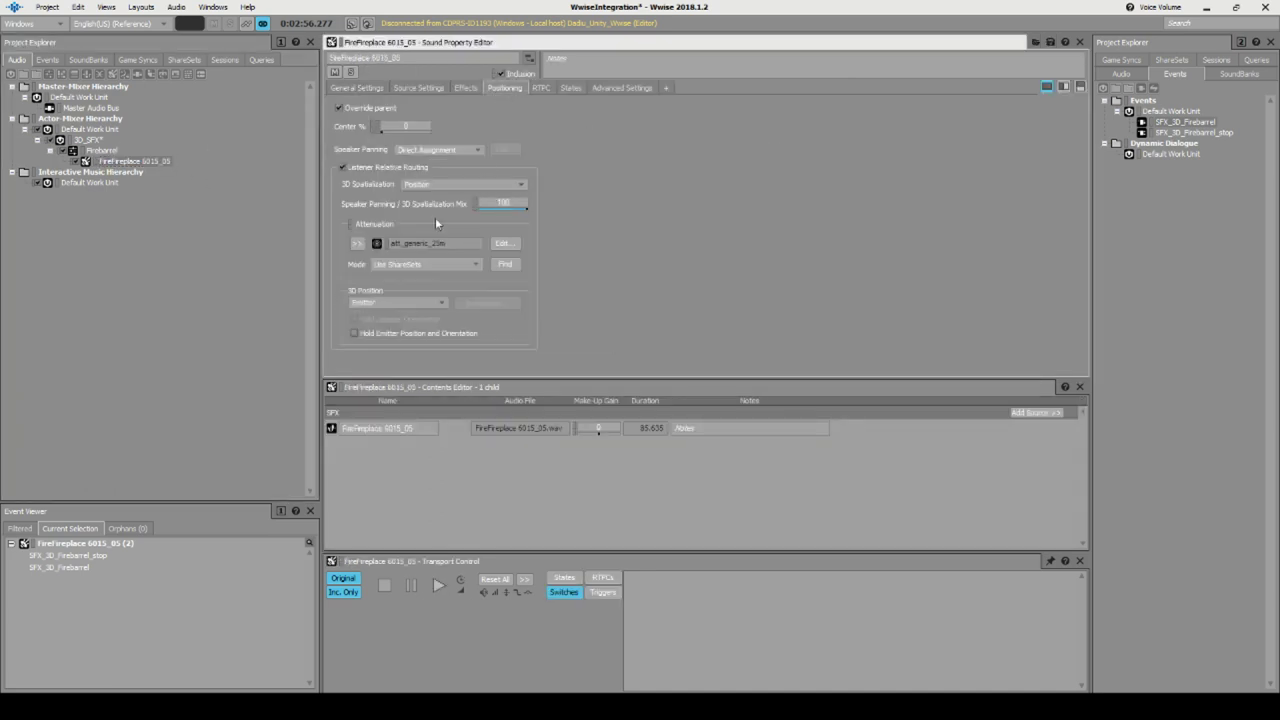